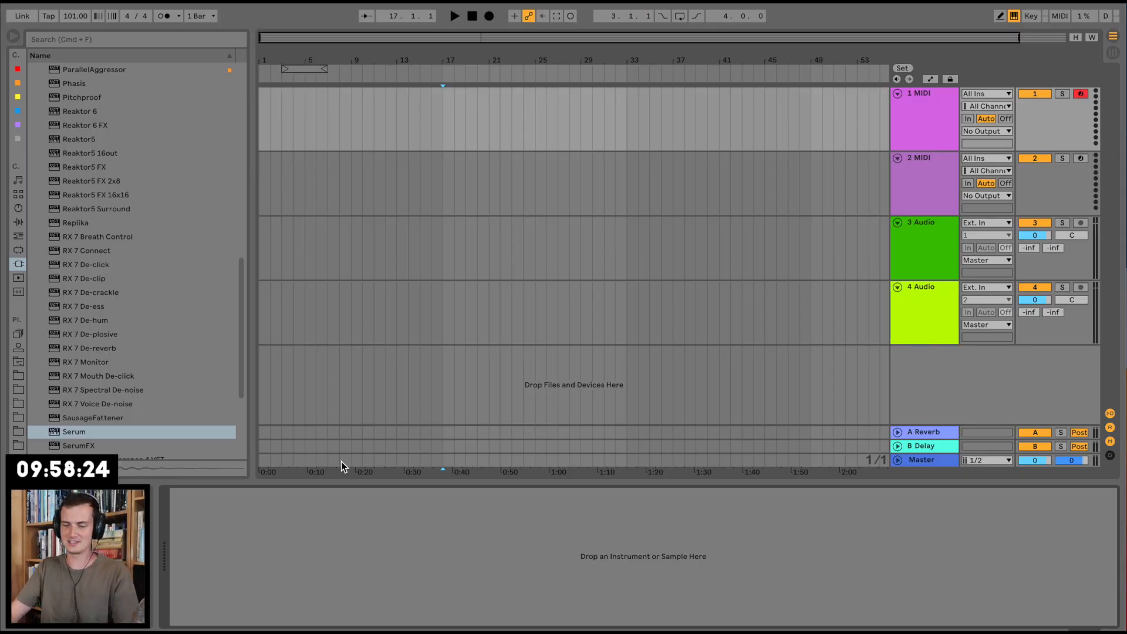
# Load Serum on the first MIDI track and shift LFO 1's peak close to the start of its cycle.
pyautogui.click(74, 432)
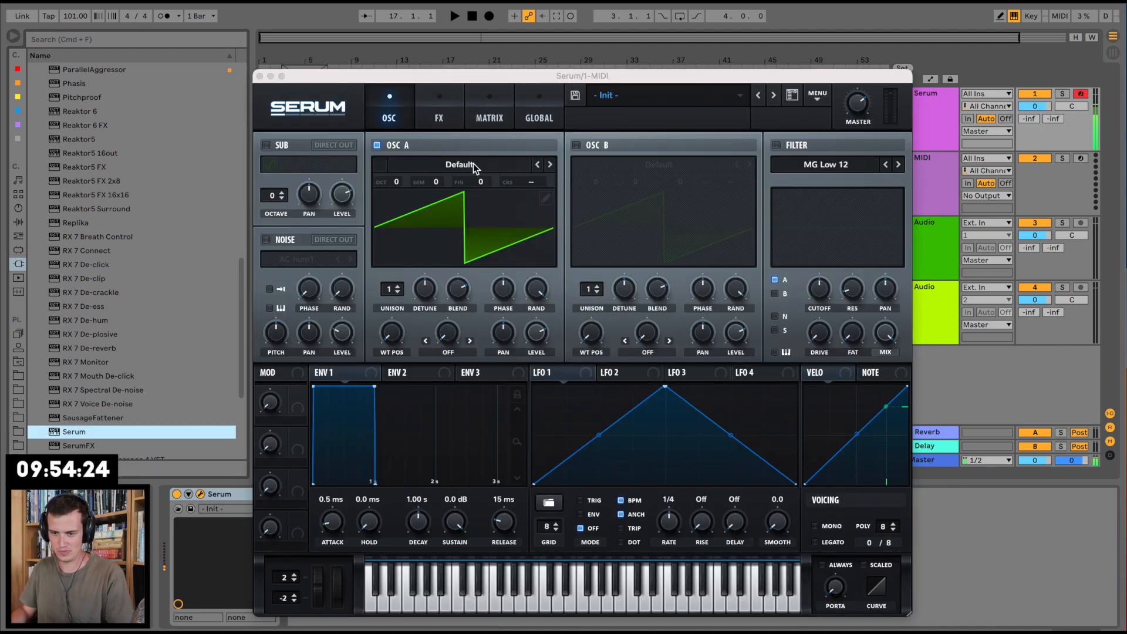
pyautogui.moveTo(665, 386); pyautogui.dragTo(566, 387)
# Enable the MG Low 12 filter and assign LFO 1 to its cutoff, clearing the first assignment and reapplying it.
pyautogui.click(776, 145)
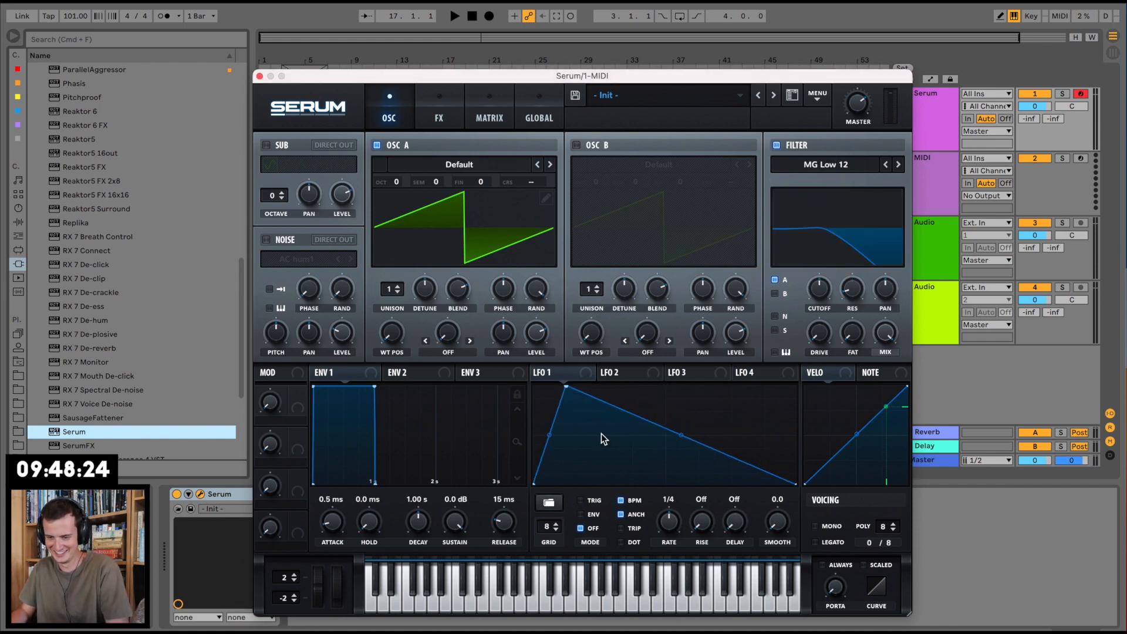
pyautogui.moveTo(555, 377); pyautogui.dragTo(815, 287)
pyautogui.rightClick(813, 284)
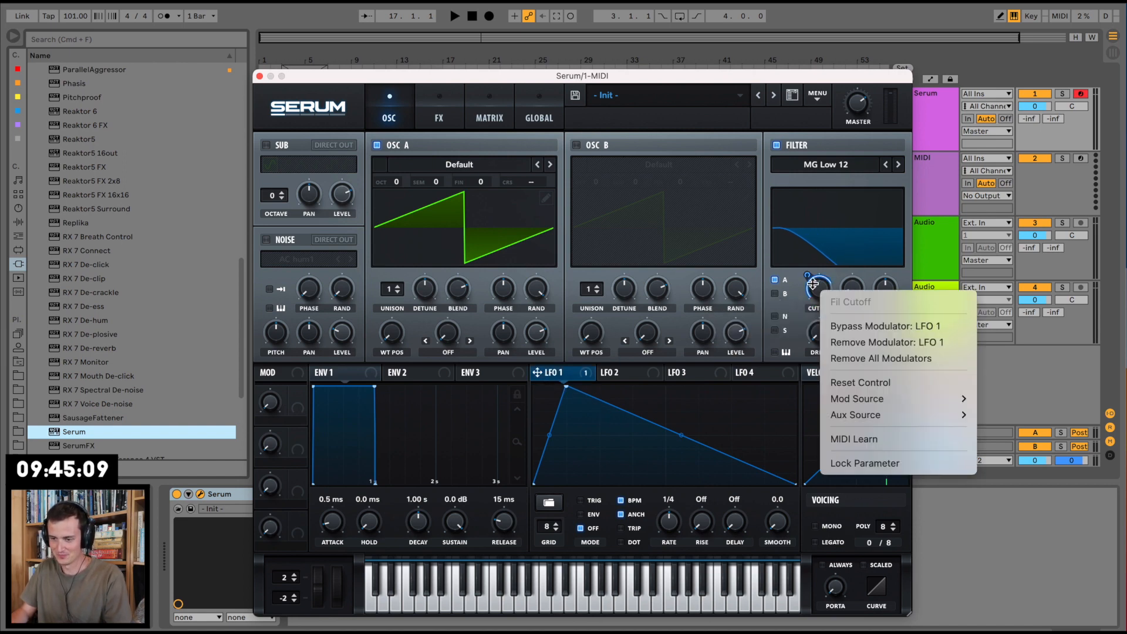
pyautogui.click(869, 358)
pyautogui.moveTo(547, 377); pyautogui.dragTo(819, 283)
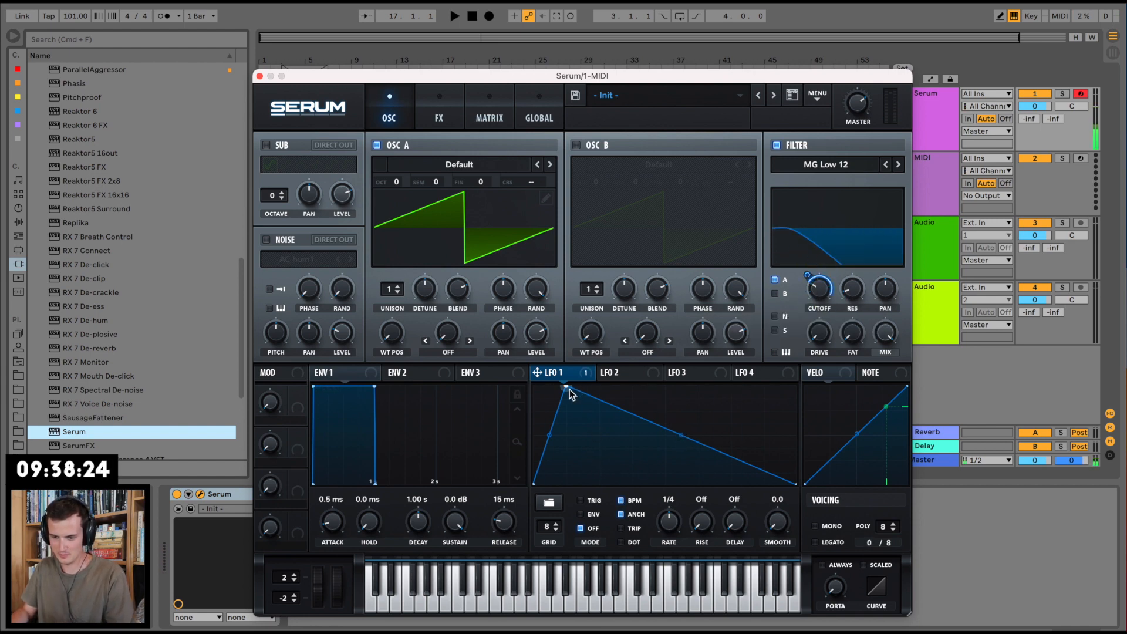
# Move LFO 1's first peak earlier and add two deep valleys and two full-height peaks across the first half of the cycle.
pyautogui.moveTo(568, 394); pyautogui.dragTo(552, 389)
pyautogui.doubleClick(604, 470)
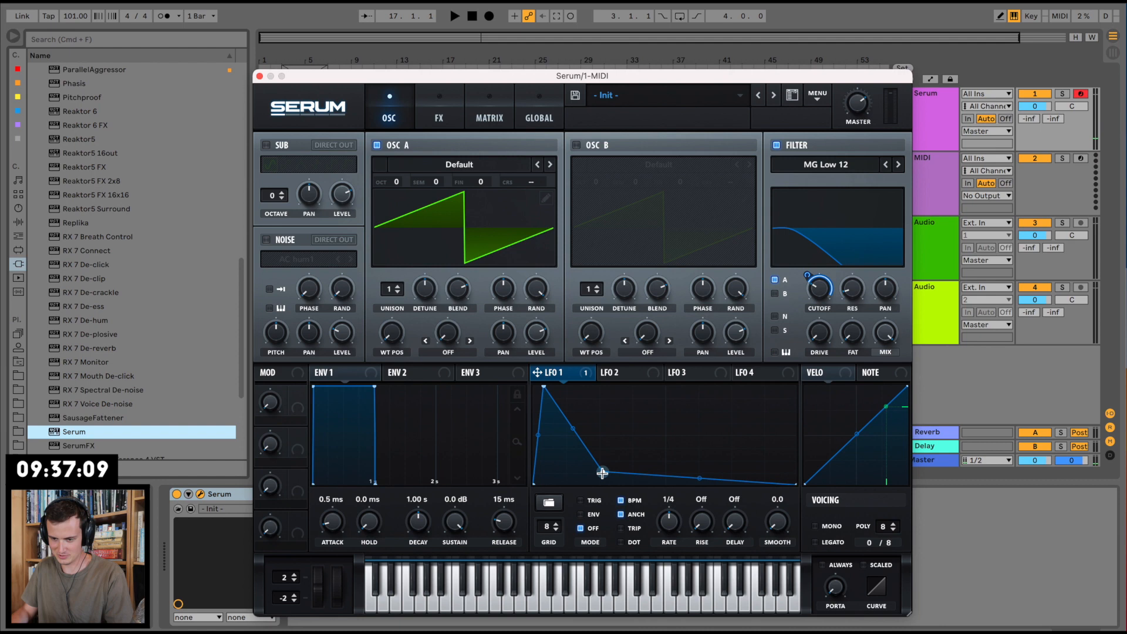
pyautogui.doubleClick(614, 410)
pyautogui.moveTo(614, 410); pyautogui.dragTo(605, 387)
pyautogui.doubleClick(663, 468)
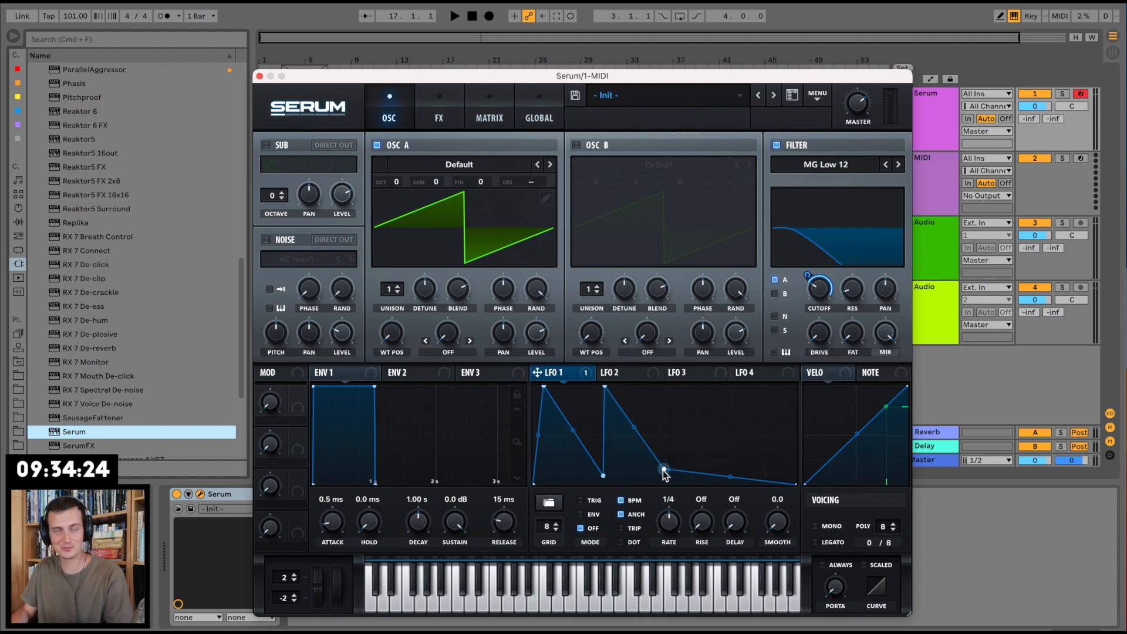
pyautogui.moveTo(663, 468); pyautogui.dragTo(663, 478)
pyautogui.doubleClick(676, 418)
pyautogui.moveTo(677, 418); pyautogui.dragTo(672, 386)
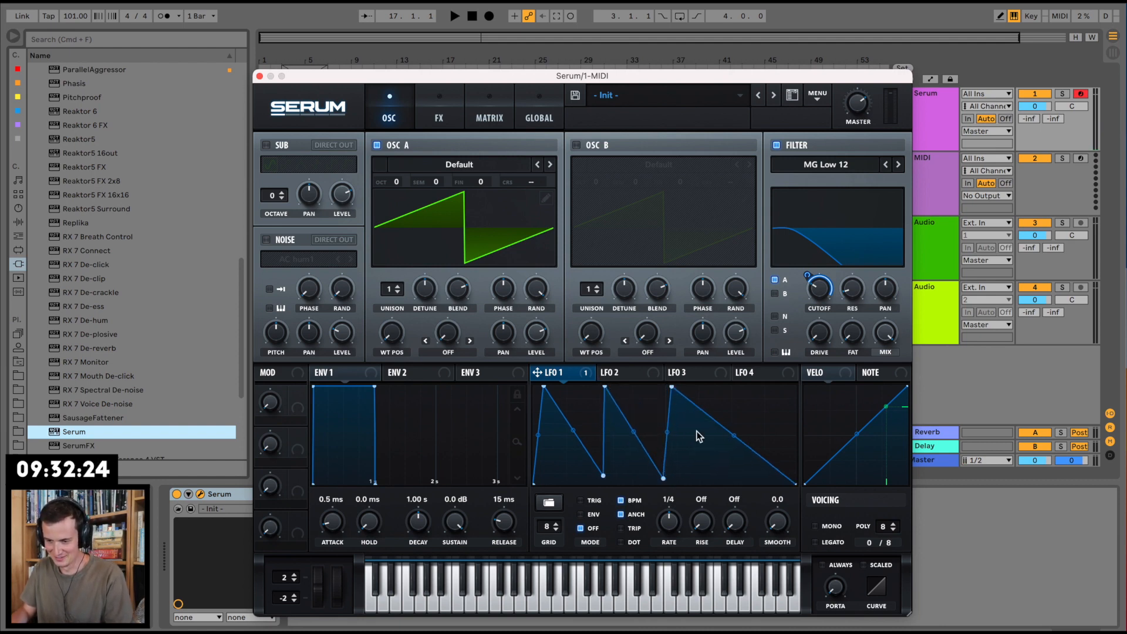
# Add two more sharp valleys and peaks to the last part of LFO 1, with the final peak slightly lower.
pyautogui.doubleClick(717, 478)
pyautogui.moveTo(716, 478); pyautogui.dragTo(713, 465)
pyautogui.doubleClick(724, 408)
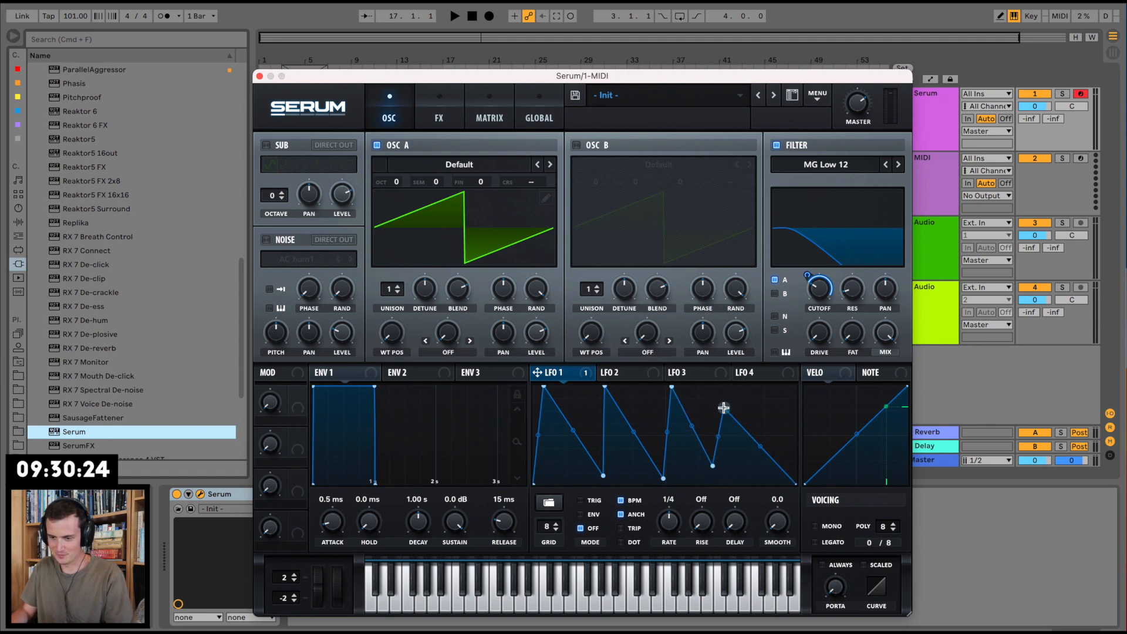
pyautogui.moveTo(724, 408); pyautogui.dragTo(712, 387)
pyautogui.doubleClick(761, 468)
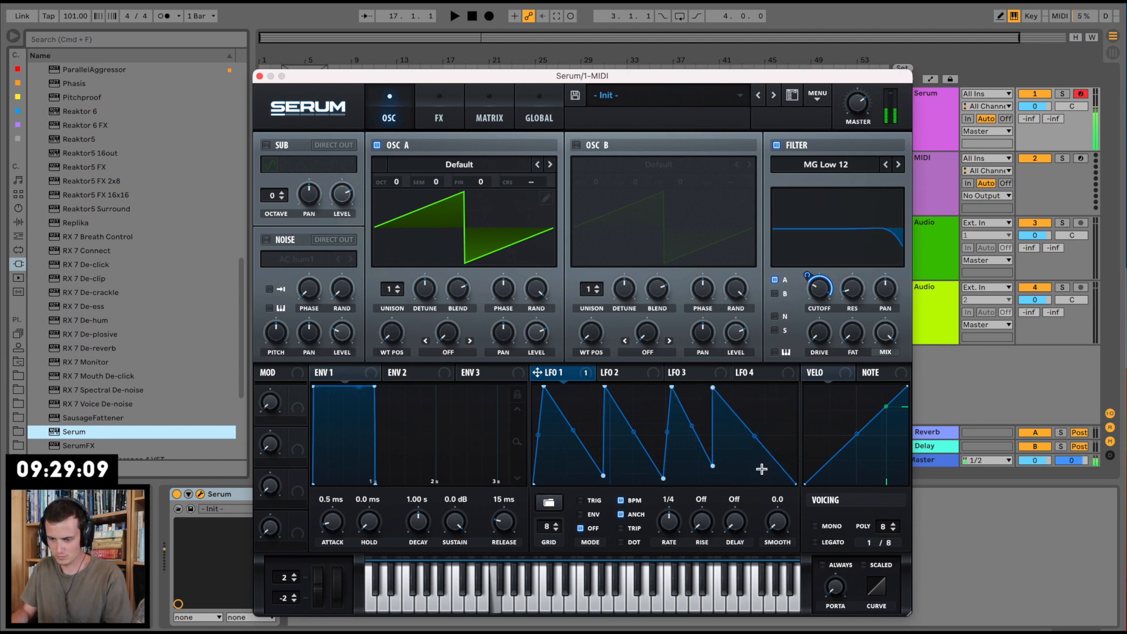
pyautogui.doubleClick(763, 415)
pyautogui.moveTo(763, 415)
pyautogui.mouseDown()
pyautogui.moveTo(761, 406)
pyautogui.moveTo(757, 466)
pyautogui.moveTo(767, 400)
pyautogui.mouseUp()
pyautogui.moveTo(757, 467); pyautogui.dragTo(765, 473)
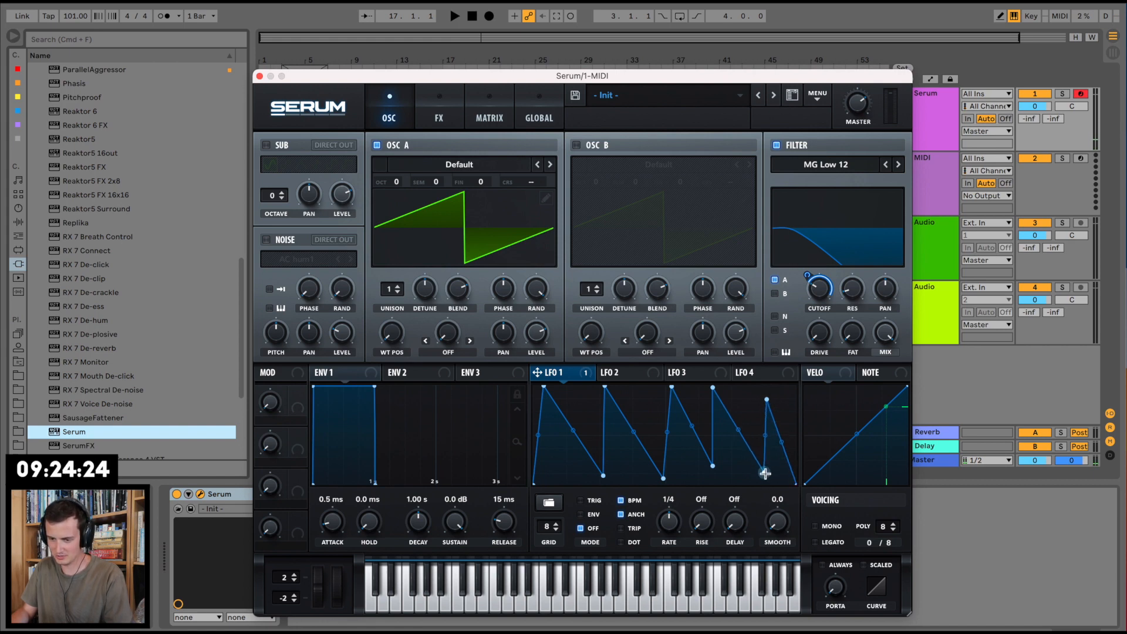
# Set LFO 1 to Trig mode at a 1/2 rate and refine its first and third peaks with curved rises.
pyautogui.moveTo(668, 521); pyautogui.dragTo(669, 527)
pyautogui.click(591, 503)
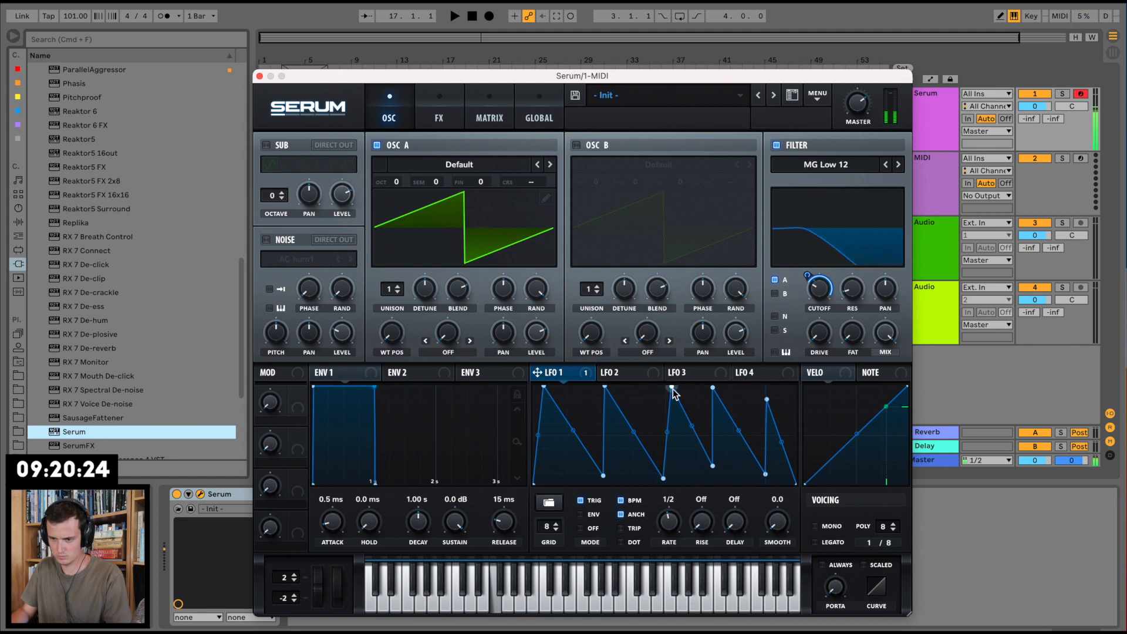
pyautogui.moveTo(673, 388); pyautogui.dragTo(674, 388)
pyautogui.moveTo(544, 387); pyautogui.dragTo(549, 388)
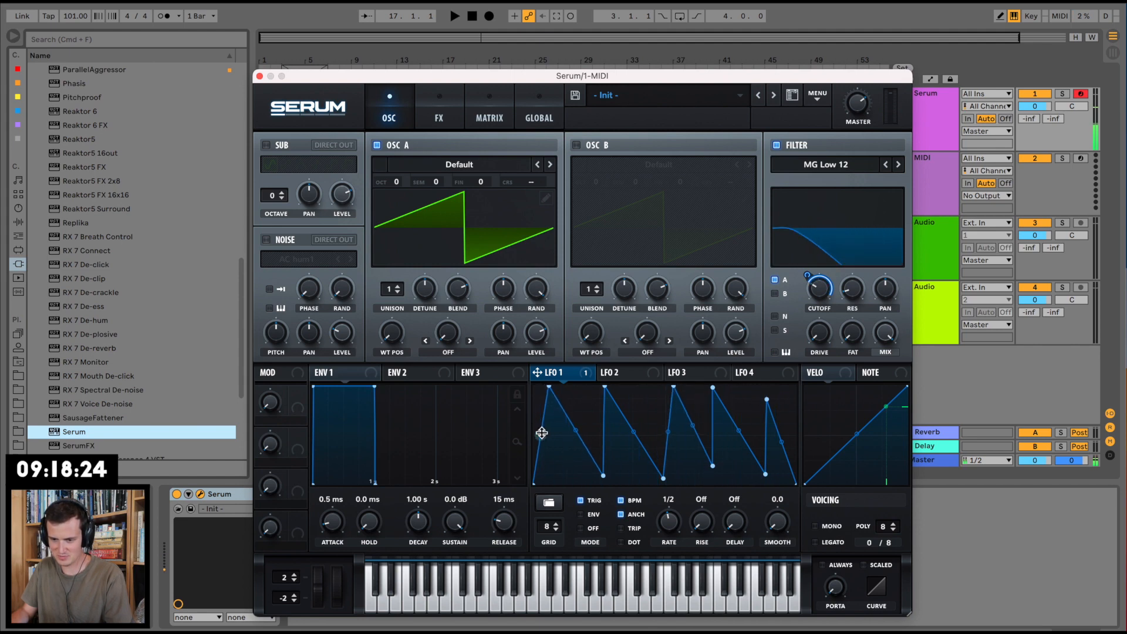
pyautogui.moveTo(542, 433); pyautogui.dragTo(573, 456)
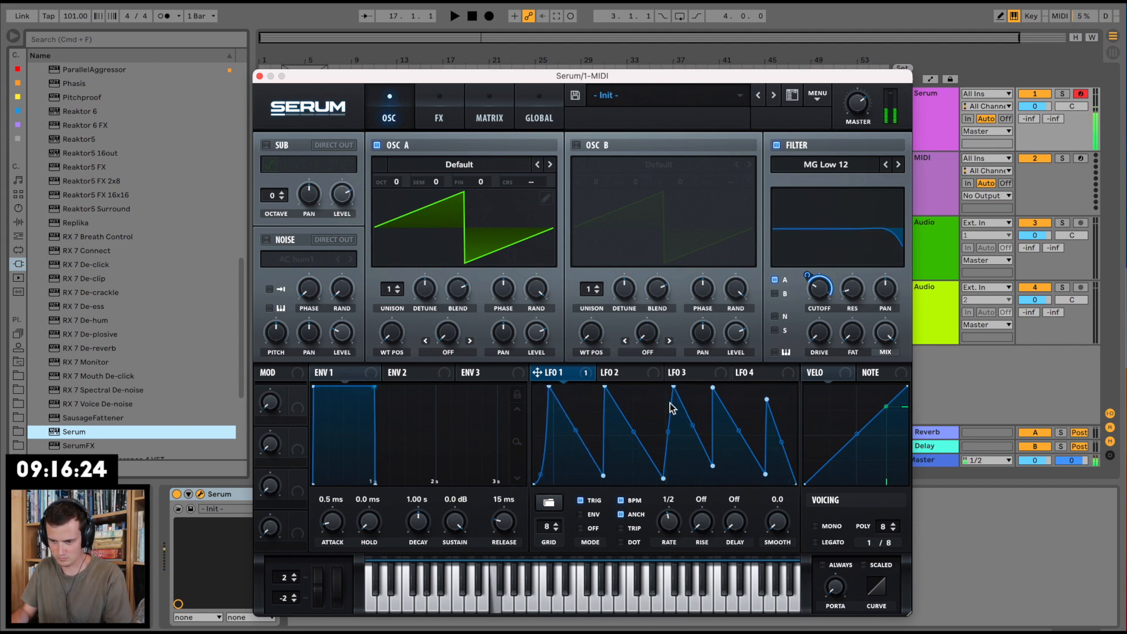
pyautogui.moveTo(668, 432); pyautogui.dragTo(701, 468)
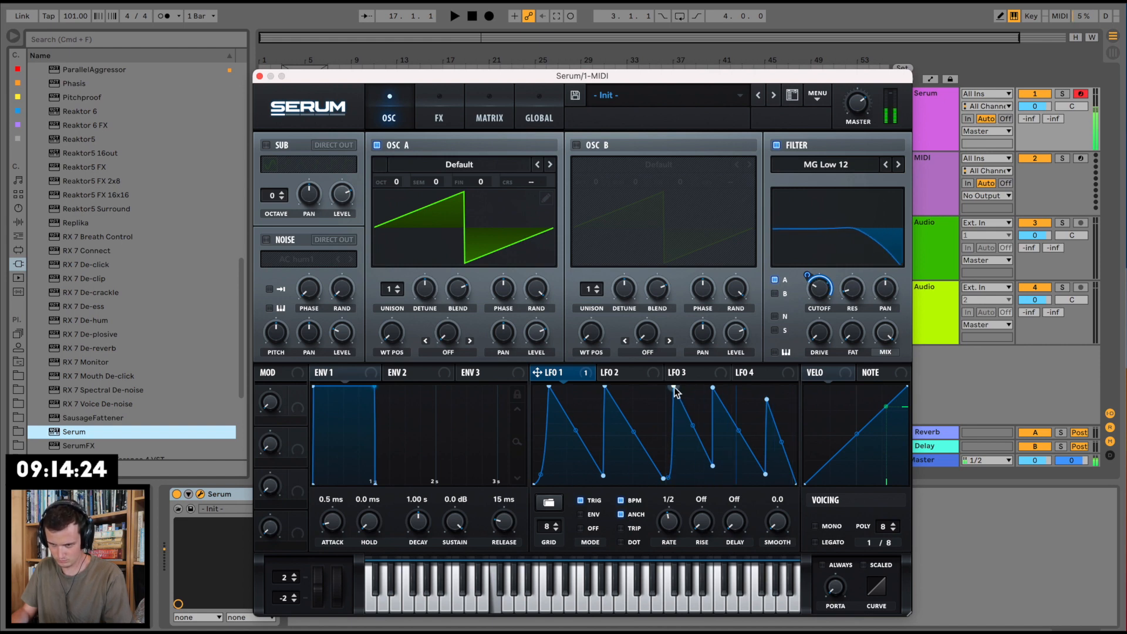
pyautogui.moveTo(674, 387); pyautogui.dragTo(675, 381)
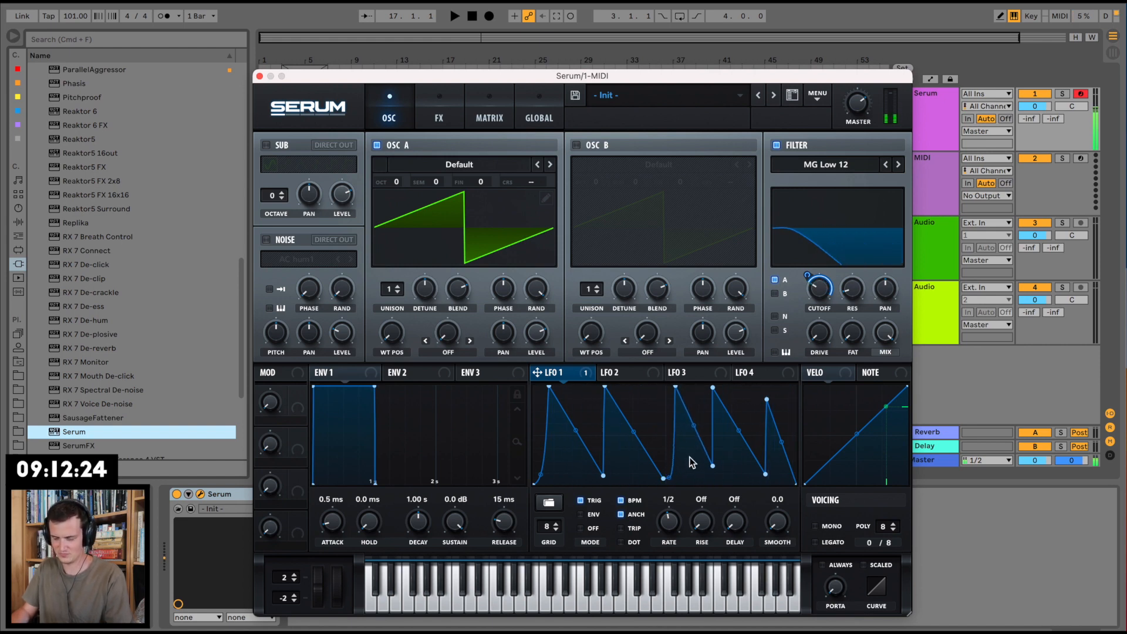
# Raise the filter resonance and enable the Hyper/Dimension effect, auditioning the sound with a few notes.
pyautogui.moveTo(856, 293); pyautogui.dragTo(856, 247)
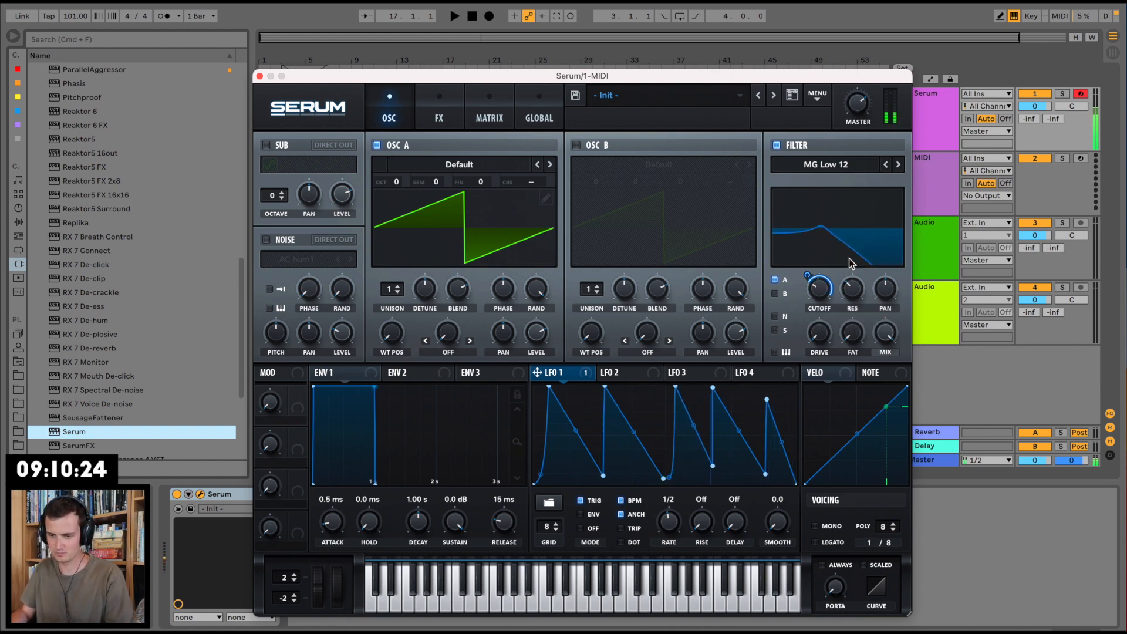
pyautogui.click(430, 108)
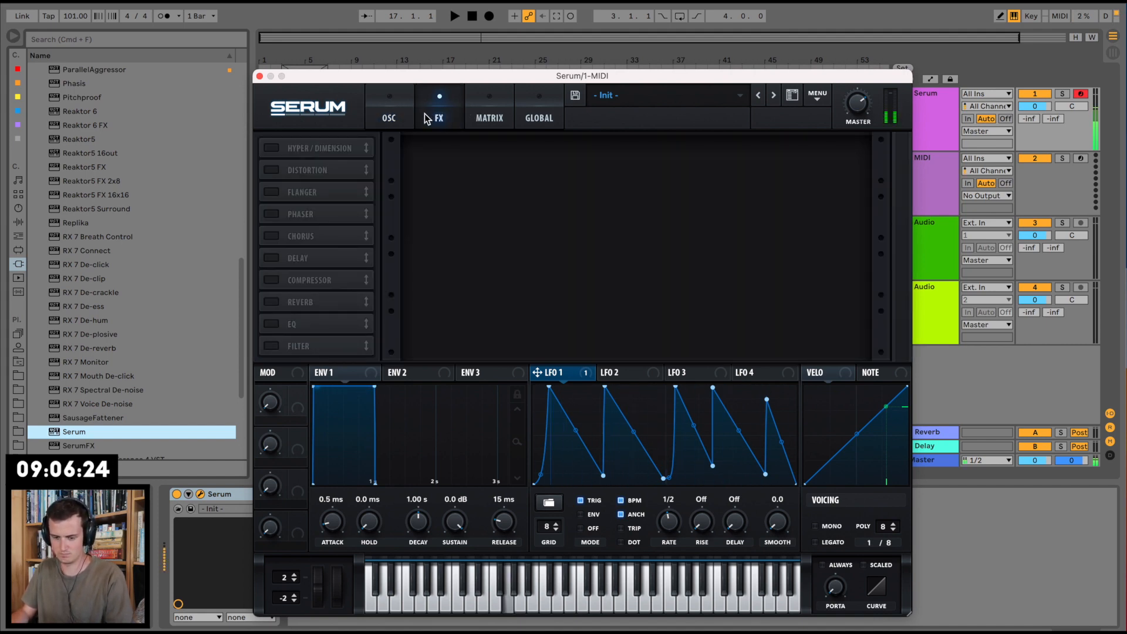
pyautogui.click(271, 148)
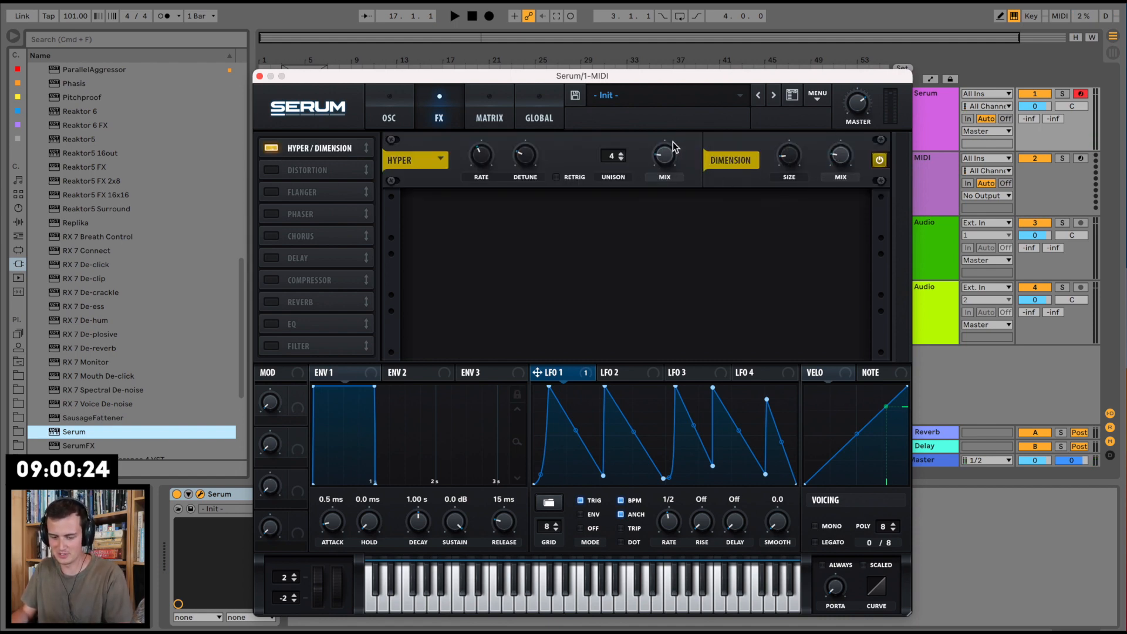
pyautogui.press('f')
pyautogui.press('g')
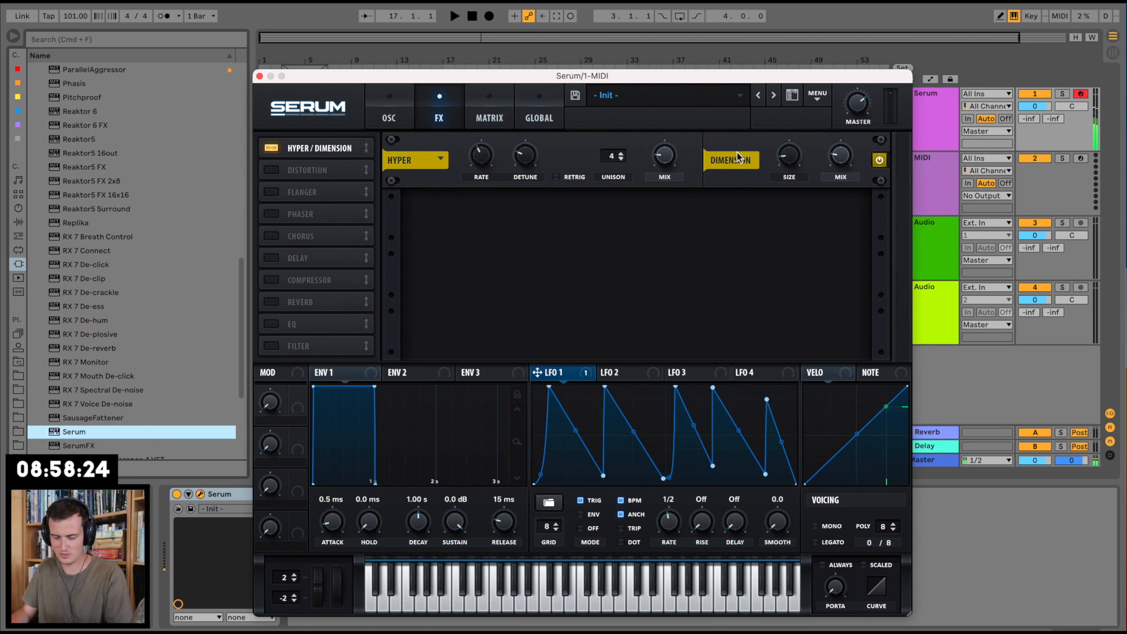
pyautogui.press('g')
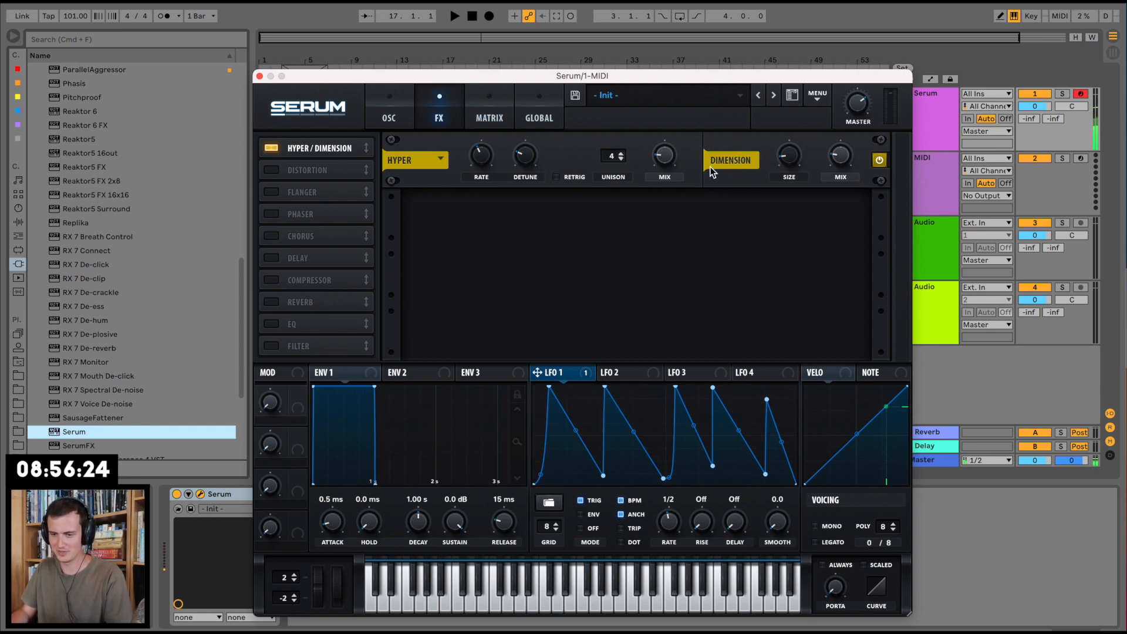
# Enable distortion in Downsample mode with a lower drive, and modulate that drive with LFO 1.
pyautogui.click(271, 170)
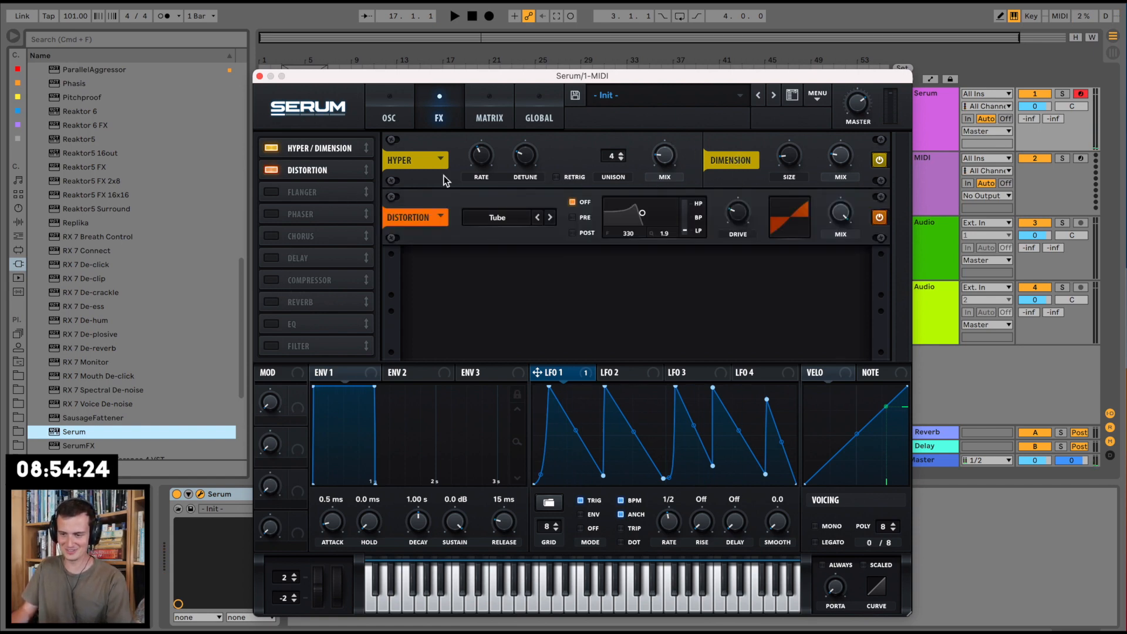
pyautogui.click(508, 217)
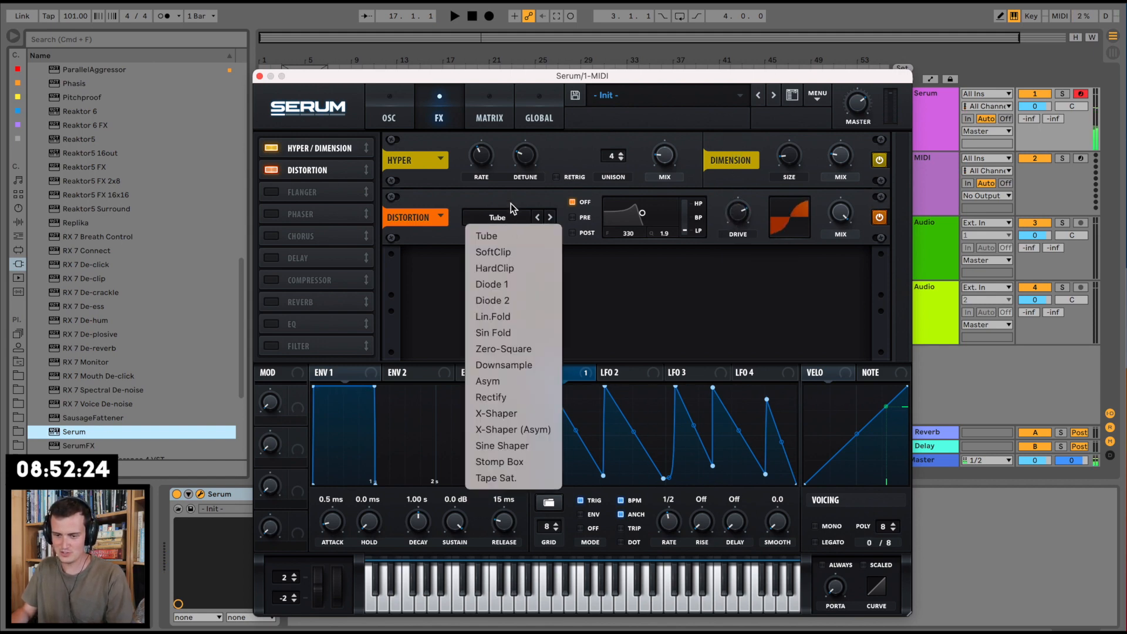
pyautogui.click(517, 365)
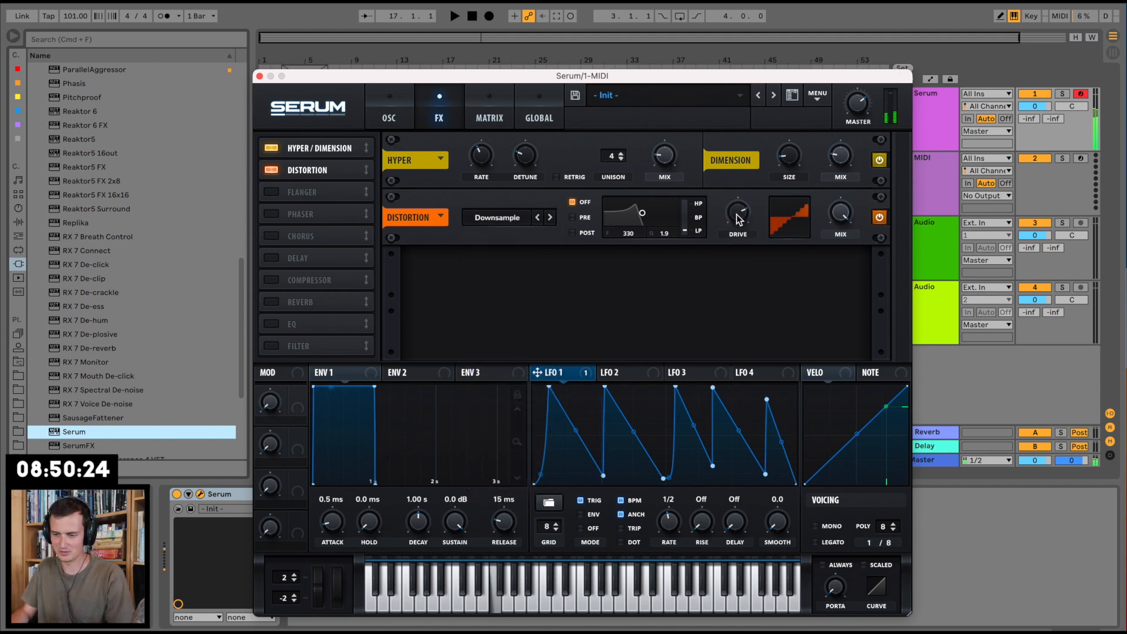
pyautogui.moveTo(738, 220); pyautogui.dragTo(728, 239)
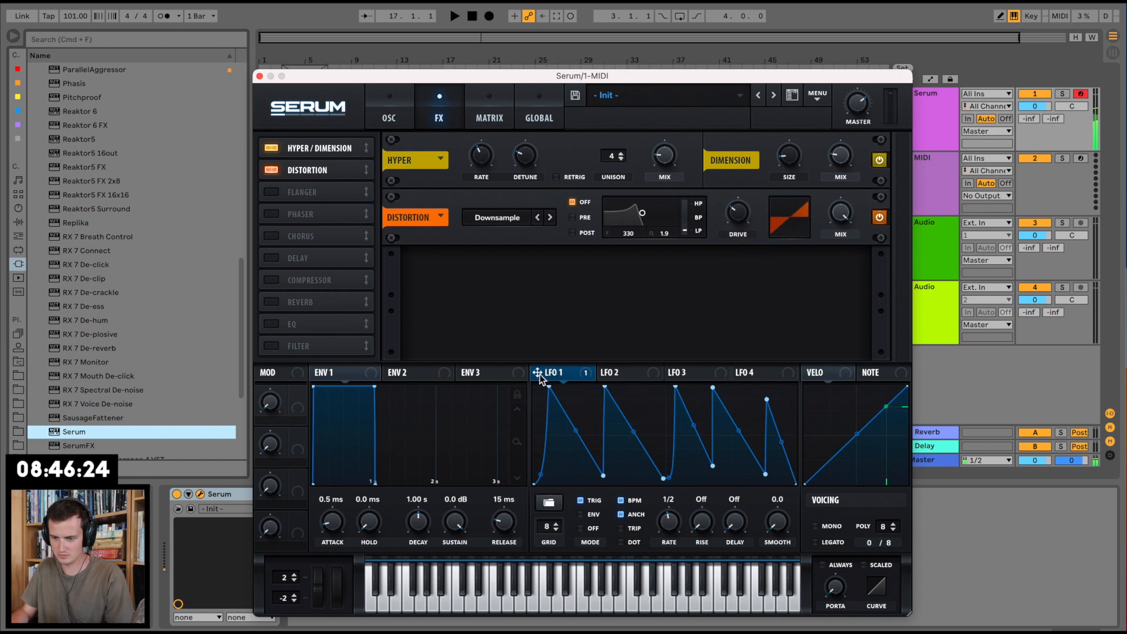
pyautogui.moveTo(538, 376); pyautogui.dragTo(726, 219)
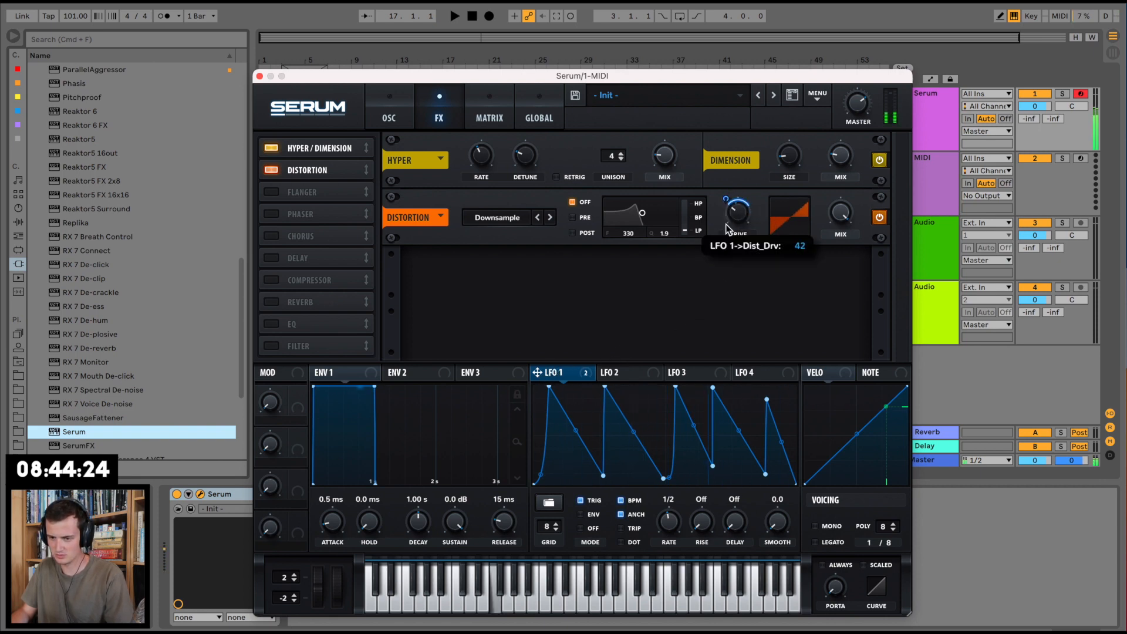
# Enable a multiband compressor with 12.8 dB gain and move Hyper/Dimension directly after it in the effects chain.
pyautogui.click(274, 280)
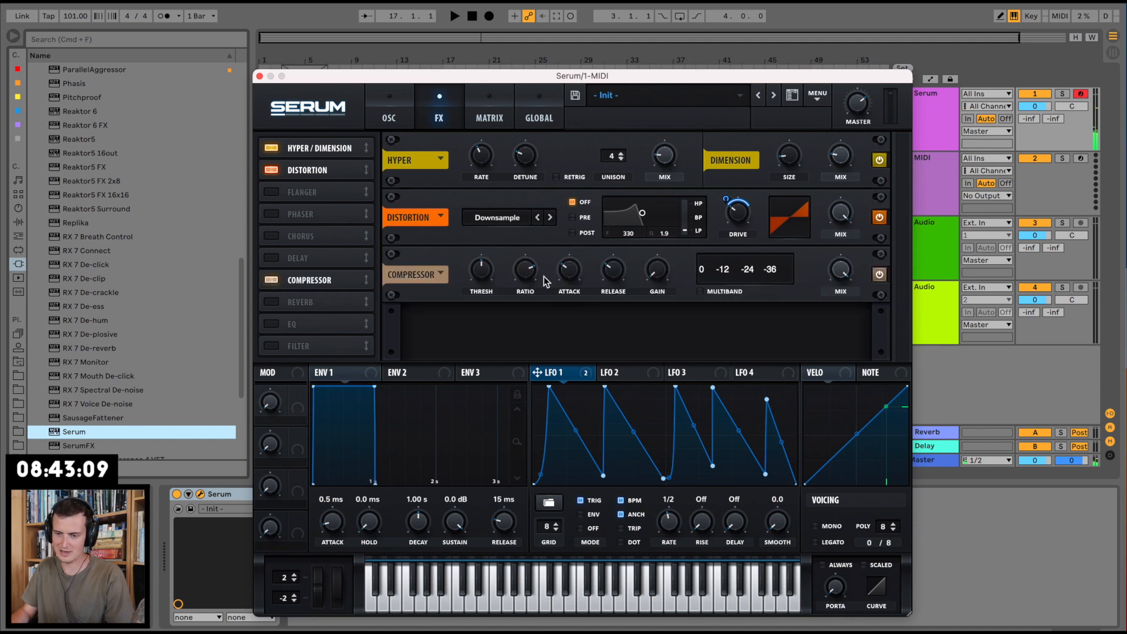
pyautogui.click(718, 291)
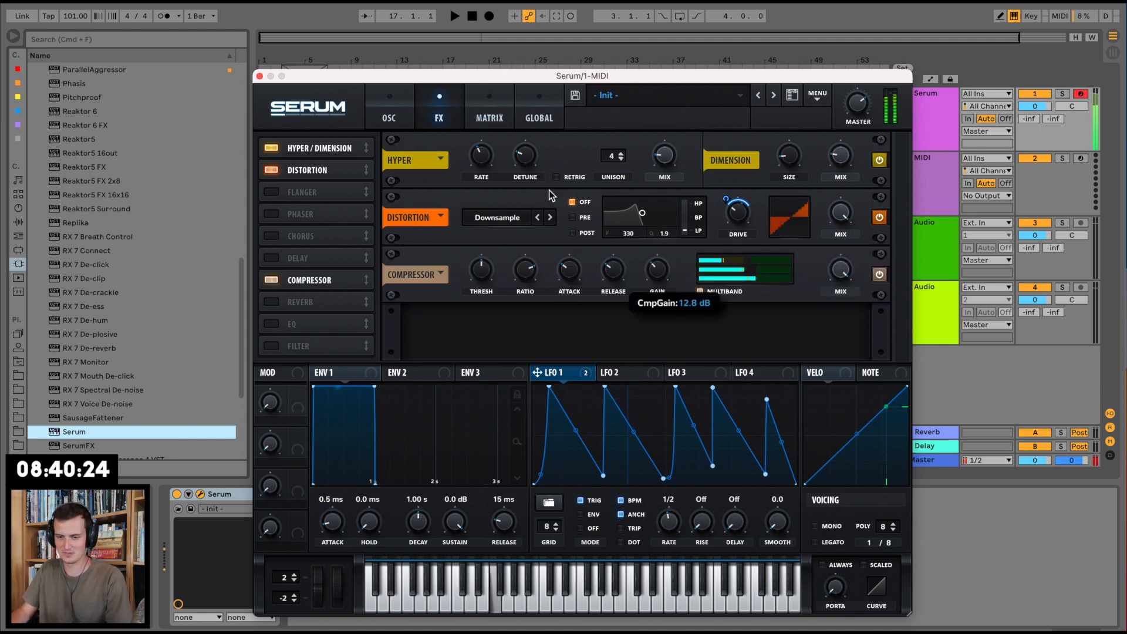
pyautogui.moveTo(366, 148); pyautogui.dragTo(366, 300)
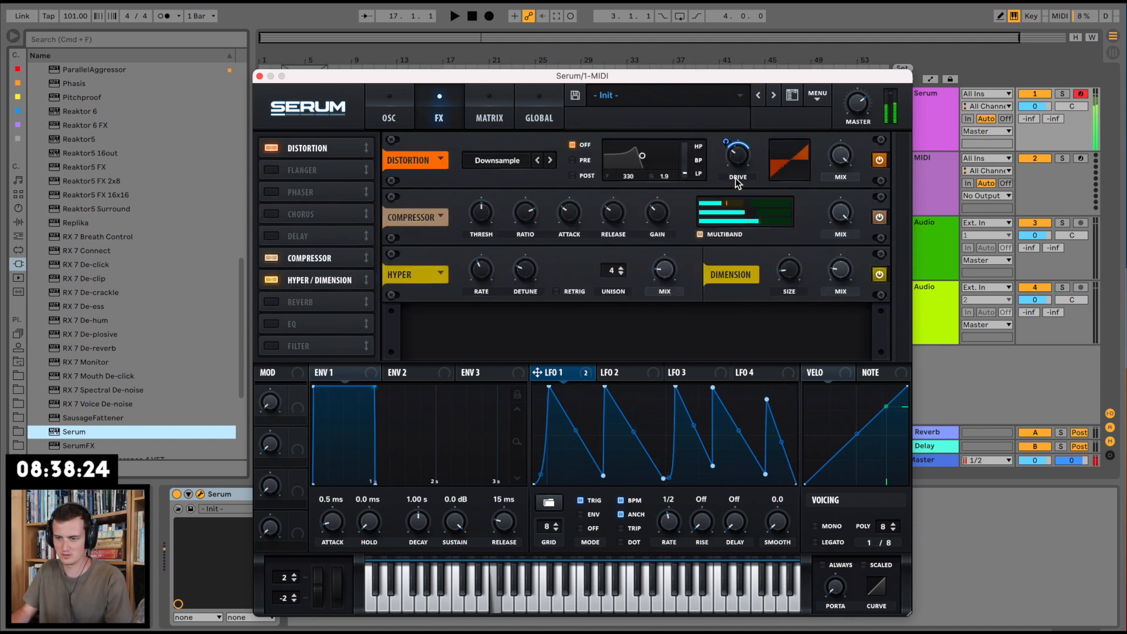
# Adjust LFO 1's modulation depth on the distortion drive and lower the base drive.
pyautogui.moveTo(728, 142); pyautogui.dragTo(736, 94)
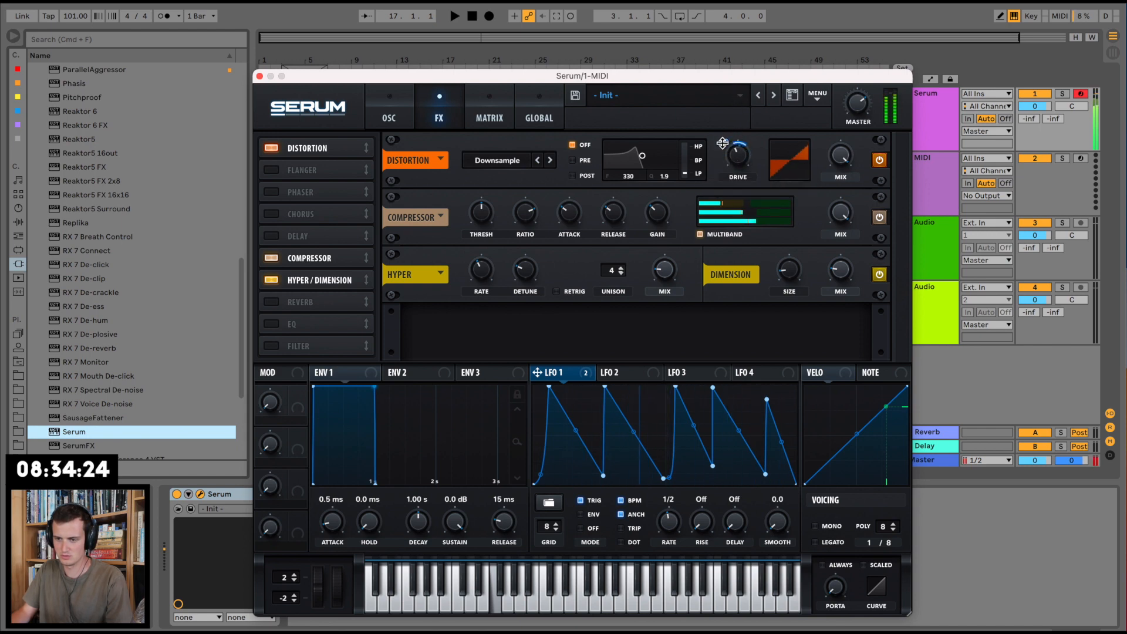
pyautogui.moveTo(723, 143); pyautogui.dragTo(736, 182)
pyautogui.moveTo(724, 140); pyautogui.dragTo(723, 155)
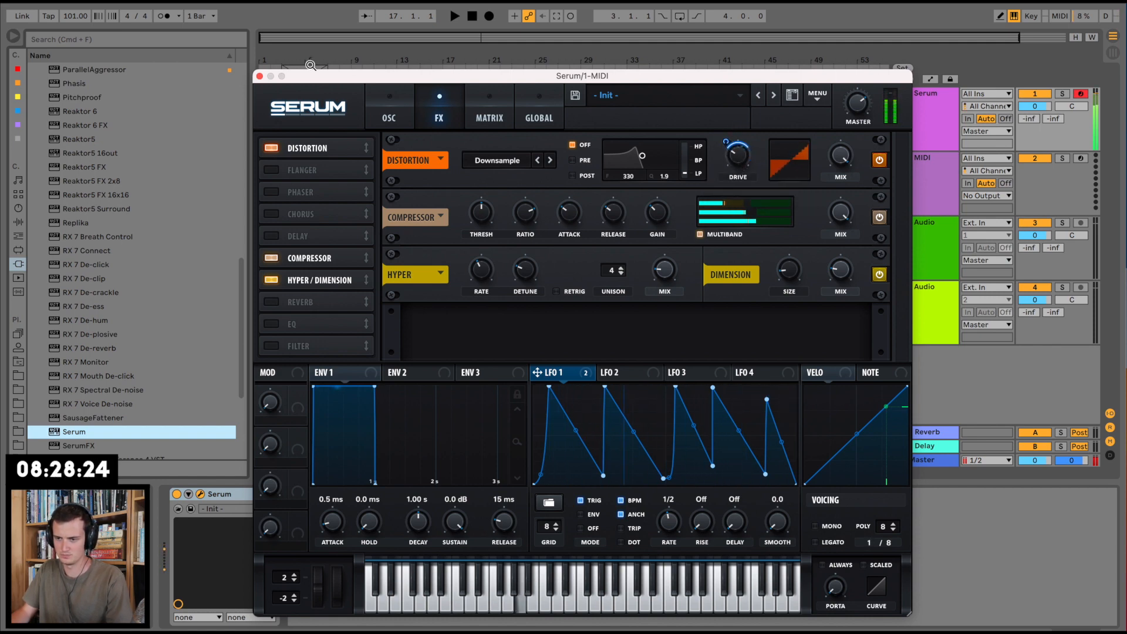
pyautogui.moveTo(734, 149); pyautogui.dragTo(731, 171)
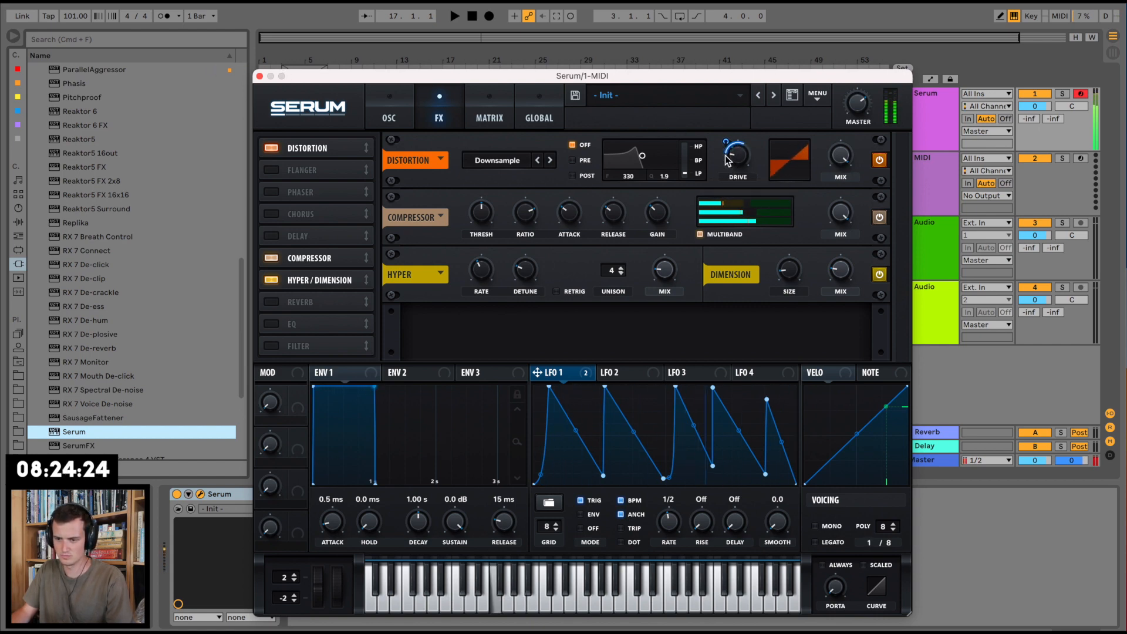
# Bow the falling slopes of LFO 1's first four peaks inward and add two narrow spikes just before the third peak.
pyautogui.moveTo(639, 435); pyautogui.dragTo(565, 452)
pyautogui.moveTo(686, 438); pyautogui.dragTo(717, 456)
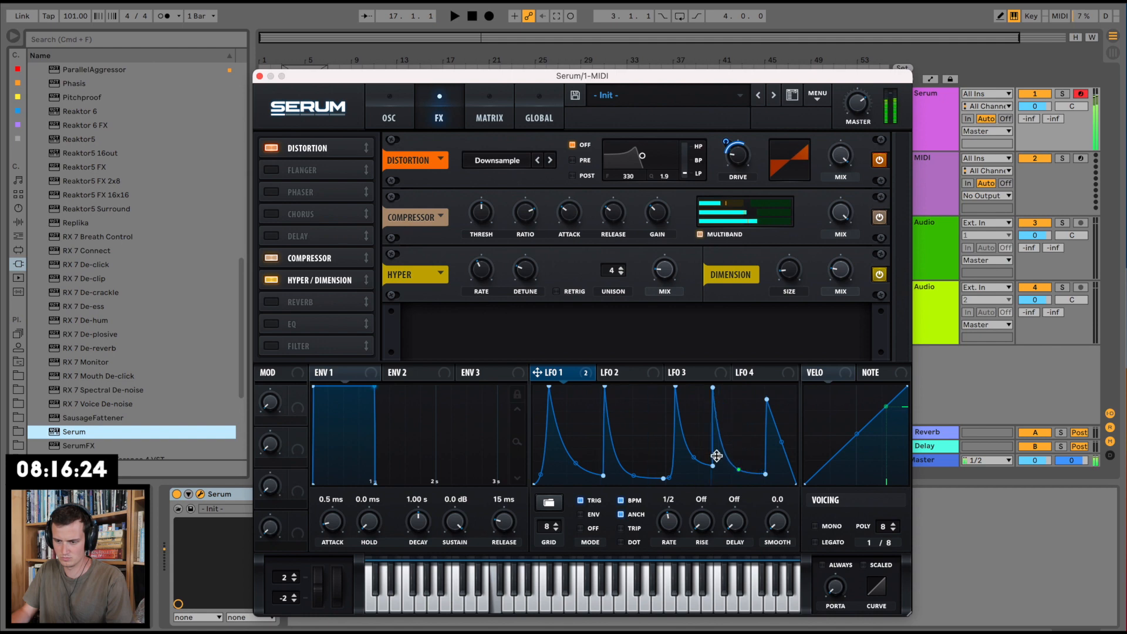
pyautogui.doubleClick(649, 408)
pyautogui.moveTo(650, 408)
pyautogui.mouseDown()
pyautogui.moveTo(633, 388)
pyautogui.moveTo(650, 390)
pyautogui.moveTo(652, 430)
pyautogui.moveTo(651, 390)
pyautogui.moveTo(638, 469)
pyautogui.moveTo(660, 403)
pyautogui.moveTo(652, 461)
pyautogui.moveTo(659, 391)
pyautogui.mouseUp()
pyautogui.doubleClick(660, 444)
pyautogui.doubleClick(660, 447)
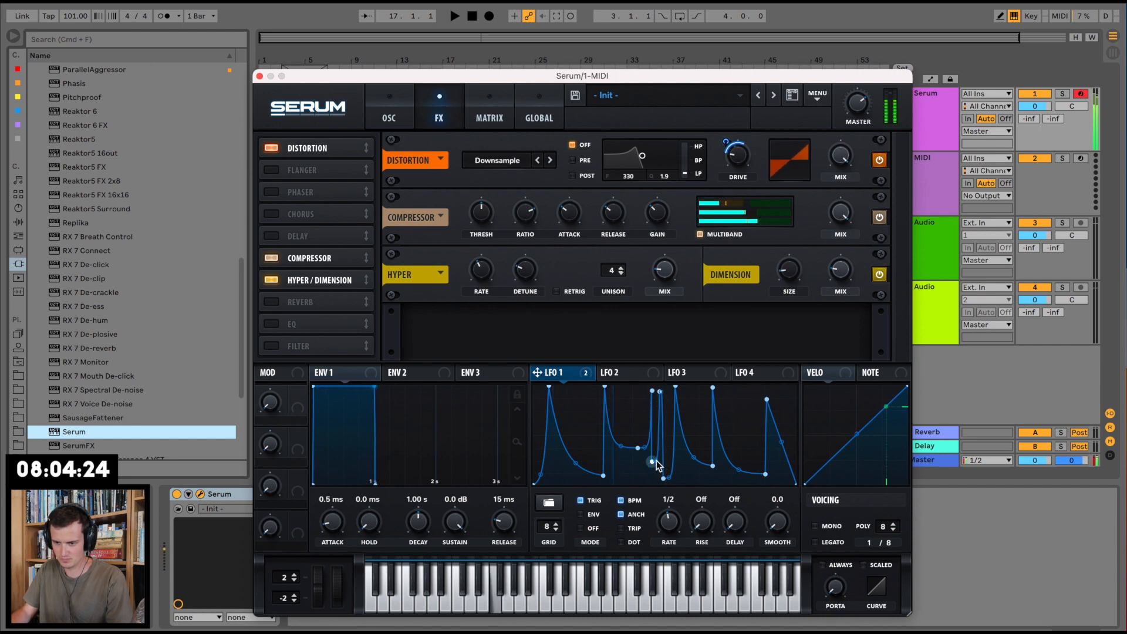
pyautogui.moveTo(654, 463); pyautogui.dragTo(658, 463)
pyautogui.moveTo(661, 393); pyautogui.dragTo(661, 411)
# Enable the phaser effect and raise its depth while playing a note.
pyautogui.click(276, 192)
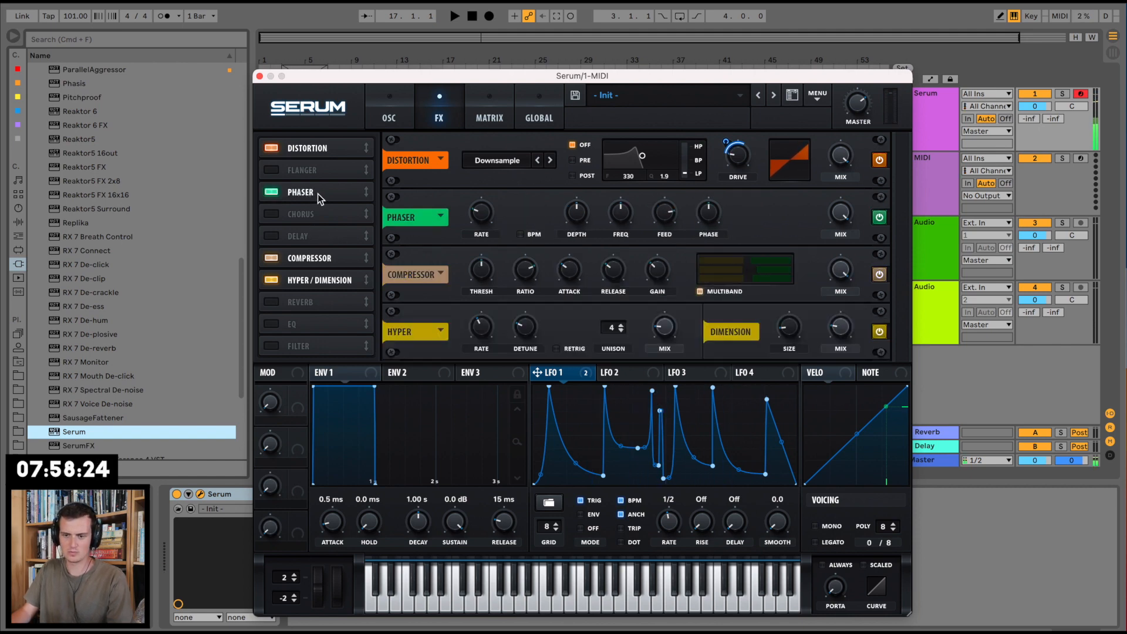
pyautogui.press('f')
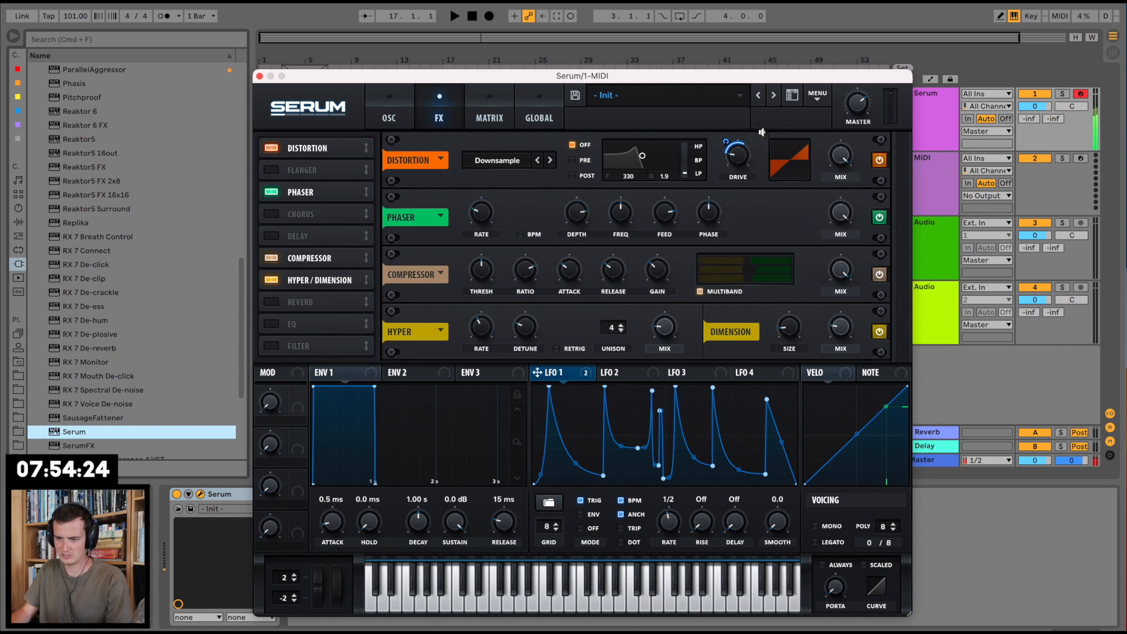
# Lower the phaser's frequency to about 279 Hz, reduce its depth, and move it directly after Hyper/Dimension in the effects chain.
pyautogui.press('f')
pyautogui.moveTo(625, 217); pyautogui.dragTo(616, 179)
pyautogui.moveTo(584, 249); pyautogui.dragTo(583, 249)
pyautogui.moveTo(610, 213); pyautogui.dragTo(614, 212)
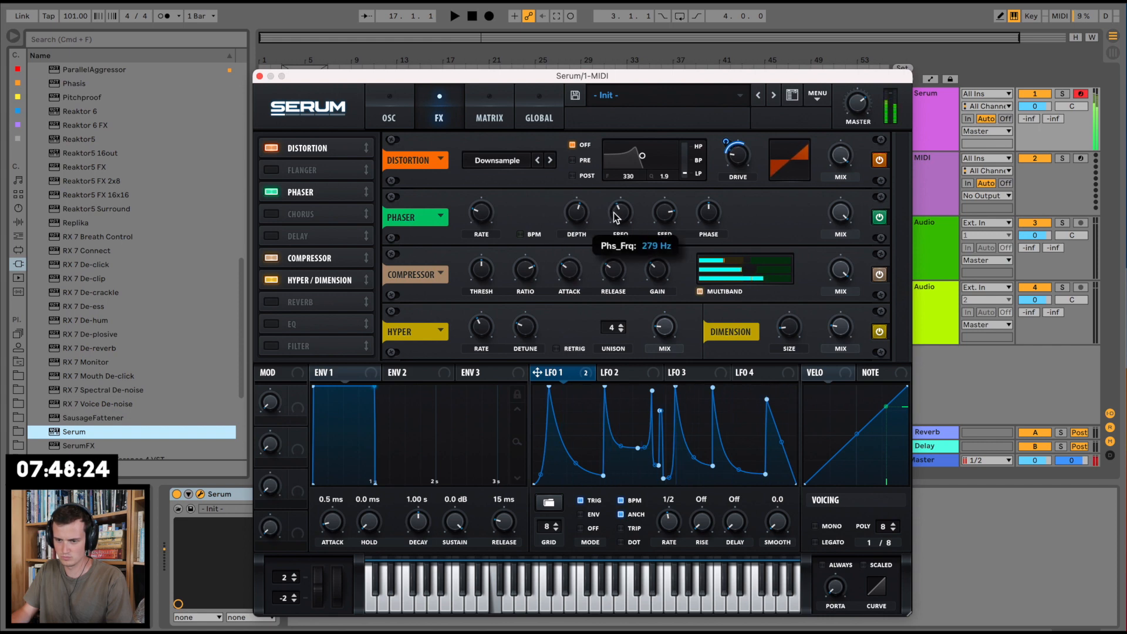
pyautogui.moveTo(322, 192); pyautogui.dragTo(323, 281)
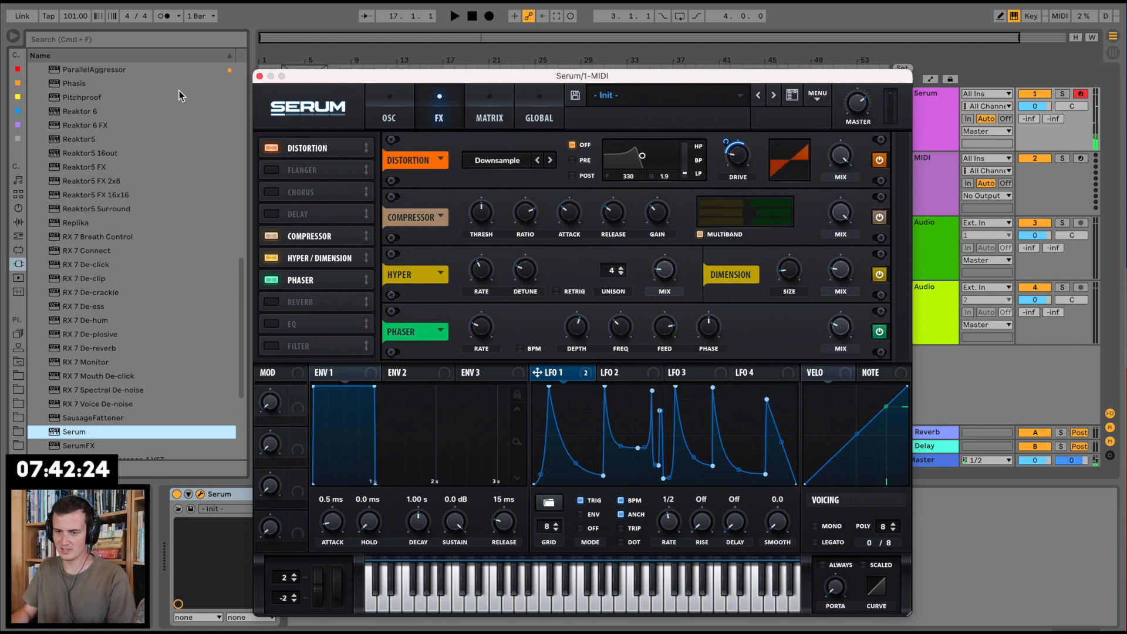
pyautogui.click(260, 77)
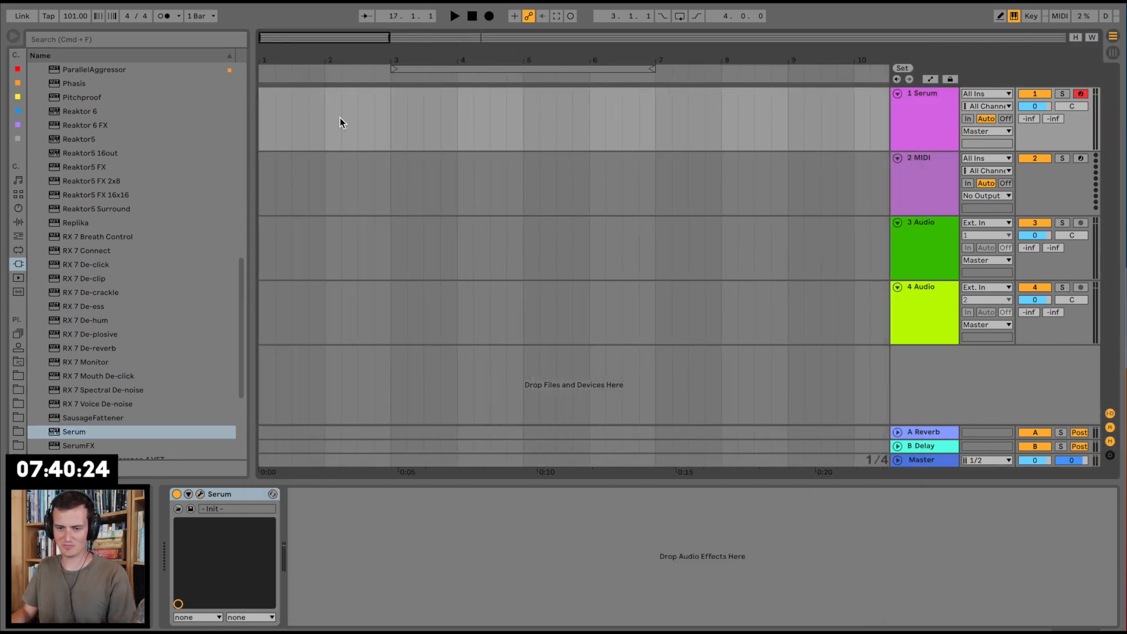
# Create a two-bar MIDI clip at the start of the Serum track and fill it with one continuous F#2 note.
pyautogui.click(265, 111)
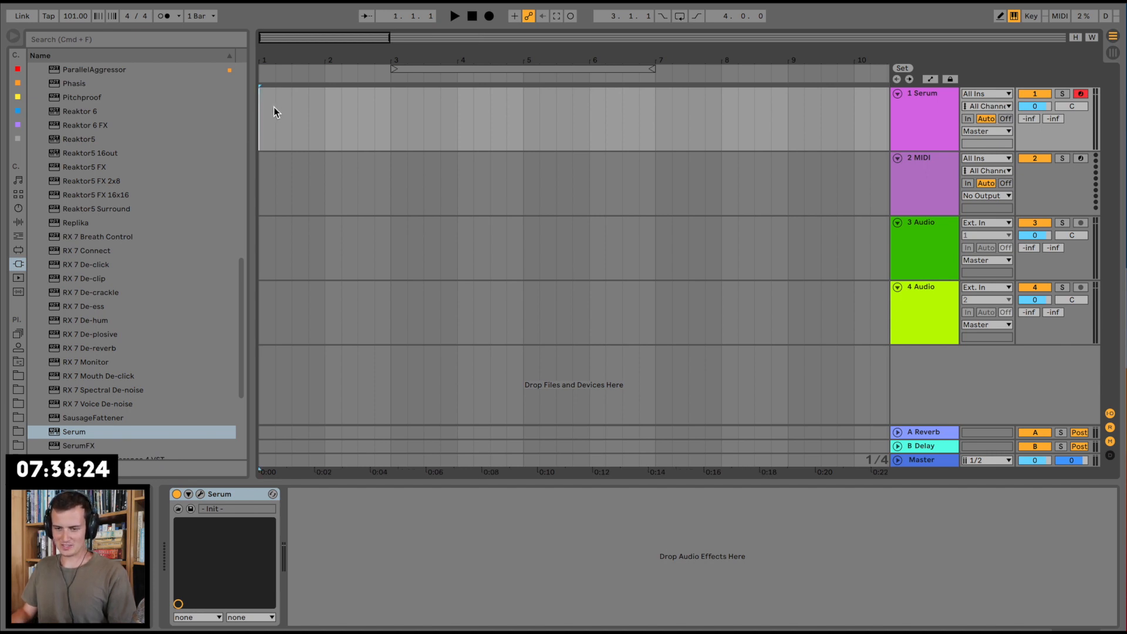
pyautogui.press('space')
pyautogui.press('space')
pyautogui.moveTo(274, 57); pyautogui.dragTo(301, 104)
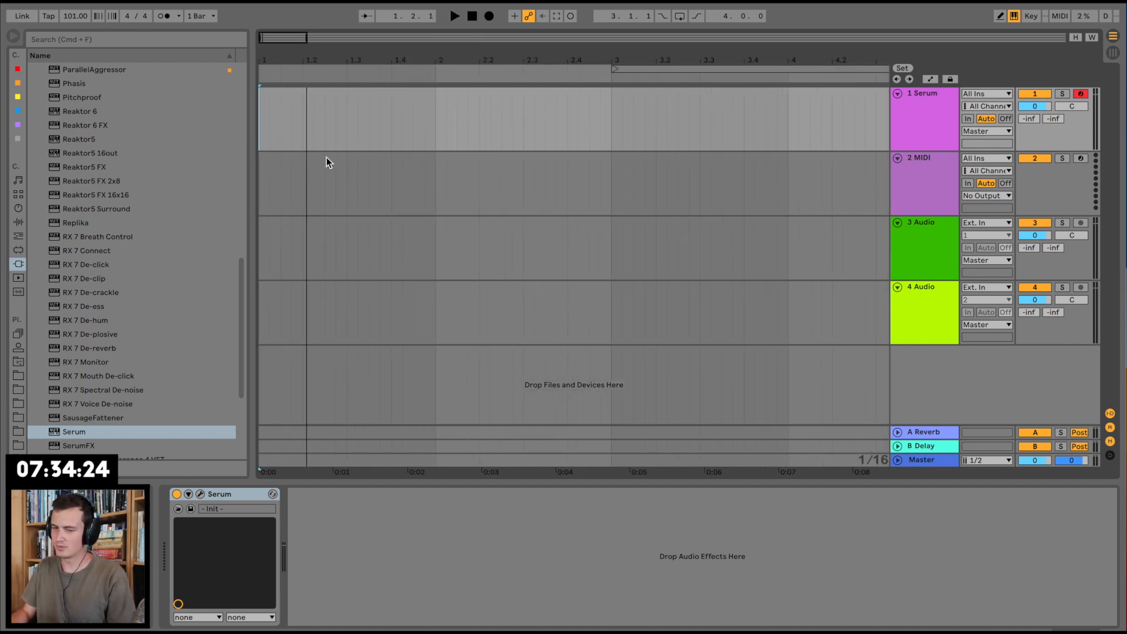
pyautogui.moveTo(266, 134)
pyautogui.mouseDown()
pyautogui.moveTo(276, 118)
pyautogui.moveTo(594, 123)
pyautogui.mouseUp()
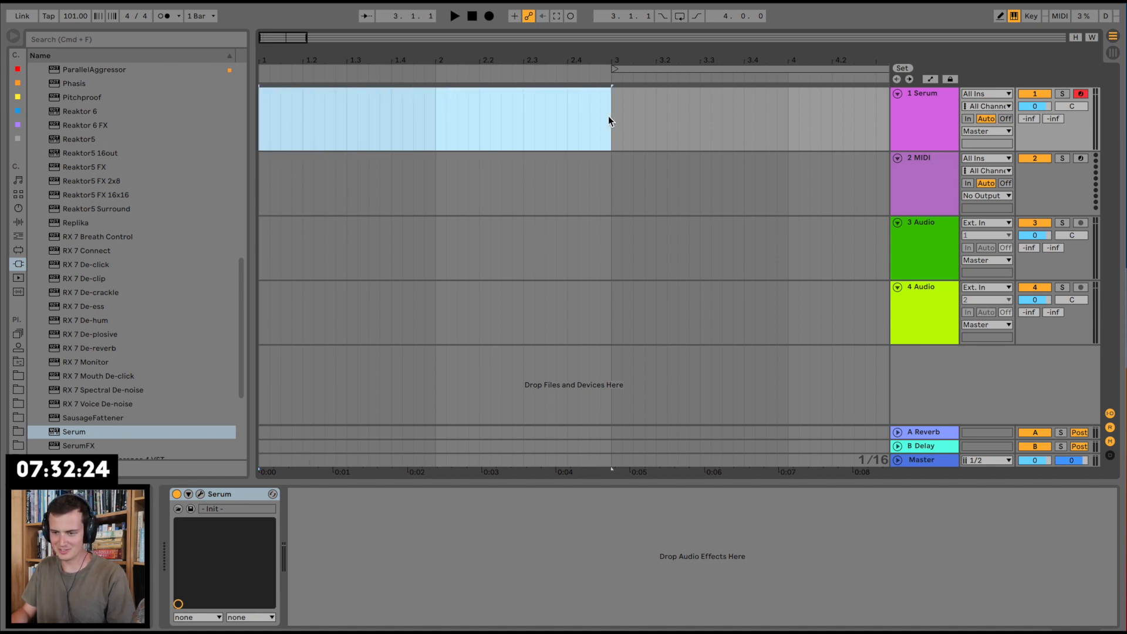
pyautogui.press('super+shift+m')
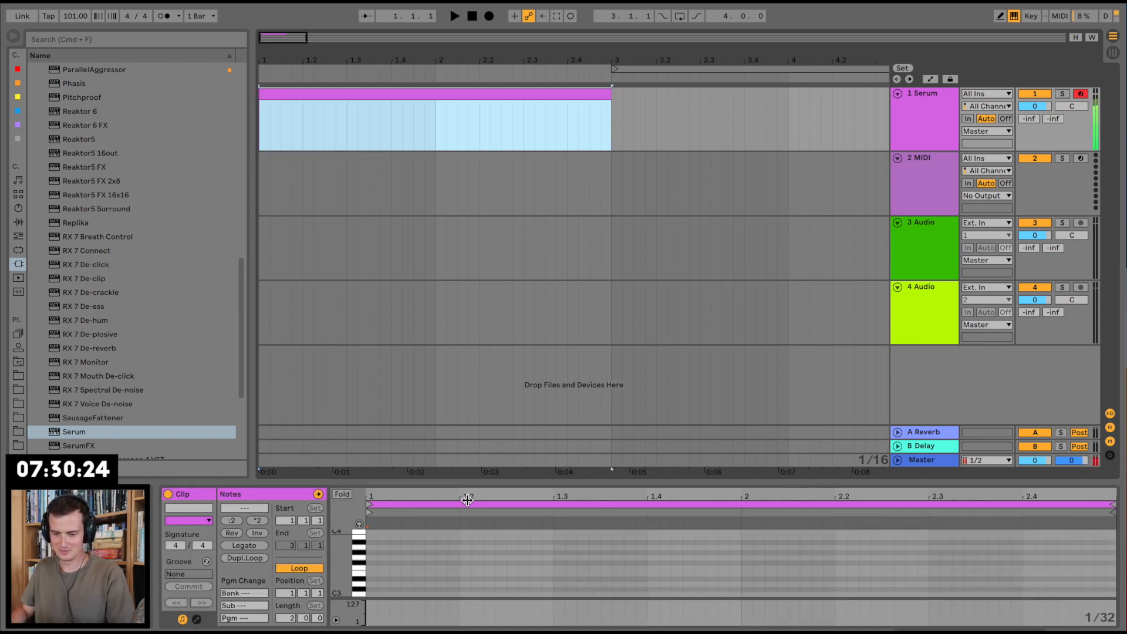
pyautogui.moveTo(486, 482); pyautogui.dragTo(483, 343)
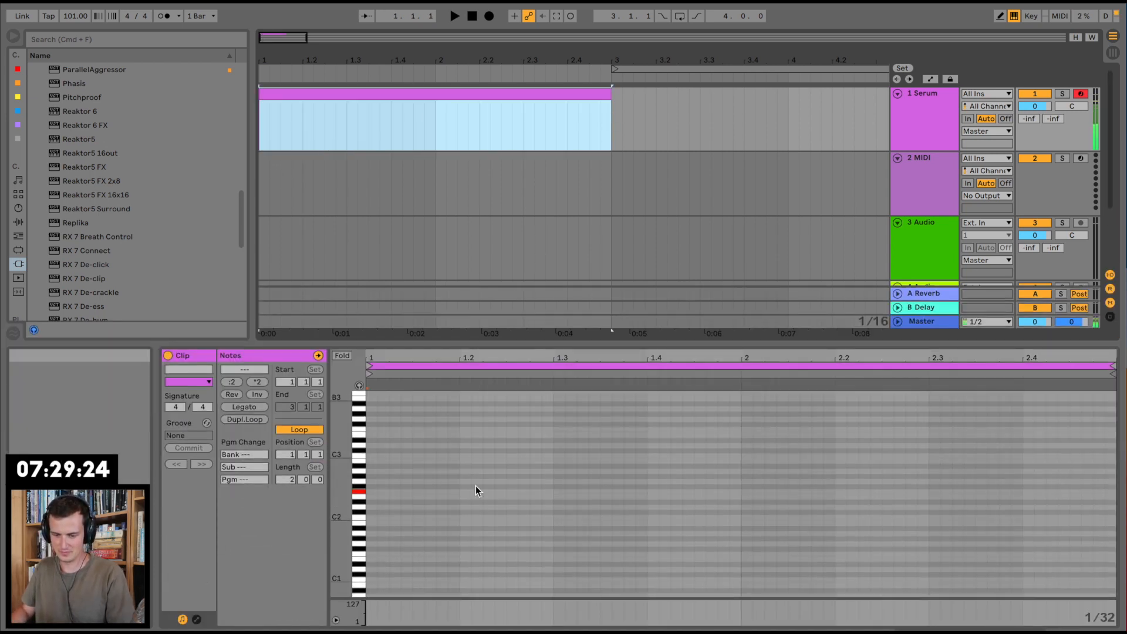
pyautogui.doubleClick(374, 484)
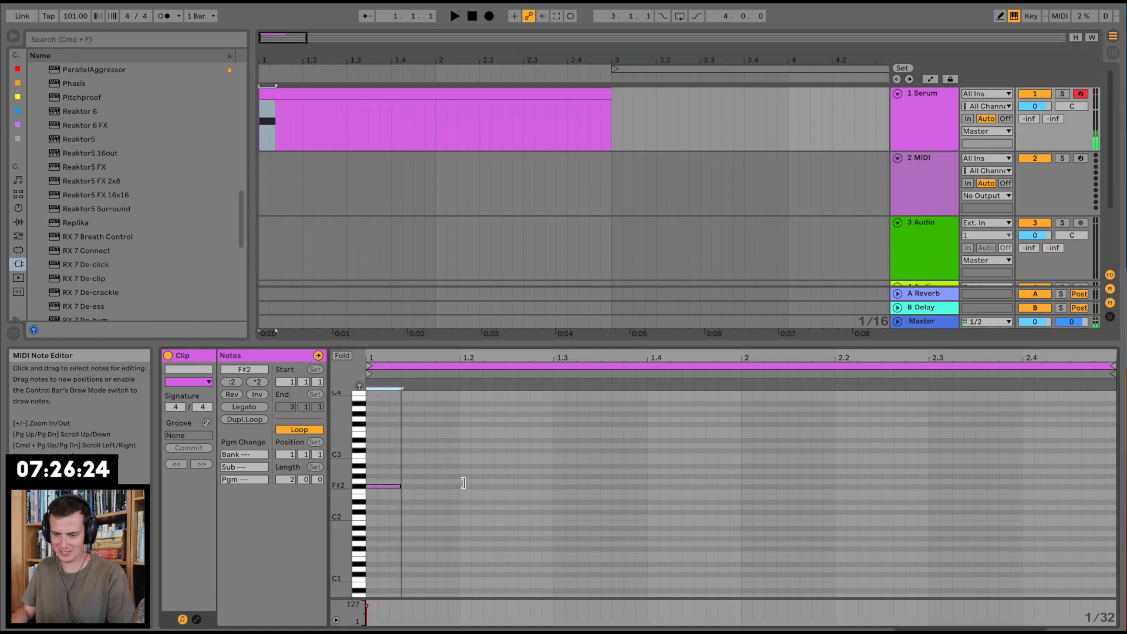
pyautogui.moveTo(463, 483); pyautogui.dragTo(1115, 484)
# Automate the Serum track's Speaker On parameter so the first beat is muted, and play back the clip.
pyautogui.click(927, 118)
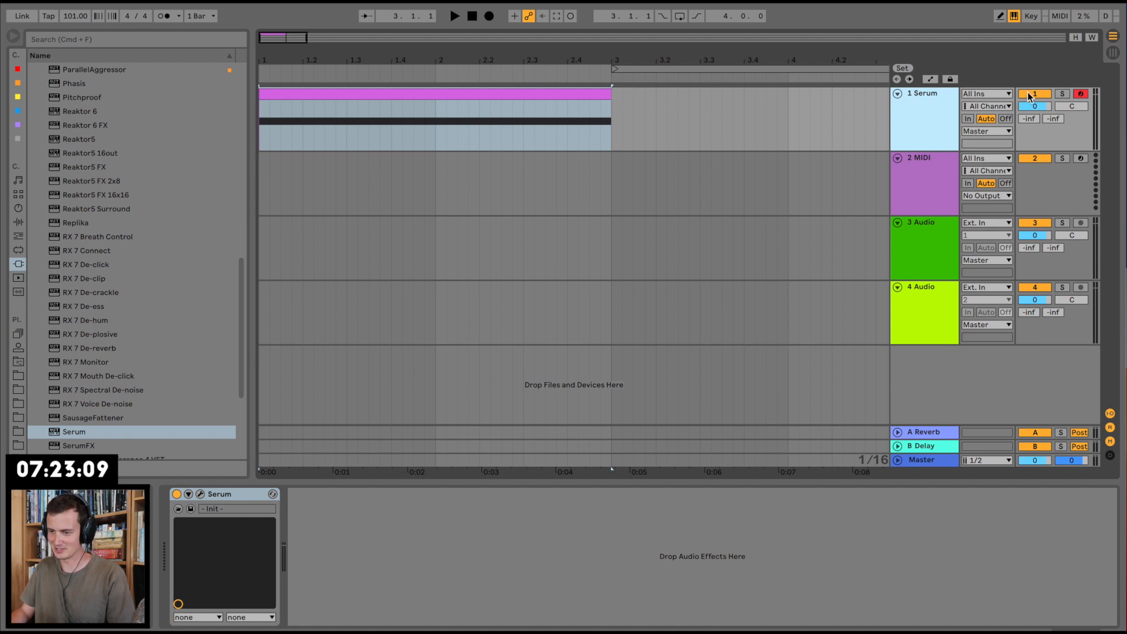
pyautogui.rightClick(1009, 101)
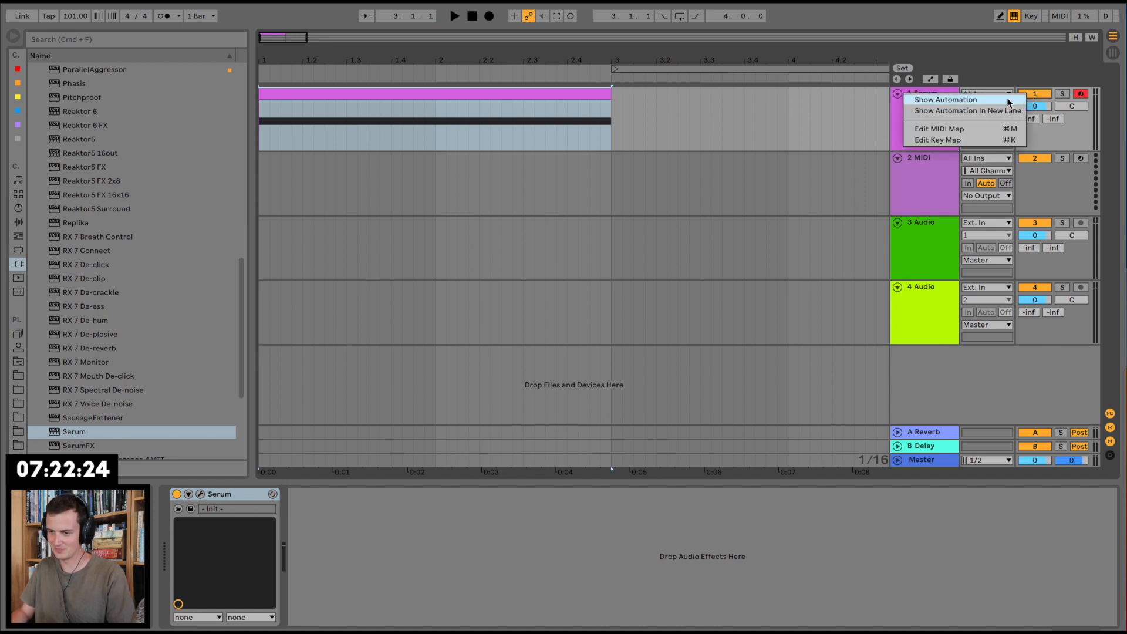
pyautogui.click(1009, 102)
pyautogui.click(305, 112)
pyautogui.moveTo(284, 113); pyautogui.dragTo(284, 138)
pyautogui.press('space')
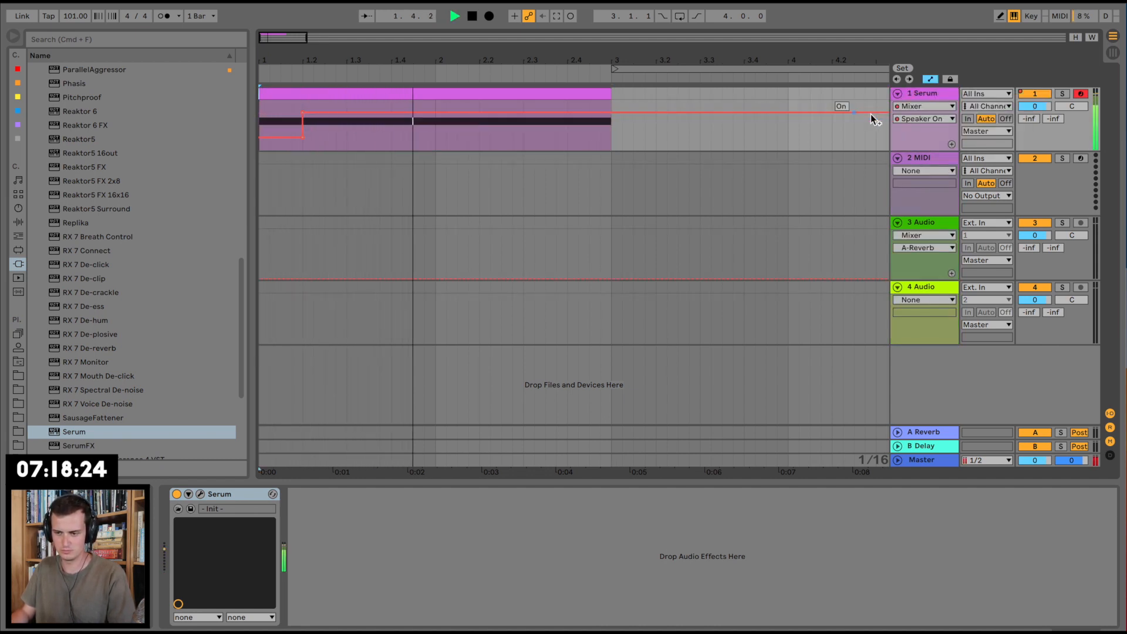
pyautogui.press('space')
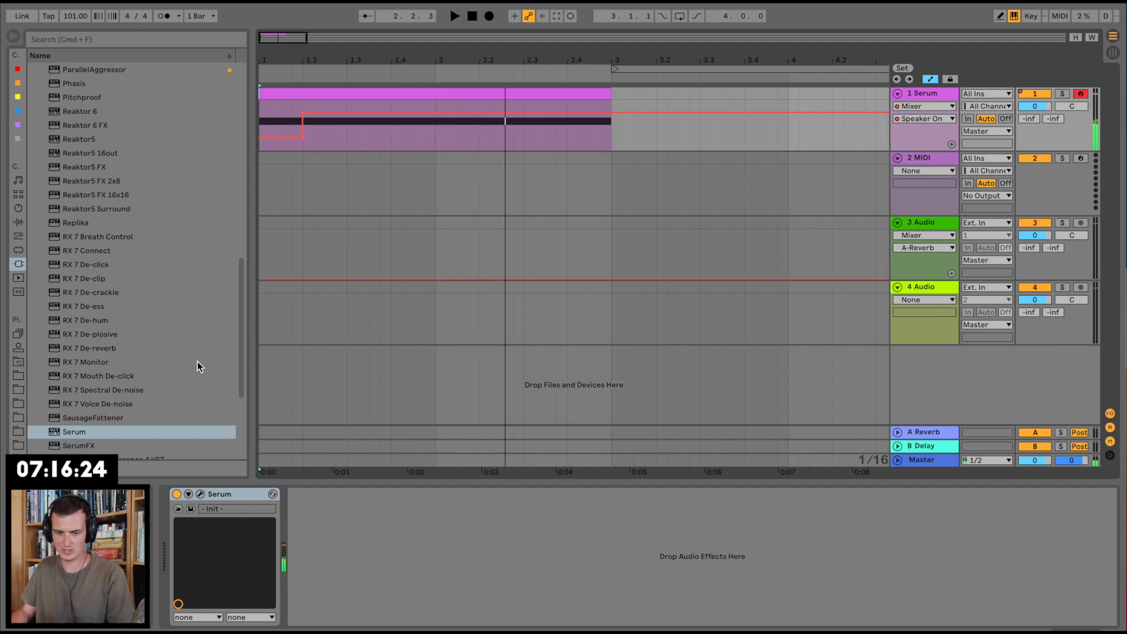
# Load a second Serum instance on the empty MIDI track 2 and enable its Hyper/Dimension effect.
pyautogui.moveTo(65, 432); pyautogui.dragTo(447, 195)
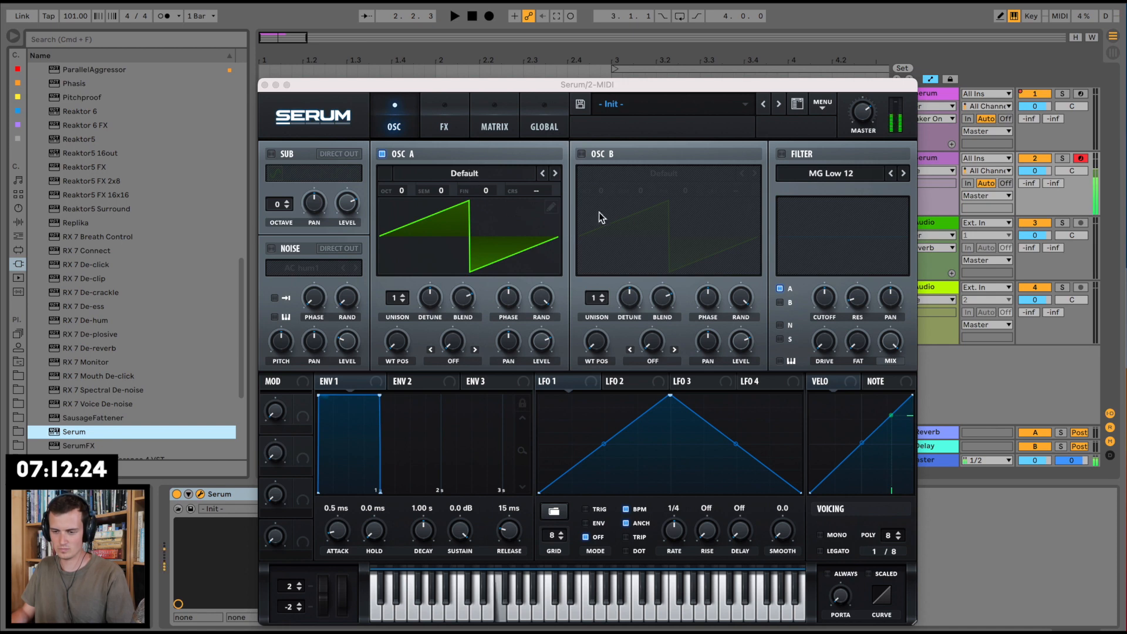
pyautogui.click(452, 120)
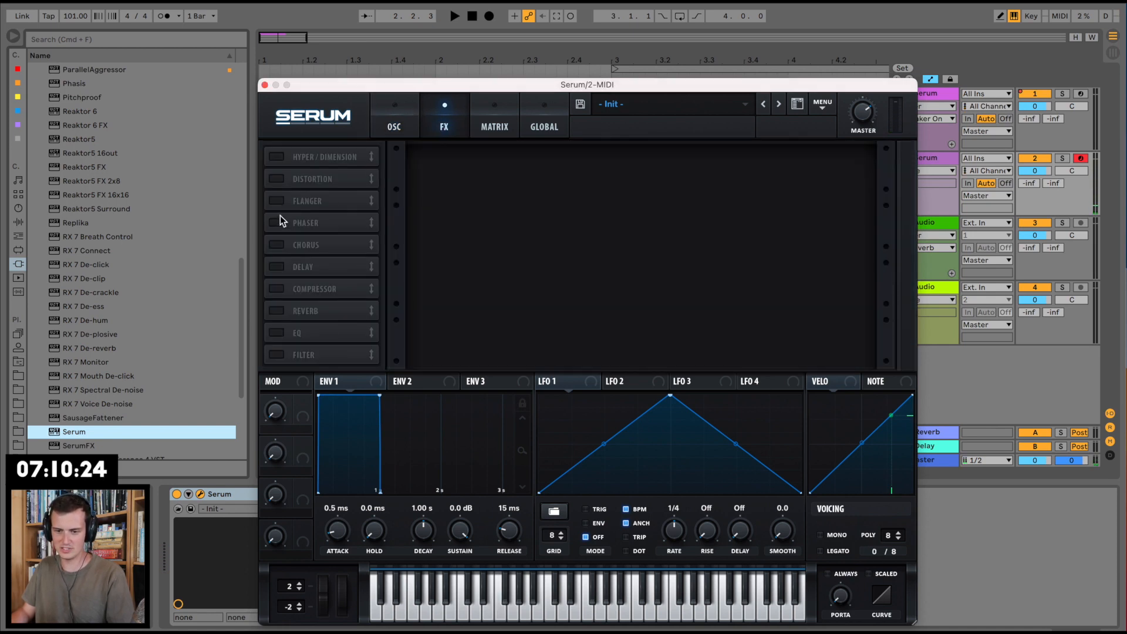
pyautogui.click(274, 155)
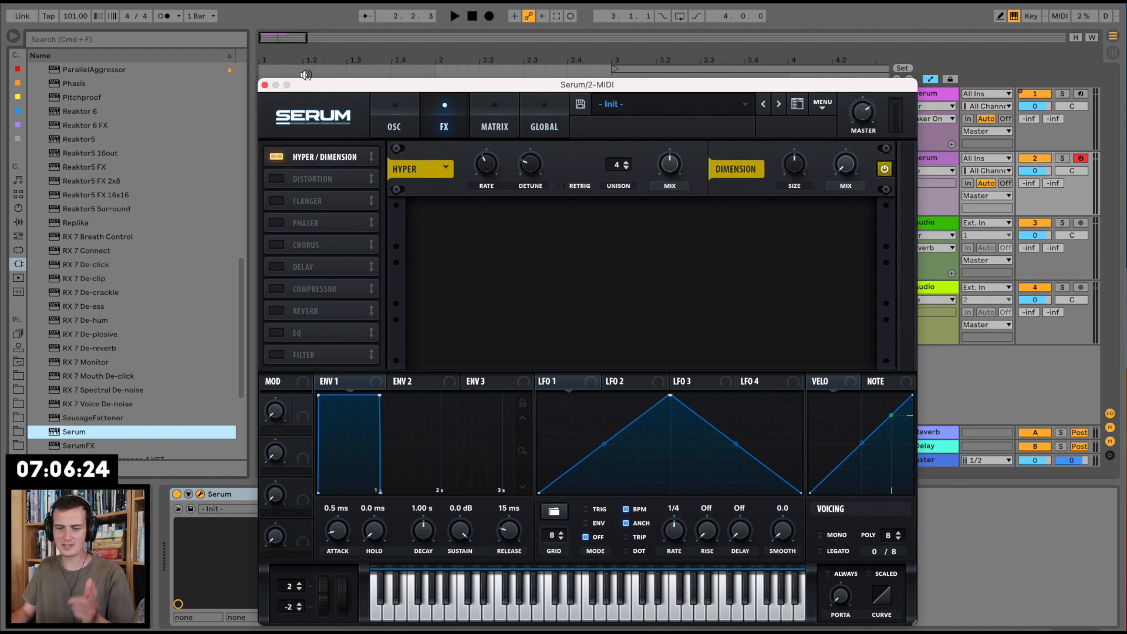
pyautogui.click(265, 84)
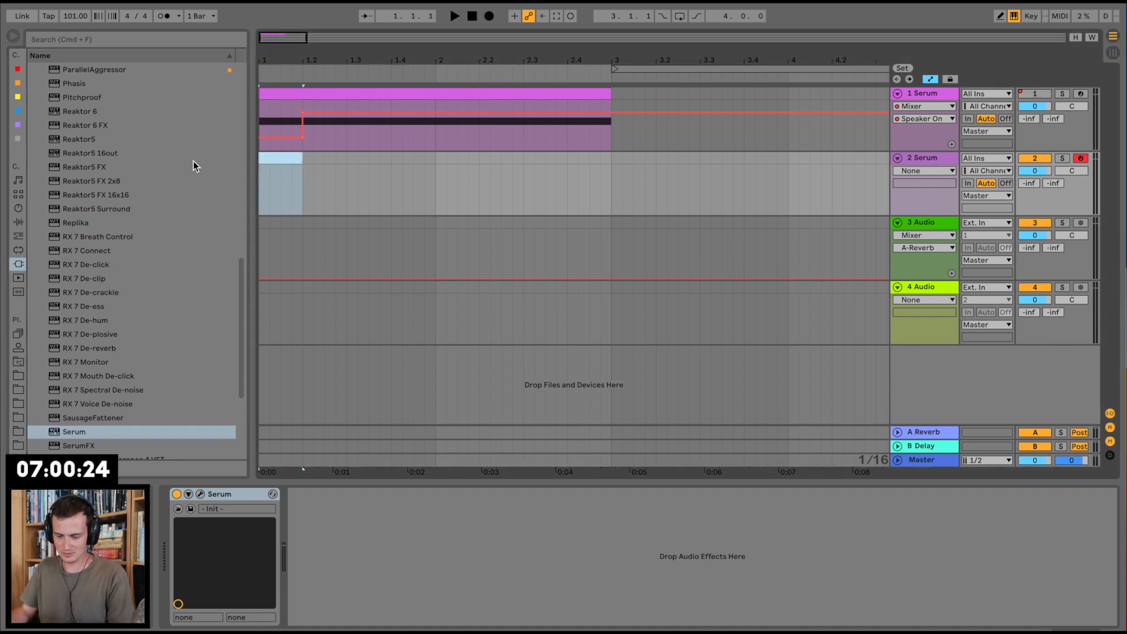
# Create a one-beat MIDI clip at the start of the second Serum track, fill it with an F#0 note, and play it back.
pyautogui.press('super+shift+m')
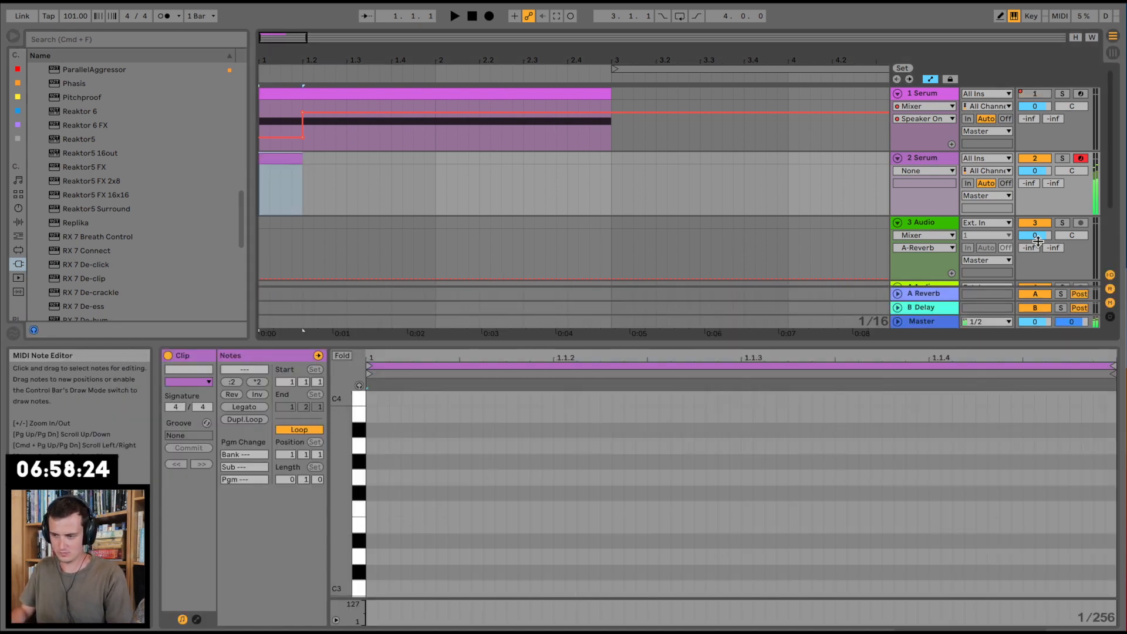
pyautogui.moveTo(382, 493)
pyautogui.mouseDown()
pyautogui.moveTo(1123, 500)
pyautogui.moveTo(1064, 502)
pyautogui.mouseUp()
pyautogui.hotkey('shift', 'Down')
pyautogui.hotkey('shift', 'Down')
pyautogui.hotkey('shift', 'Down')
pyautogui.press('space')
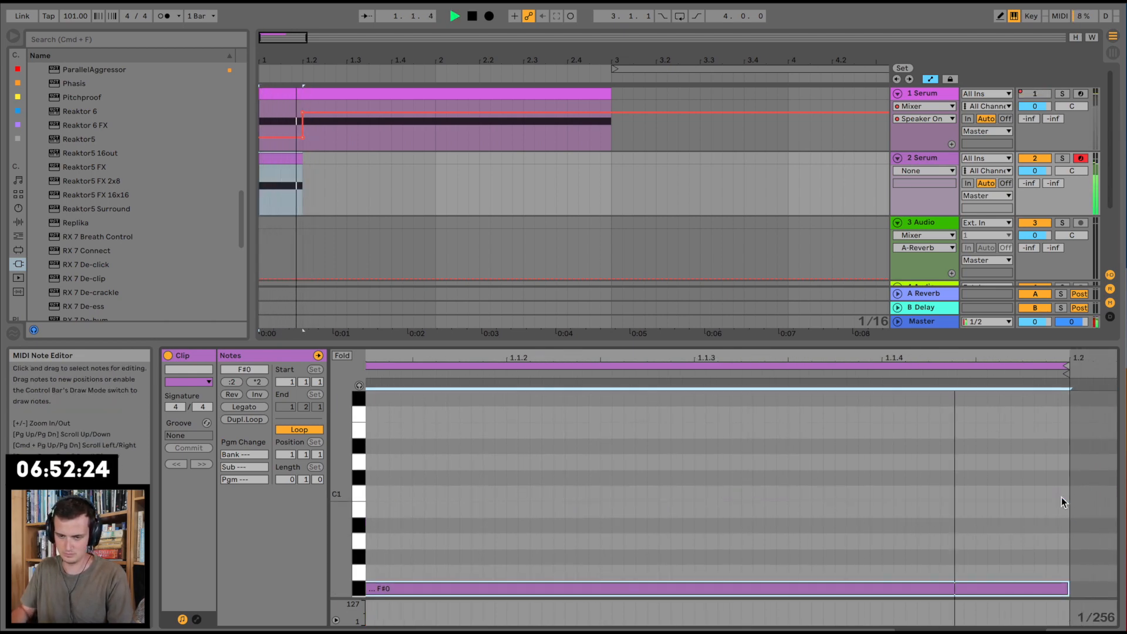
pyautogui.press('space')
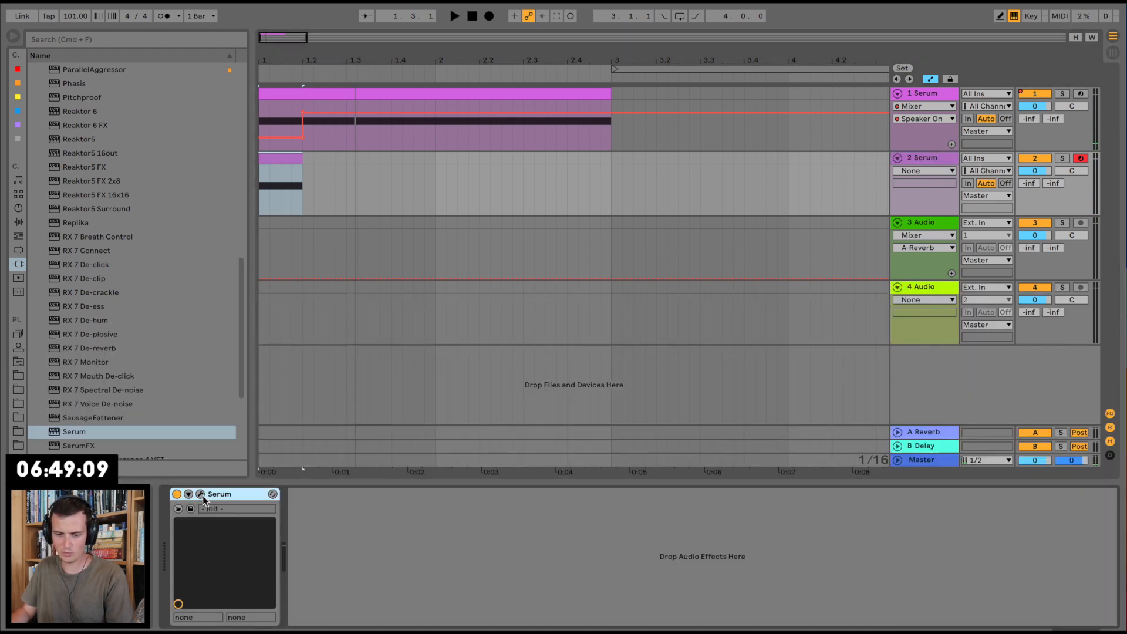
# In the second Serum, replace the Hyper/Dimension effect with Tube distortion and raise its drive.
pyautogui.click(203, 495)
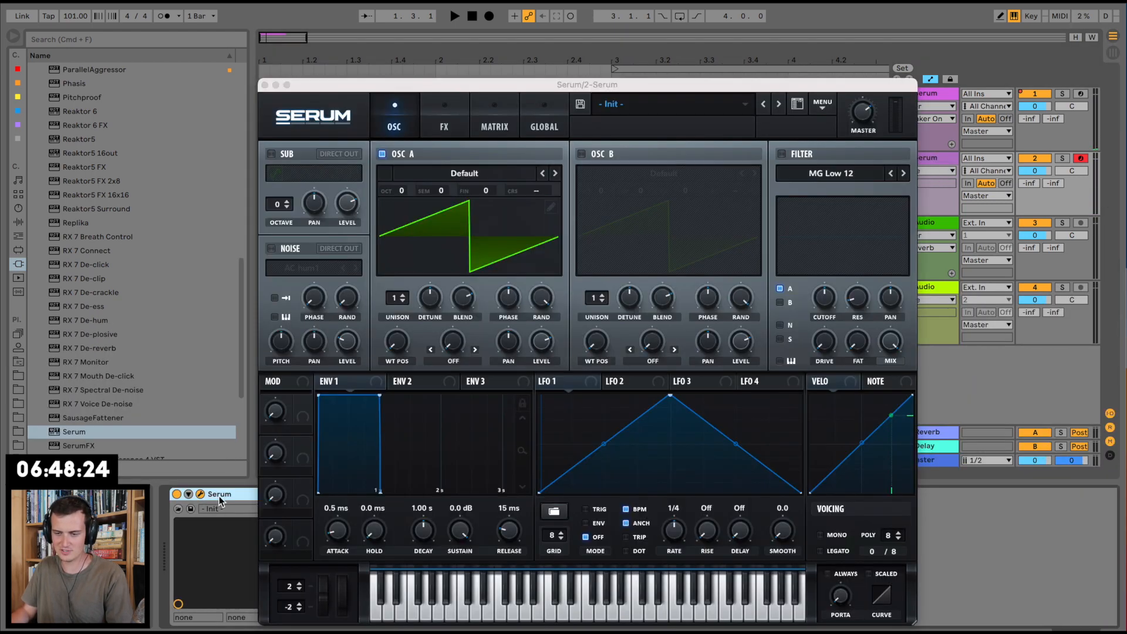
pyautogui.click(443, 126)
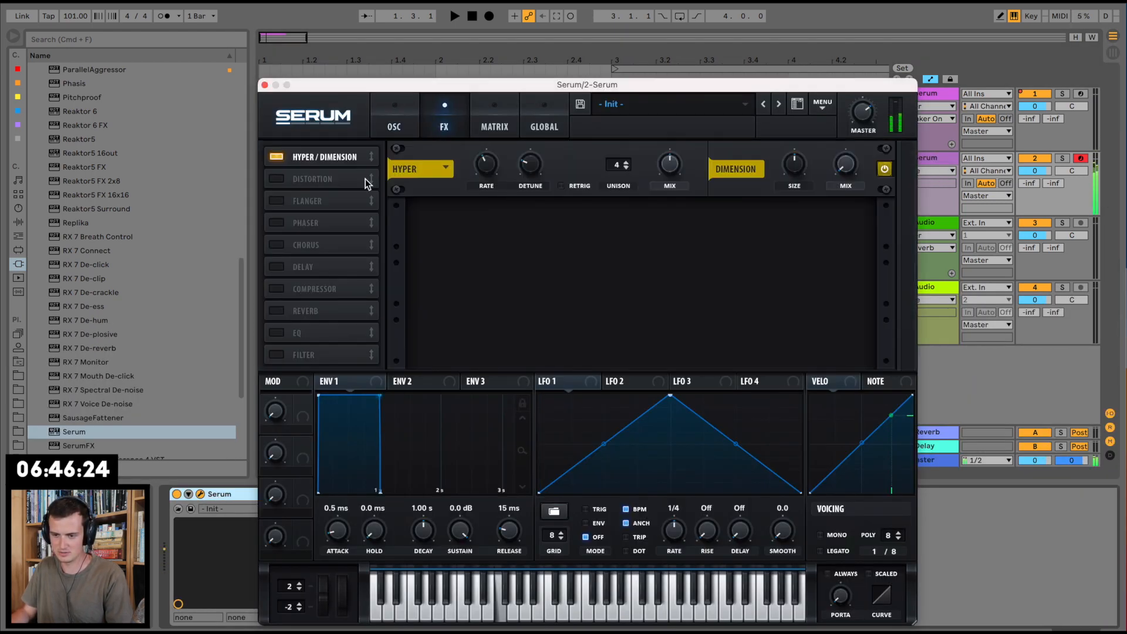
pyautogui.click(277, 156)
pyautogui.click(274, 179)
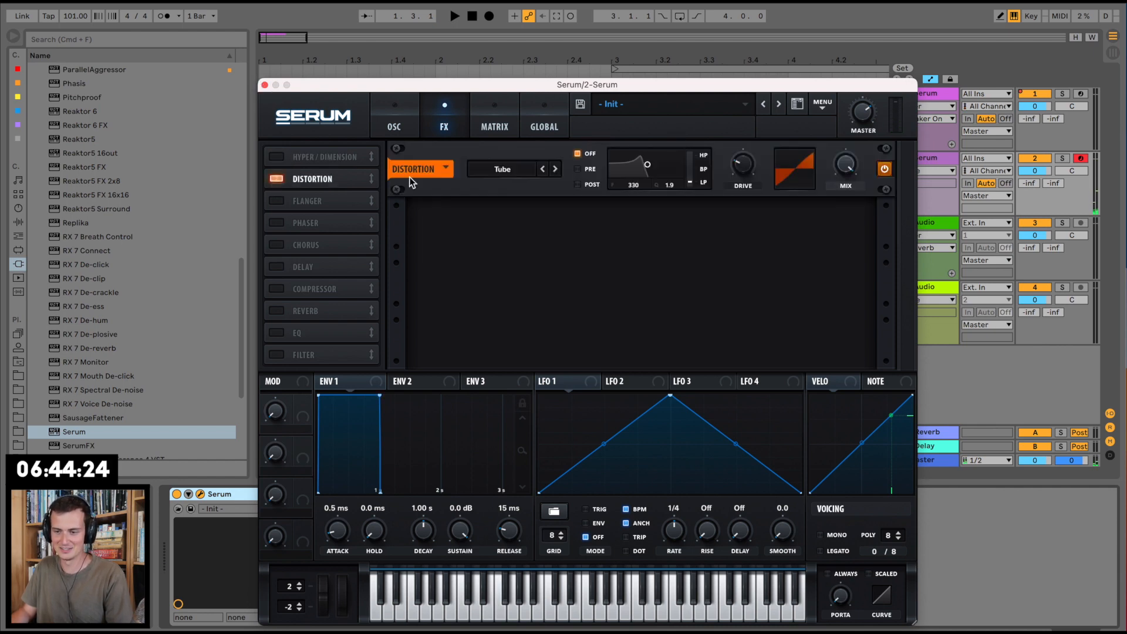
pyautogui.moveTo(743, 166); pyautogui.dragTo(755, 30)
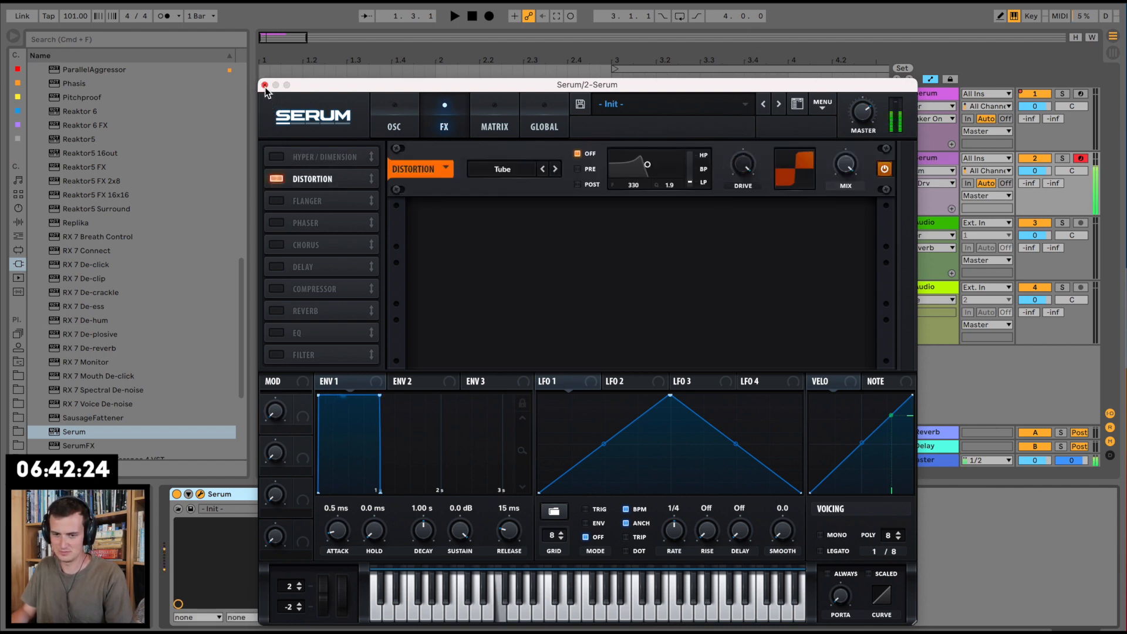
# Enable the second Serum's AC hum1 noise oscillator at about 61% level, adjust its pitch, and play back both tracks.
pyautogui.click(384, 106)
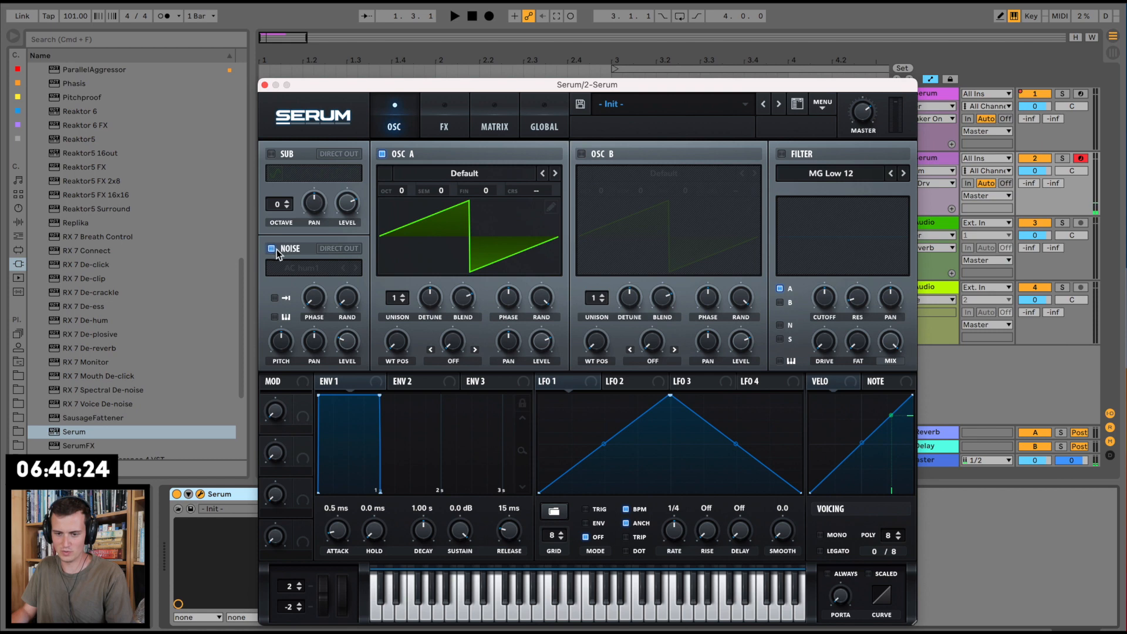
pyautogui.click(272, 249)
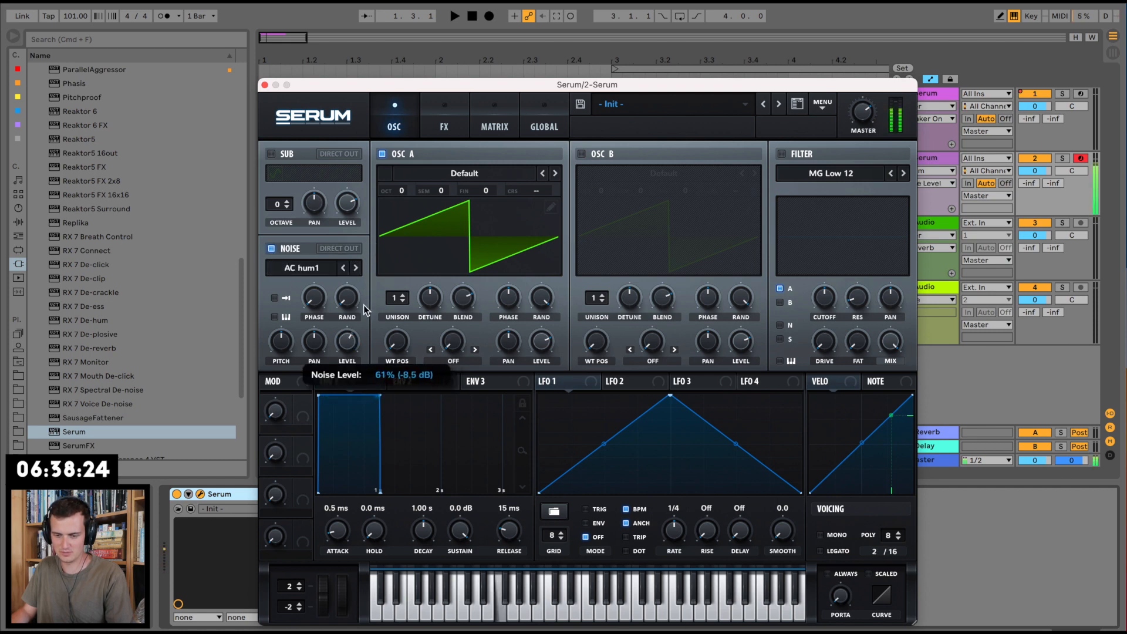
pyautogui.moveTo(281, 341); pyautogui.dragTo(285, 288)
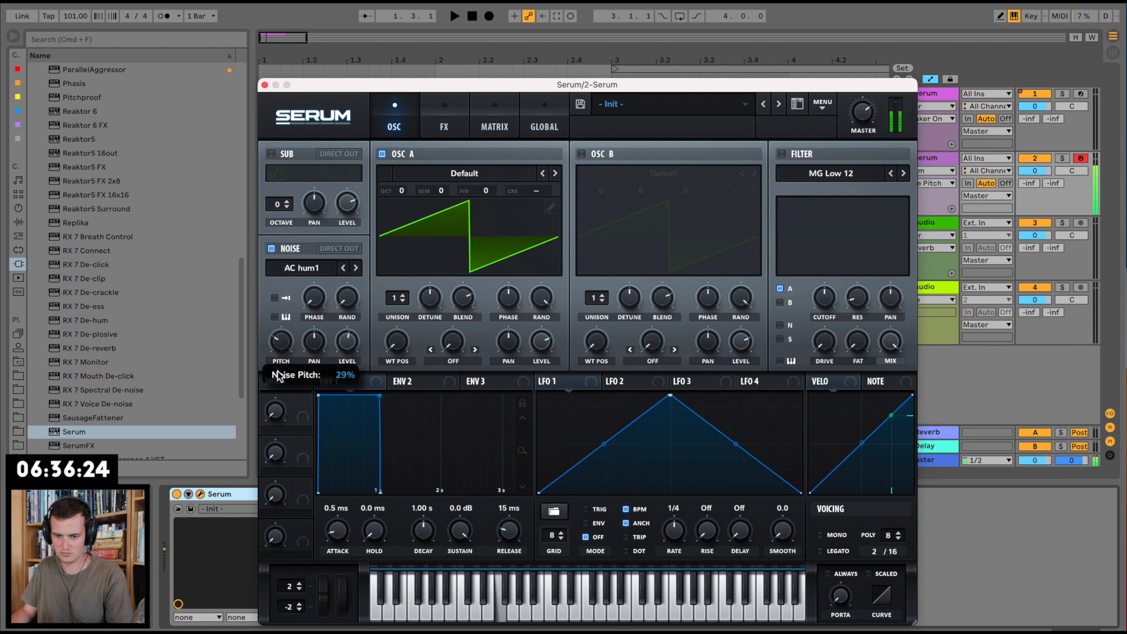
pyautogui.click(263, 89)
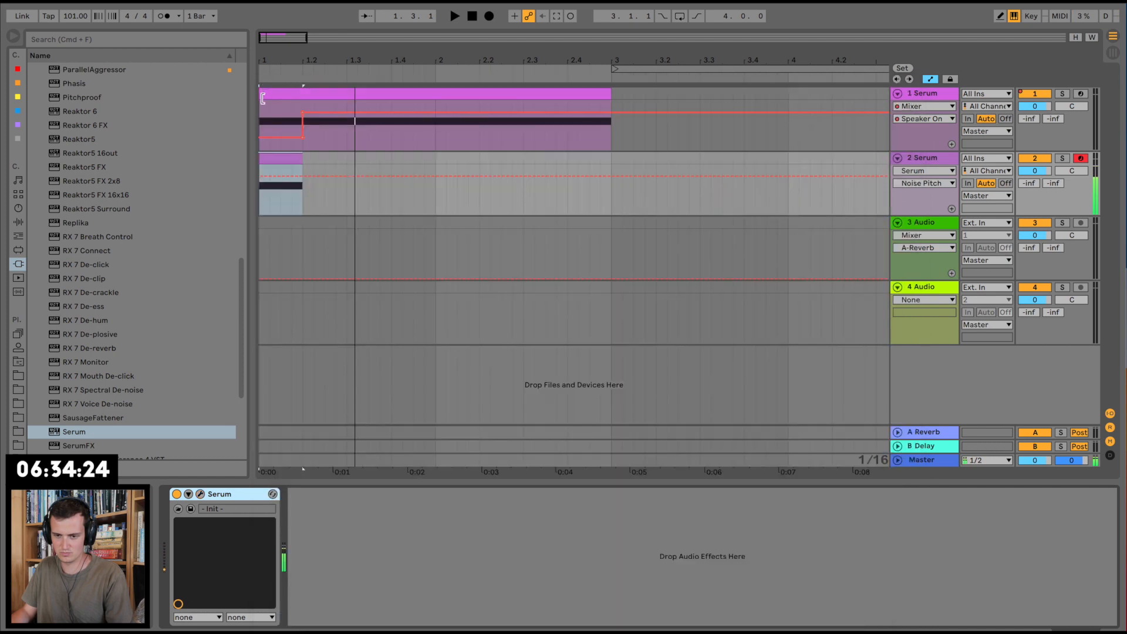
pyautogui.press('space')
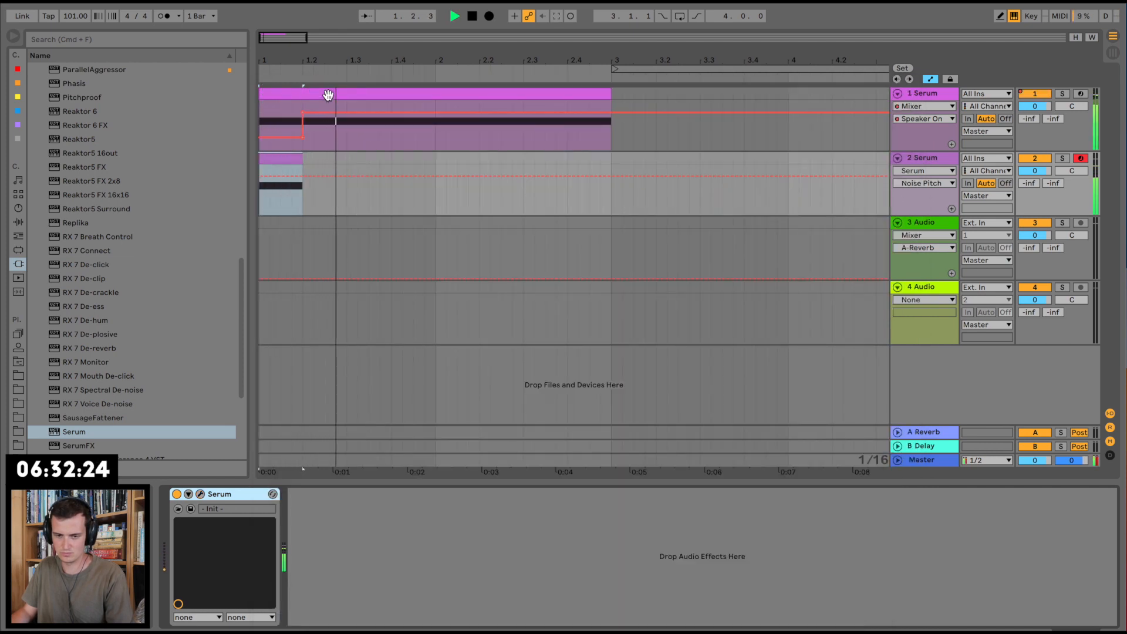
pyautogui.press('space')
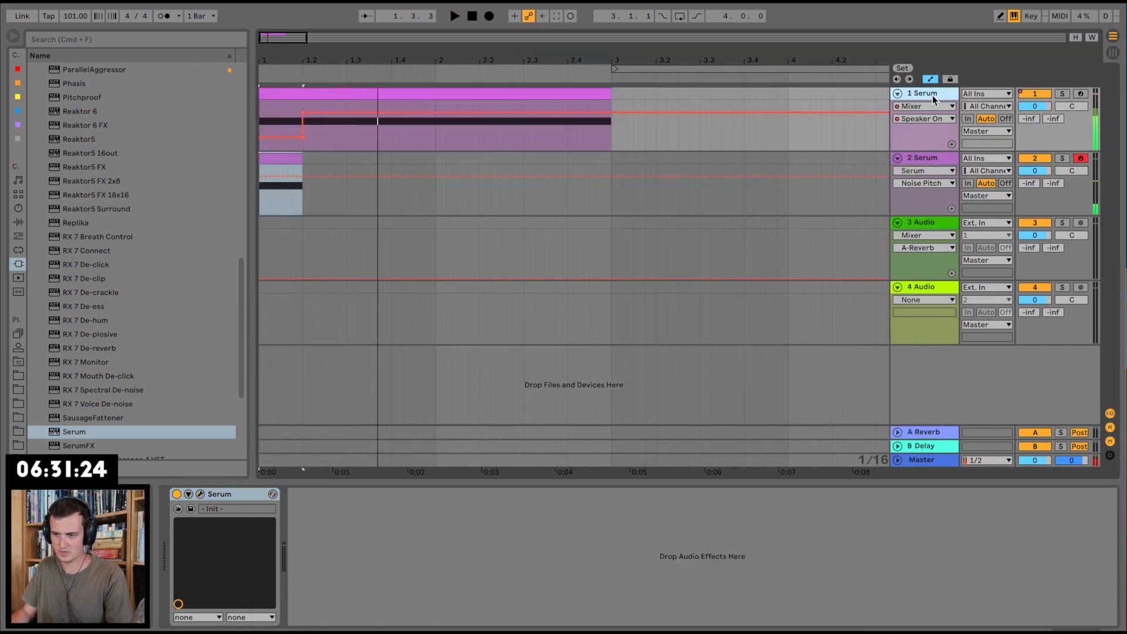
# In the first Serum, send the sub oscillator direct out, modulate its level with LFO 1, and lower its octave during playback.
pyautogui.click(200, 494)
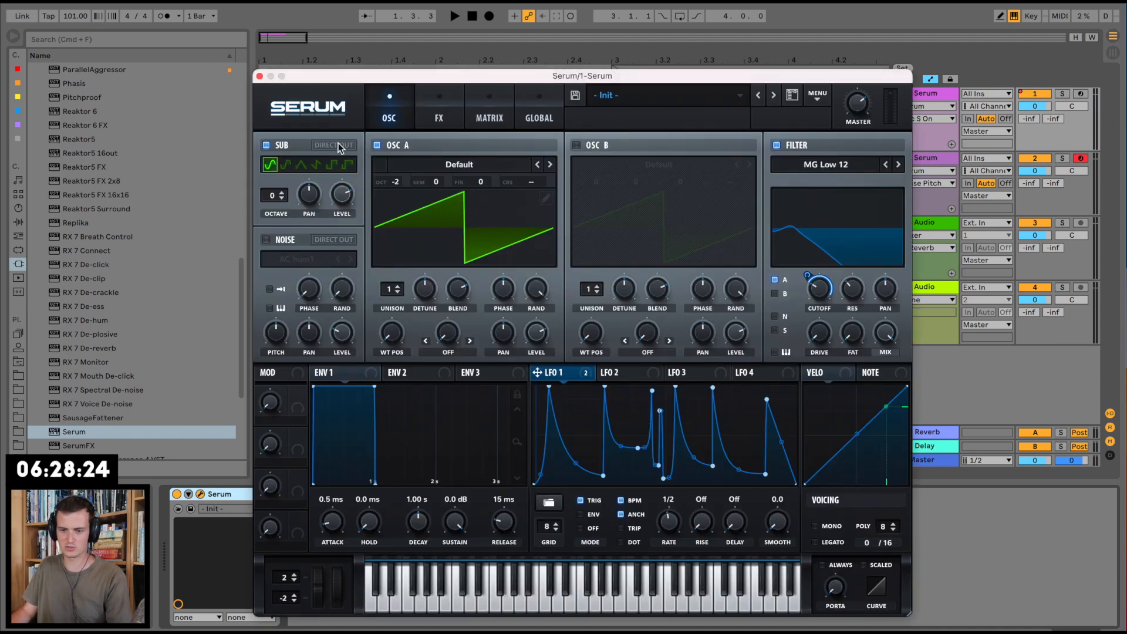
pyautogui.click(341, 191)
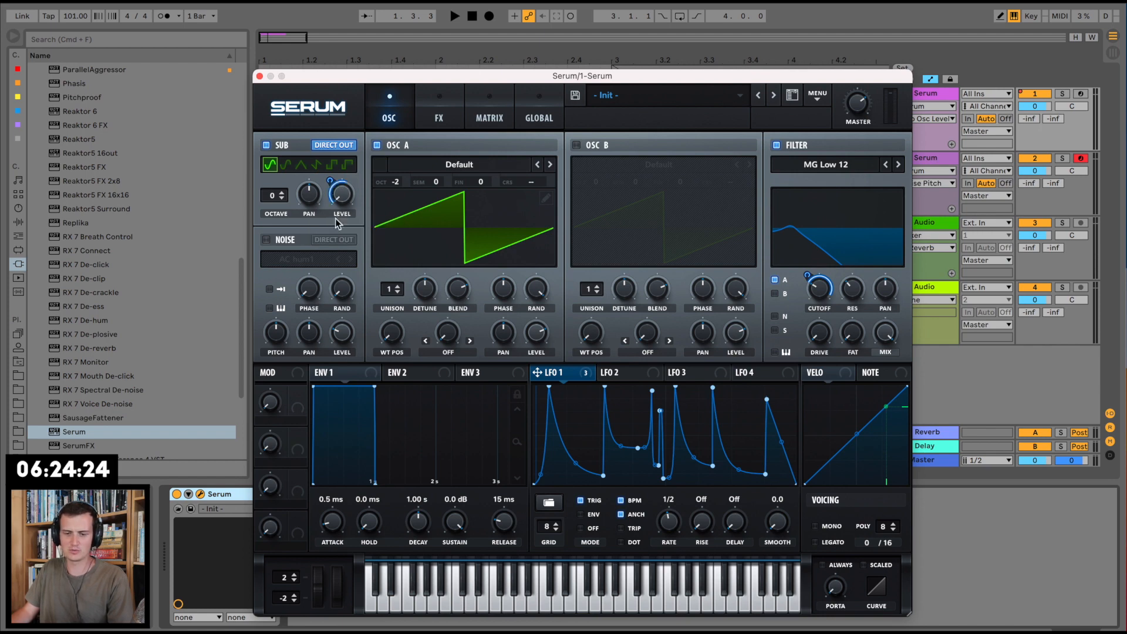
pyautogui.press('space')
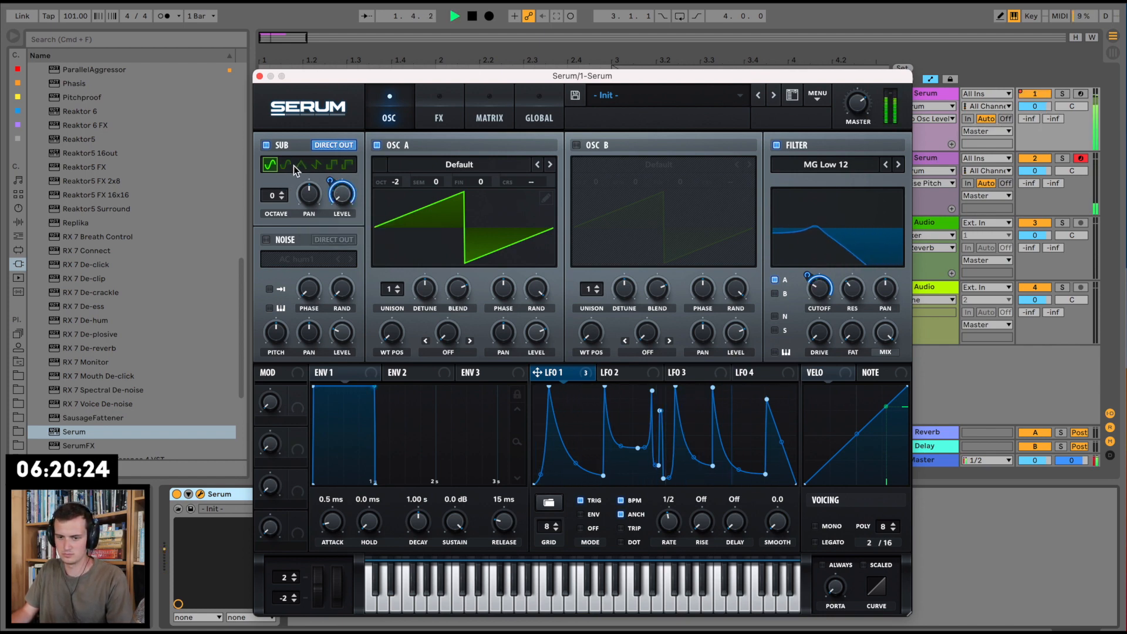
pyautogui.moveTo(273, 195); pyautogui.dragTo(276, 211)
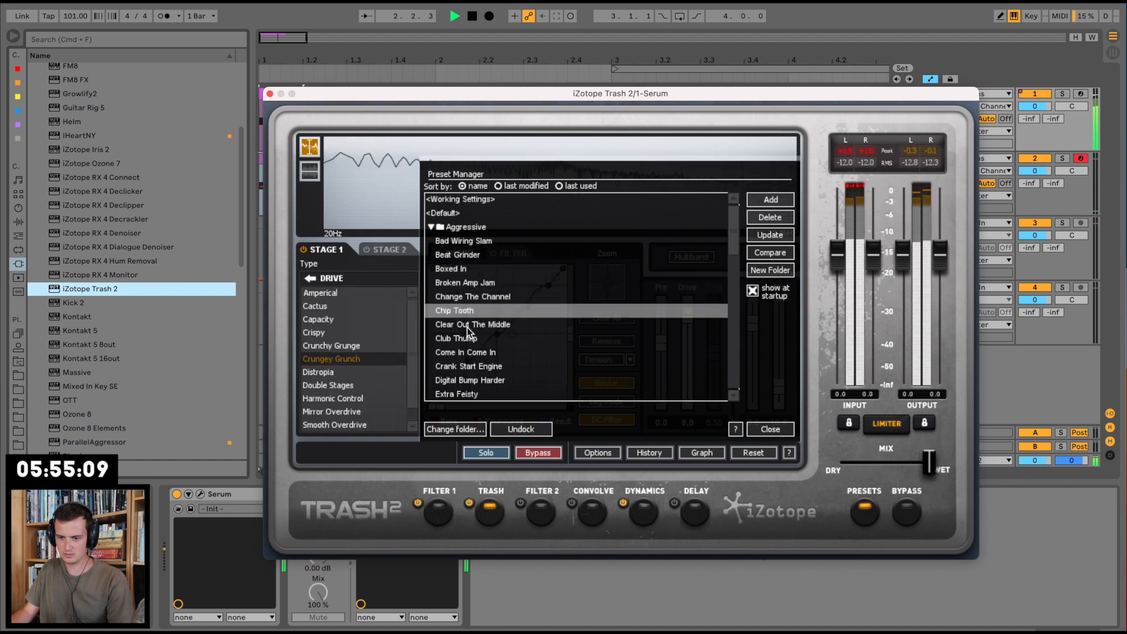
# Audition the Aggressive presets in the first Serum's Trash 2 during playback, settle on Extra Feisty, and adjust its dry/wet mix.
pyautogui.scroll(-1, 467, 326)
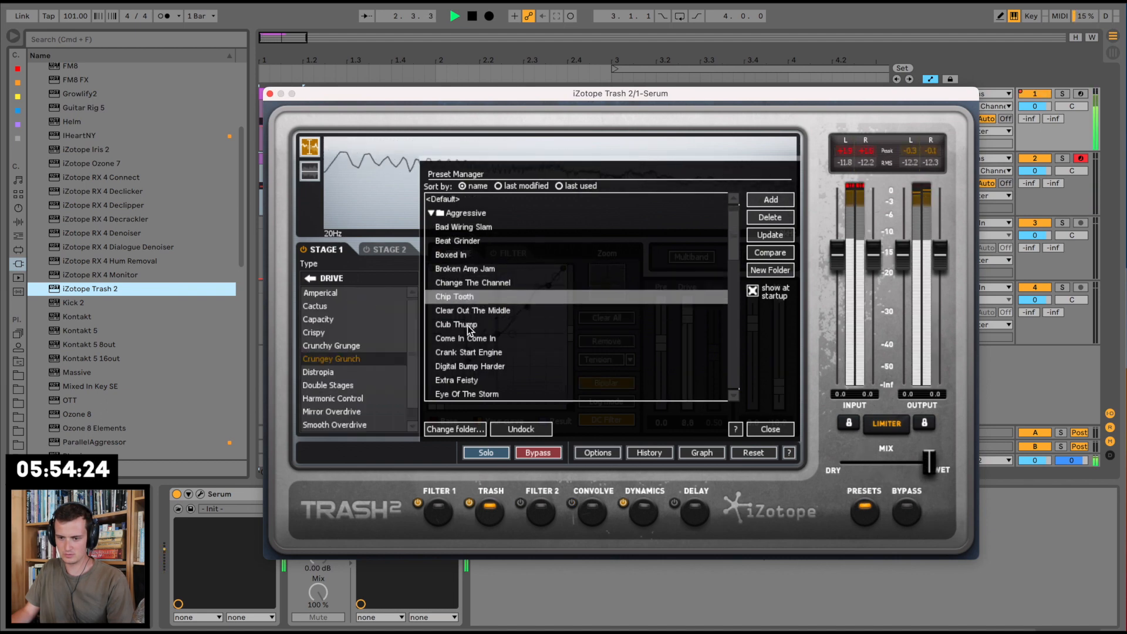
pyautogui.click(471, 311)
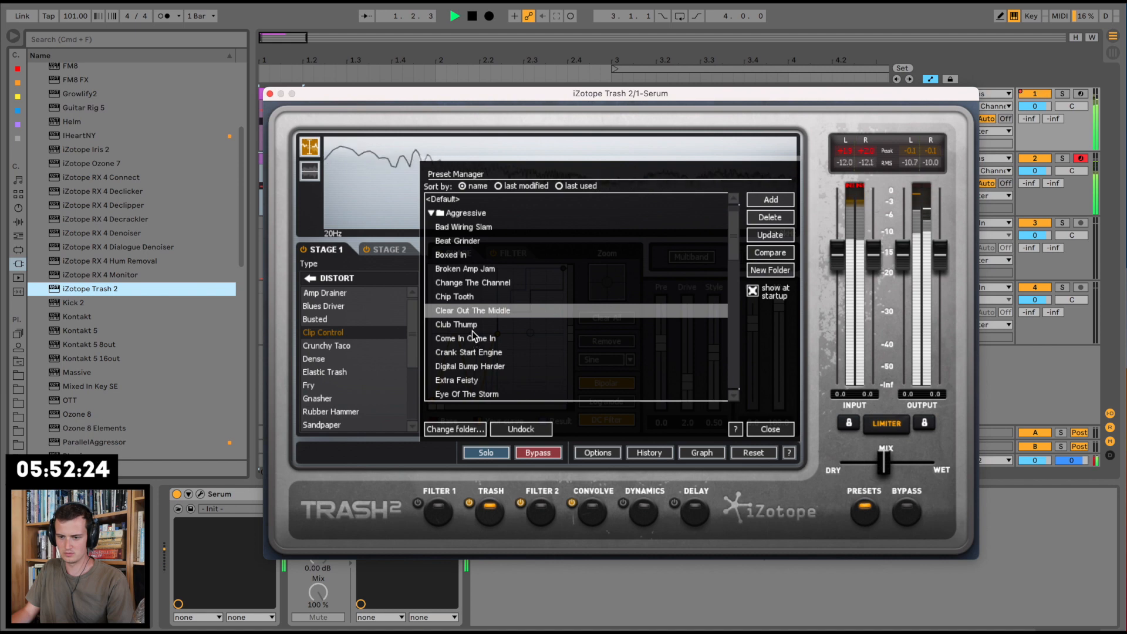
pyautogui.press('Down')
pyautogui.click(475, 339)
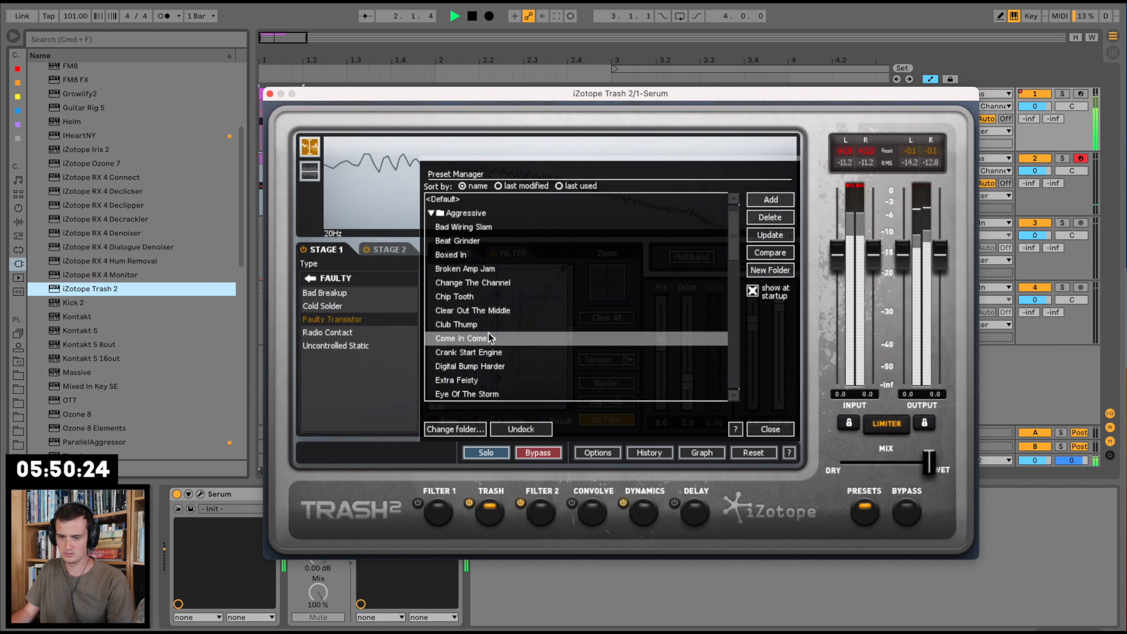
pyautogui.scroll(-2, 482, 336)
pyautogui.click(477, 335)
pyautogui.click(484, 326)
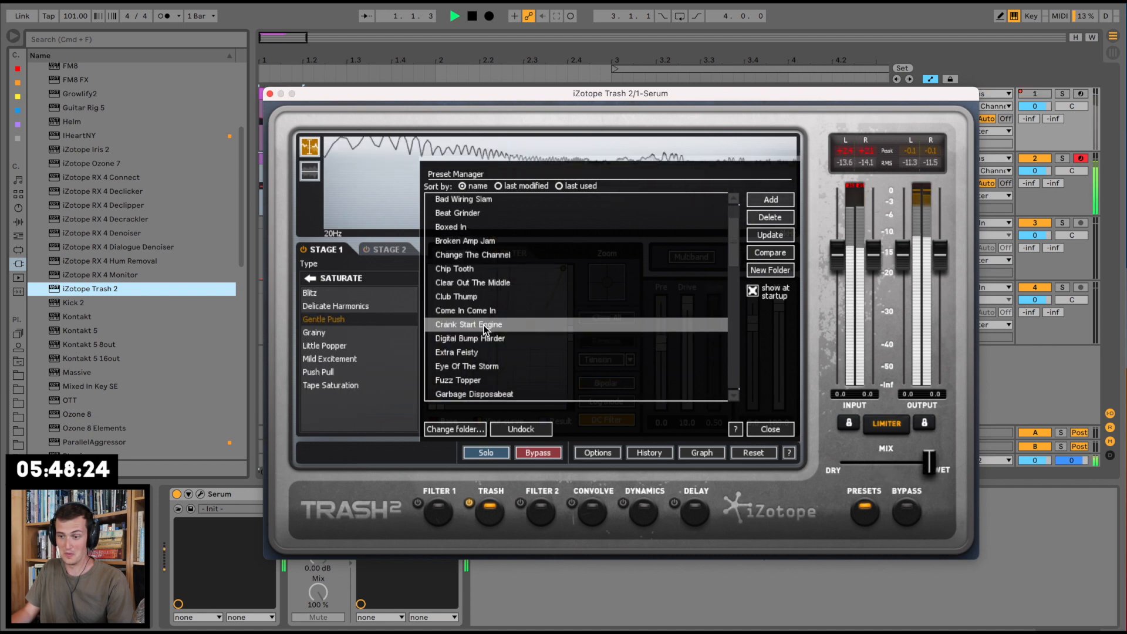
pyautogui.click(477, 351)
pyautogui.scroll(-2, 485, 338)
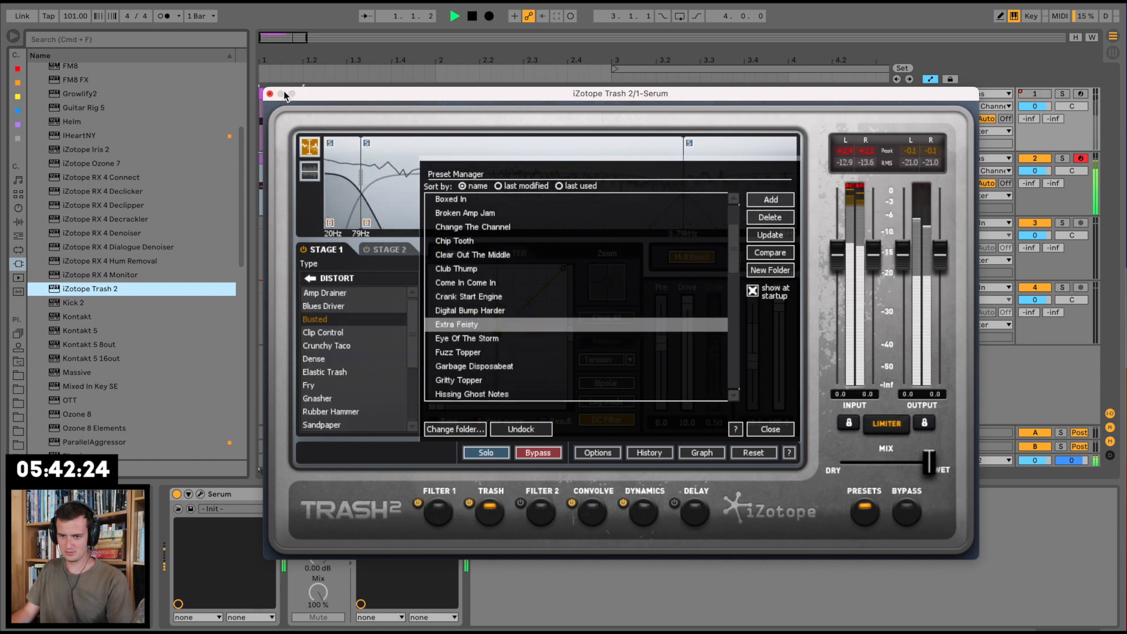
pyautogui.moveTo(926, 460)
pyautogui.mouseDown()
pyautogui.moveTo(881, 461)
pyautogui.moveTo(946, 470)
pyautogui.mouseUp()
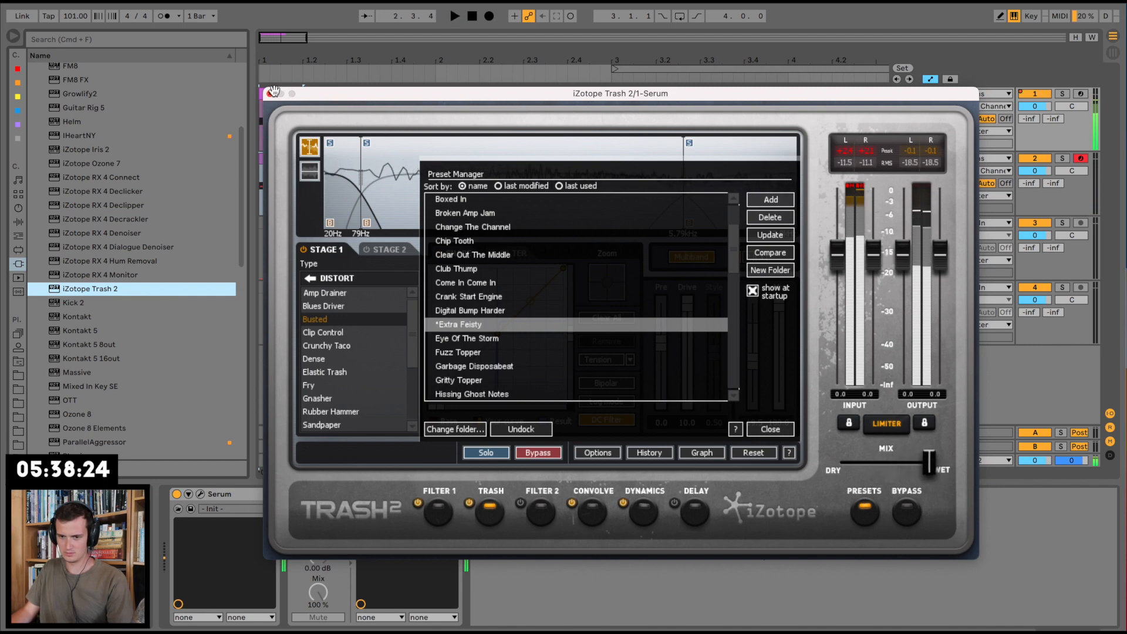
pyautogui.click(272, 92)
# Duplicate the first Serum track and delete Trash 2 from the duplicate.
pyautogui.click(926, 95)
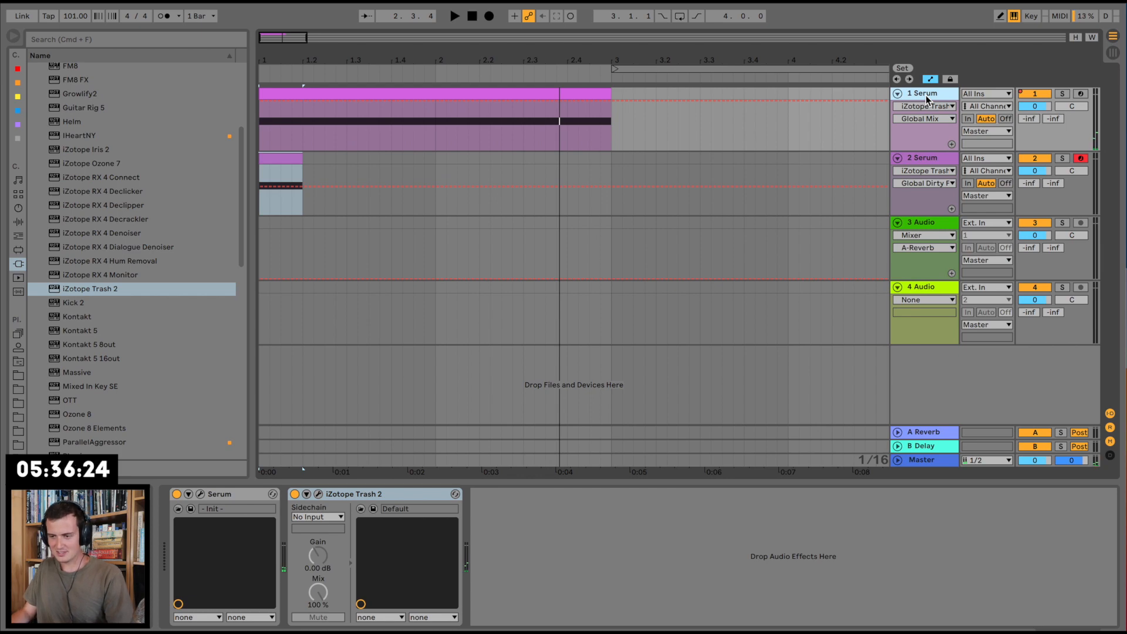
pyautogui.press('super+d')
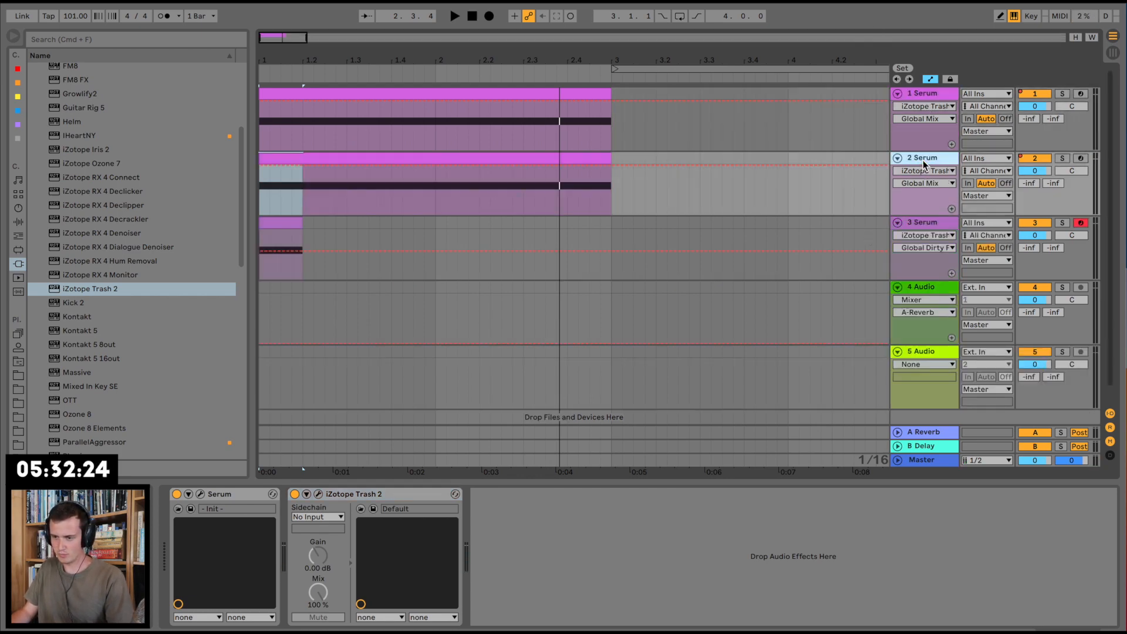
pyautogui.click(363, 494)
pyautogui.press('Delete')
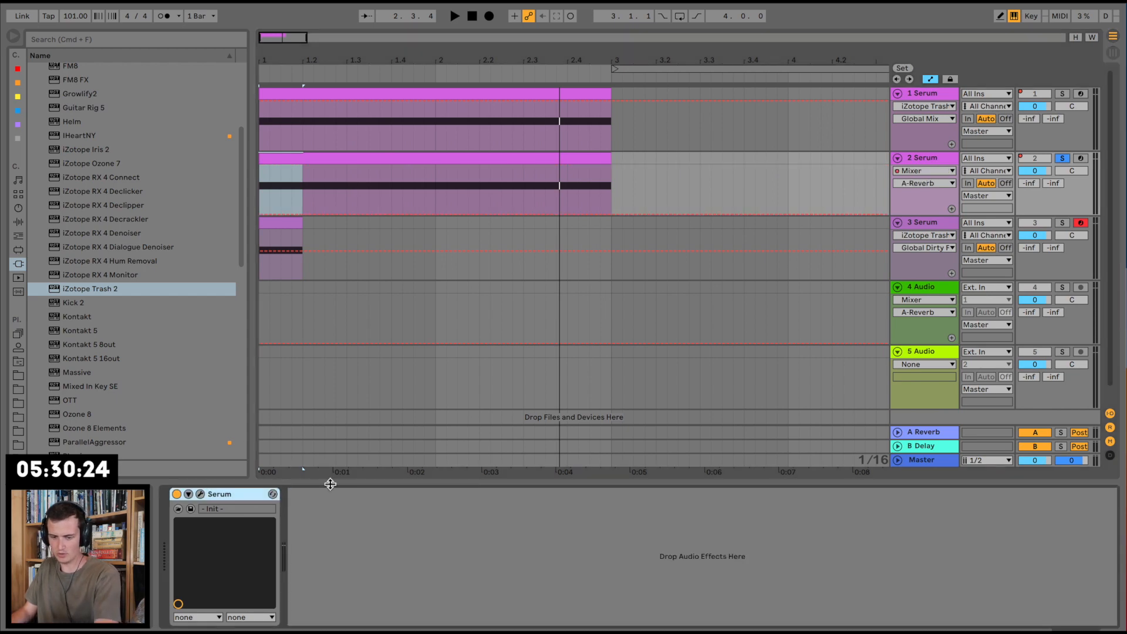
# In the duplicate track's Serum, change the distortion type to Tube and raise its drive to about 52% during playback.
pyautogui.press('super+alt+p')
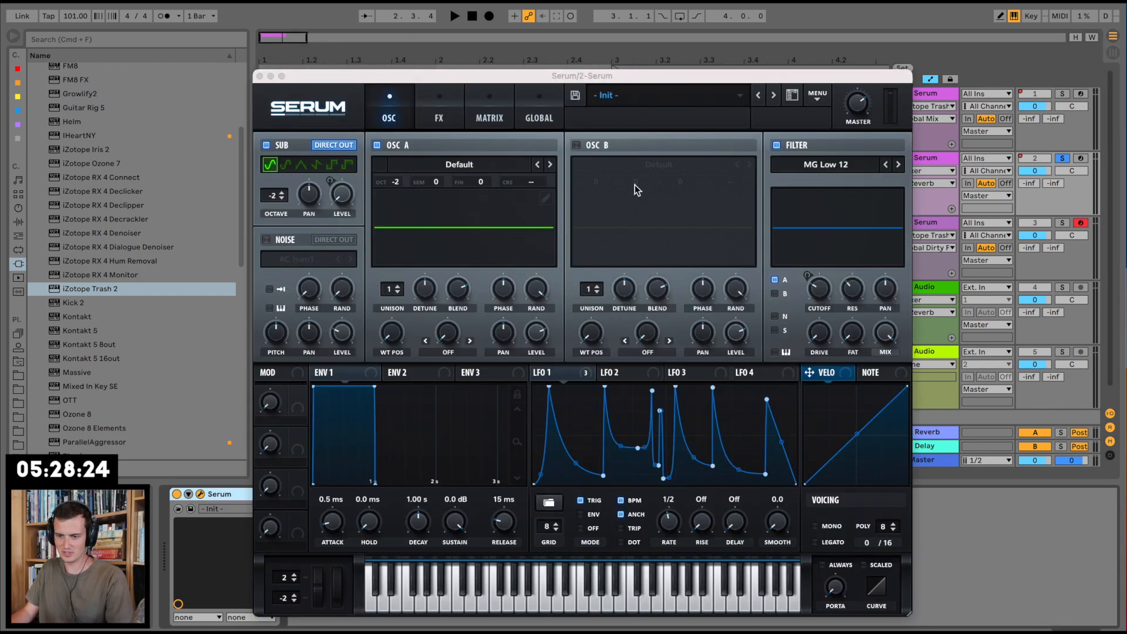
pyautogui.click(447, 104)
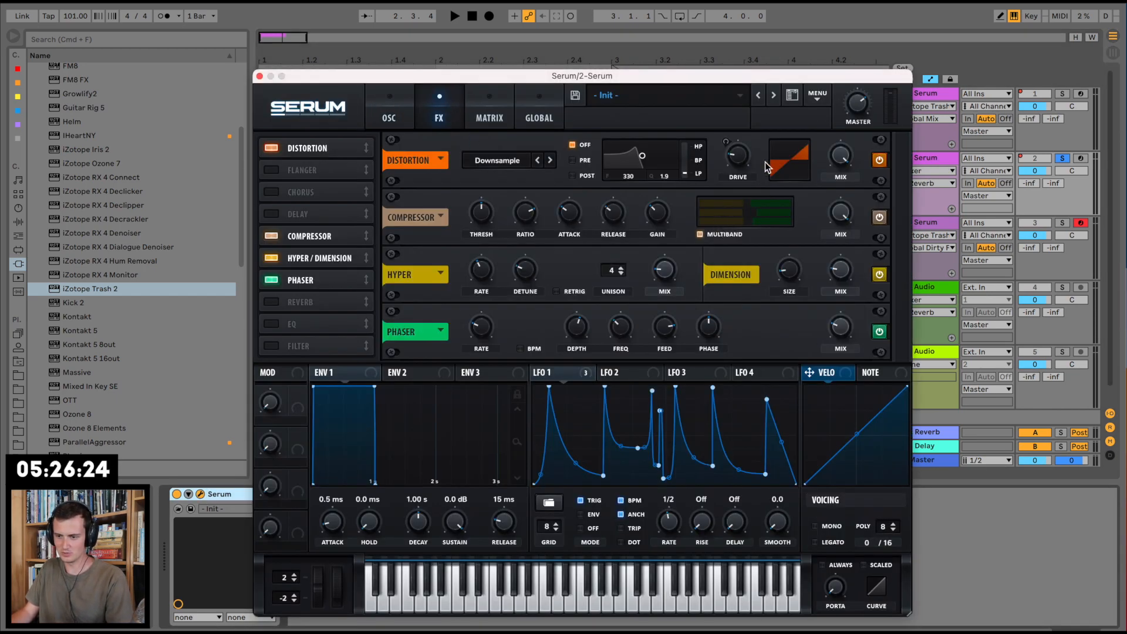
pyautogui.click(513, 167)
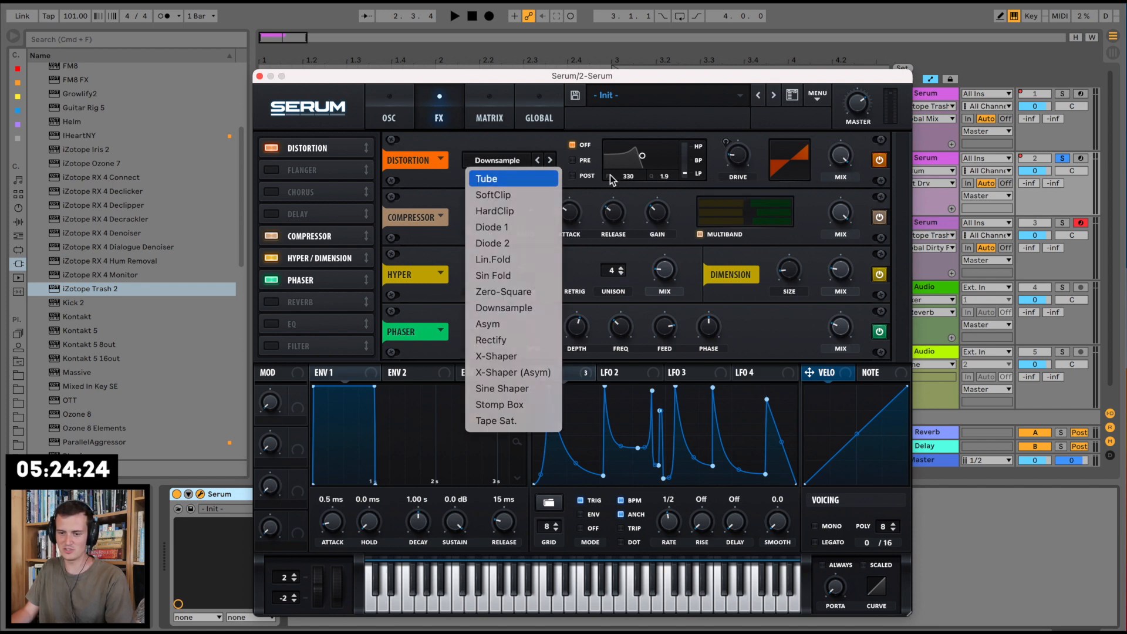
pyautogui.click(516, 178)
pyautogui.press('space')
pyautogui.moveTo(734, 154); pyautogui.dragTo(743, 84)
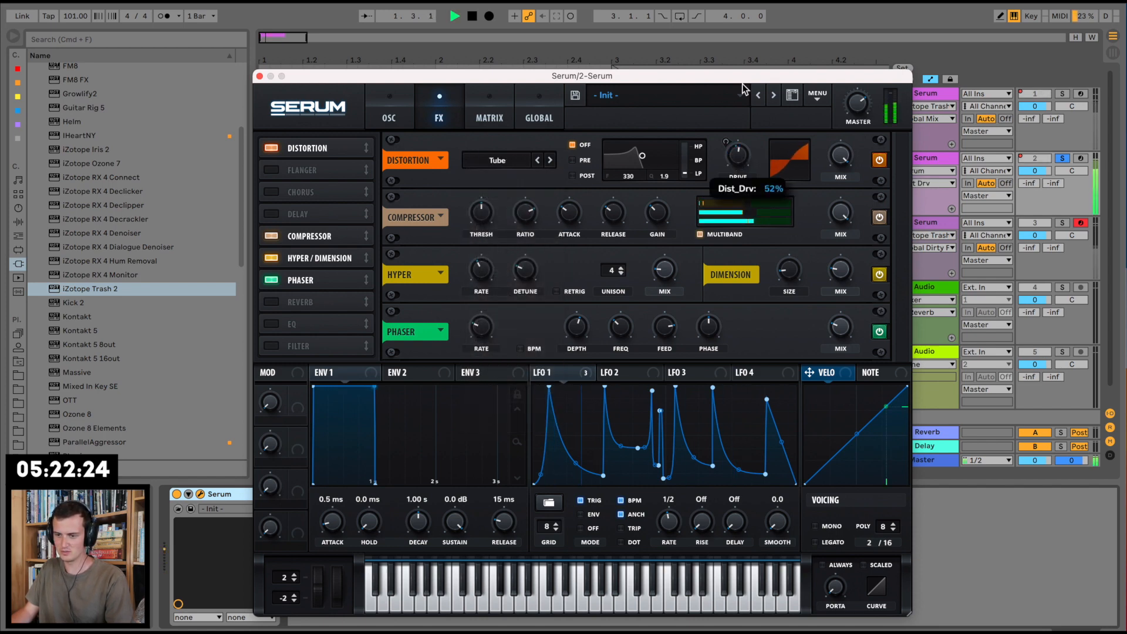
# Lower the duplicate Serum's filter cutoff to about 135 Hz while playing it back, and close the plugin.
pyautogui.click(390, 113)
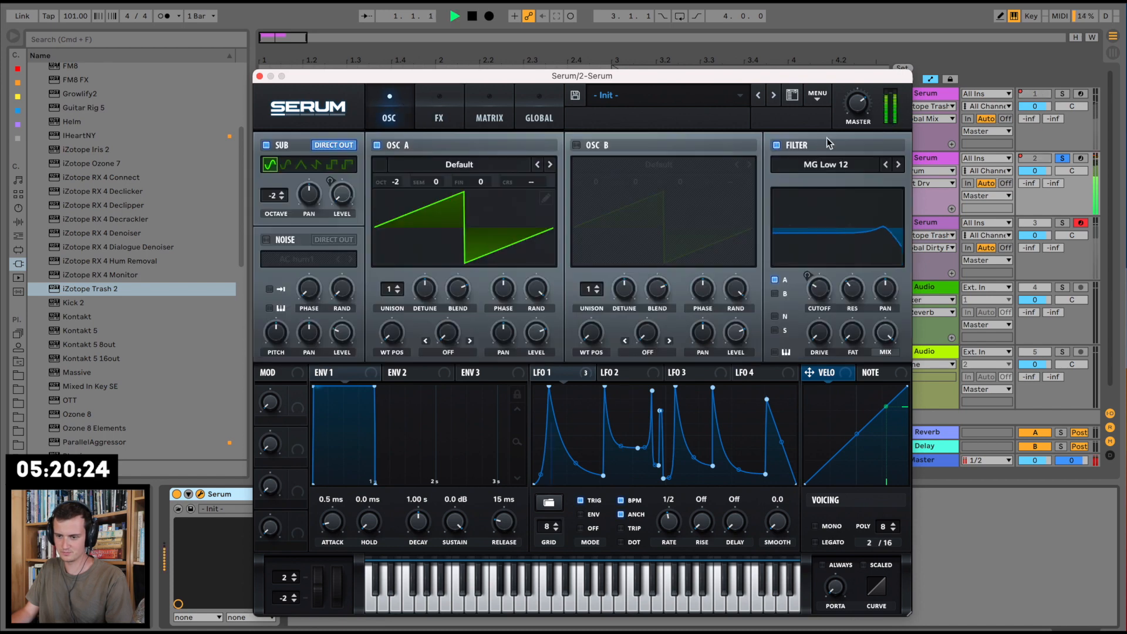
pyautogui.press('space')
pyautogui.press('space')
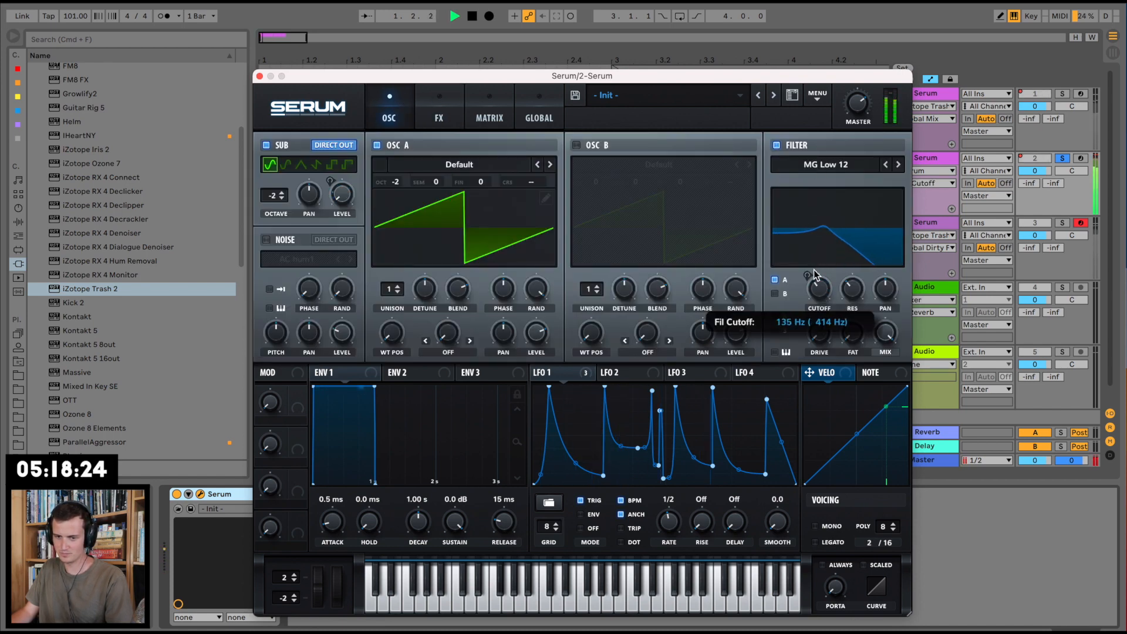
pyautogui.press('space')
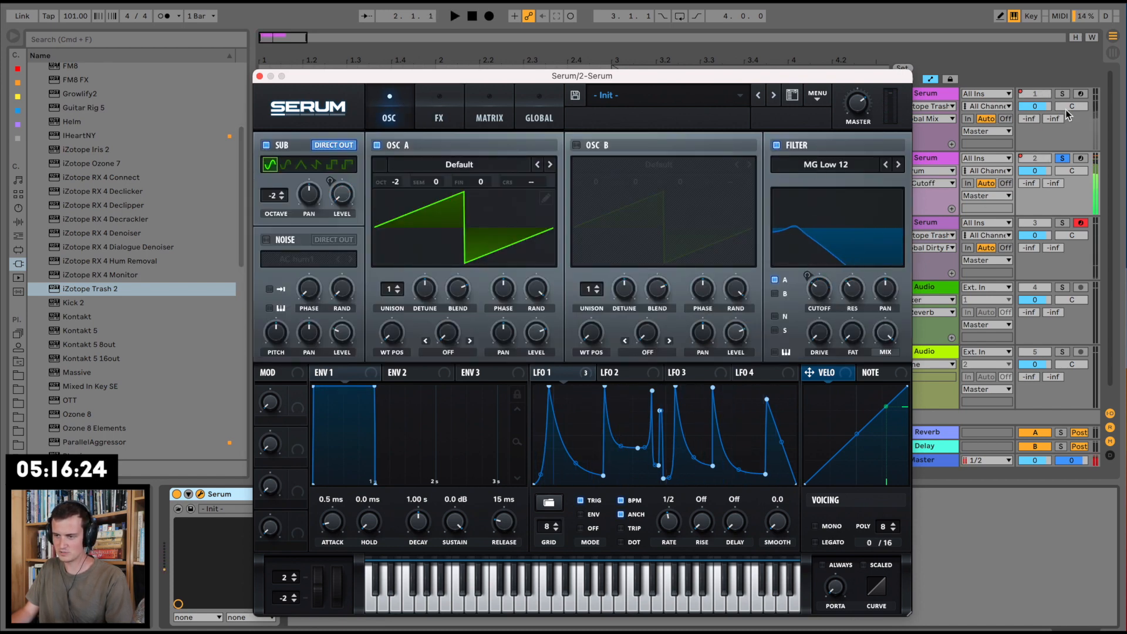
pyautogui.click(259, 75)
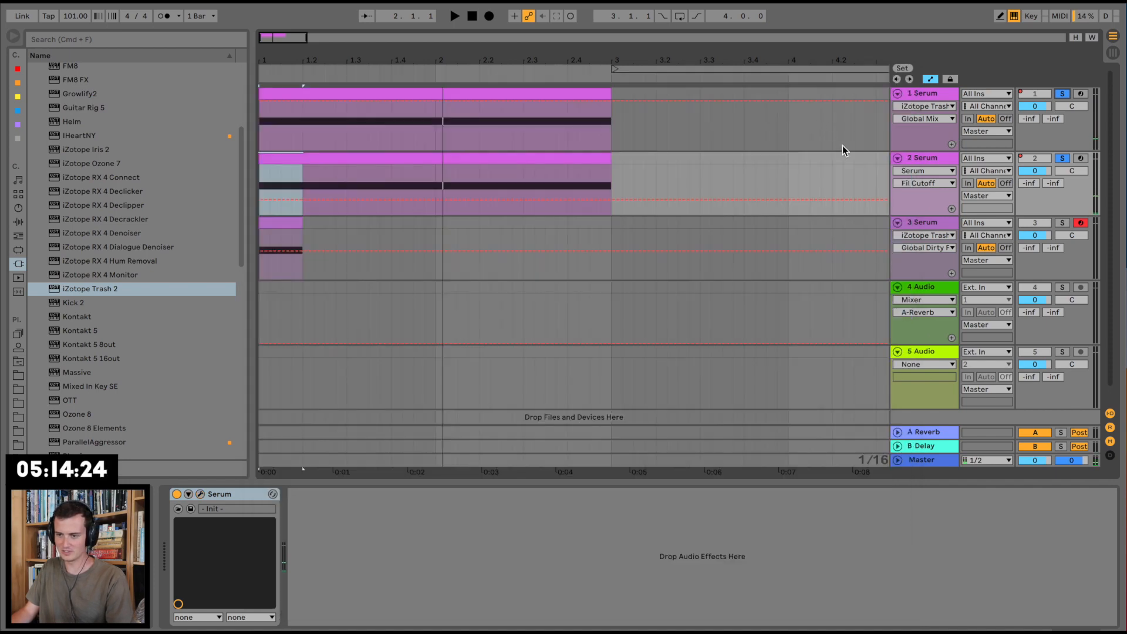
# Group the first Serum track with its duplicate and play them back together.
pyautogui.keyDown('shift'); pyautogui.click(929, 101); pyautogui.keyUp('shift')
pyautogui.press('super+g')
pyautogui.press('space')
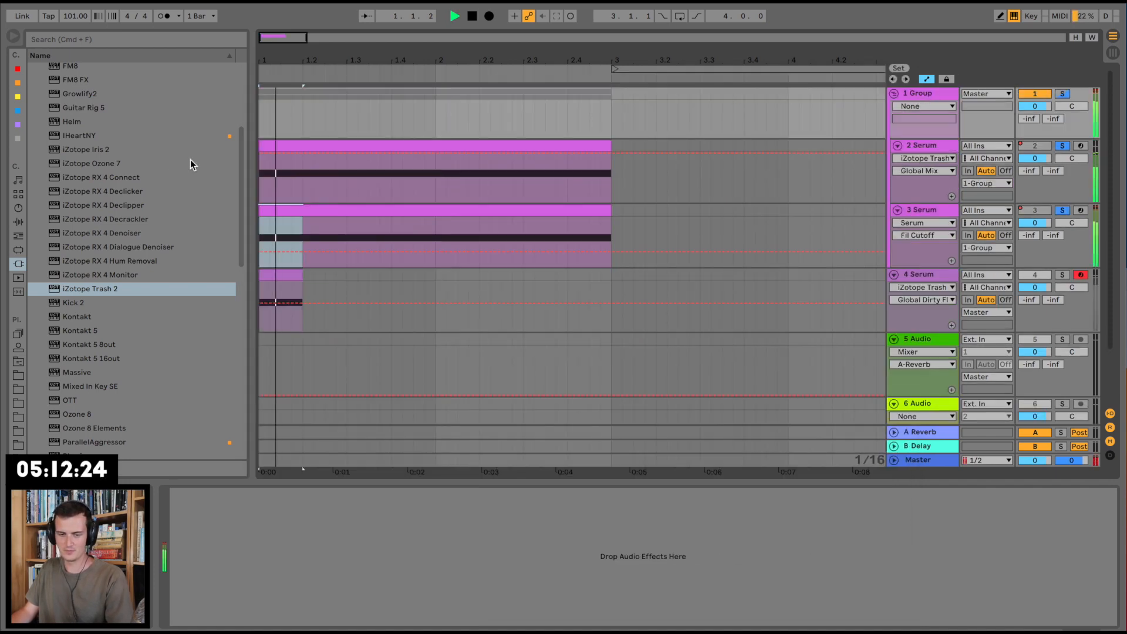
# Turn off the Hyper/Dimension and Phaser effects in the duplicate track's Serum during playback.
pyautogui.click(925, 212)
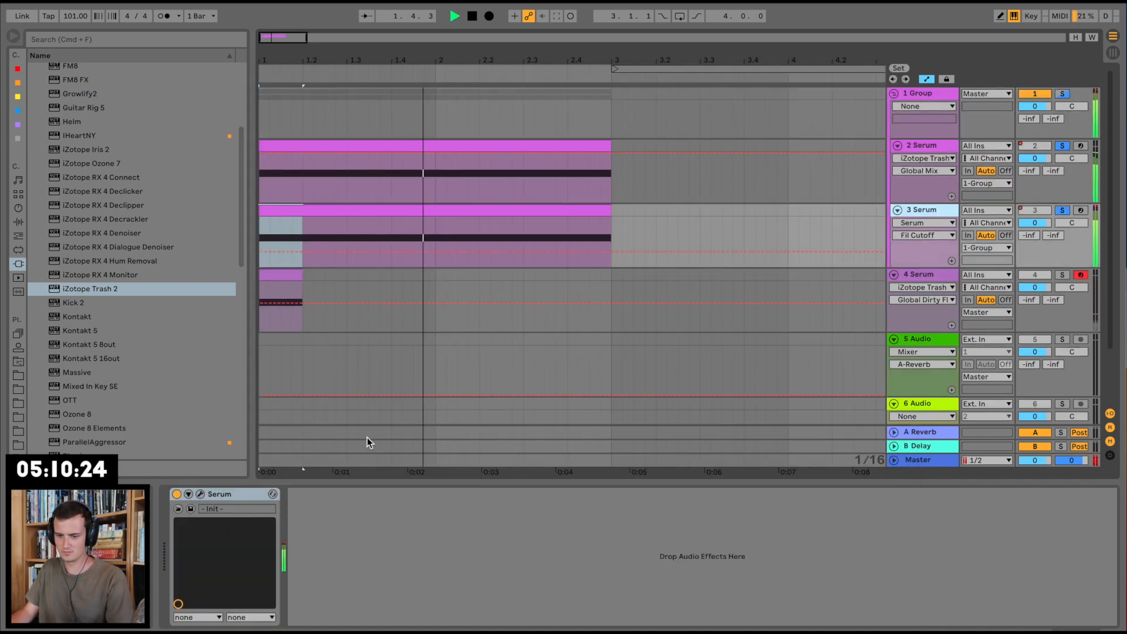
pyautogui.click(272, 494)
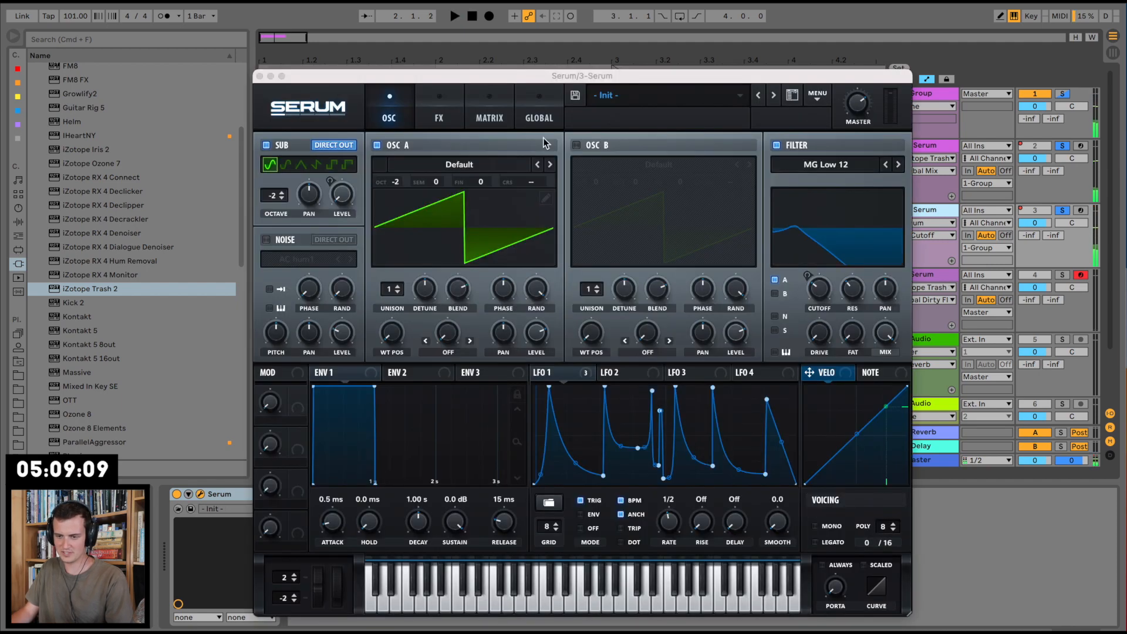
pyautogui.click(442, 118)
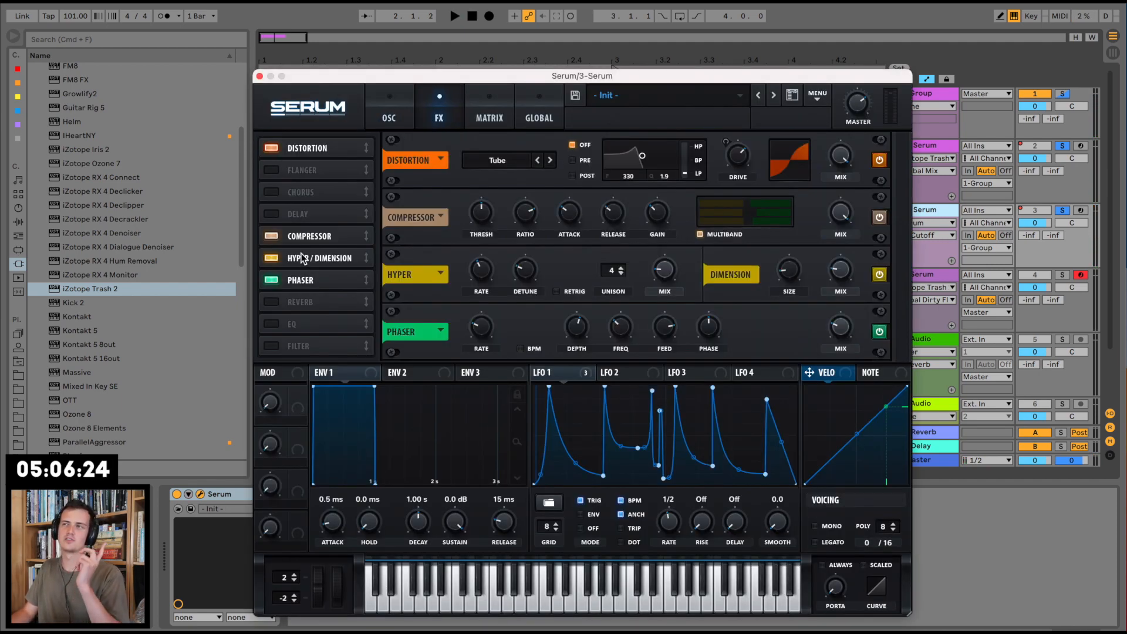
pyautogui.press('space')
pyautogui.click(272, 258)
pyautogui.click(274, 280)
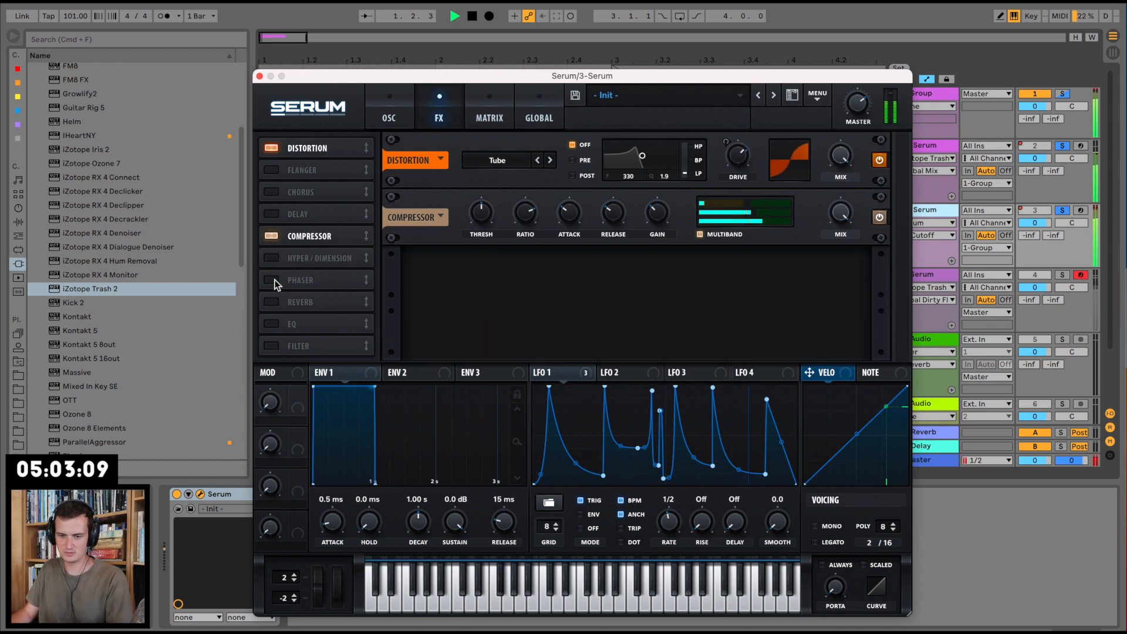
pyautogui.click(260, 77)
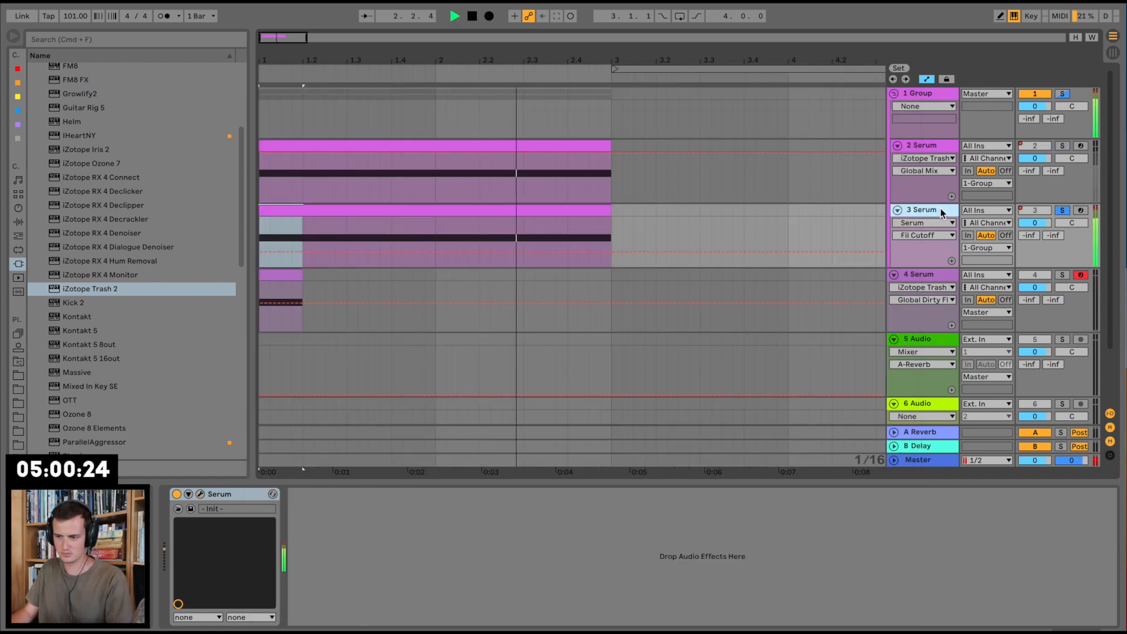
# Set the duplicate Serum's filter resonance to 42% while listening to the soloed group, and close the plugin.
pyautogui.click(201, 495)
pyautogui.press('space')
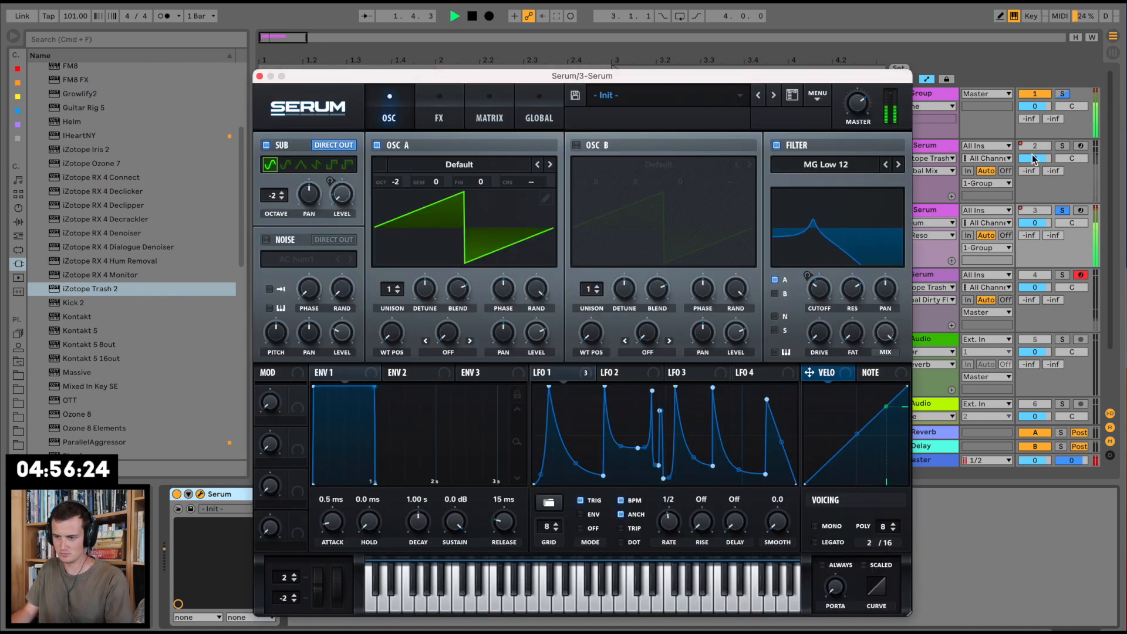
pyautogui.click(1064, 95)
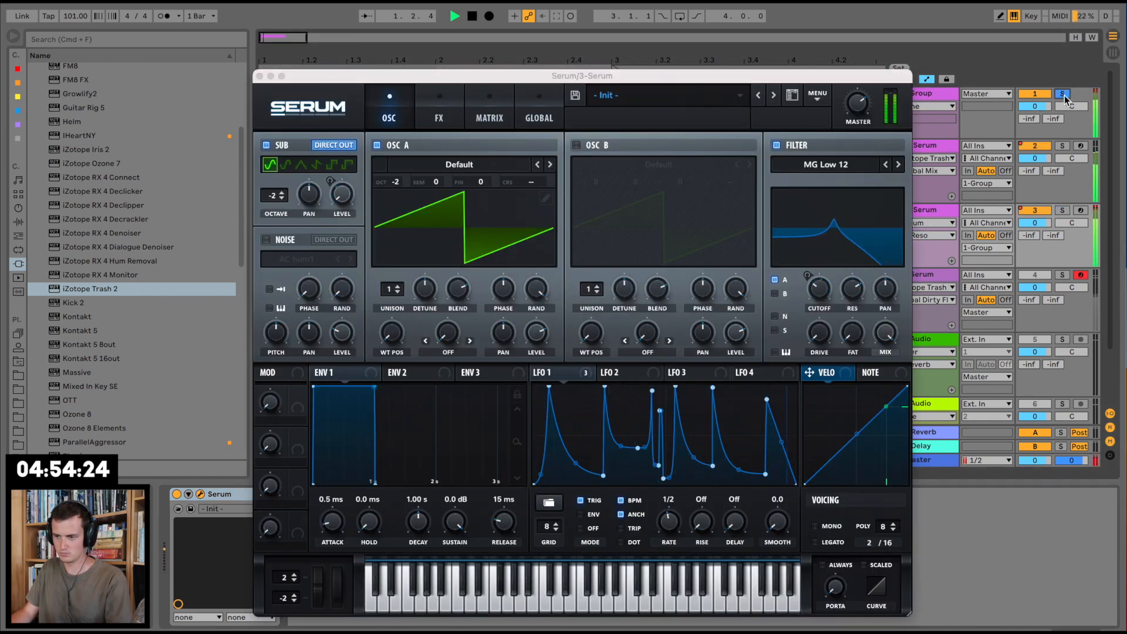
pyautogui.click(852, 301)
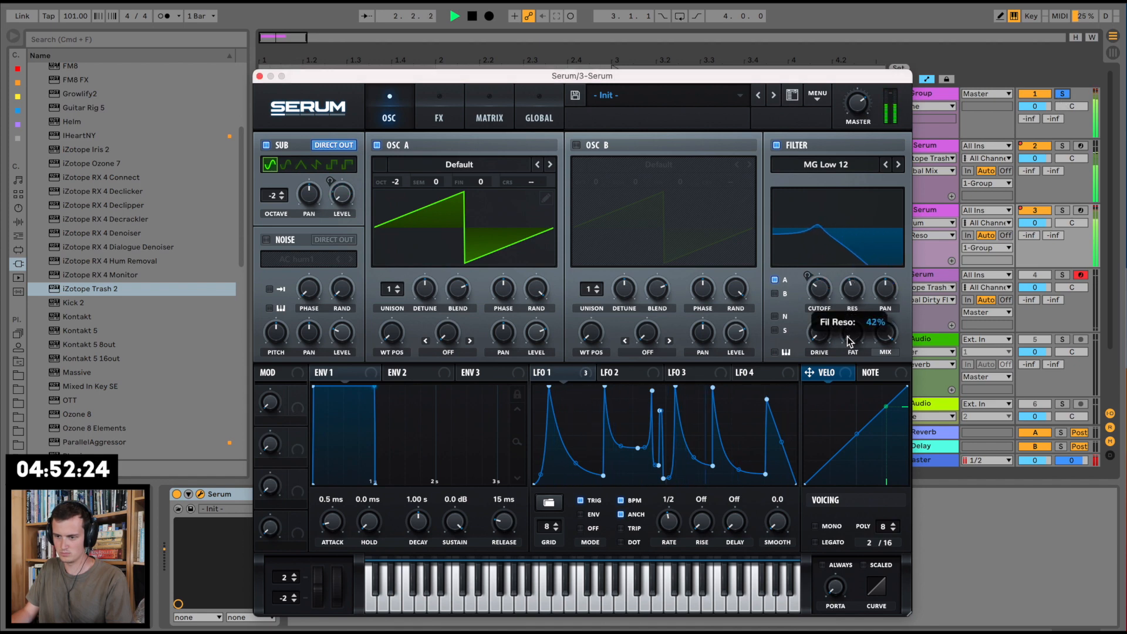
pyautogui.press('space')
pyautogui.click(259, 76)
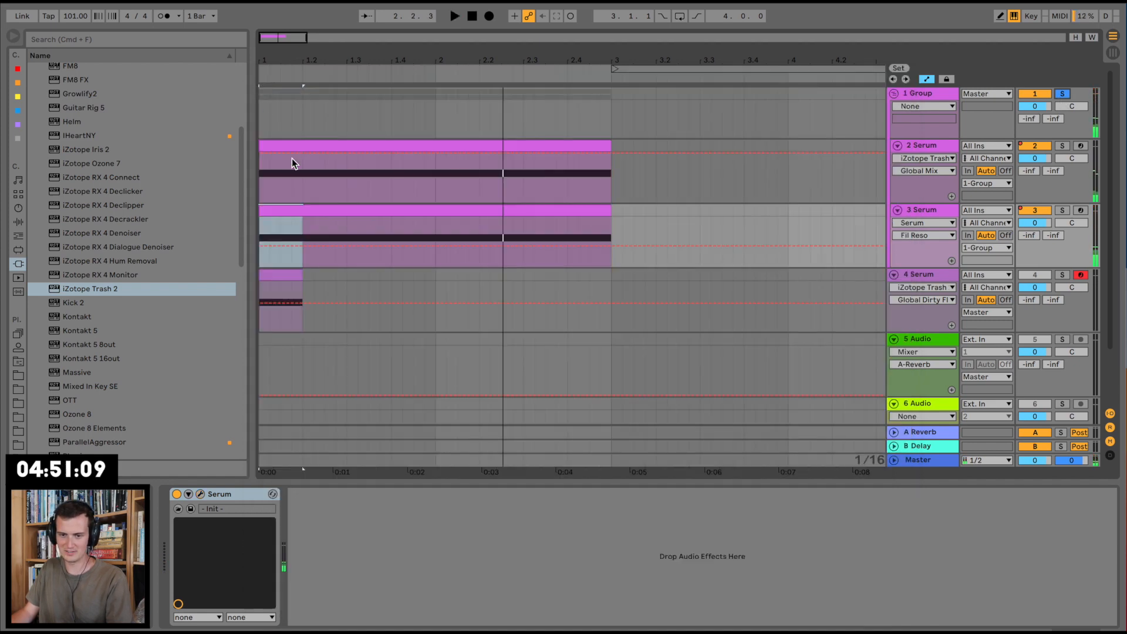
# Automate the duplicate Serum's filter resonance to rise towards the end of bar 2 and drop at bar 3, and play it back.
pyautogui.click(298, 246)
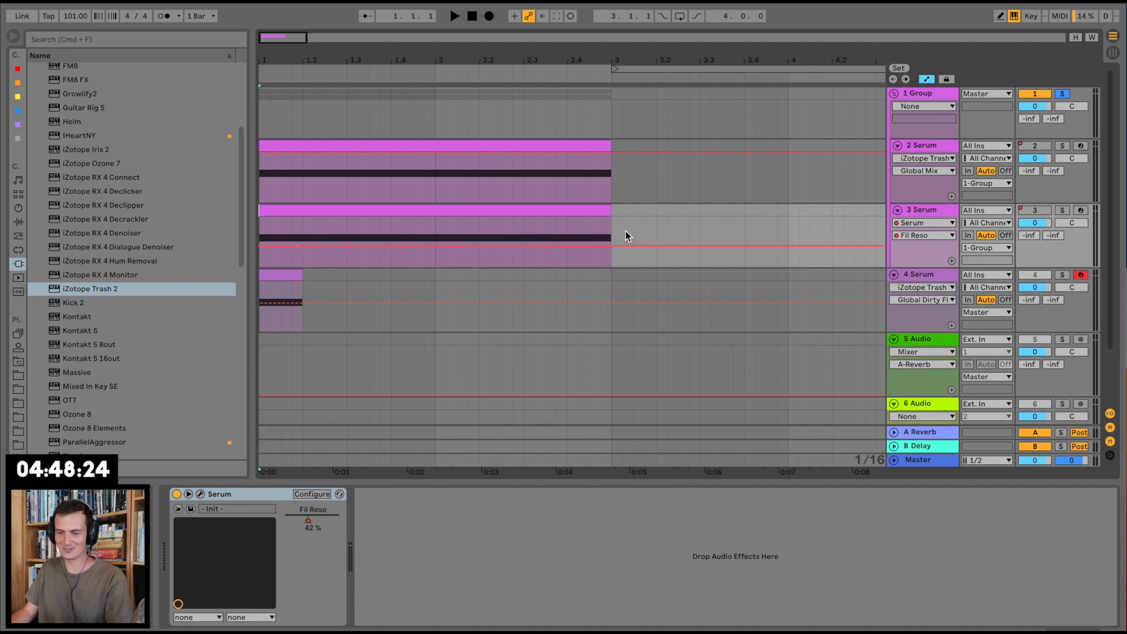
pyautogui.press('space')
pyautogui.moveTo(610, 246)
pyautogui.mouseDown()
pyautogui.moveTo(612, 223)
pyautogui.moveTo(611, 244)
pyautogui.mouseUp()
pyautogui.moveTo(589, 222); pyautogui.dragTo(590, 234)
pyautogui.press('space')
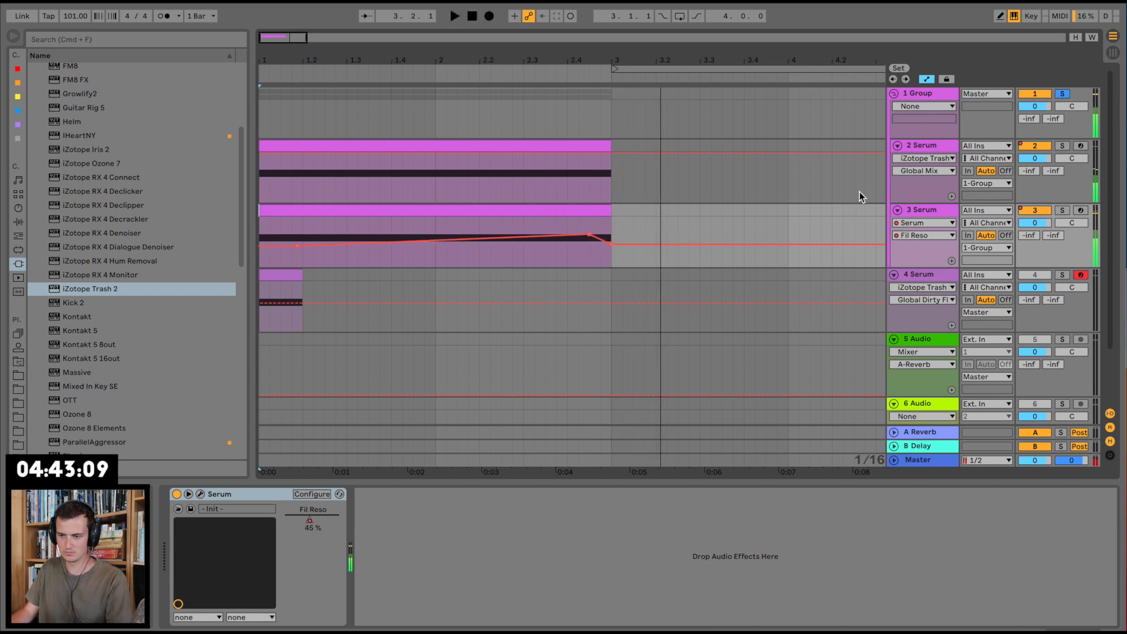
# Load the Multiband Dynamics OTT preset onto the Serum group.
pyautogui.click(925, 88)
pyautogui.click(18, 222)
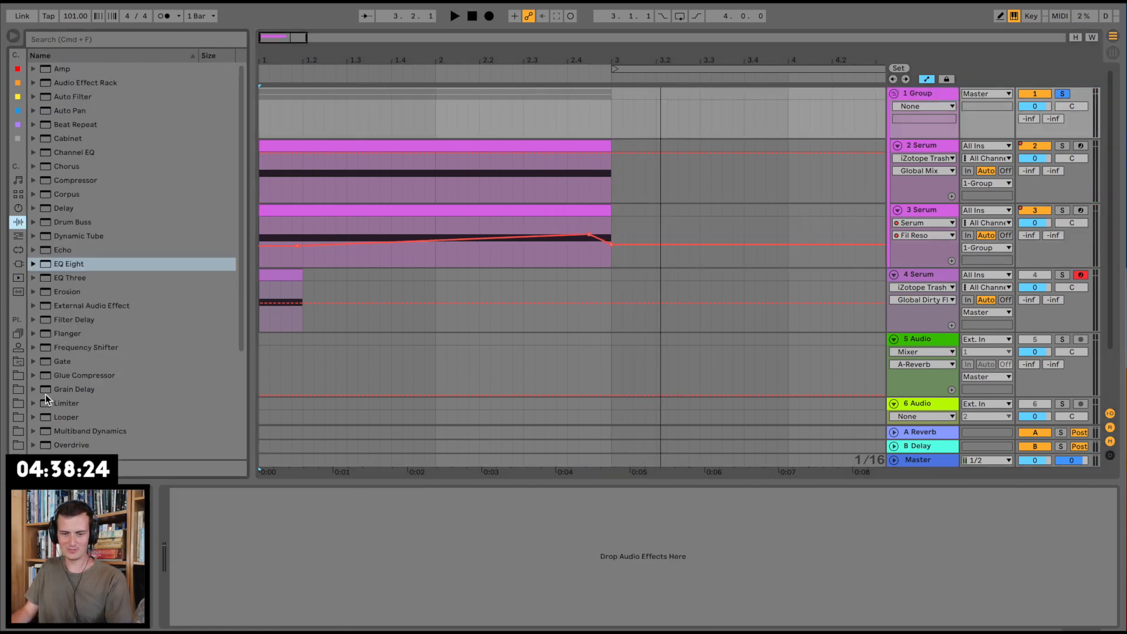
pyautogui.scroll(-1, 42, 405)
pyautogui.click(35, 413)
pyautogui.scroll(-4, 88, 411)
pyautogui.click(83, 440)
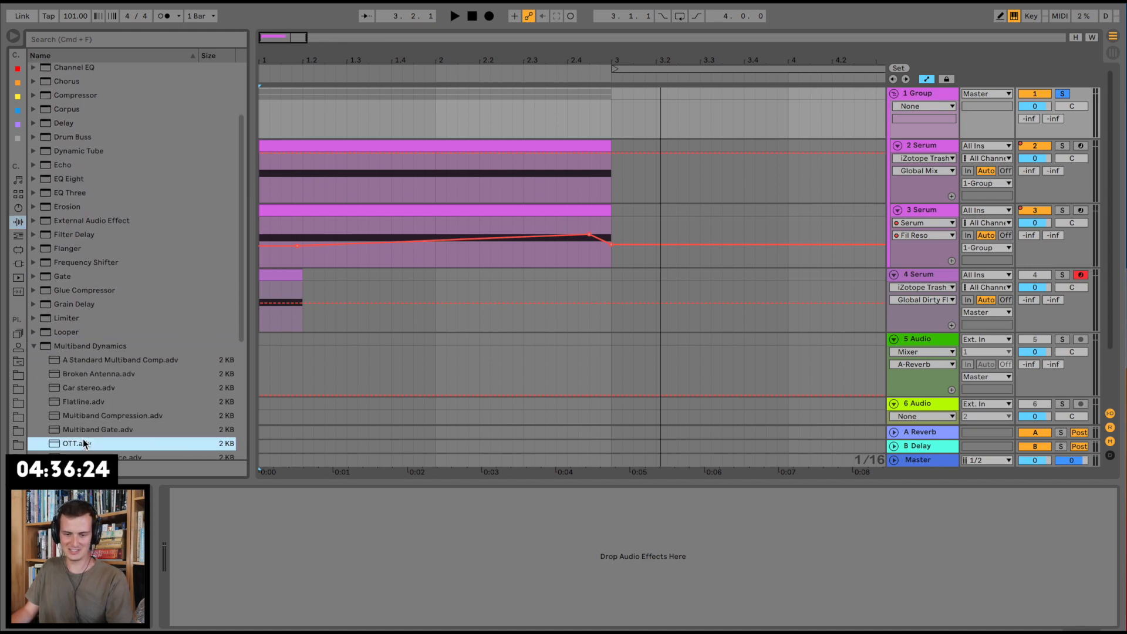
pyautogui.doubleClick(84, 440)
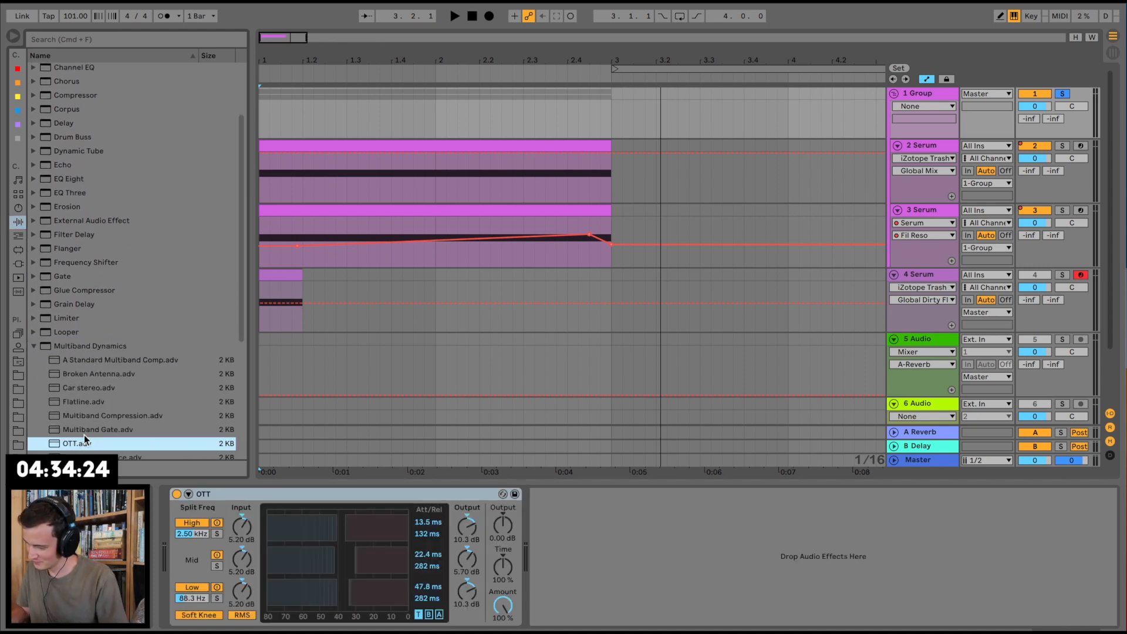
# Lower the group's OTT amount to 26% during playback and unsolo the group.
pyautogui.press('space')
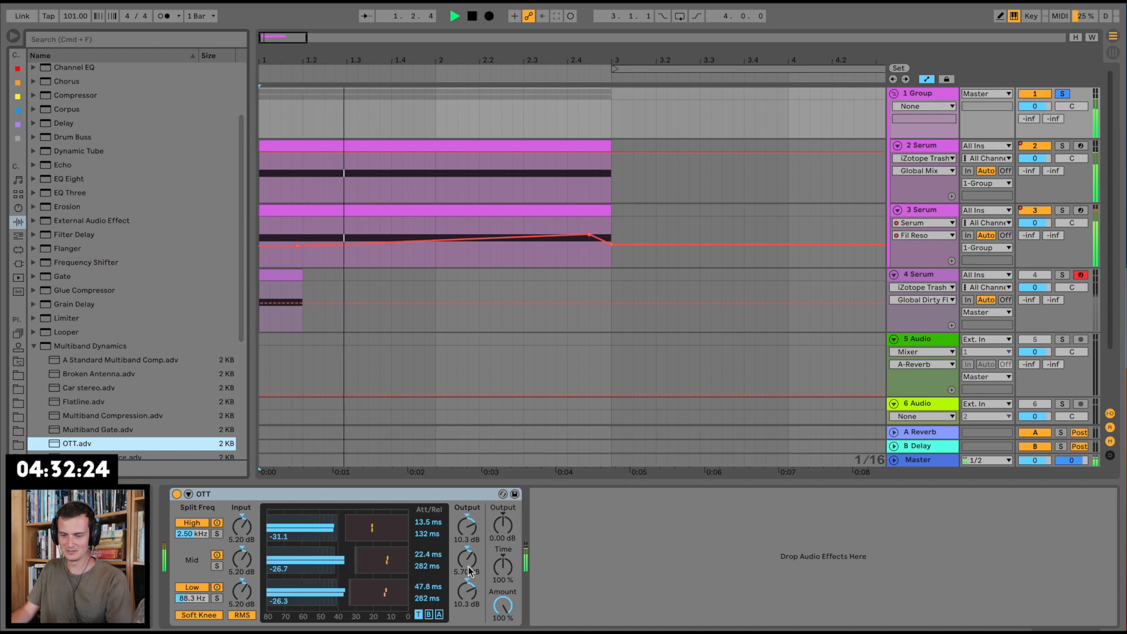
pyautogui.moveTo(504, 605); pyautogui.dragTo(503, 633)
pyautogui.click(1063, 93)
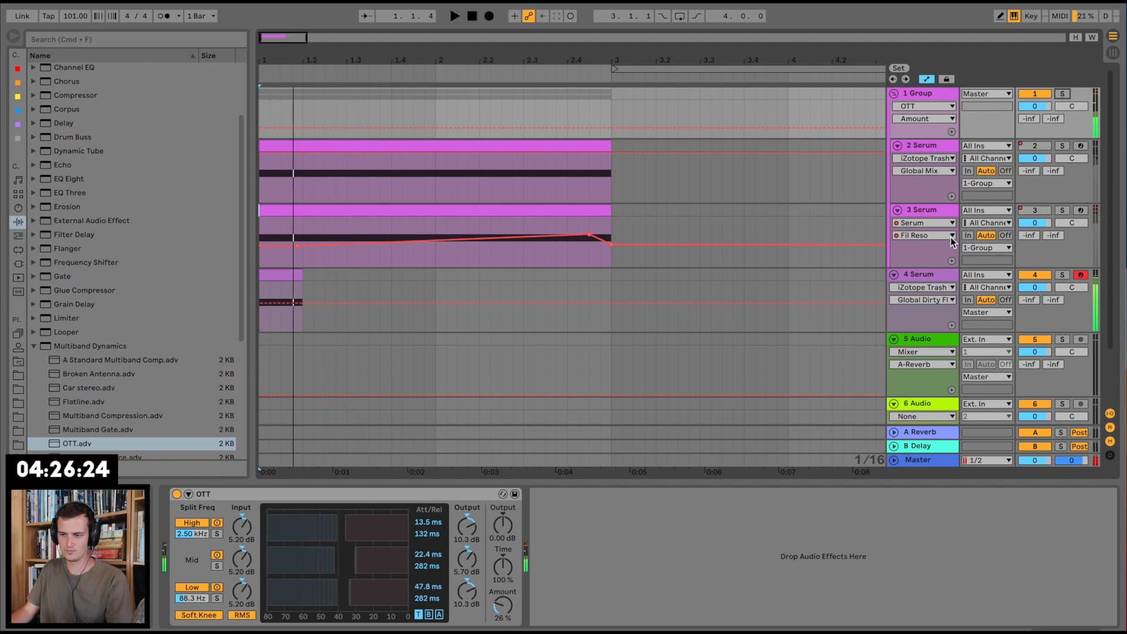
# Open Trash 2 on the one-beat Serum track, play it briefly, dismiss the preset manager and show the Convolve module.
pyautogui.click(937, 265)
pyautogui.click(936, 272)
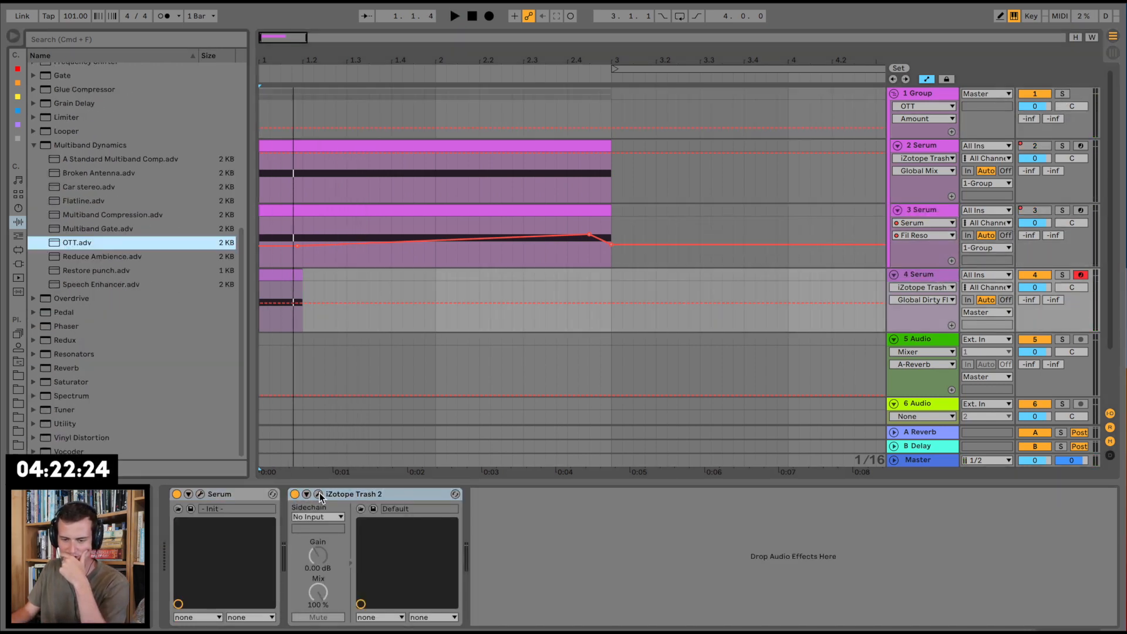
pyautogui.click(319, 493)
pyautogui.press('space')
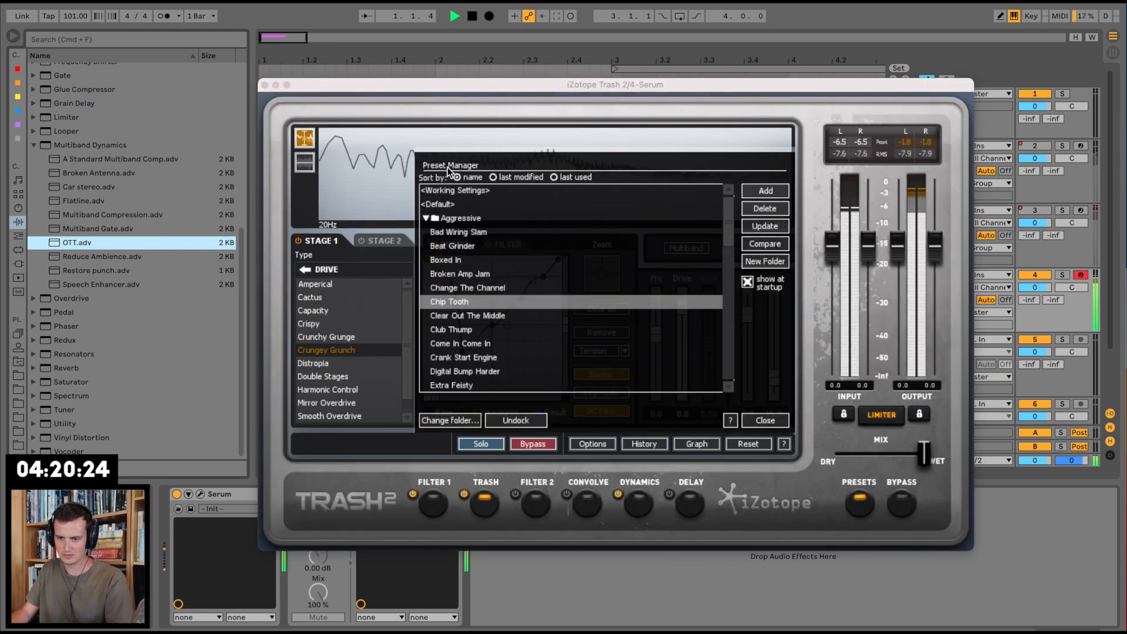
pyautogui.press('space')
pyautogui.click(865, 501)
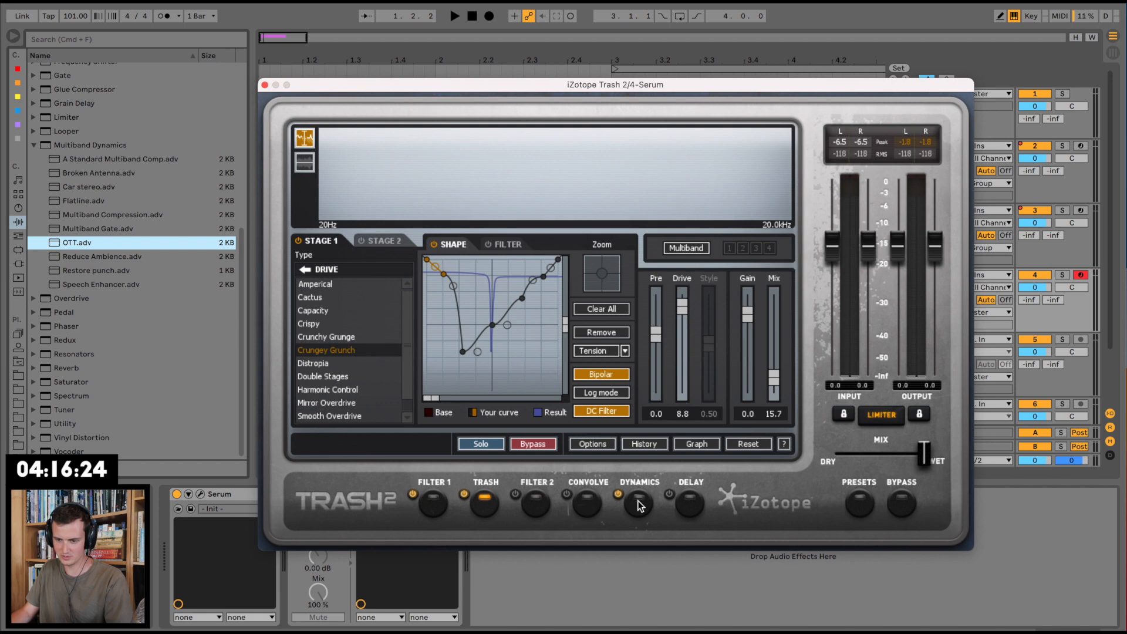
pyautogui.click(580, 506)
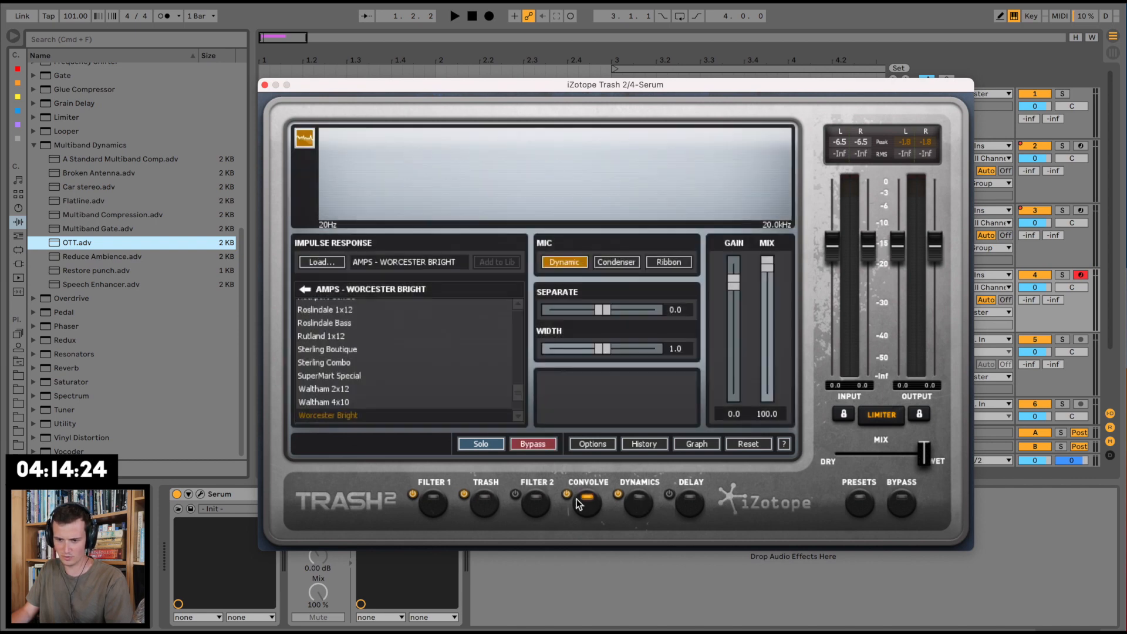
# Try the Sterling Boutique impulse response in Convolve against Worcester Bright during playback, and return to Worcester Bright.
pyautogui.press('space')
pyautogui.click(334, 349)
pyautogui.press('space')
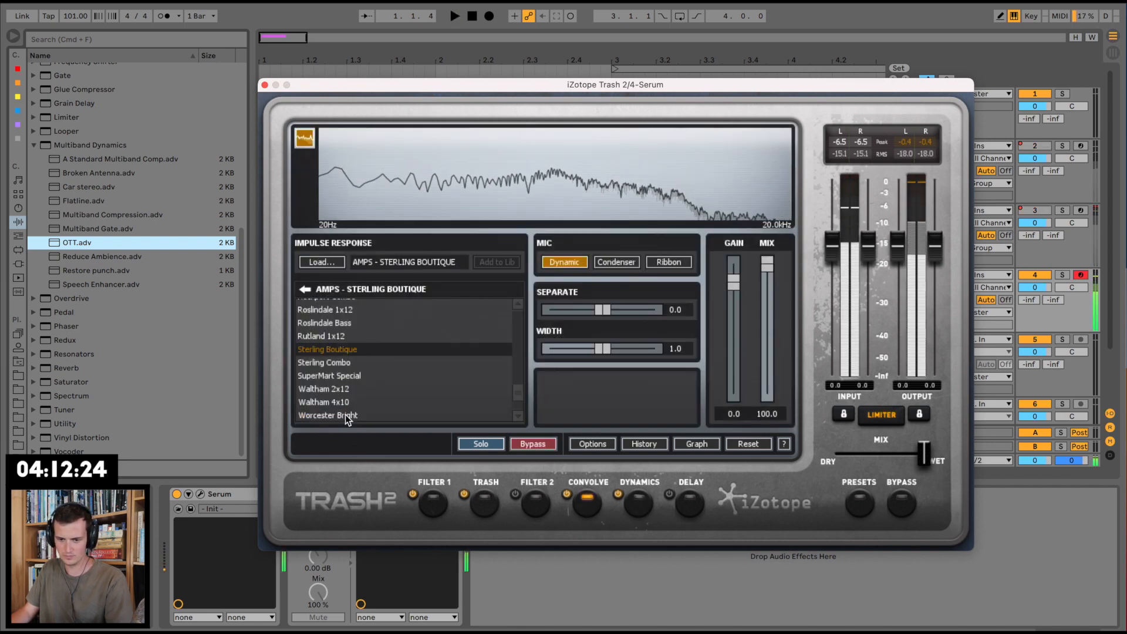
pyautogui.click(346, 416)
pyautogui.press('space')
pyautogui.press('space')
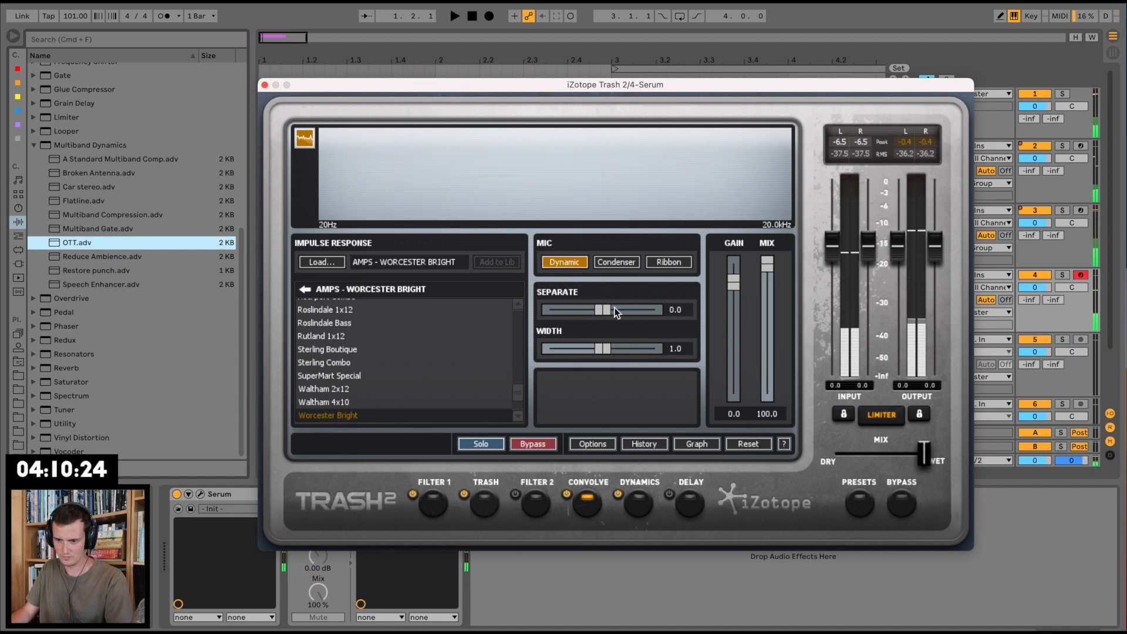
# Set Convolve's Separate to 9.4 and Width to 0.7 while listening to the different extremes.
pyautogui.press('space')
pyautogui.moveTo(604, 308); pyautogui.dragTo(531, 318)
pyautogui.moveTo(601, 350); pyautogui.dragTo(589, 351)
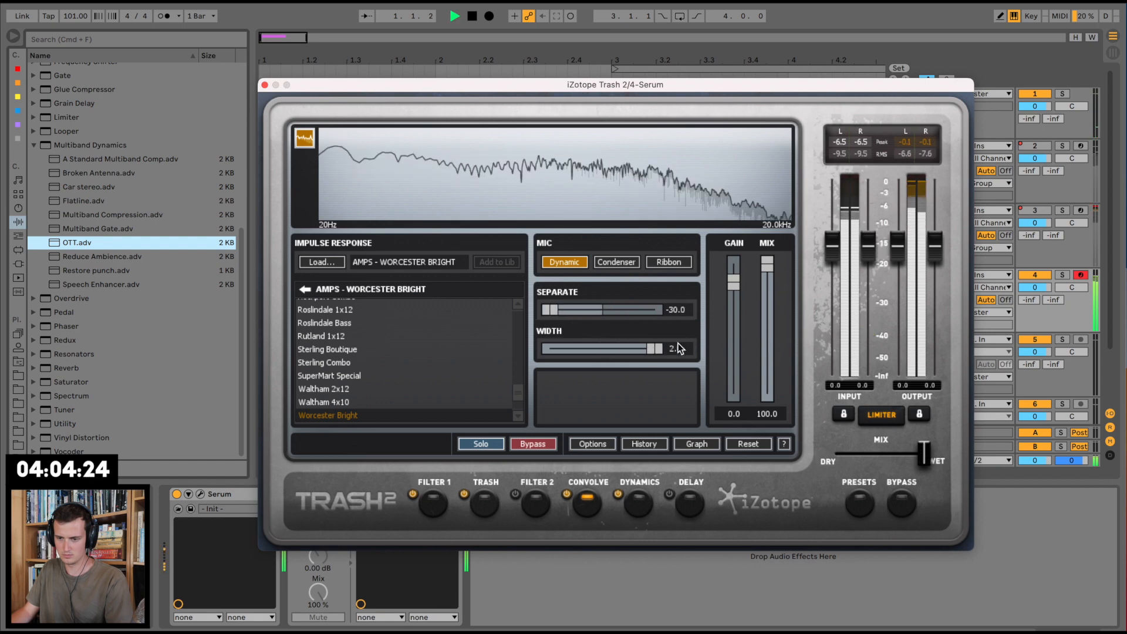
pyautogui.moveTo(558, 311); pyautogui.dragTo(686, 310)
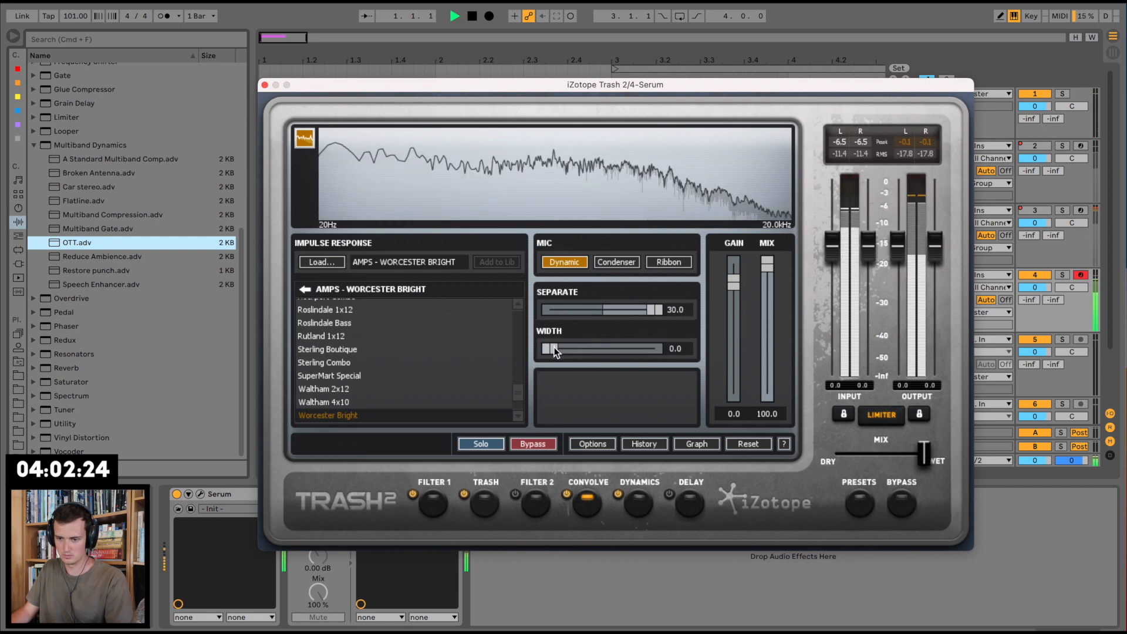
pyautogui.moveTo(596, 346); pyautogui.dragTo(589, 348)
pyautogui.moveTo(654, 306); pyautogui.dragTo(615, 313)
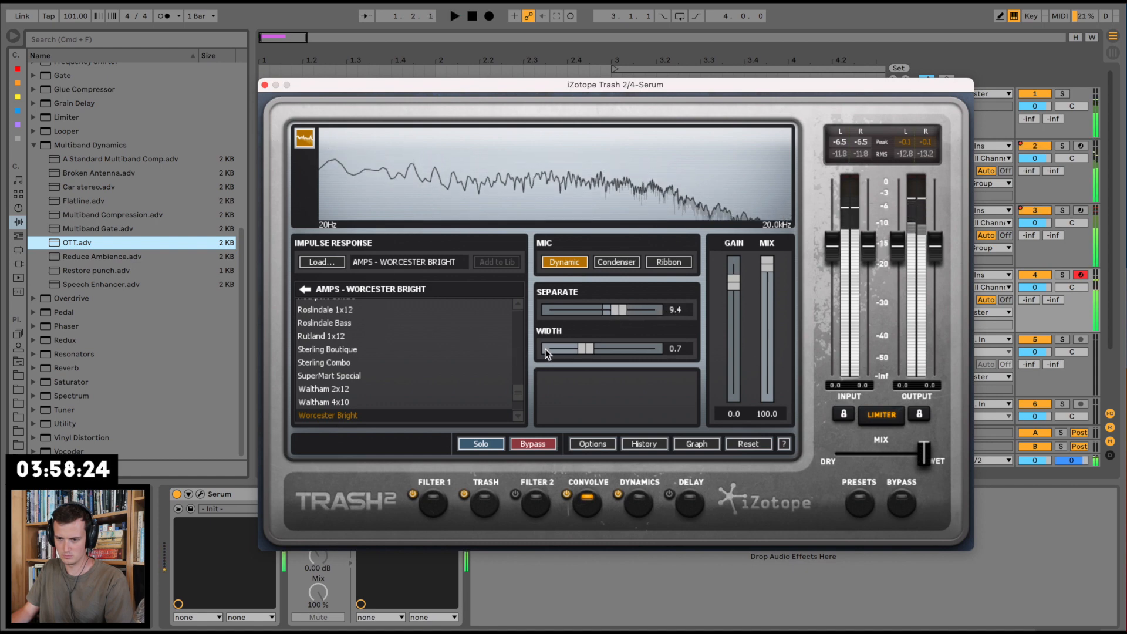
pyautogui.press('space')
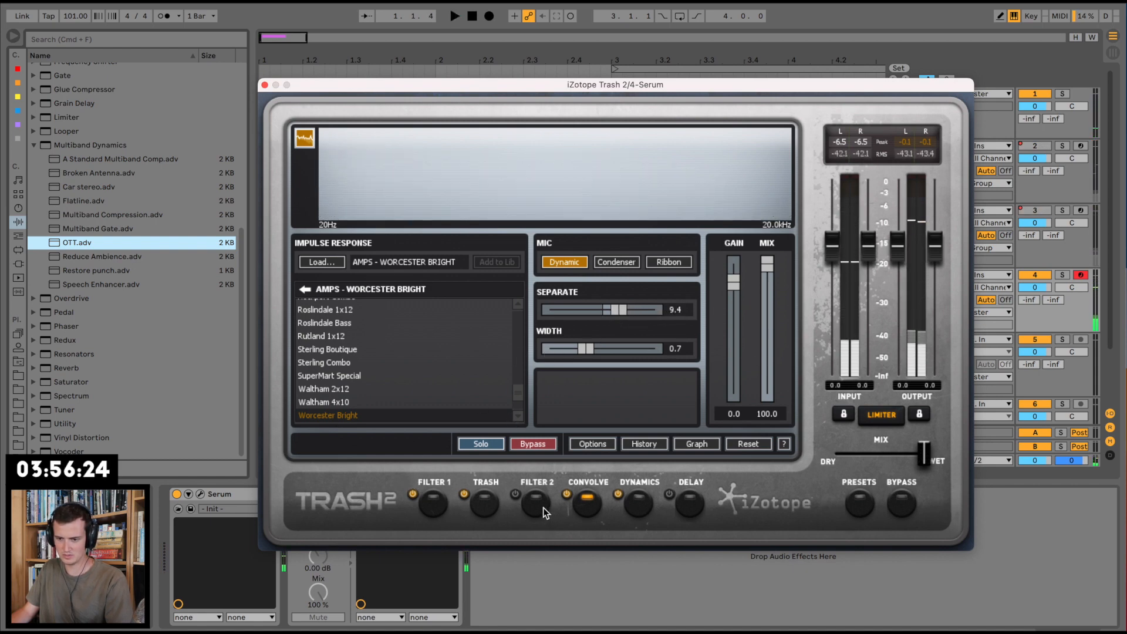
# Set the Pre level of Trash stage 1 to 5.8 during playback.
pyautogui.click(493, 508)
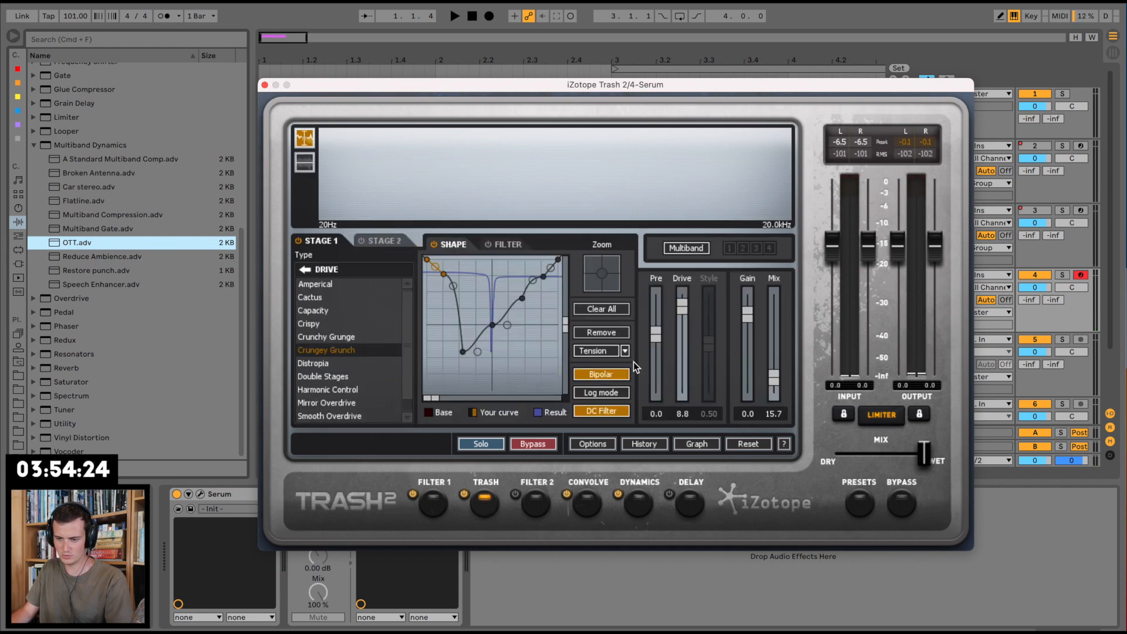
pyautogui.press('space')
pyautogui.scroll(5, 653, 343)
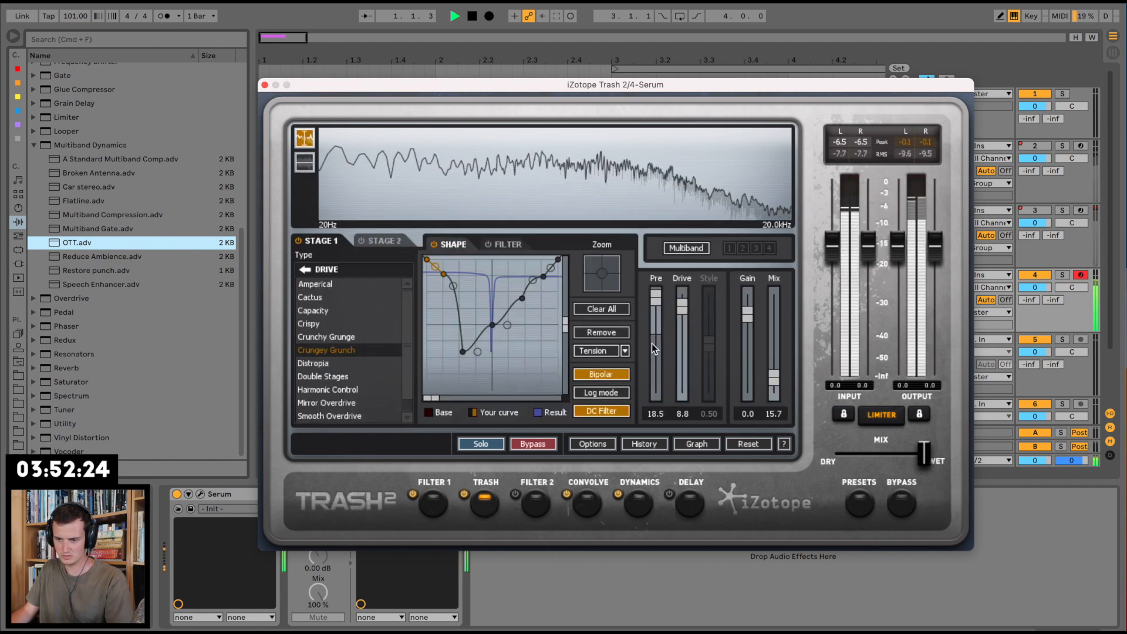
pyautogui.moveTo(654, 380); pyautogui.dragTo(654, 322)
pyautogui.press('space')
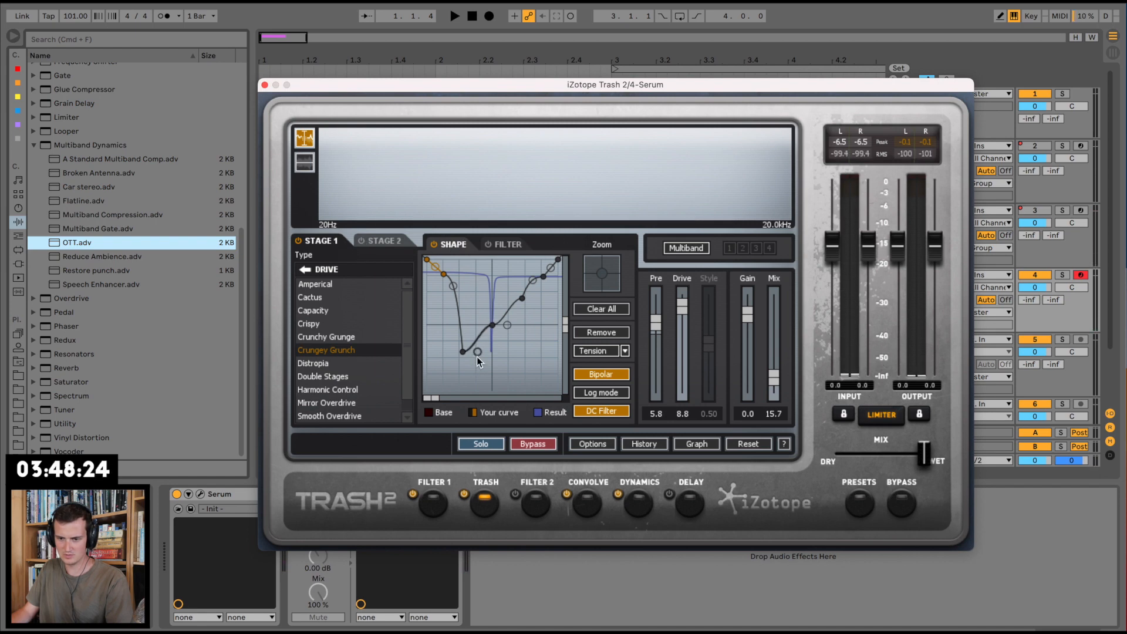
# Apply a Sine curve to the waveshaper segment just left of centre, compare with the Trash module bypassed, and close the plugin.
pyautogui.press('space')
pyautogui.moveTo(477, 356)
pyautogui.mouseDown()
pyautogui.moveTo(481, 287)
pyautogui.moveTo(481, 374)
pyautogui.moveTo(481, 354)
pyautogui.mouseUp()
pyautogui.press('space')
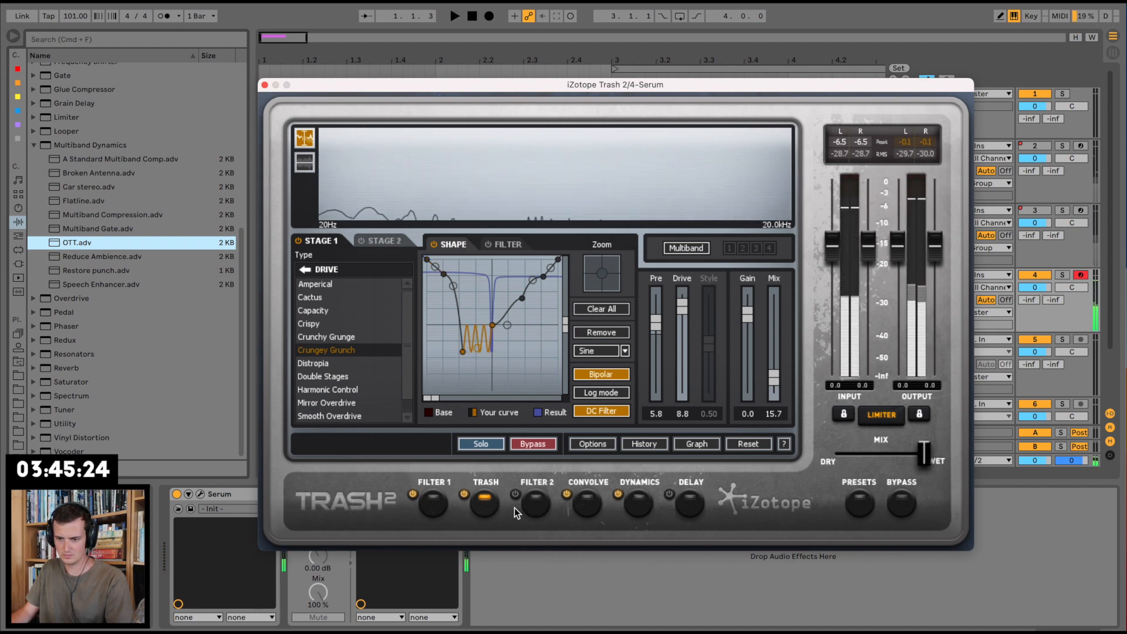
pyautogui.click(464, 495)
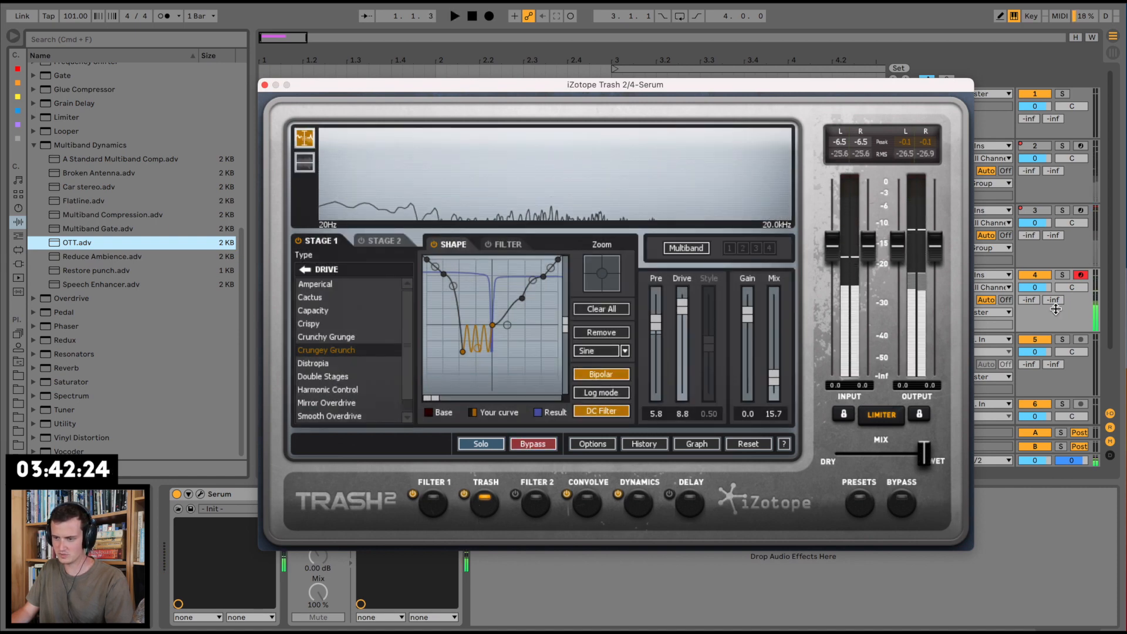
pyautogui.click(265, 85)
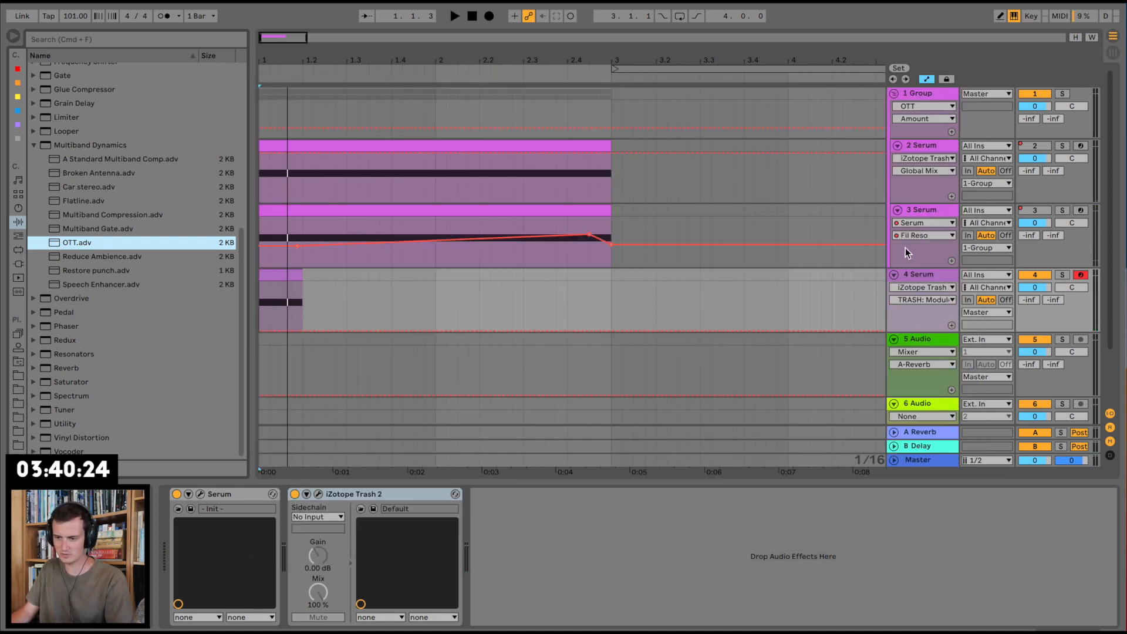
# Reopen the one-beat Serum's Trash 2, compare the sound with modules such as Filter 1 bypassed, and close it.
pyautogui.click(919, 274)
pyautogui.click(317, 494)
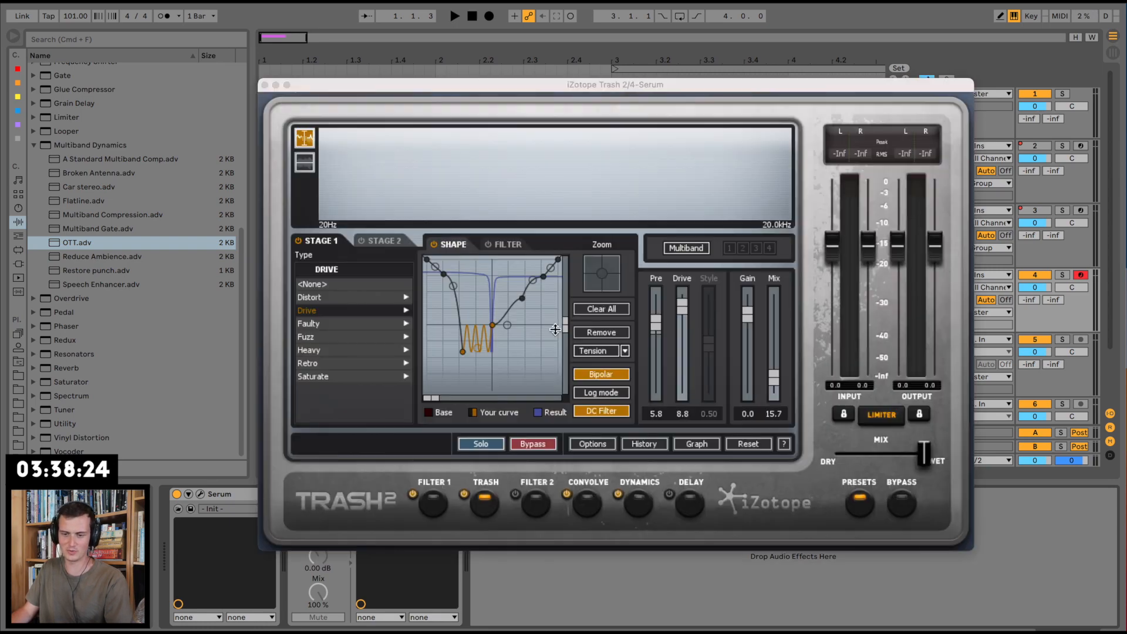
pyautogui.click(861, 500)
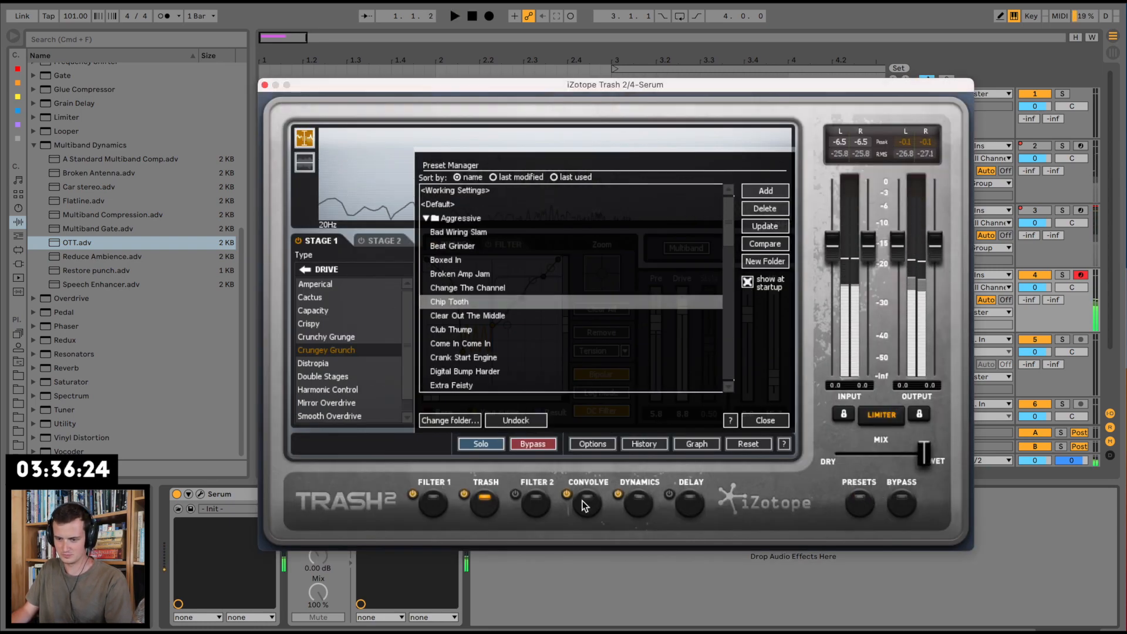
pyautogui.click(861, 500)
pyautogui.click(618, 495)
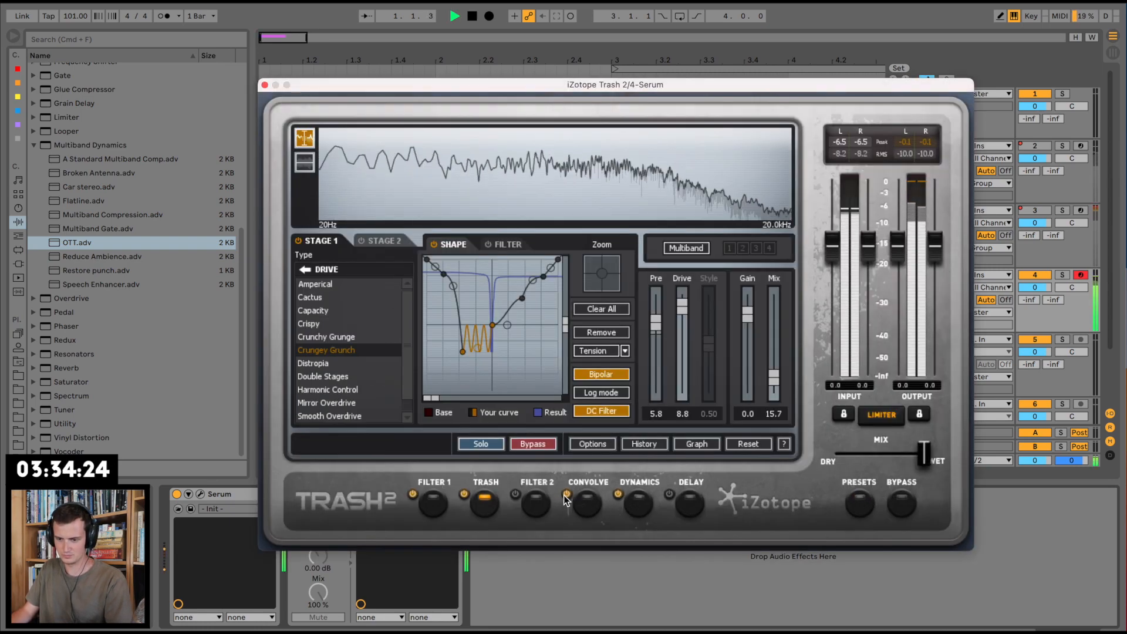
pyautogui.press('space')
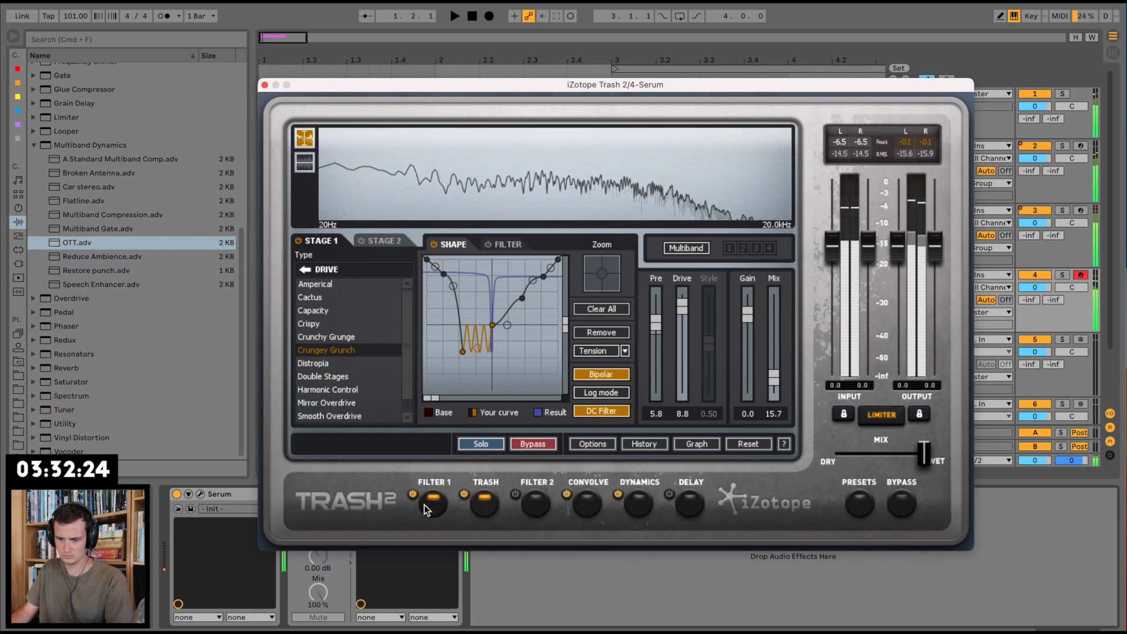
pyautogui.click(422, 502)
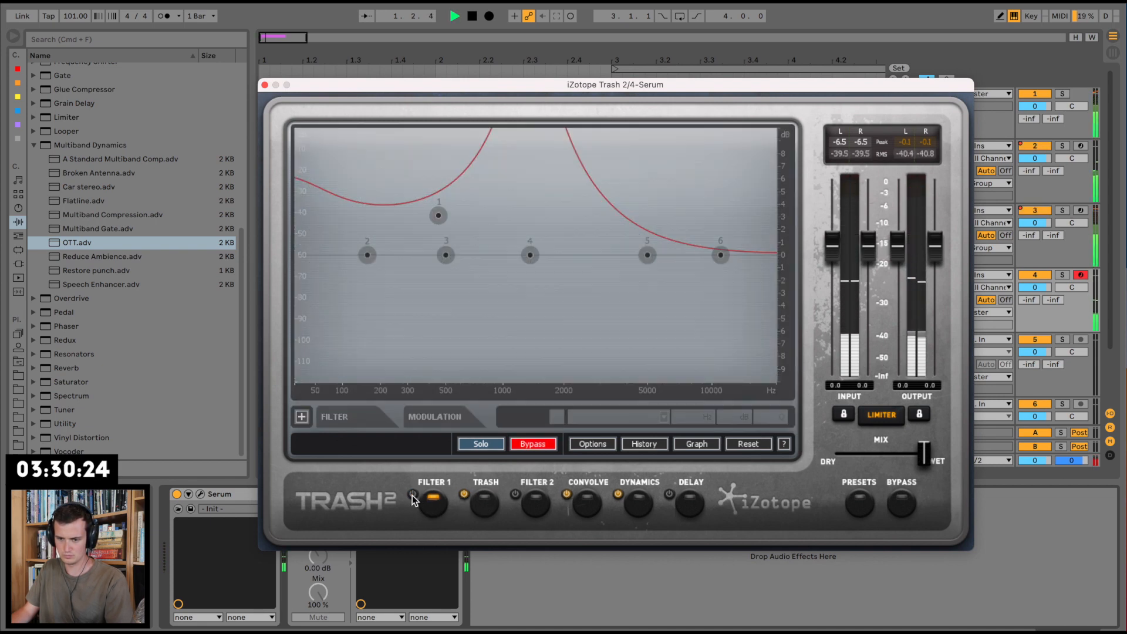
pyautogui.click(264, 85)
# Add a Saturator to the one-beat Serum track with Drive 6.86 dB, Base 13.7 and Dry/Wet 42.9%.
pyautogui.doubleClick(78, 382)
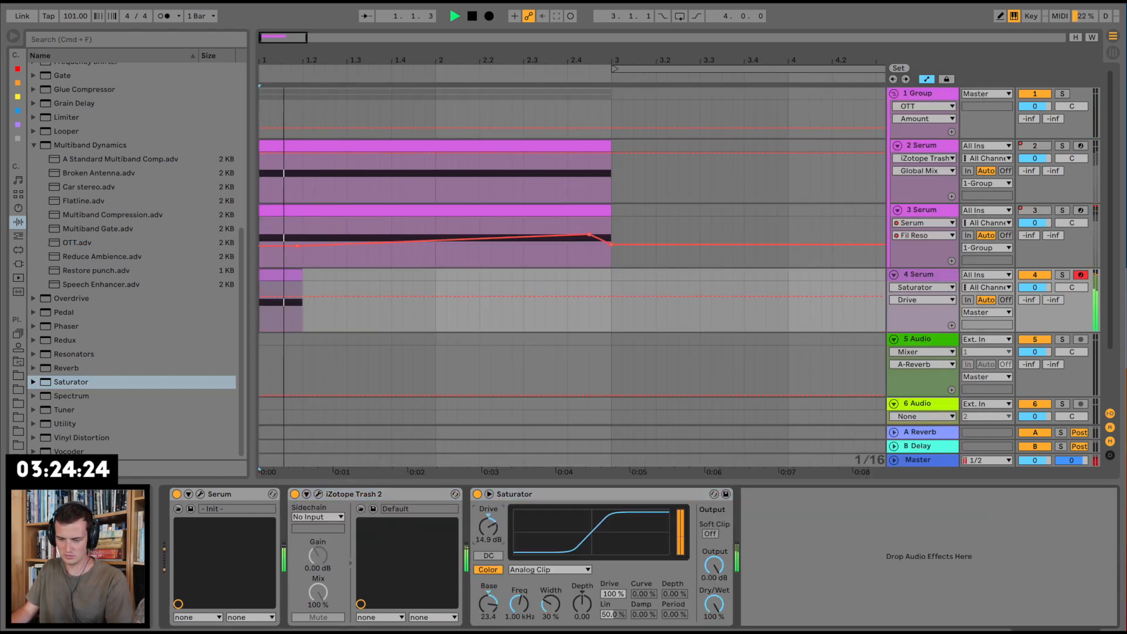
pyautogui.press('space')
pyautogui.moveTo(488, 603)
pyautogui.mouseDown()
pyautogui.moveTo(488, 622)
pyautogui.moveTo(488, 593)
pyautogui.mouseUp()
pyautogui.moveTo(714, 603); pyautogui.dragTo(714, 623)
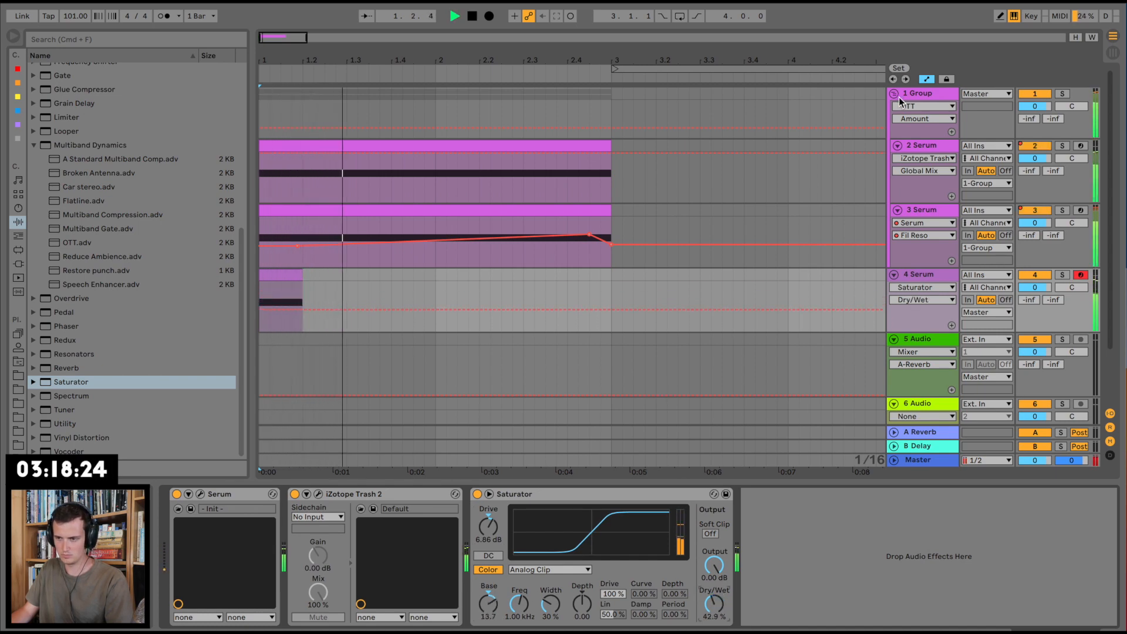
# Lower the one-beat Serum track's volume to -3.7 dB during playback and fold the Serum group.
pyautogui.press('space')
pyautogui.press('space')
pyautogui.moveTo(1038, 287); pyautogui.dragTo(1038, 297)
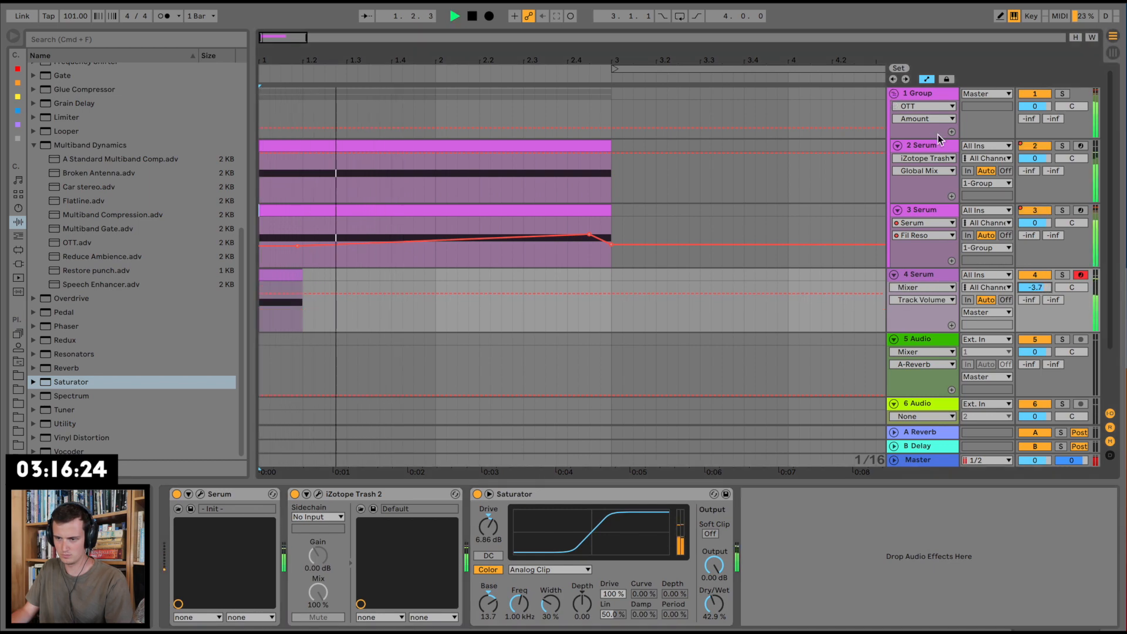
pyautogui.click(931, 141)
pyautogui.click(894, 94)
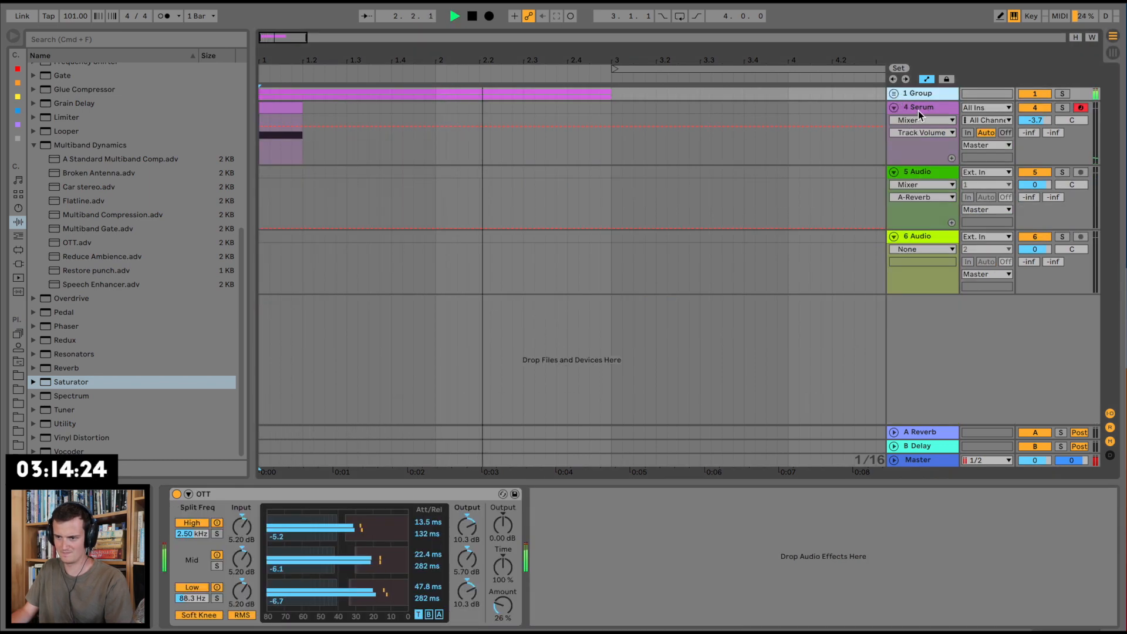
# Insert two new audio tracks below the 5 Audio track.
pyautogui.click(931, 171)
pyautogui.press('super+t')
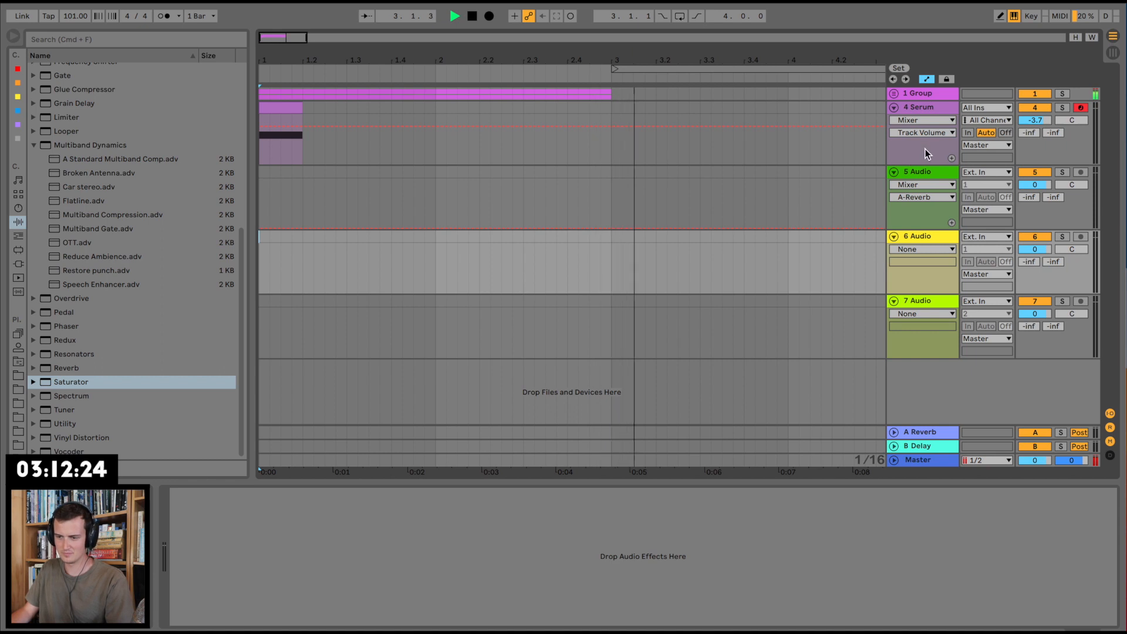
pyautogui.press('super+t')
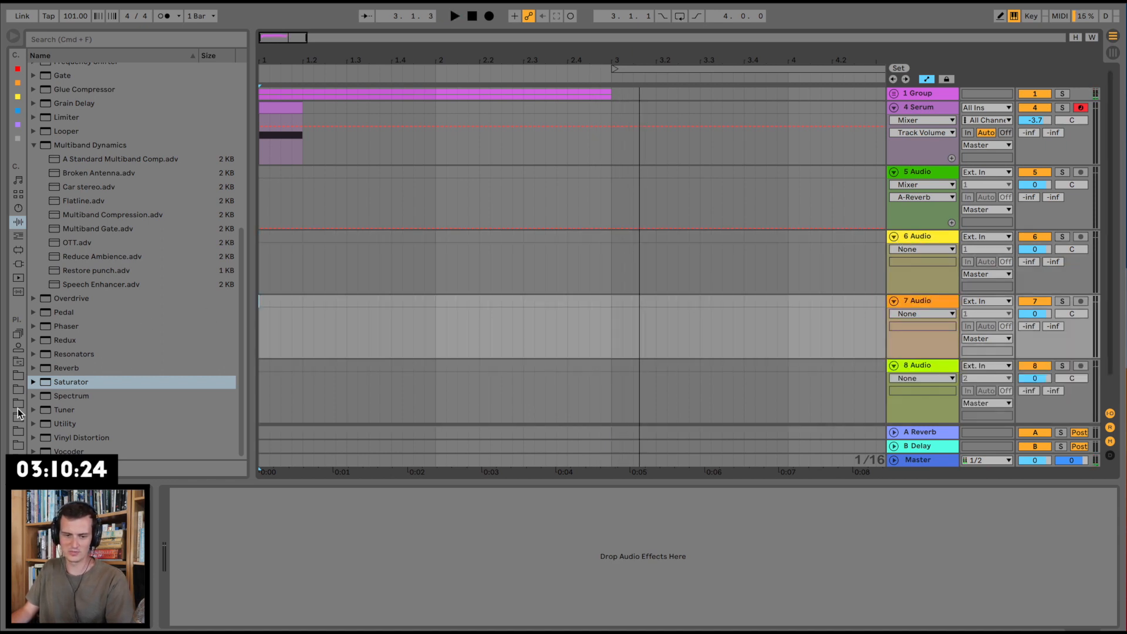
# Expand the Kicks folder of the Antidote Audio - Secrets [Drums Expansion] sample pack.
pyautogui.click(18, 376)
pyautogui.scroll(-4, 157, 307)
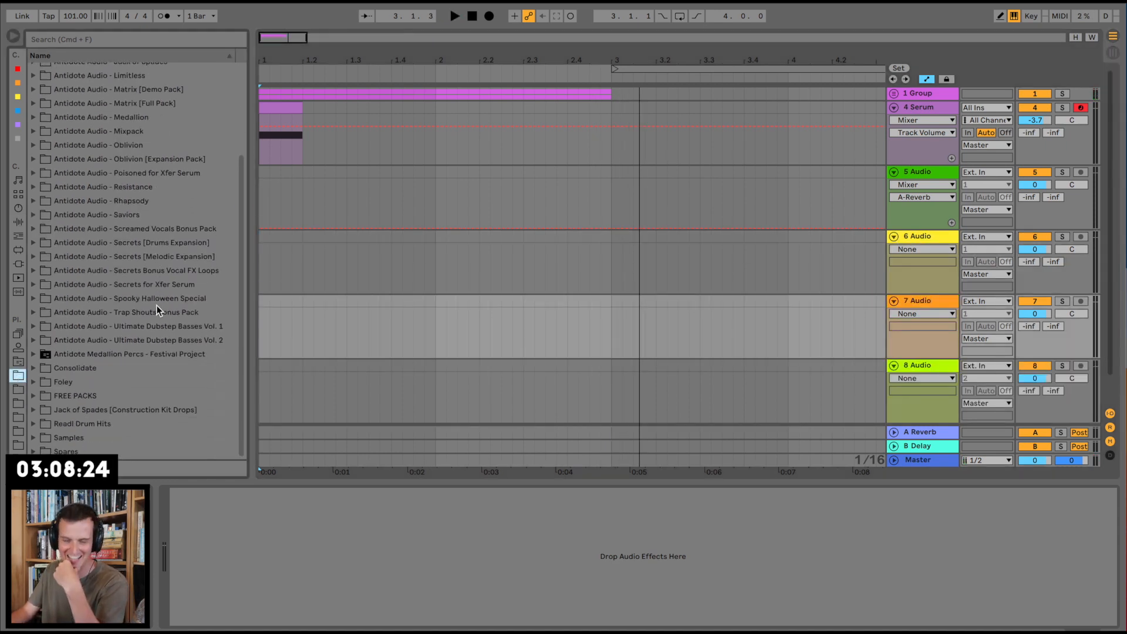
pyautogui.click(37, 243)
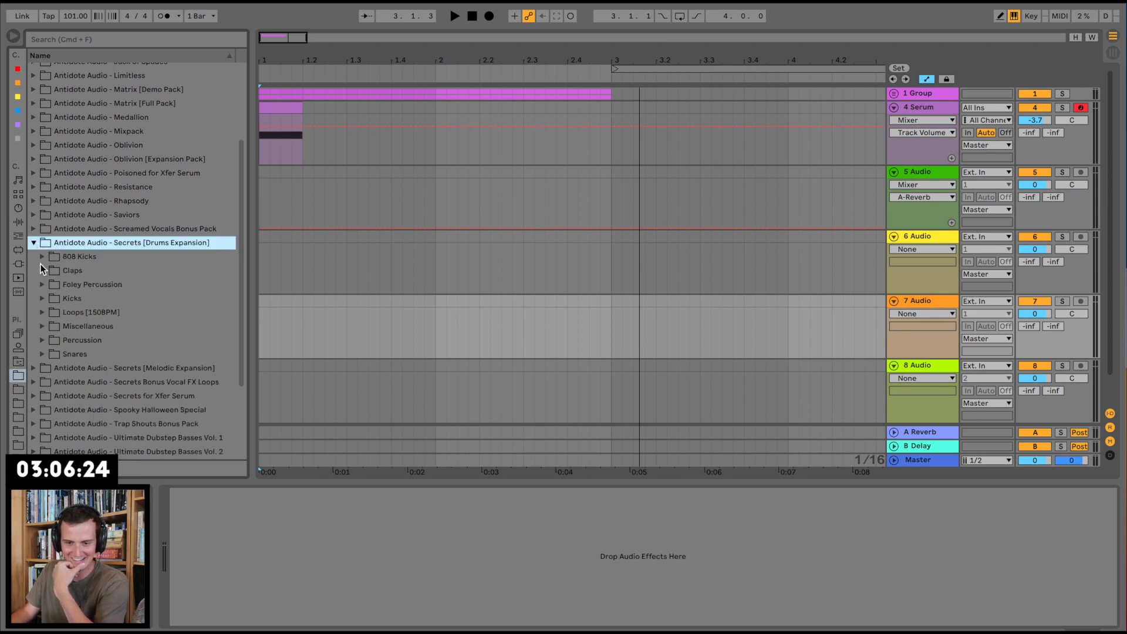
pyautogui.click(43, 286)
pyautogui.click(43, 288)
pyautogui.click(47, 301)
# Audition Mini and Solid kick samples, place Mini Kicks 17 at the start of audio track 7, and play it back.
pyautogui.click(94, 344)
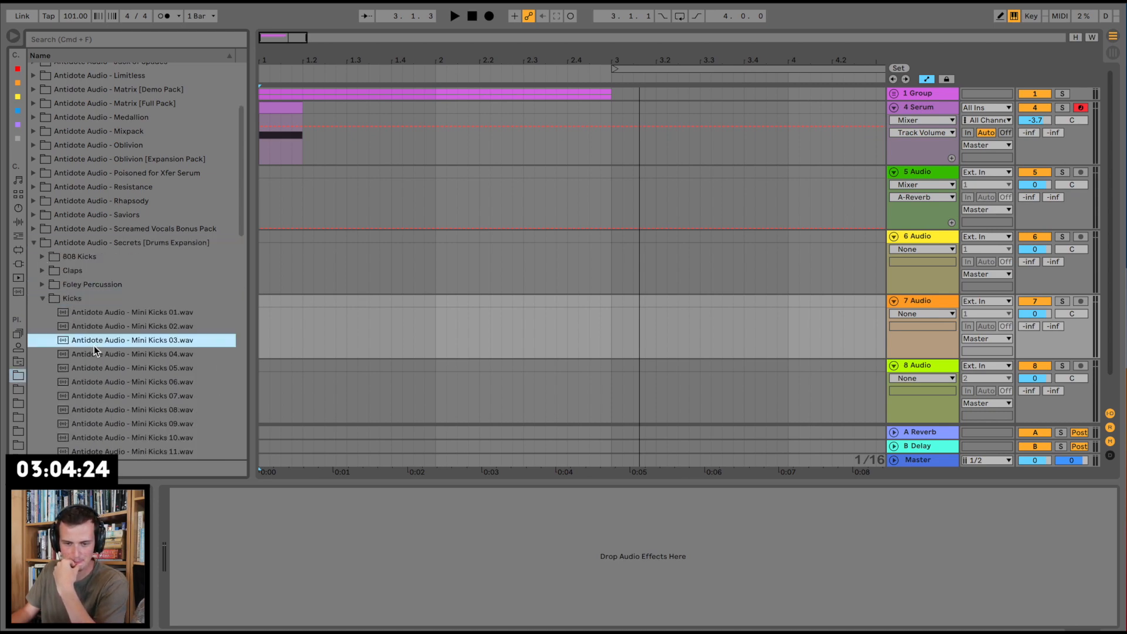
pyautogui.scroll(-2, 162, 333)
pyautogui.click(164, 336)
pyautogui.scroll(-5, 167, 339)
pyautogui.click(166, 339)
pyautogui.scroll(-6, 167, 338)
pyautogui.click(167, 339)
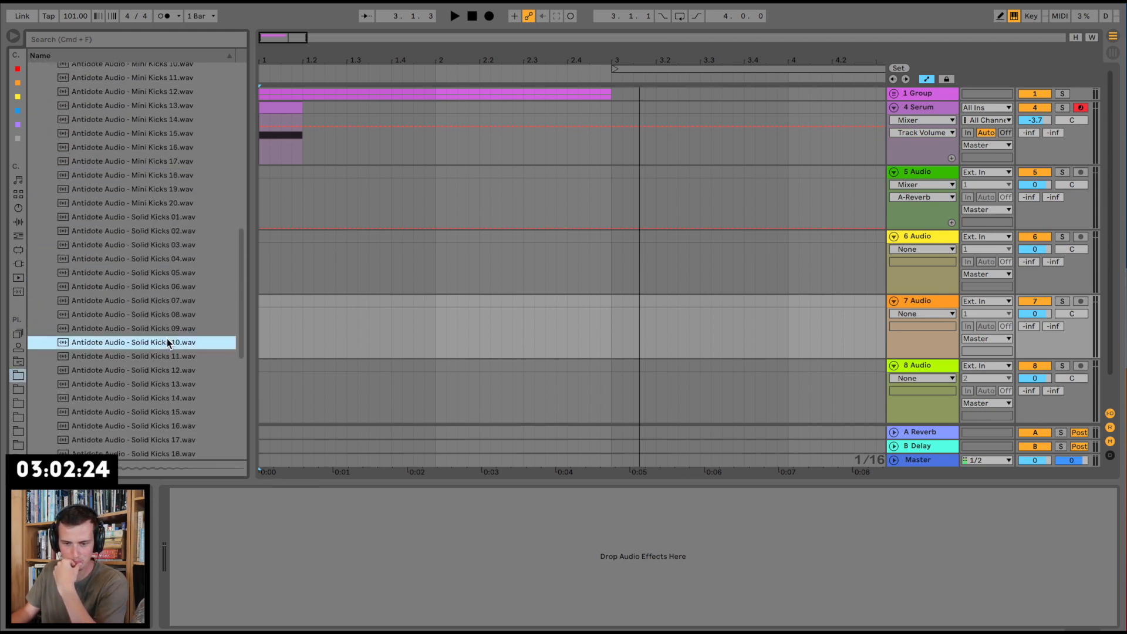
pyautogui.click(175, 170)
pyautogui.click(158, 162)
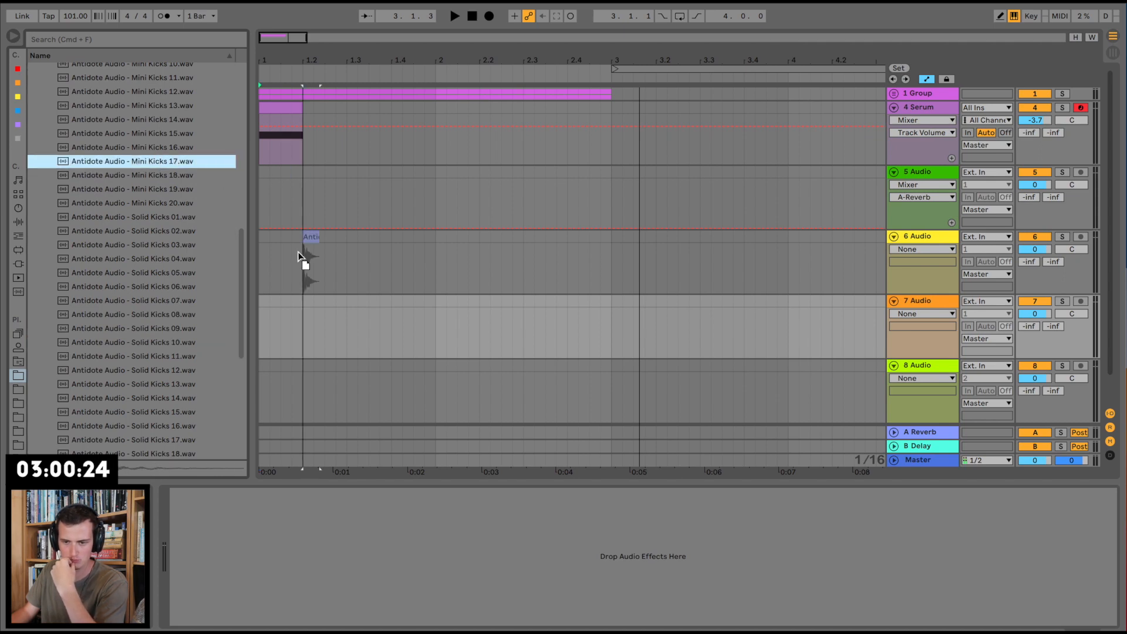
pyautogui.moveTo(297, 257); pyautogui.dragTo(266, 303)
pyautogui.press('space')
pyautogui.moveTo(267, 55); pyautogui.dragTo(267, 100)
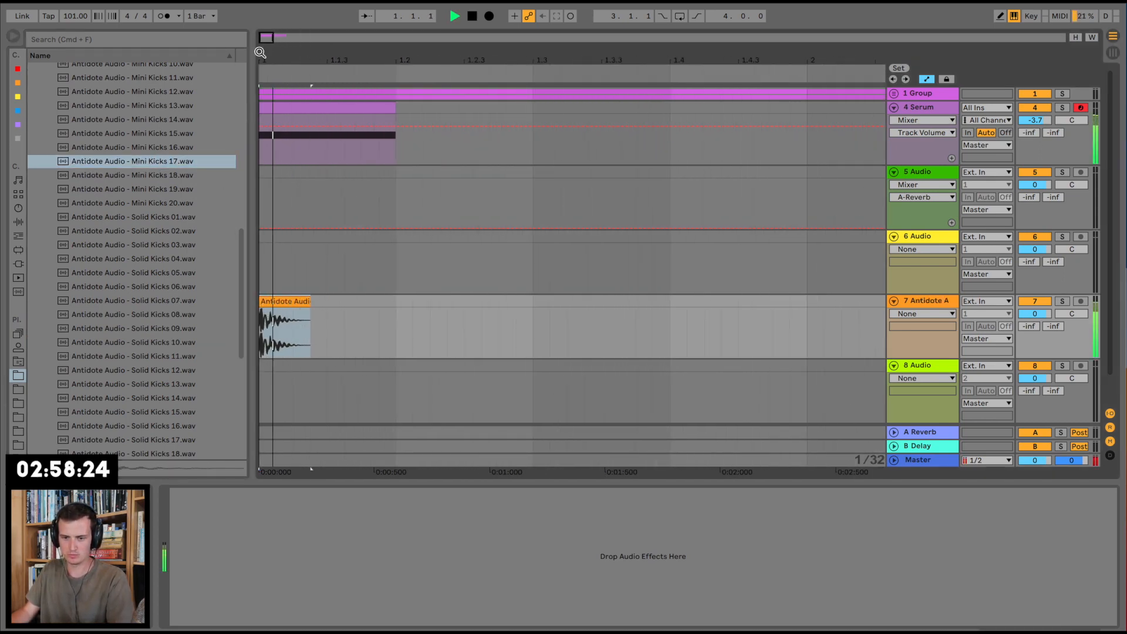
pyautogui.press('space')
# Audition the Solid Kicks samples, place Solid Kicks 15 at beat 1.2 on audio track 8, and play it back.
pyautogui.click(119, 270)
pyautogui.scroll(-3, 128, 238)
pyautogui.scroll(-3, 128, 238)
pyautogui.click(149, 242)
pyautogui.click(163, 233)
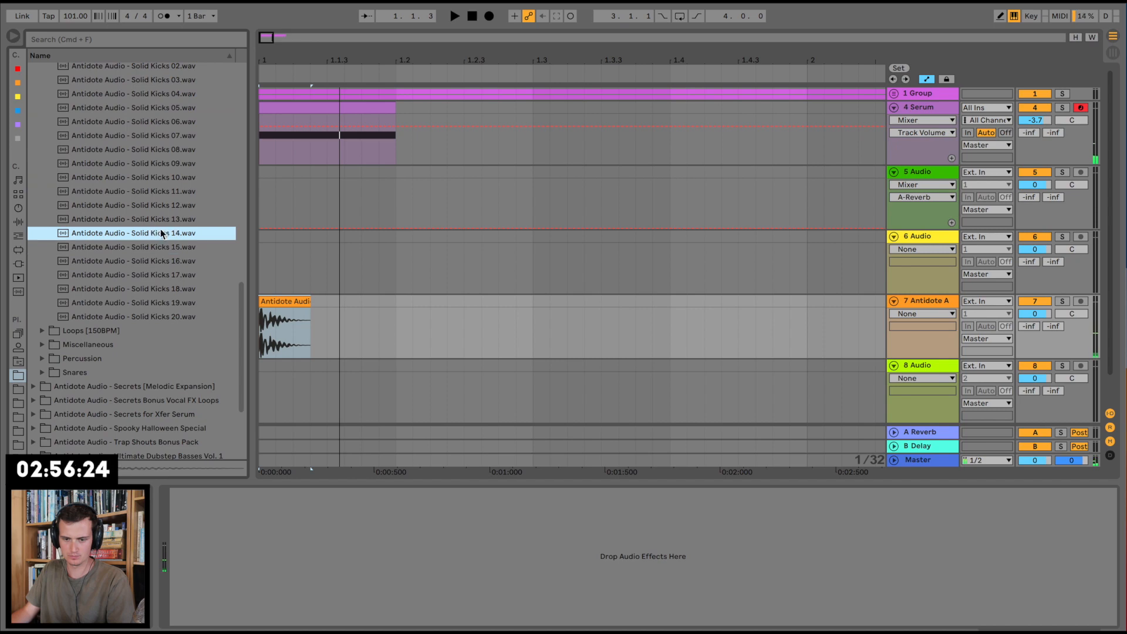
pyautogui.click(165, 245)
pyautogui.click(155, 275)
pyautogui.click(156, 261)
pyautogui.click(158, 247)
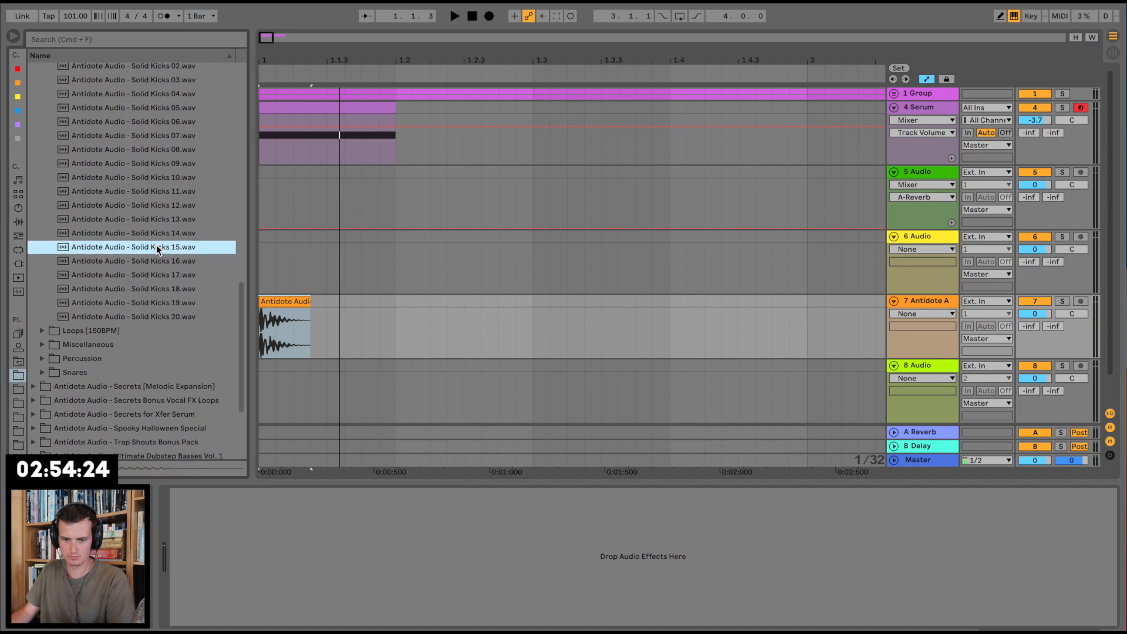
pyautogui.moveTo(311, 347); pyautogui.dragTo(395, 390)
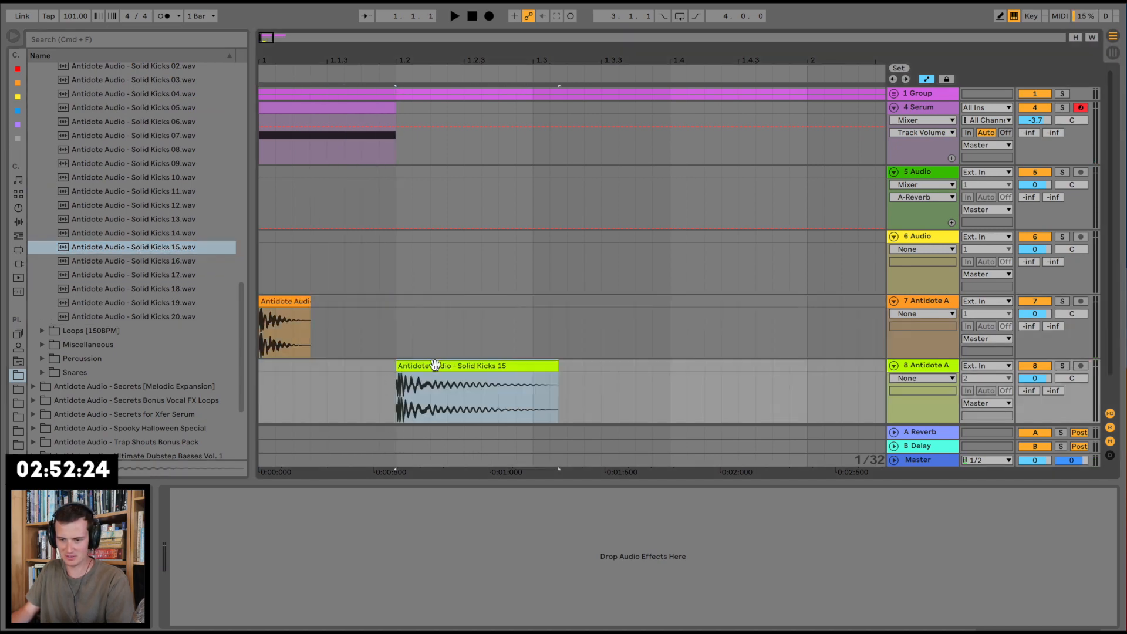
pyautogui.press('space')
# Shorten the Solid Kicks 15 clip on track 8 with a fade-out on its tail and play it back.
pyautogui.moveTo(557, 376); pyautogui.dragTo(447, 385)
pyautogui.press('space')
pyautogui.press('space')
pyautogui.press('space')
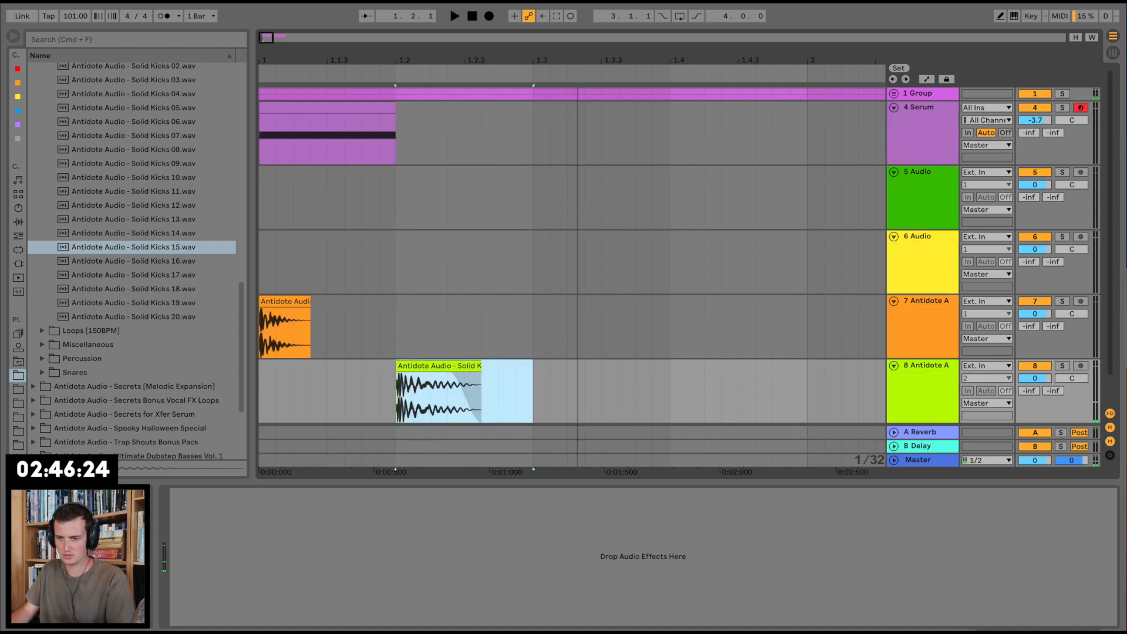
# Duplicate the one-beat Solid Kicks 15 section six times so kicks fall on every beat from 1.2 to 2.4.
pyautogui.press('-')
pyautogui.press('-')
pyautogui.press('super+d')
pyautogui.press('super+d')
pyautogui.press('super+d')
pyautogui.press('super+d')
pyautogui.press('super+d')
pyautogui.press('super+d')
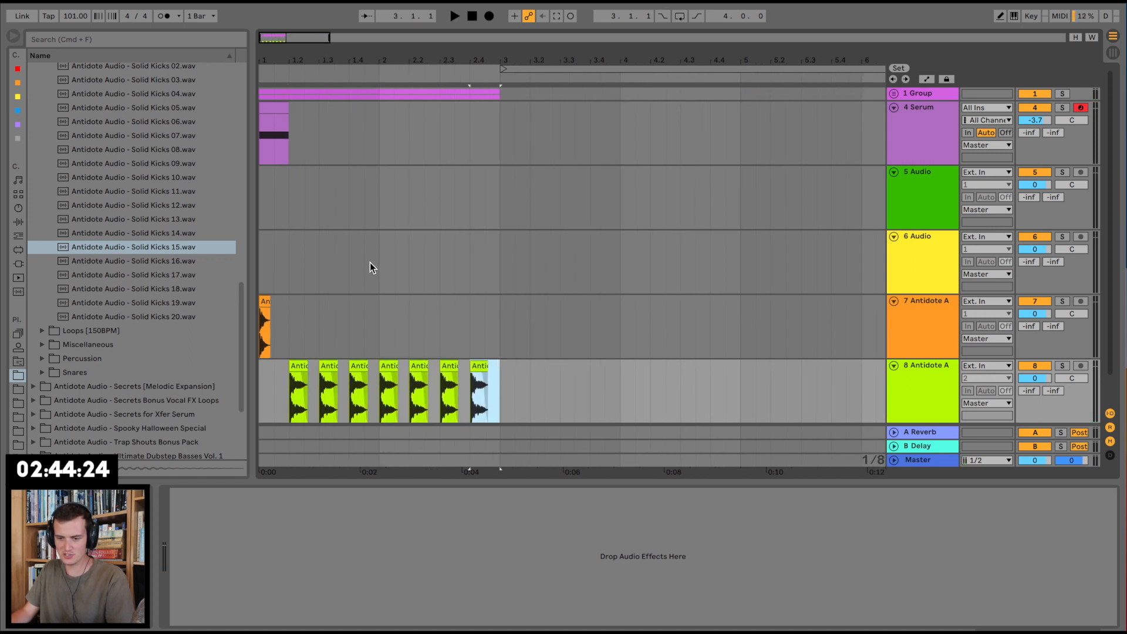
# Play the arrangement from the Mini Kicks clip at bar 1 to check the kick pattern against the bass.
pyautogui.click(265, 301)
pyautogui.press('space')
pyautogui.press('+')
pyautogui.press('+')
pyautogui.press('+')
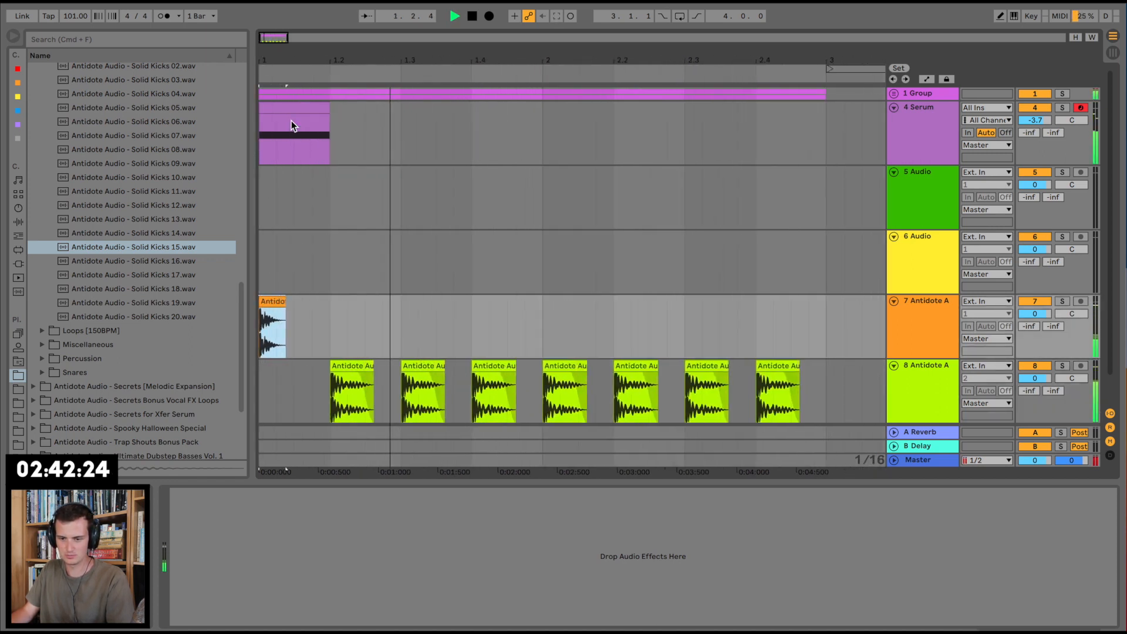
pyautogui.scroll(-2, 828, 326)
pyautogui.scroll(2, 827, 325)
pyautogui.scroll(-2, 827, 324)
pyautogui.press('space')
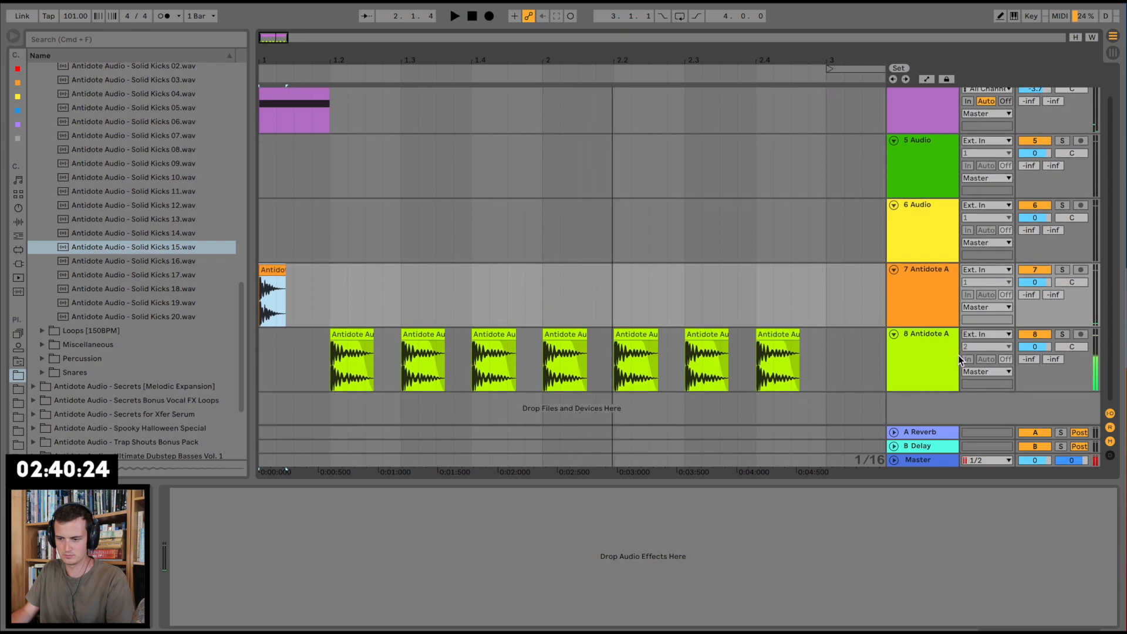
# Insert an audio track below track 8 and expand the Snares folder of the Secrets [Drums Expansion] pack.
pyautogui.click(940, 353)
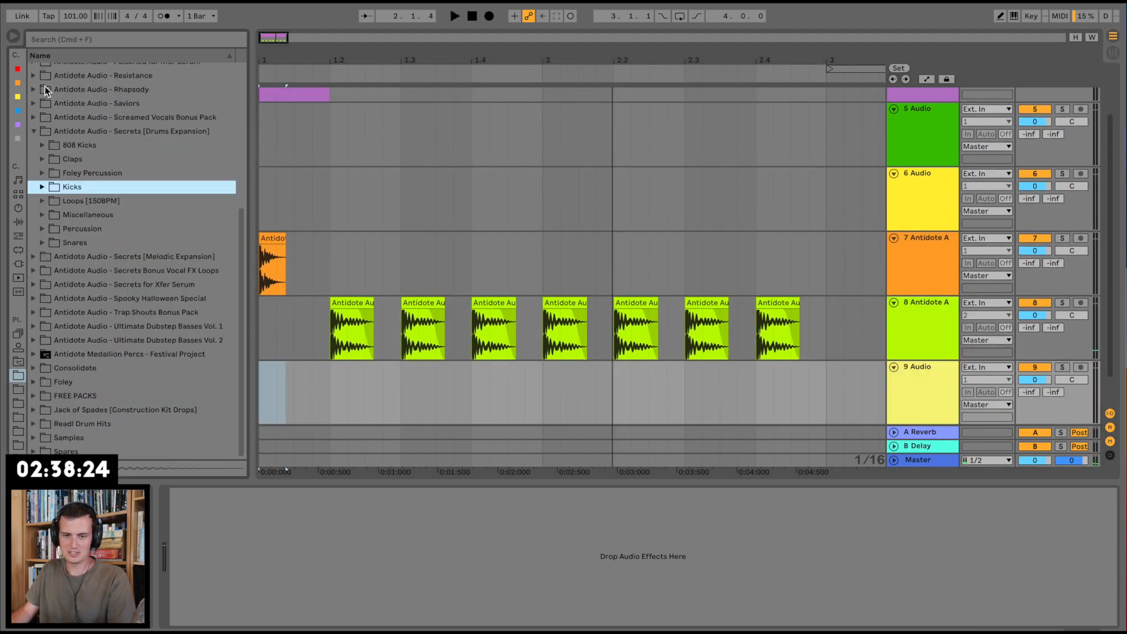
pyautogui.click(43, 242)
# Audition the Heavy Snare samples, place Heavy Snare 03 at beat 1.2 on audio track 9, and play it back.
pyautogui.click(125, 325)
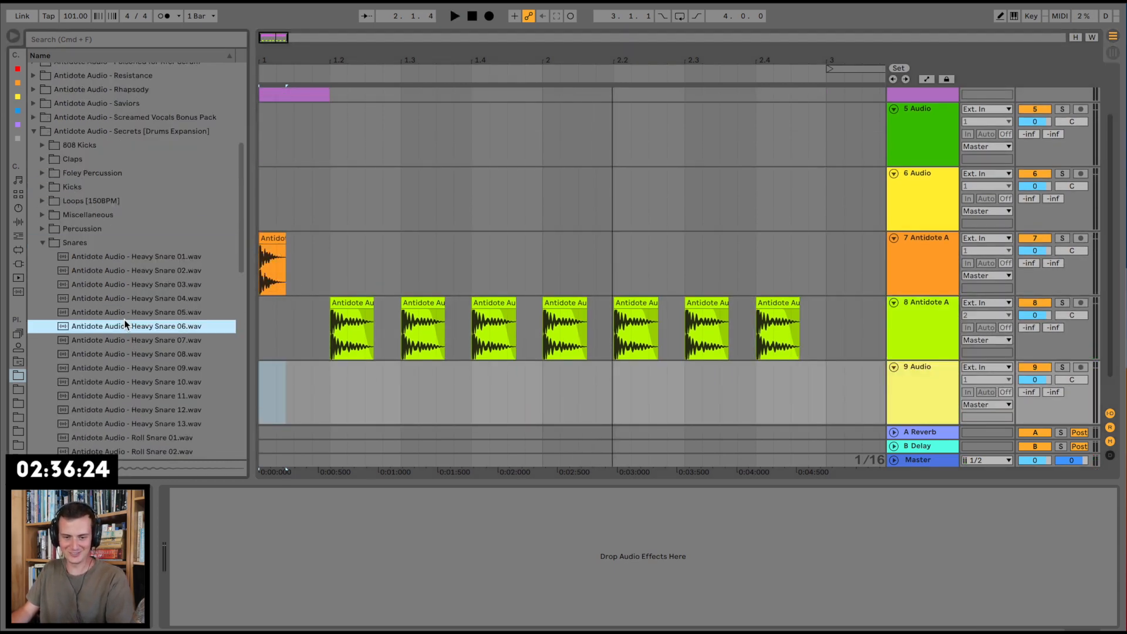
pyautogui.scroll(-3, 144, 317)
pyautogui.click(145, 315)
pyautogui.click(159, 229)
pyautogui.click(151, 217)
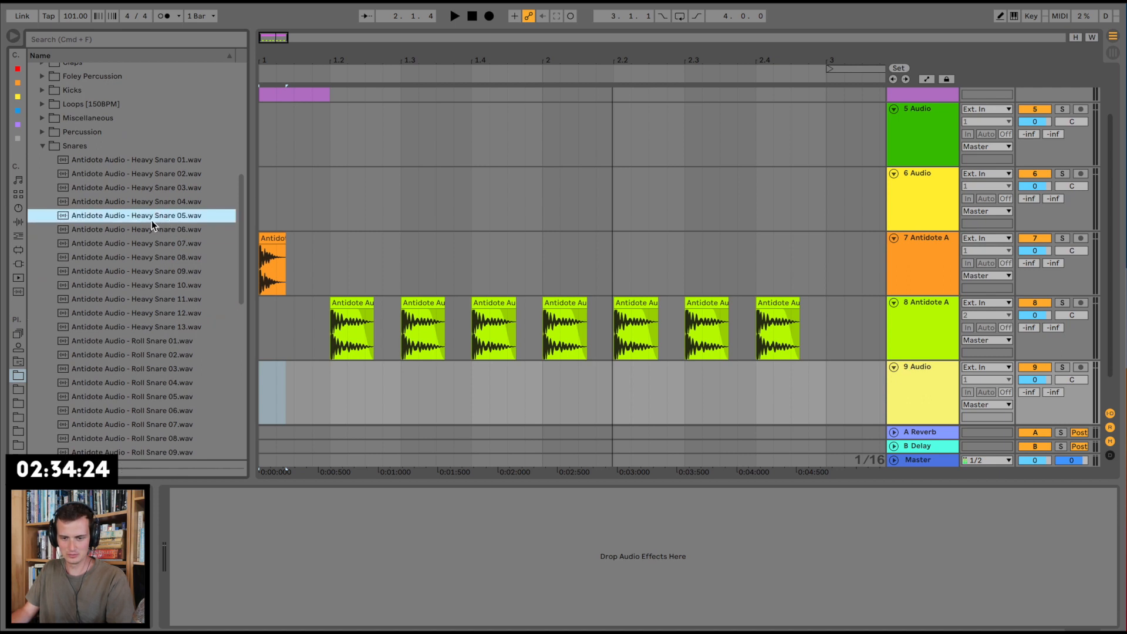
pyautogui.click(175, 286)
pyautogui.click(176, 299)
pyautogui.click(177, 328)
pyautogui.click(179, 314)
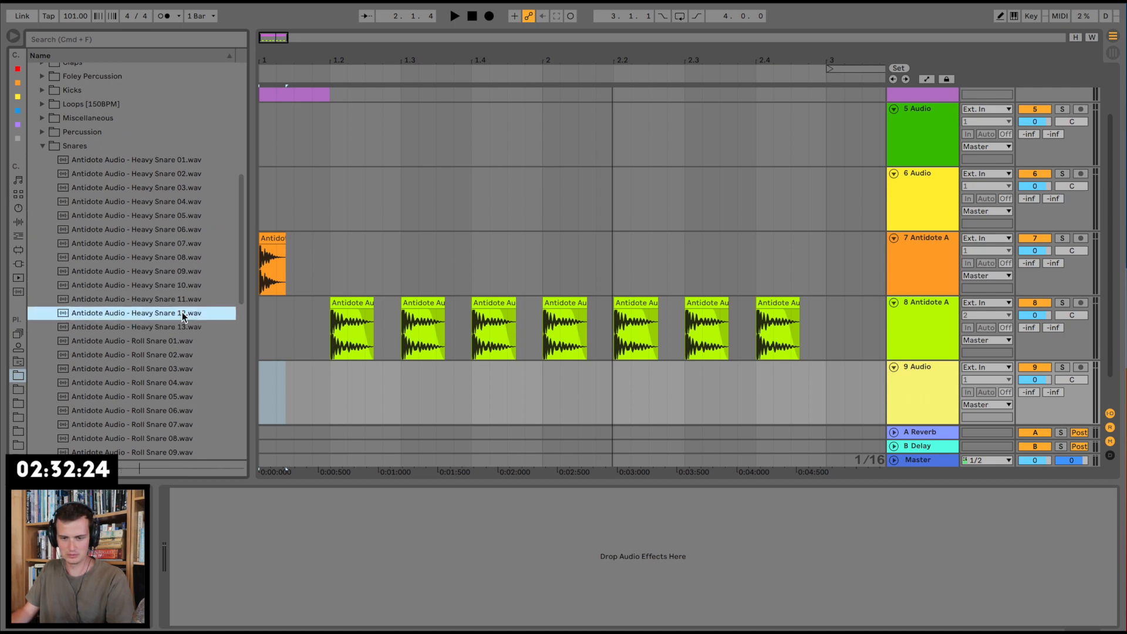
pyautogui.click(169, 301)
pyautogui.click(163, 186)
pyautogui.click(161, 174)
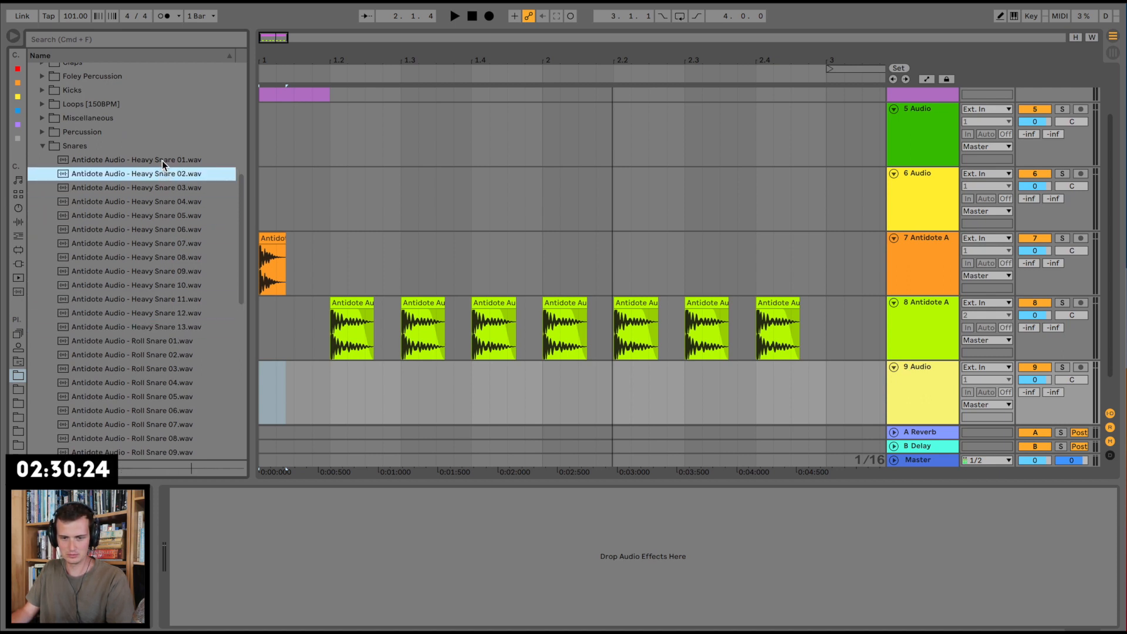
pyautogui.click(162, 160)
pyautogui.moveTo(154, 186); pyautogui.dragTo(347, 415)
pyautogui.press('space')
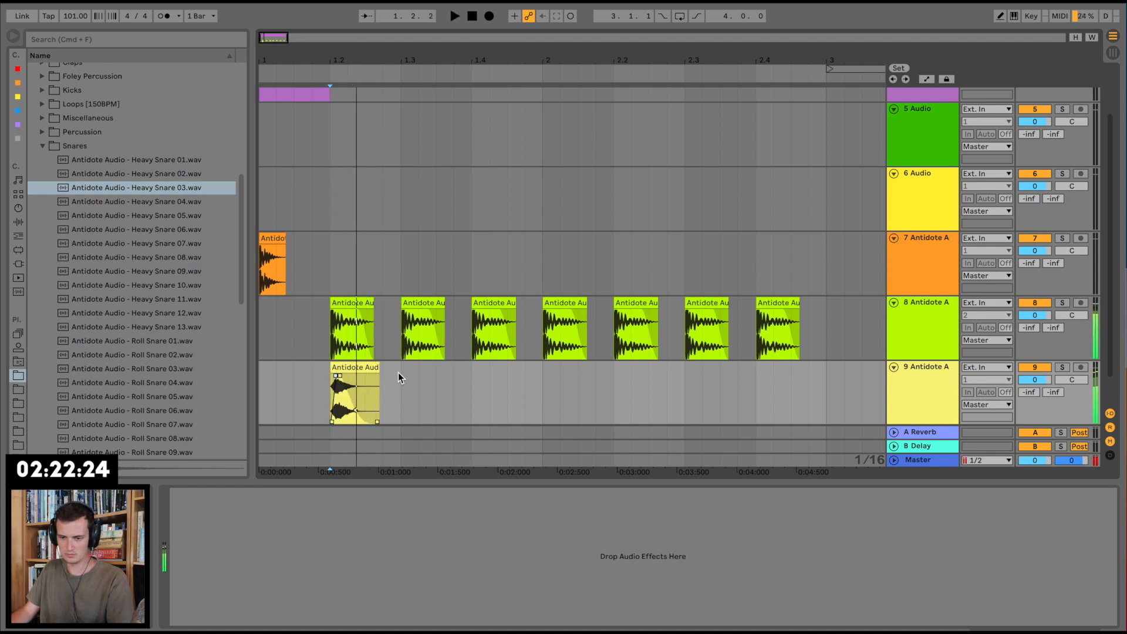
# Duplicate the two-beat snare section three times to place snares on beats 1.4, 2.2 and 2.4.
pyautogui.moveTo(398, 372); pyautogui.dragTo(287, 373)
pyautogui.press('super+d')
pyautogui.press('super+d')
pyautogui.press('super+d')
pyautogui.click(265, 382)
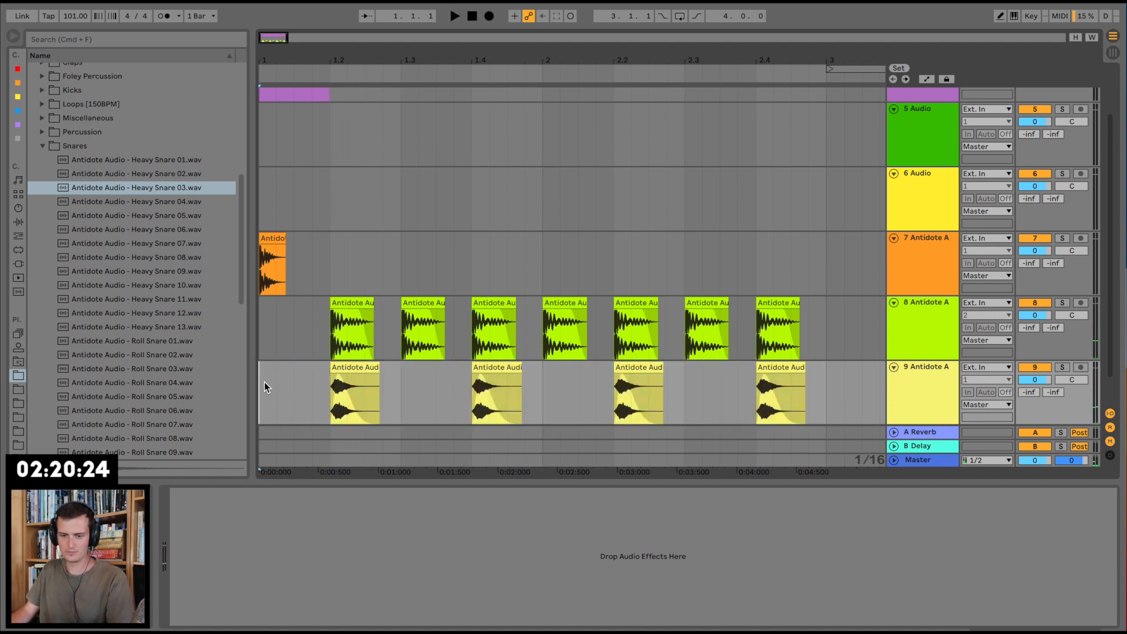
# Play the beat from the start and group the two kick tracks and the snare track.
pyautogui.press('space')
pyautogui.click(916, 287)
pyautogui.keyDown('shift'); pyautogui.click(922, 375); pyautogui.keyUp('shift')
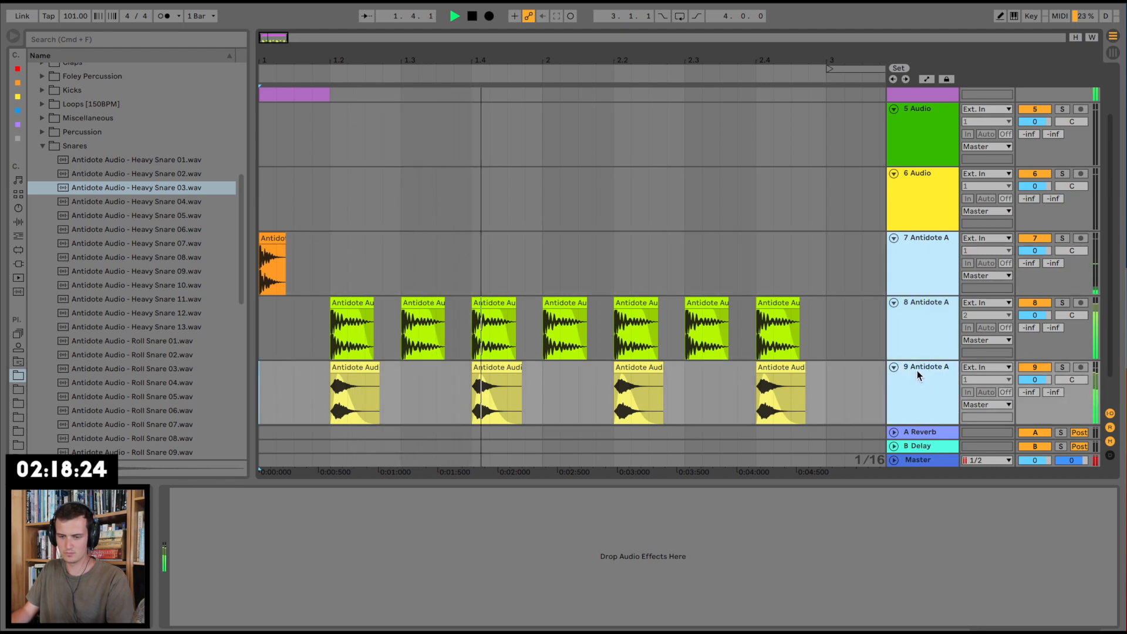
pyautogui.press('super+g')
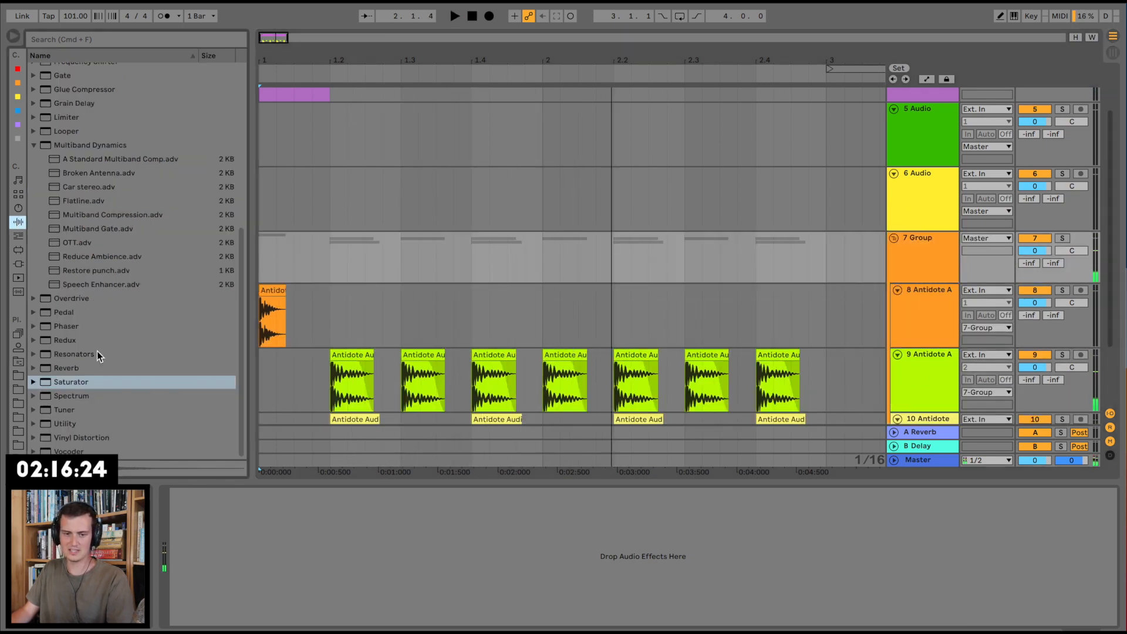
# Add the Drum Buss effect to the drum group and start playback.
pyautogui.scroll(6, 69, 217)
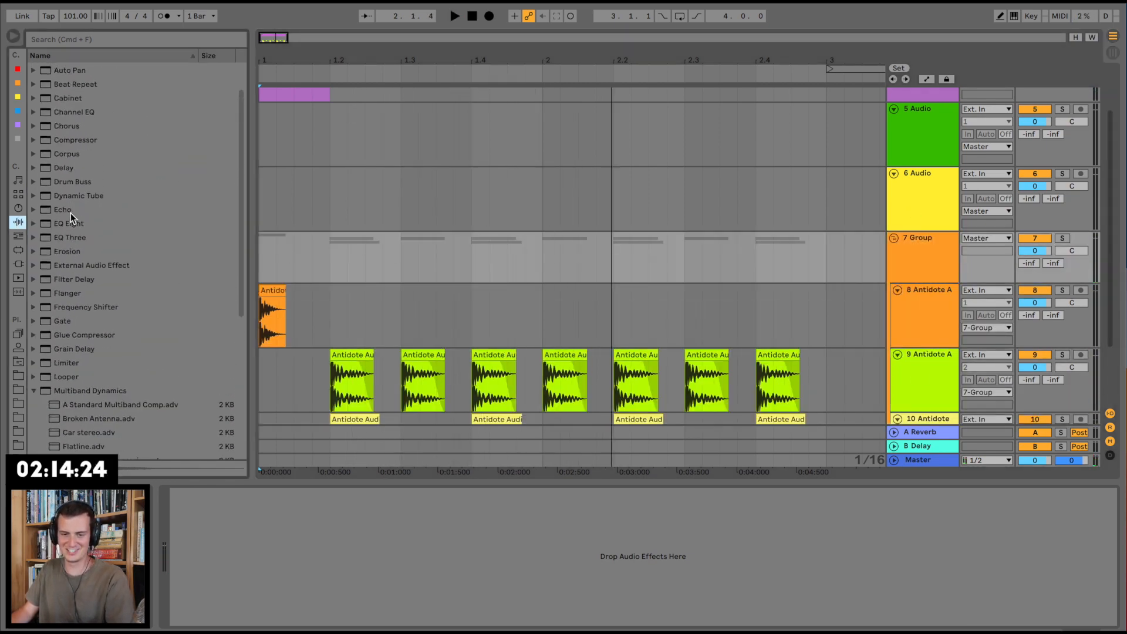
pyautogui.scroll(1, 47, 154)
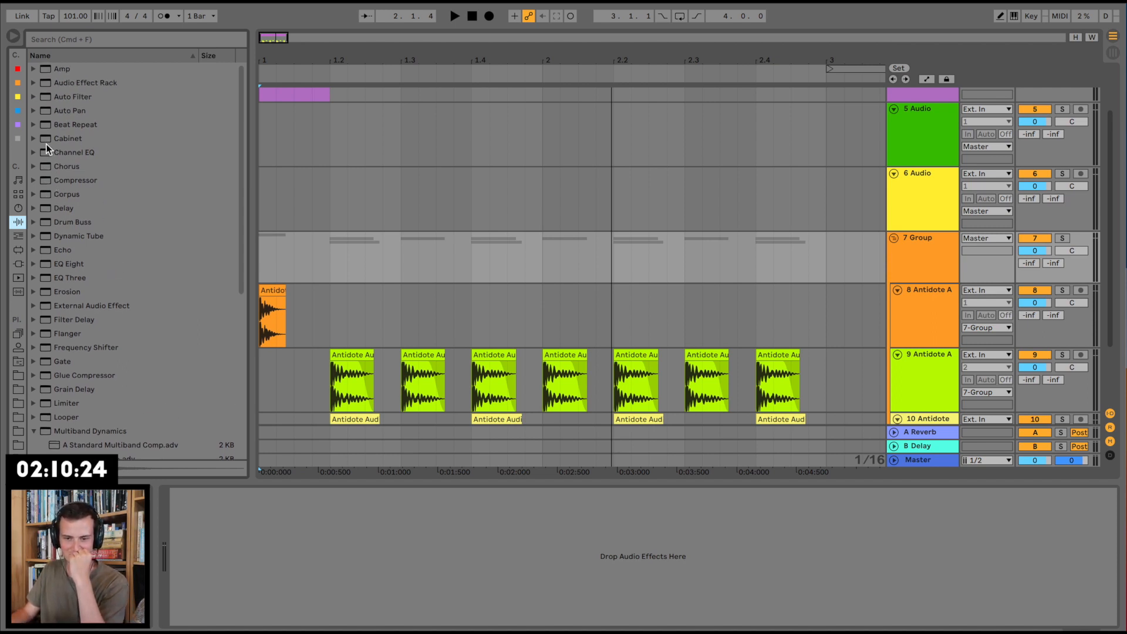
pyautogui.click(84, 222)
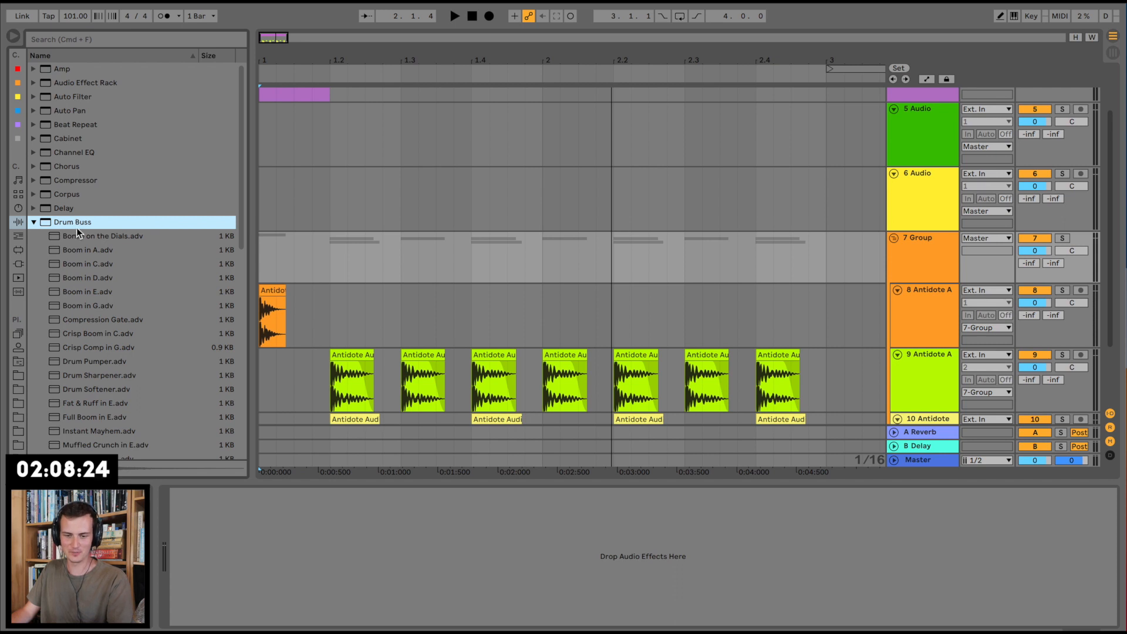
pyautogui.moveTo(76, 232); pyautogui.dragTo(267, 252)
pyautogui.press('space')
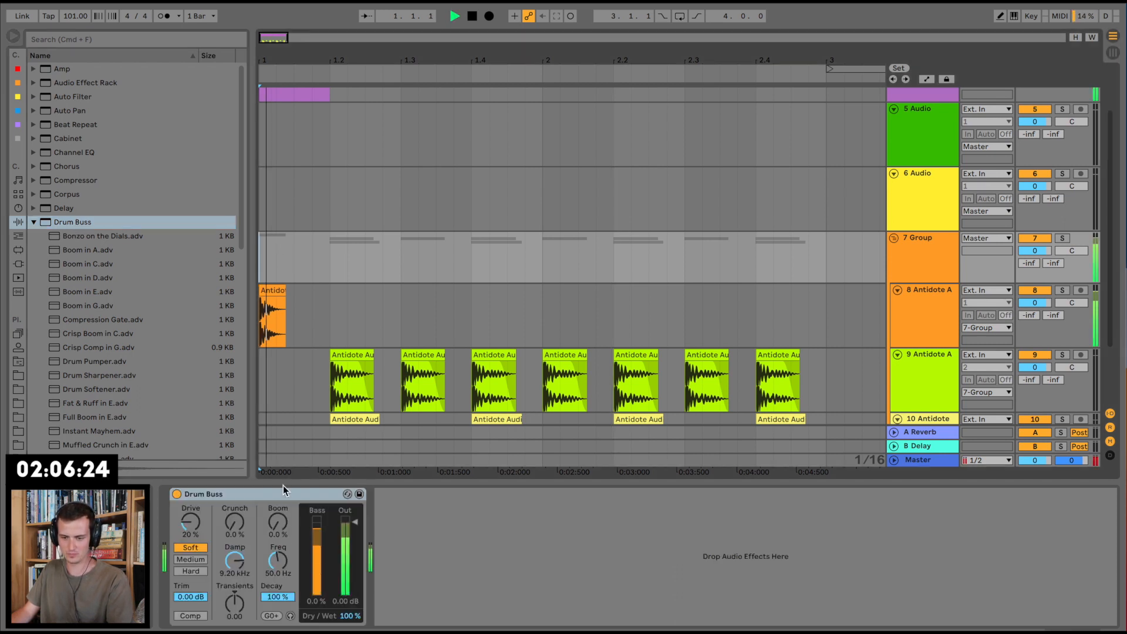
# Solo the drum group and set Drum Buss Transients to 0.70 during playback.
pyautogui.click(1063, 238)
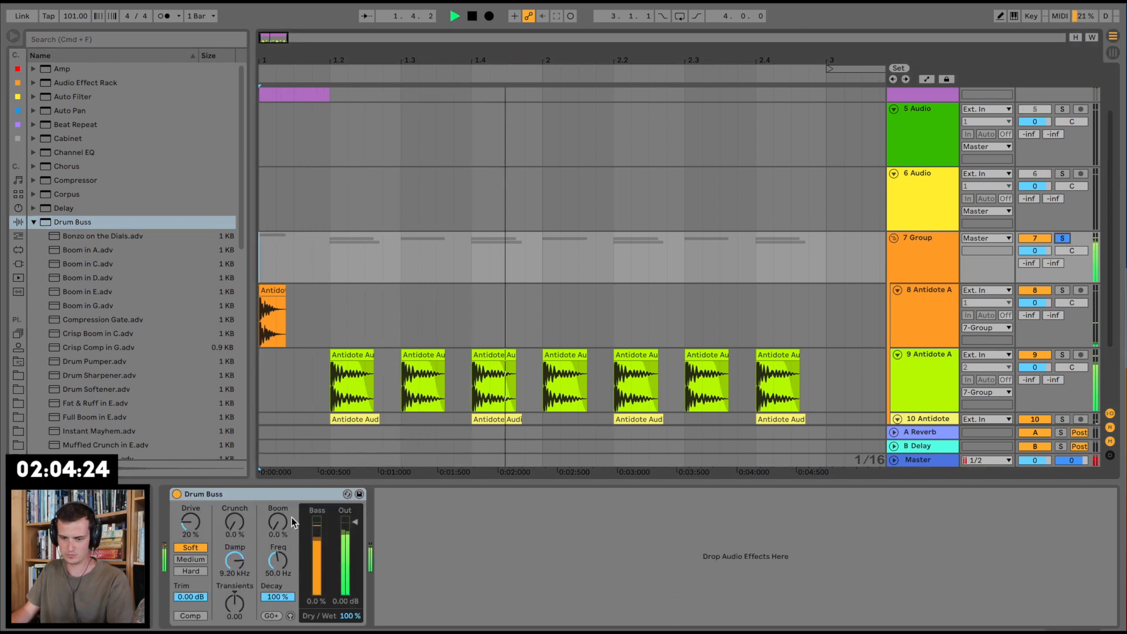
pyautogui.press('space')
pyautogui.press('space')
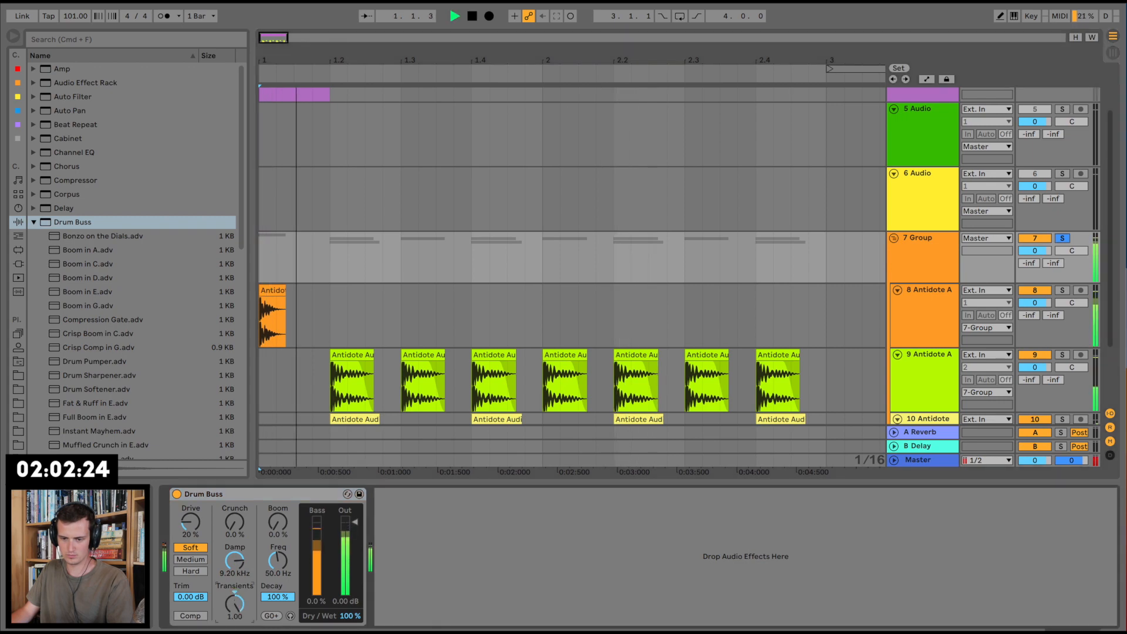
pyautogui.moveTo(237, 605); pyautogui.dragTo(237, 553)
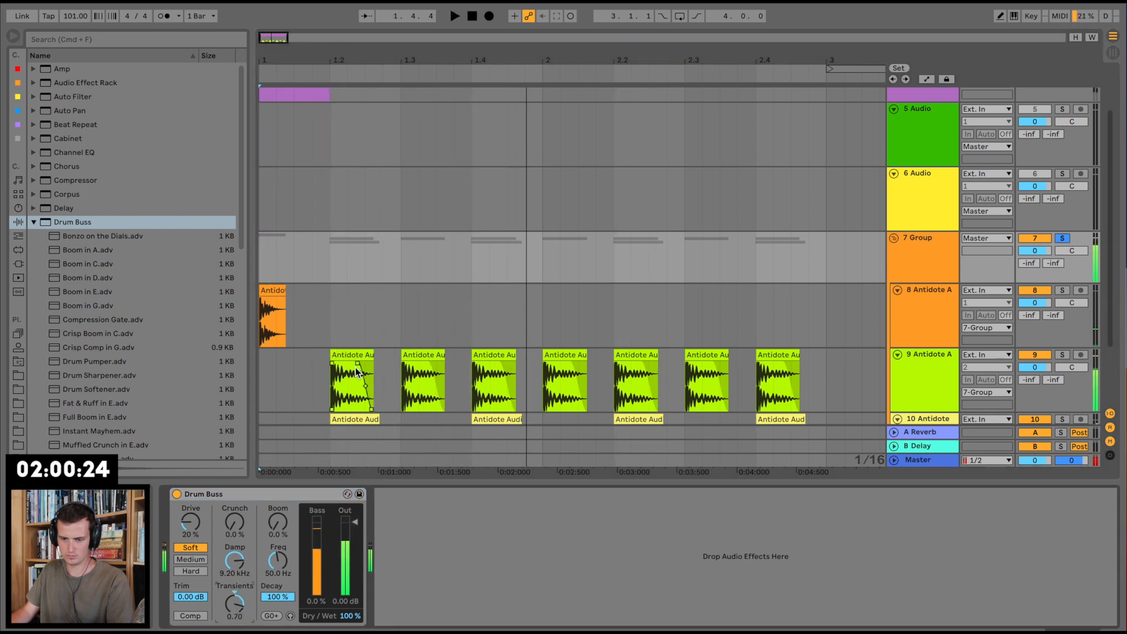
pyautogui.press('space')
# Reshape the fade-out of the Solid Kicks clip at 1.2 into a steeper early decay and delete the six kick clips after it.
pyautogui.click(333, 373)
pyautogui.press('space')
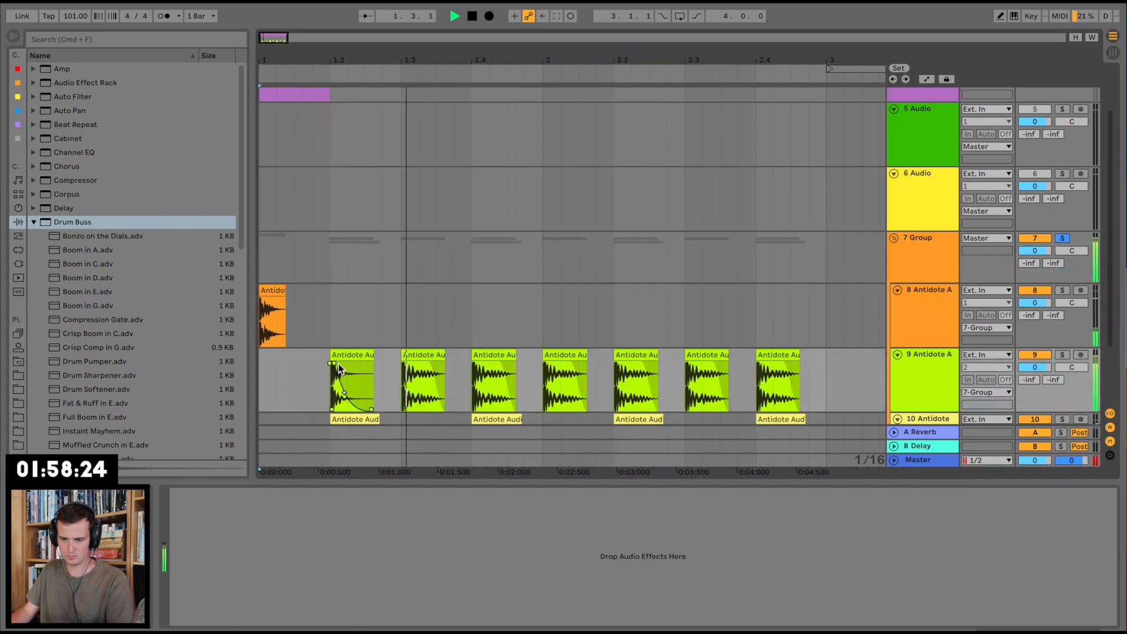
pyautogui.press('space')
pyautogui.moveTo(388, 367); pyautogui.dragTo(831, 367)
pyautogui.press('Delete')
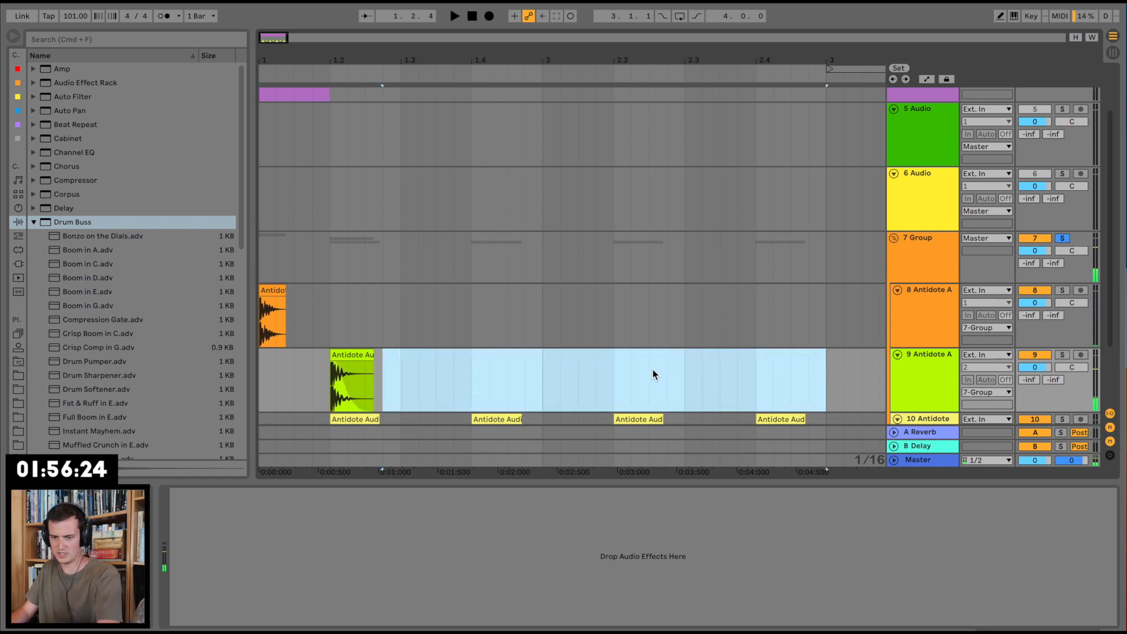
# Duplicate the reshaped one-beat kick section six times through beat 2.4 and play it from 1.2.
pyautogui.moveTo(406, 374); pyautogui.dragTo(371, 374)
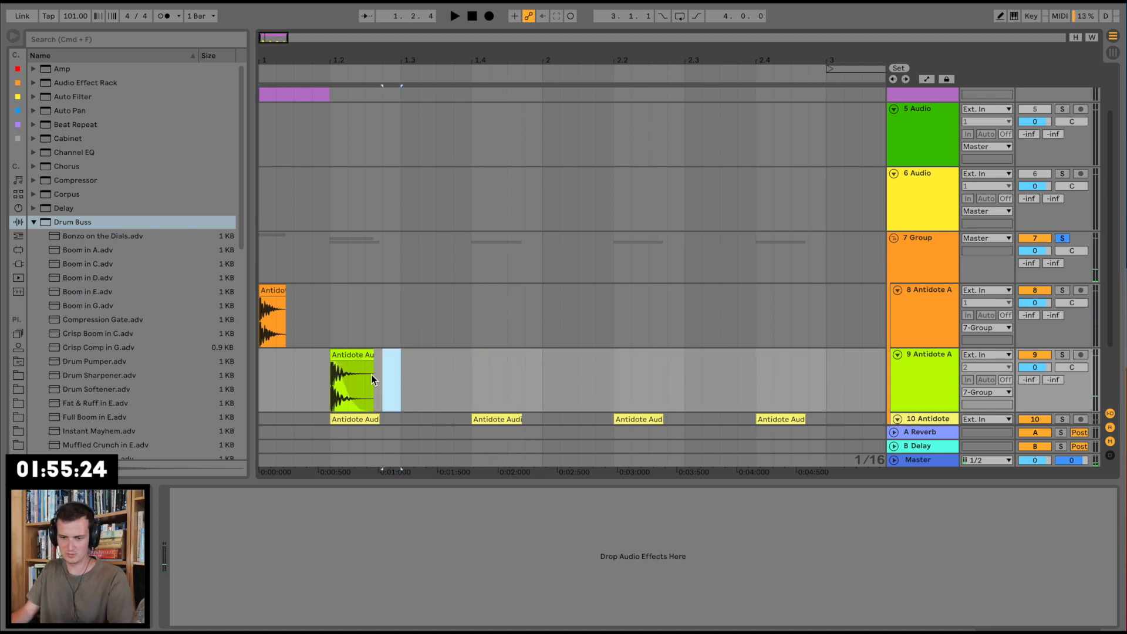
pyautogui.hotkey('ctrl', 'd')
pyautogui.hotkey('ctrl', 'd')
pyautogui.hotkey('ctrl', 'd')
pyautogui.hotkey('ctrl', 'd')
pyautogui.hotkey('ctrl', 'd')
pyautogui.hotkey('ctrl', 'd')
pyautogui.click(333, 382)
pyautogui.press('space')
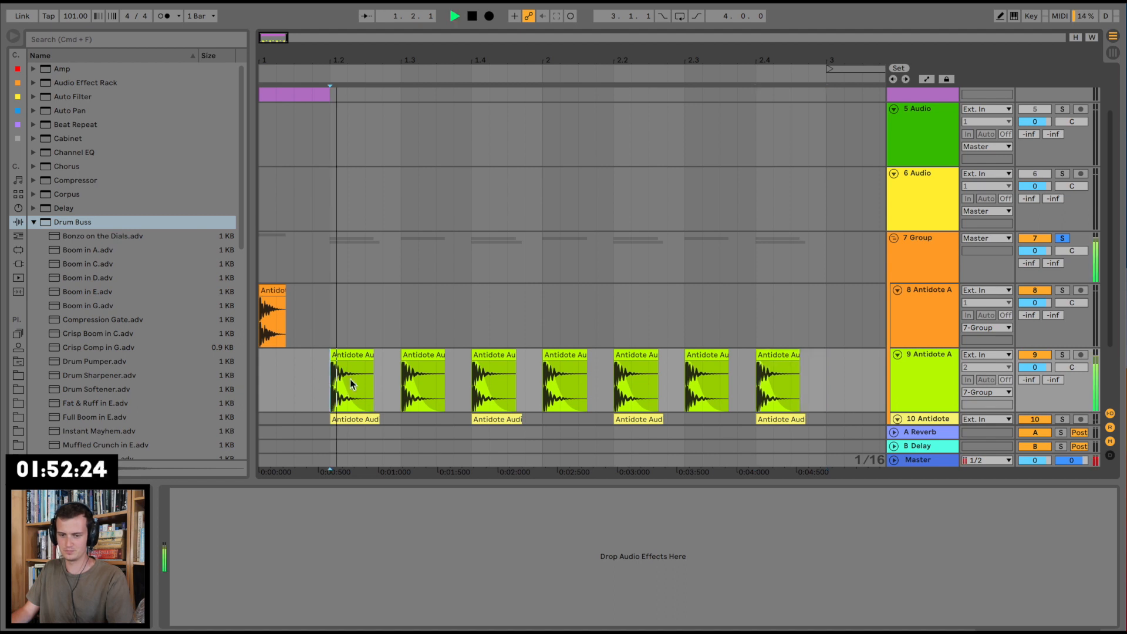
# Set the drum group's Drum Buss Damp to 2.98 kHz and Drive to 46 % during playback.
pyautogui.click(925, 259)
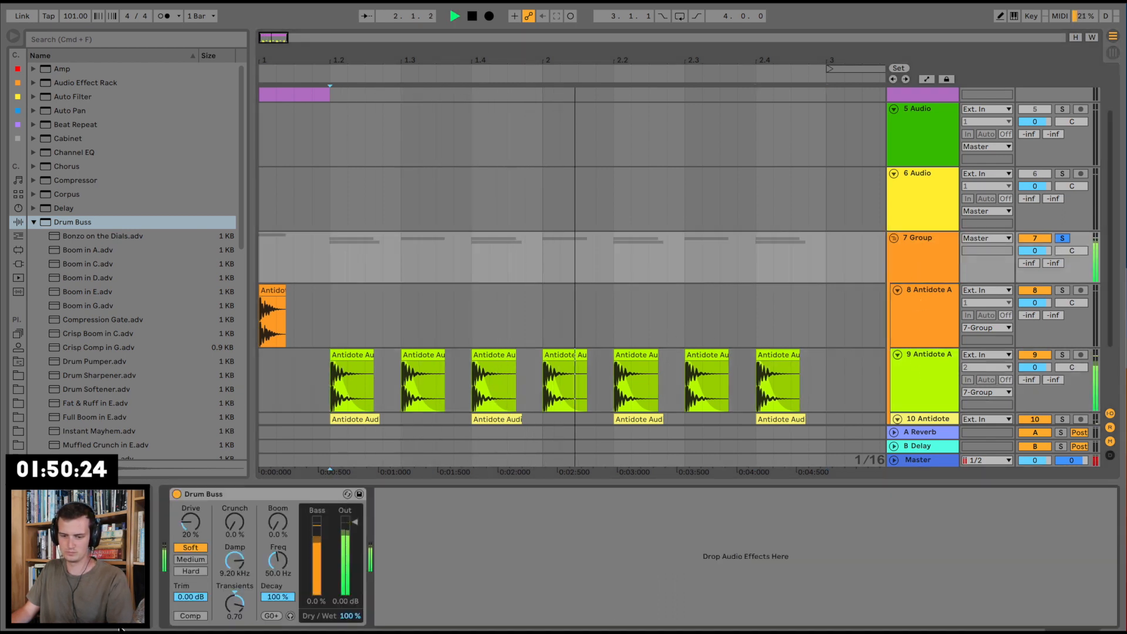
pyautogui.moveTo(235, 561); pyautogui.dragTo(188, 472)
pyautogui.moveTo(190, 534); pyautogui.dragTo(191, 556)
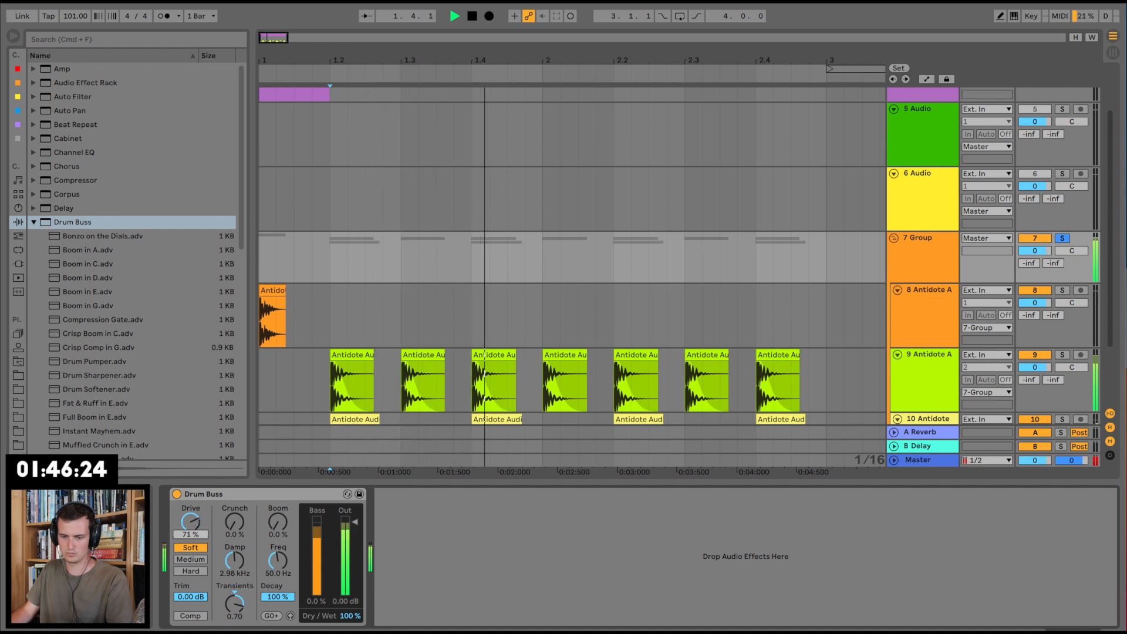
# Set Drum Buss Boom to 81 % with Freq at 45.6 Hz, and unsolo the drum group.
pyautogui.press('space')
pyautogui.moveTo(278, 522); pyautogui.dragTo(278, 474)
pyautogui.press('space')
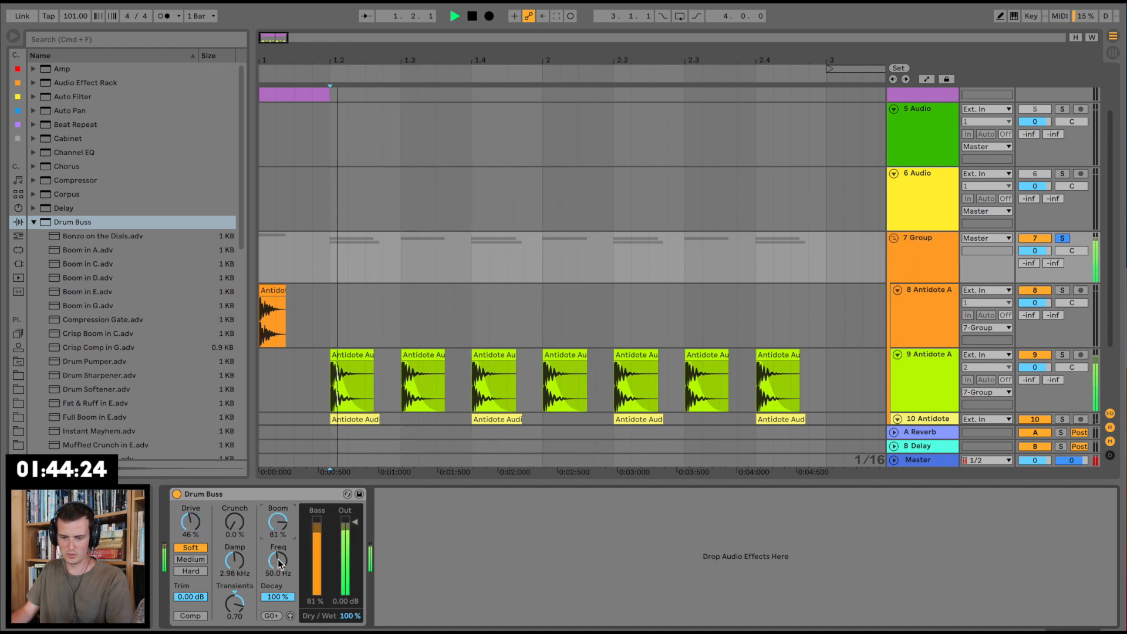
pyautogui.moveTo(279, 562); pyautogui.dragTo(279, 561)
pyautogui.click(1063, 239)
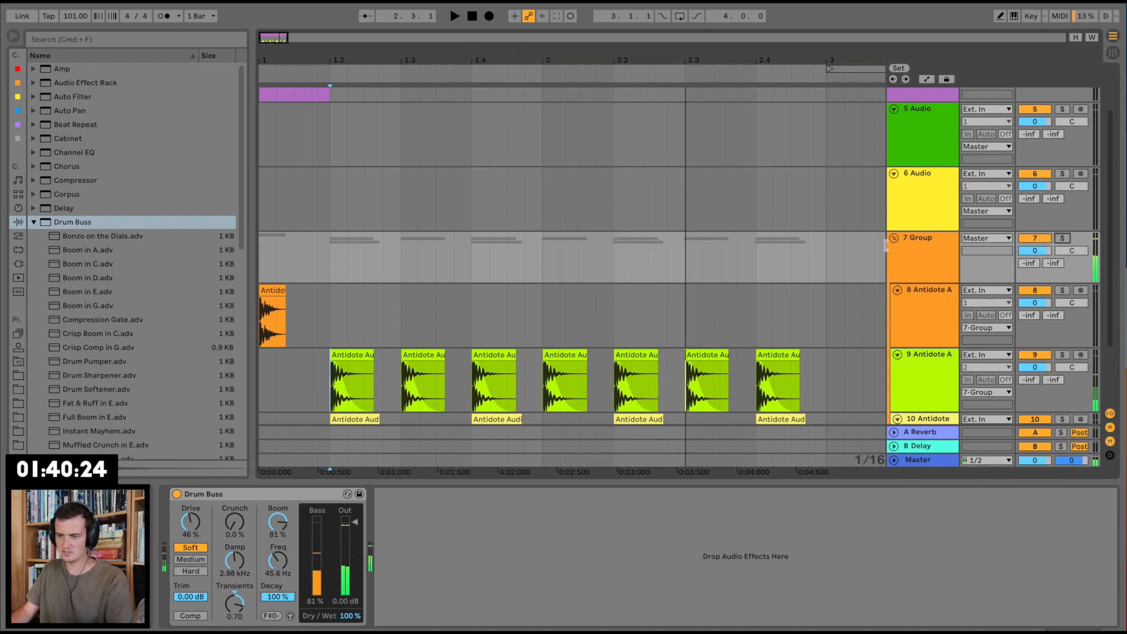
# Add EQ Eight after Drum Buss on the drum group and set band 1 to a low cut at 61.2 Hz with Q 0.75.
pyautogui.click(340, 235)
pyautogui.click(33, 222)
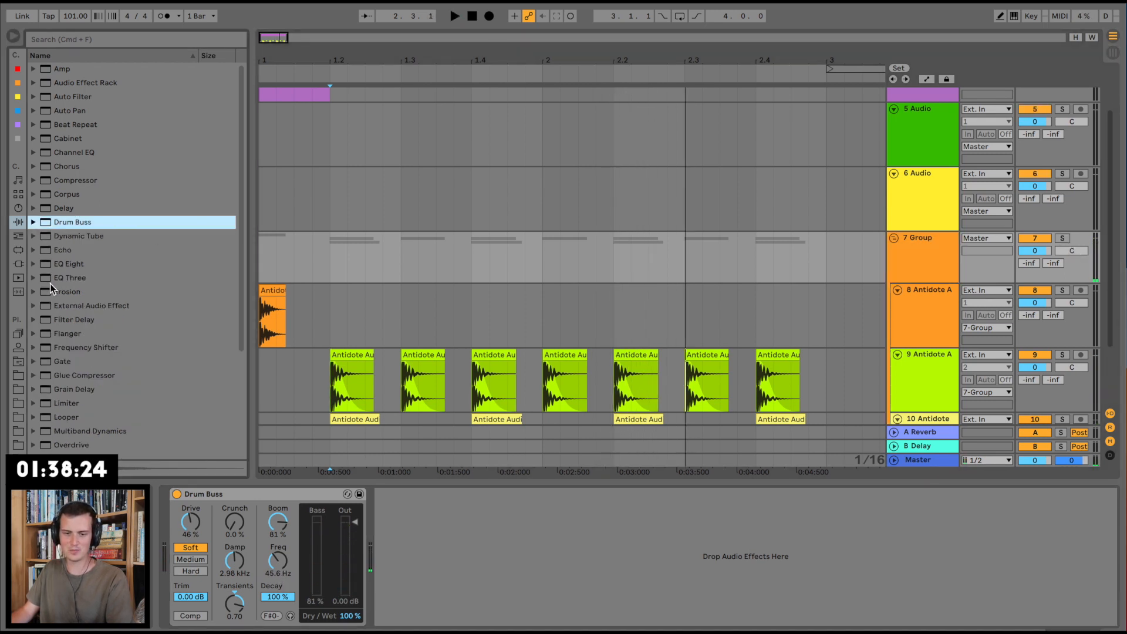
pyautogui.click(68, 264)
pyautogui.moveTo(358, 519); pyautogui.dragTo(412, 552)
pyautogui.click(428, 608)
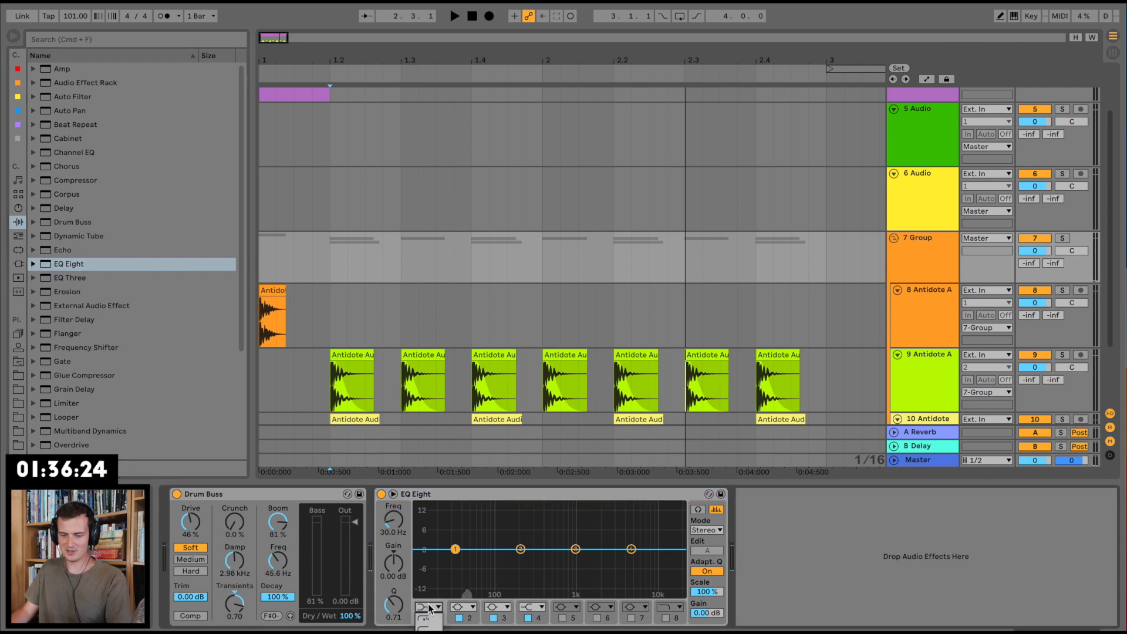
pyautogui.press('space')
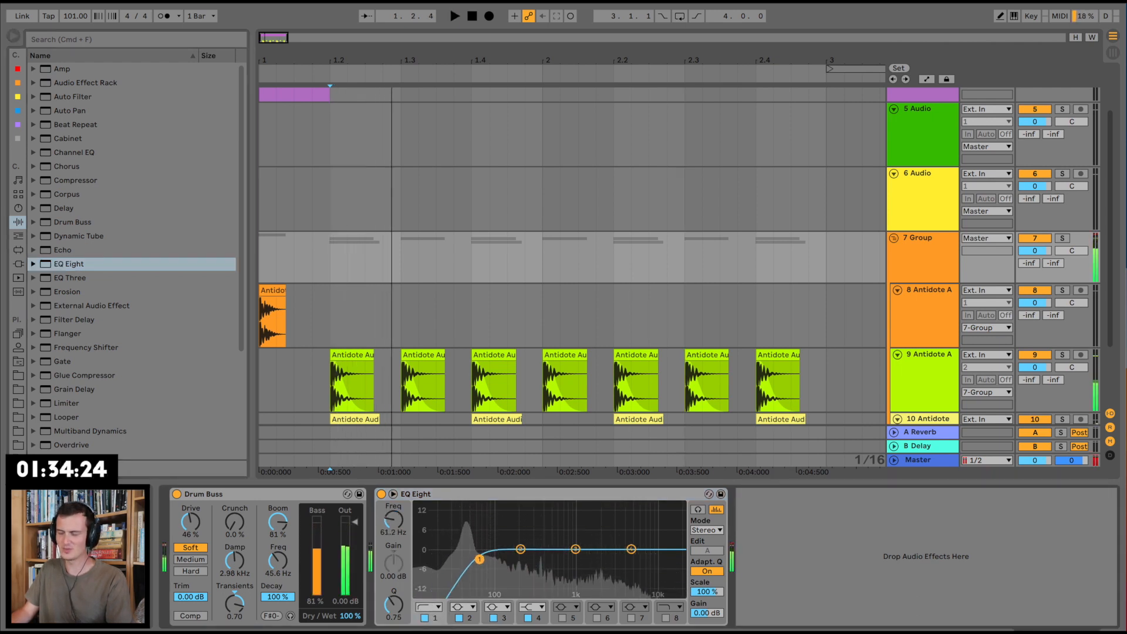
pyautogui.moveTo(455, 559); pyautogui.dragTo(479, 560)
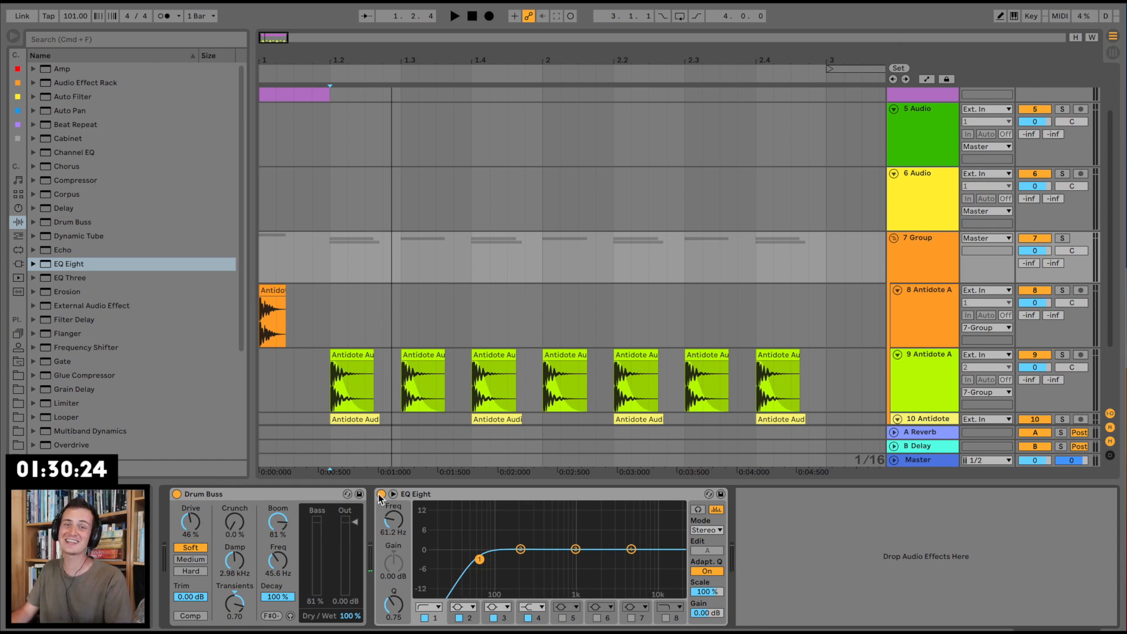
# Lower EQ Eight band 2 on the drum group to -3.60 dB at 198 Hz, and play the mix from bar 1.
pyautogui.press('space')
pyautogui.moveTo(520, 549); pyautogui.dragTo(519, 560)
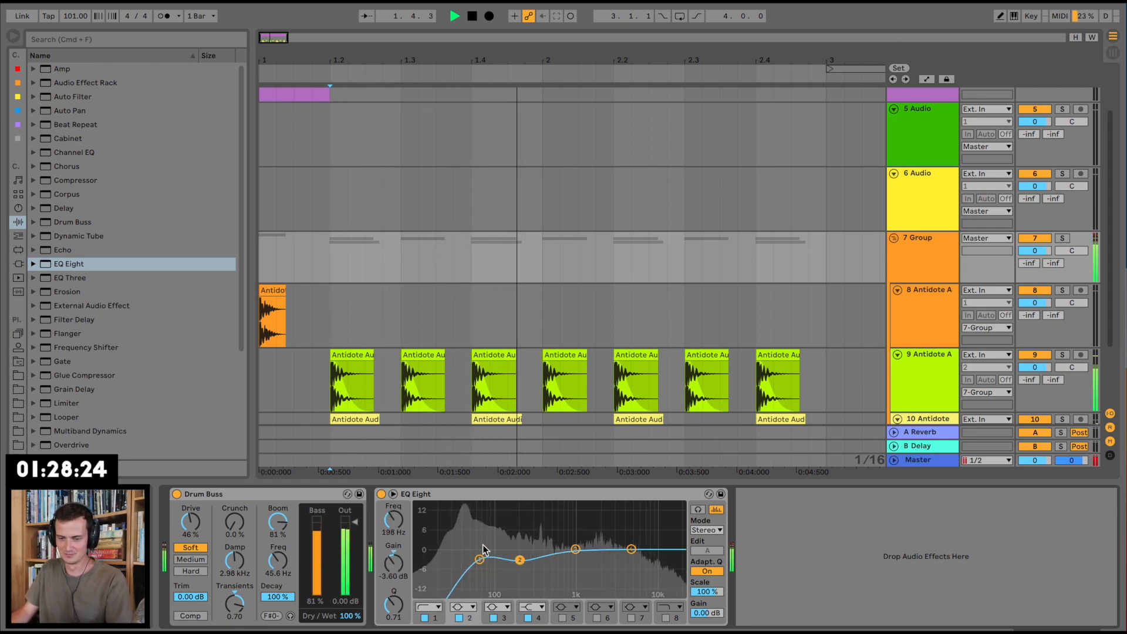
pyautogui.click(276, 289)
pyautogui.press('space')
pyautogui.press('space')
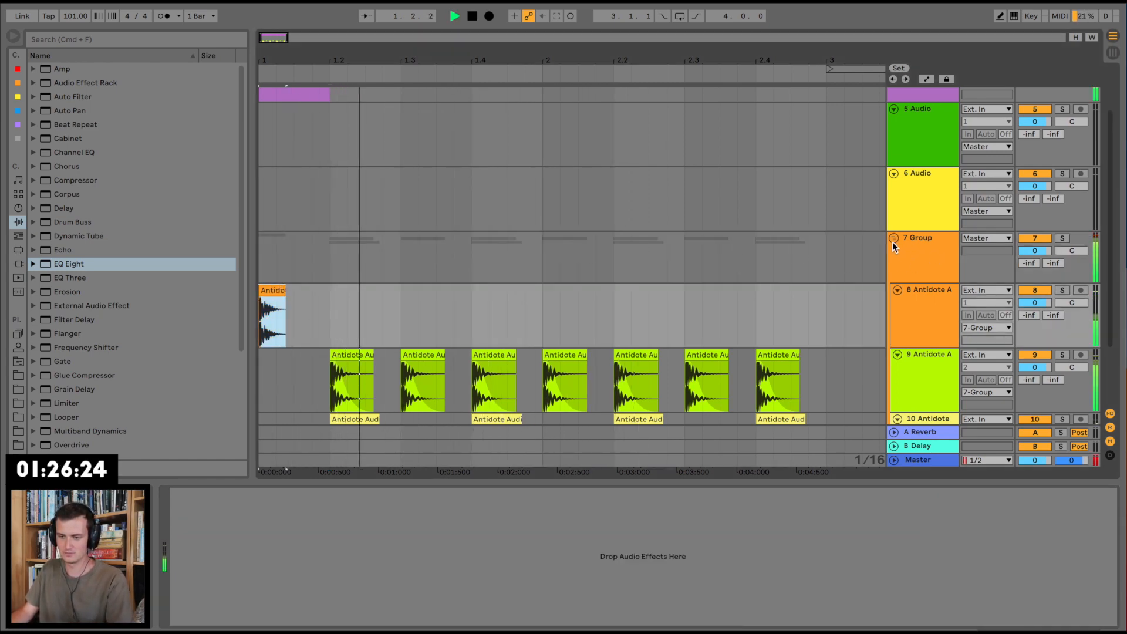
pyautogui.click(893, 240)
pyautogui.press('space')
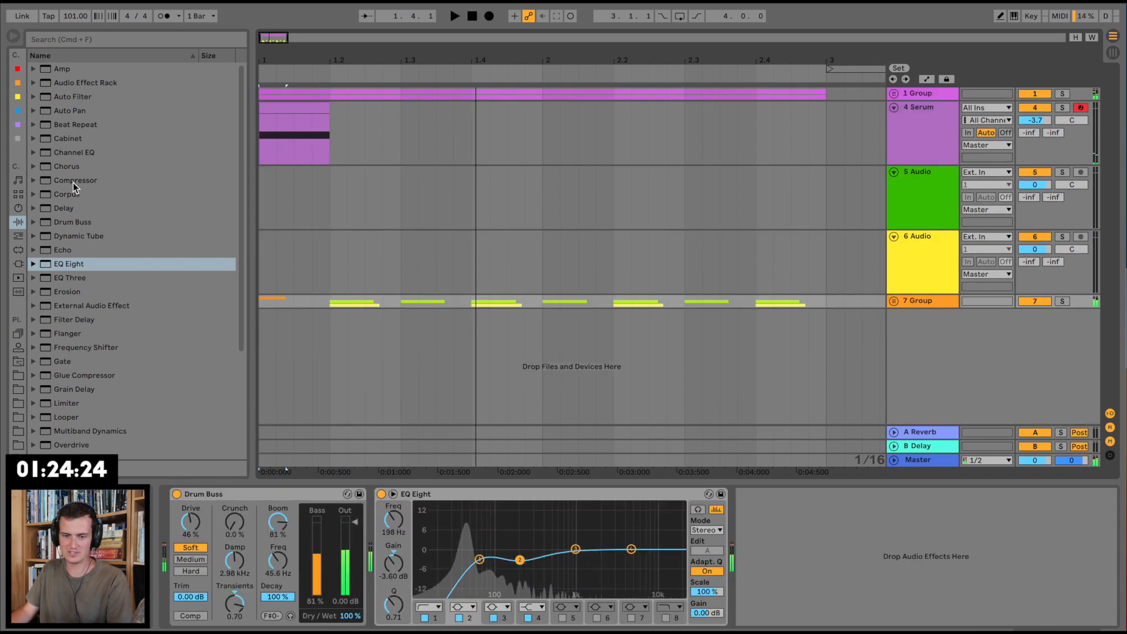
# Add a Compressor after OTT on 1 Group and enable its sidechain with track 9 (Solid Kicks) as the audio source.
pyautogui.moveTo(72, 182); pyautogui.dragTo(370, 90)
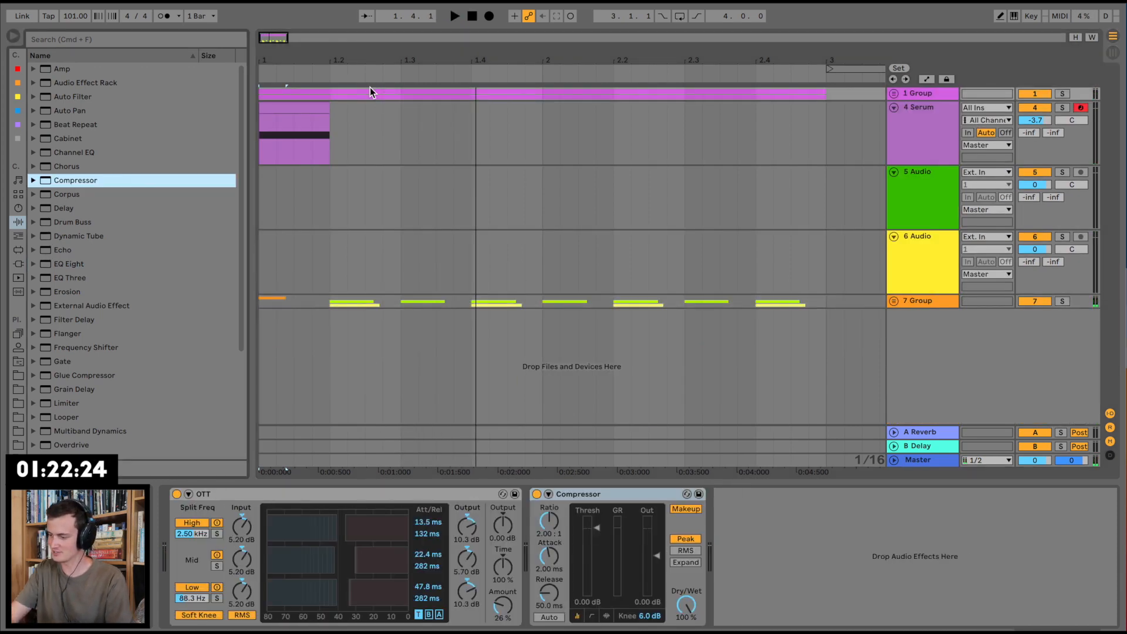
pyautogui.click(548, 494)
pyautogui.click(572, 510)
pyautogui.click(574, 530)
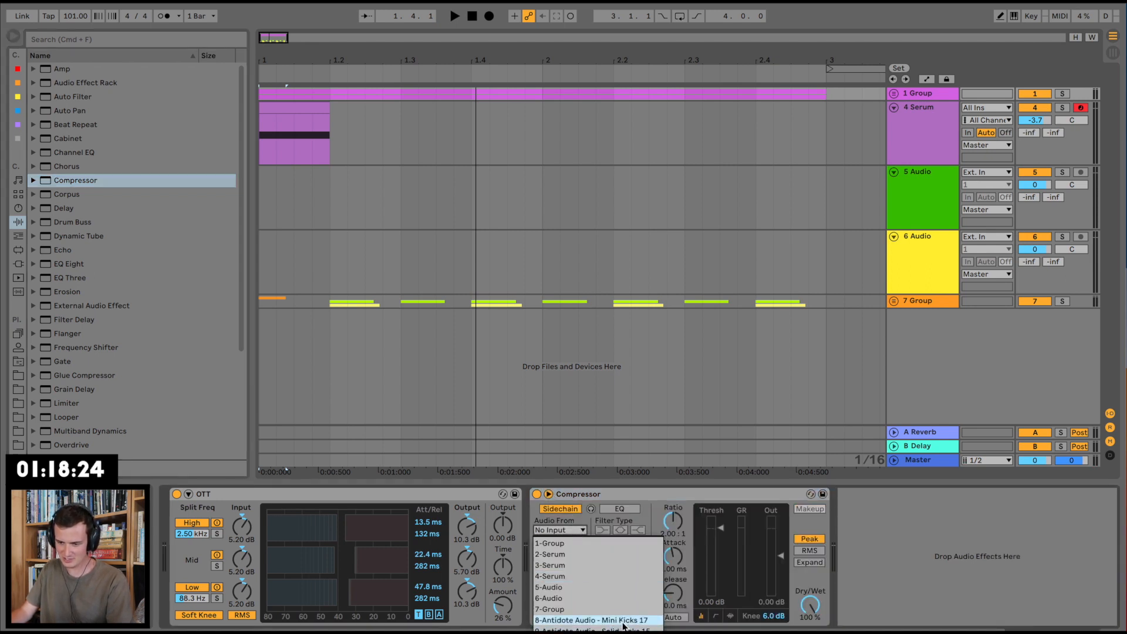
pyautogui.click(640, 628)
# Set the 1 Group Compressor's threshold to -21.3 dB, ratio to inf:1, attack to 0.01 ms and release to 6.35 ms during playback.
pyautogui.moveTo(720, 528); pyautogui.dragTo(720, 569)
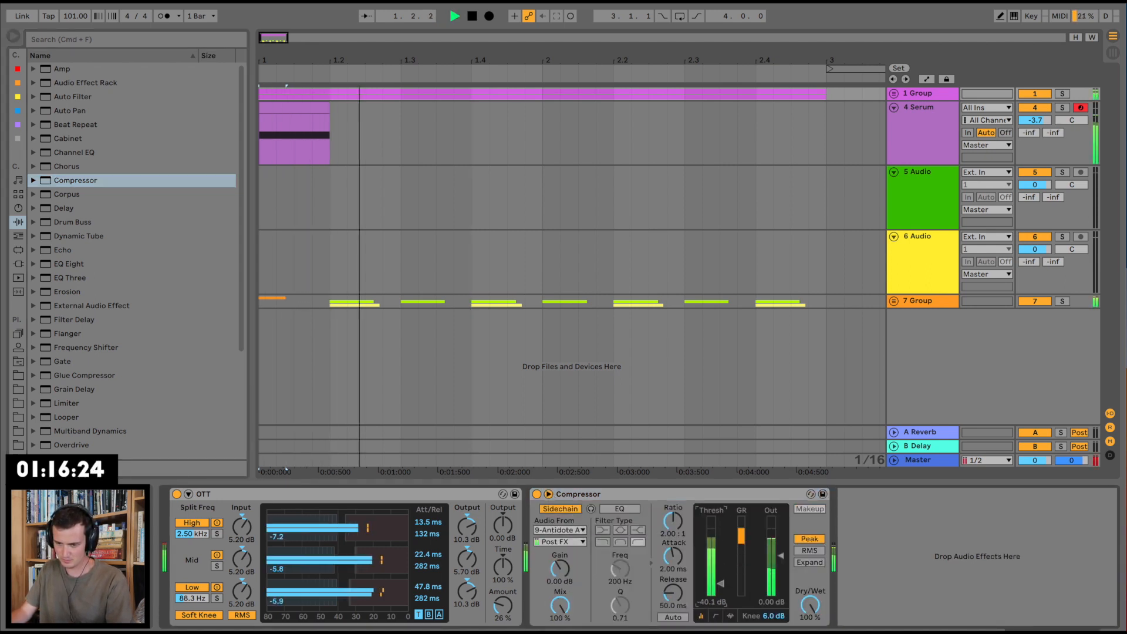
pyautogui.moveTo(673, 521); pyautogui.dragTo(674, 488)
pyautogui.moveTo(674, 557); pyautogui.dragTo(674, 607)
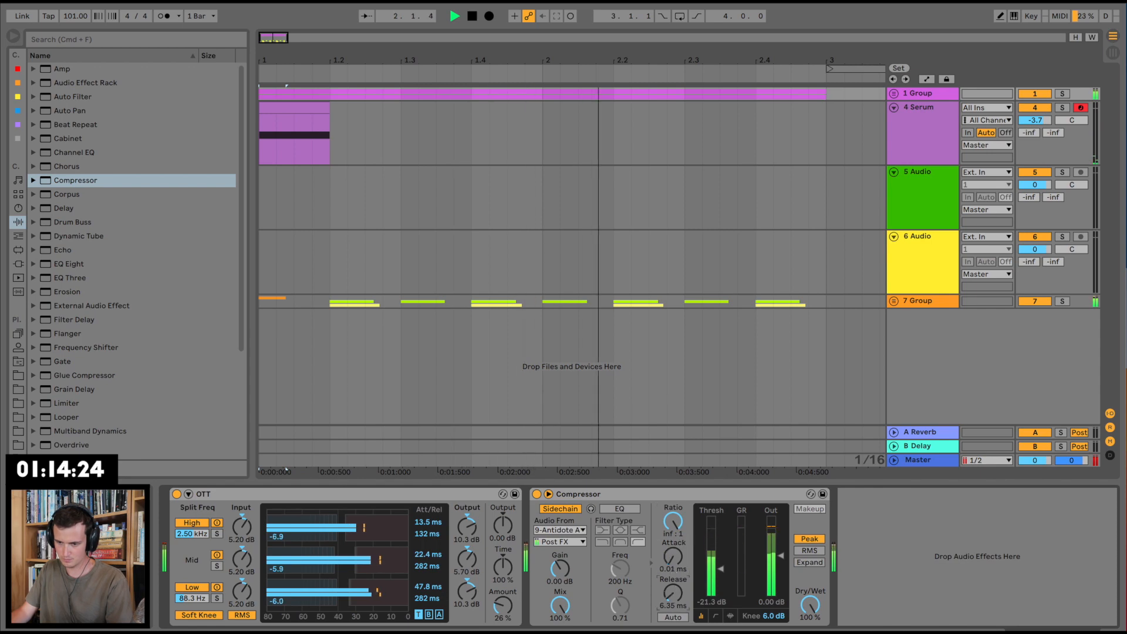
pyautogui.press('space')
# Copy the sidechain Compressor onto track 4 Serum and set its source to track 8 (Mini Kicks 17).
pyautogui.moveTo(652, 493); pyautogui.dragTo(353, 180)
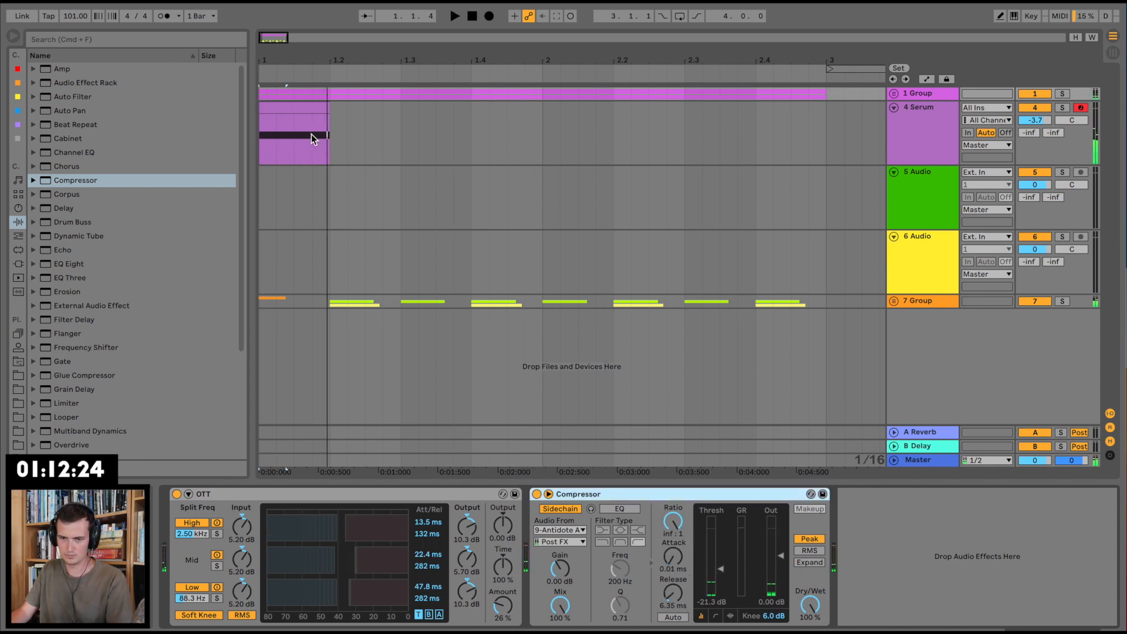
pyautogui.moveTo(313, 139); pyautogui.dragTo(327, 141)
pyautogui.click(784, 530)
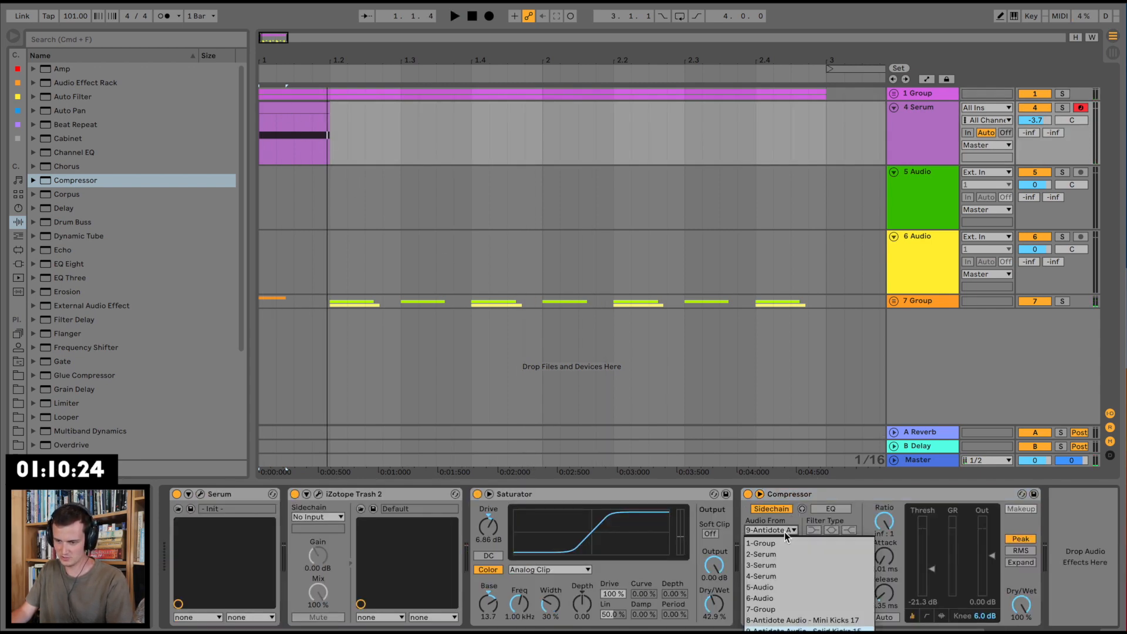
pyautogui.click(820, 619)
pyautogui.press('space')
pyautogui.press('space')
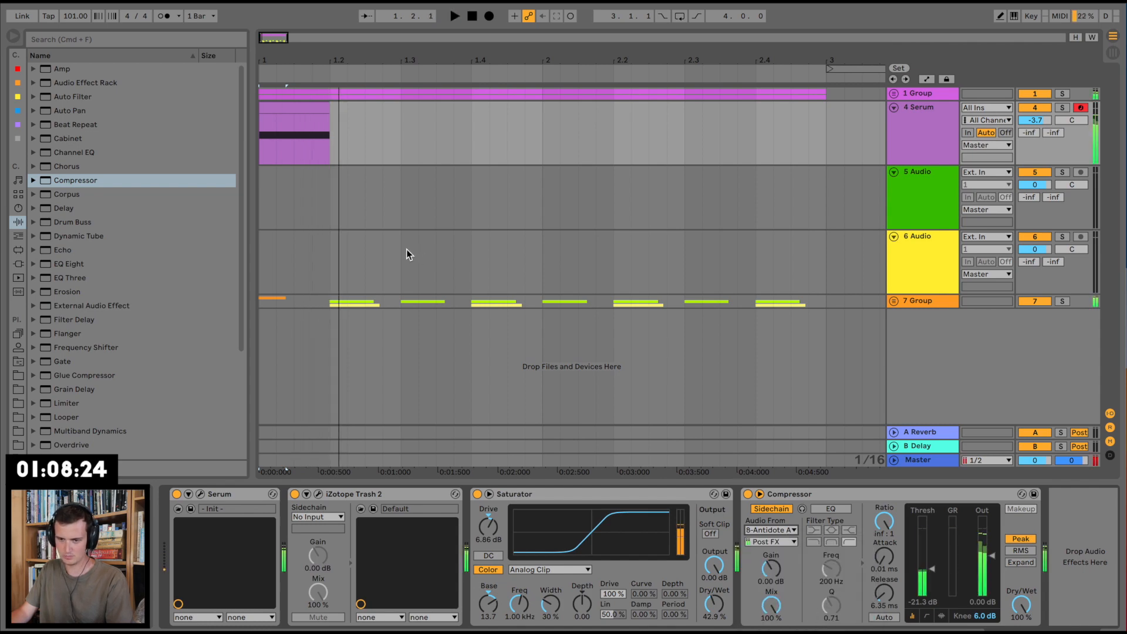
# Set the 4 Serum Compressor's threshold to -53.0 dB and release to 30.7 ms while replaying the start.
pyautogui.press('space')
pyautogui.press('space')
pyautogui.press('space')
pyautogui.moveTo(932, 569); pyautogui.dragTo(932, 590)
pyautogui.press('space')
pyautogui.press('space')
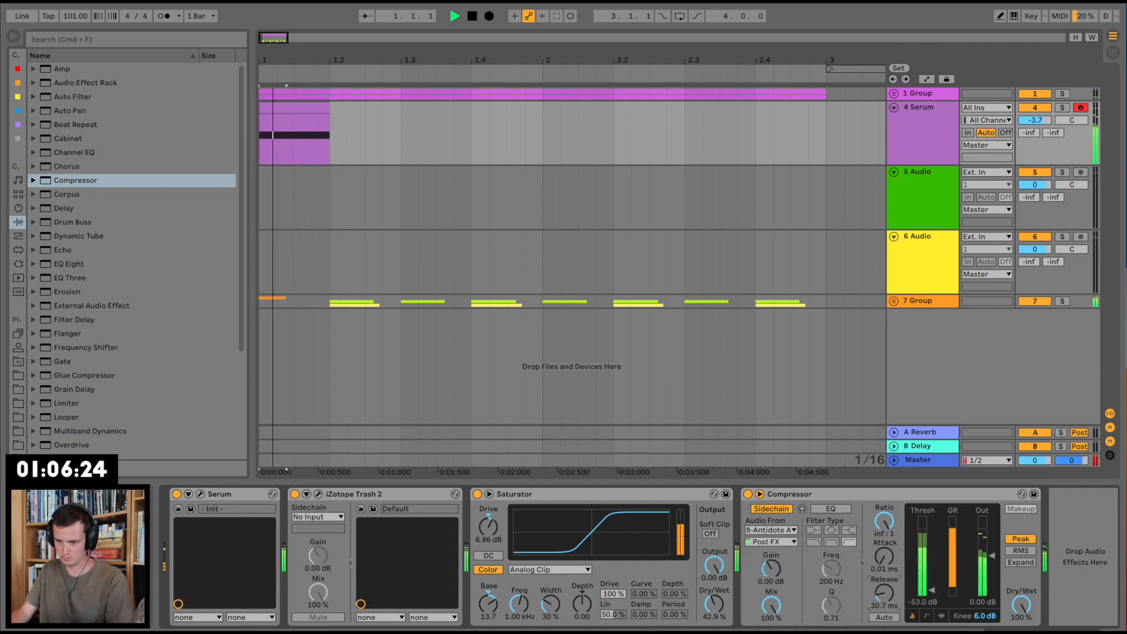
# Set the 1 Group Compressor's threshold to -33.1 dB and release to 24.8 ms during playback.
pyautogui.click(918, 95)
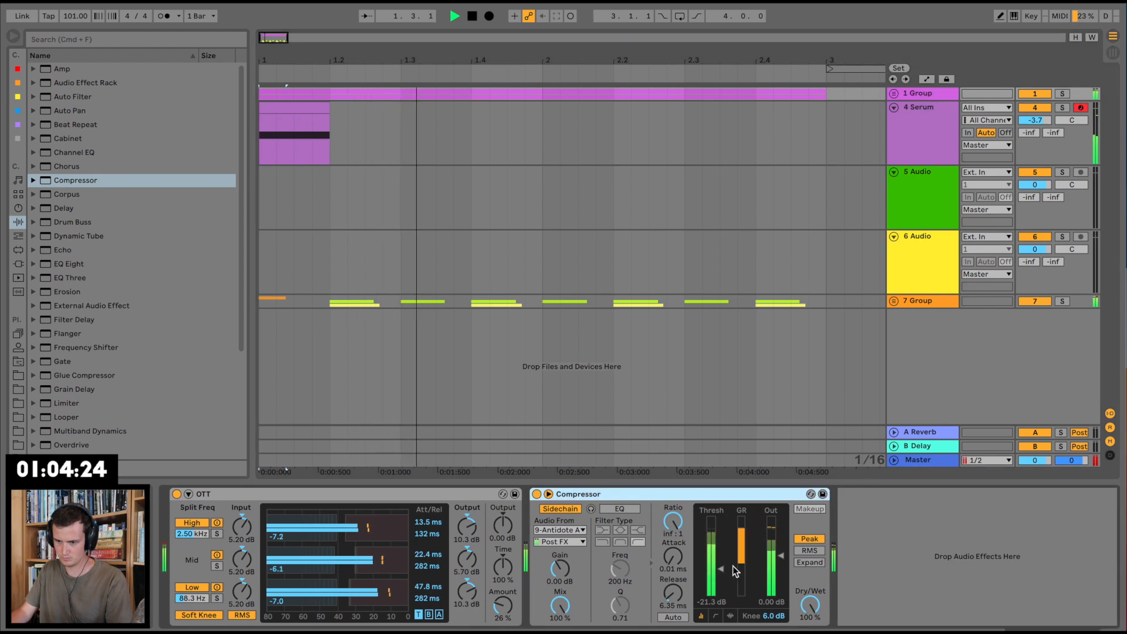
pyautogui.moveTo(721, 568); pyautogui.dragTo(673, 600)
pyautogui.press('space')
pyautogui.press('space')
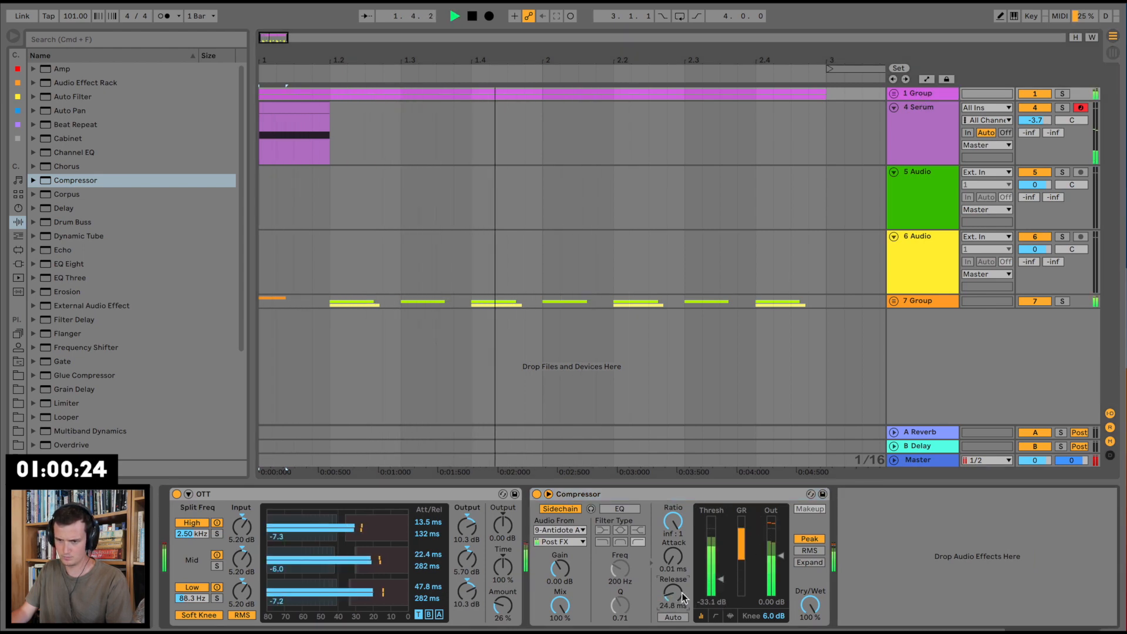
# Insert an audio track below the drum group and open the Loops [150BPM] folder of the Secrets drums expansion.
pyautogui.click(918, 302)
pyautogui.press('super+t')
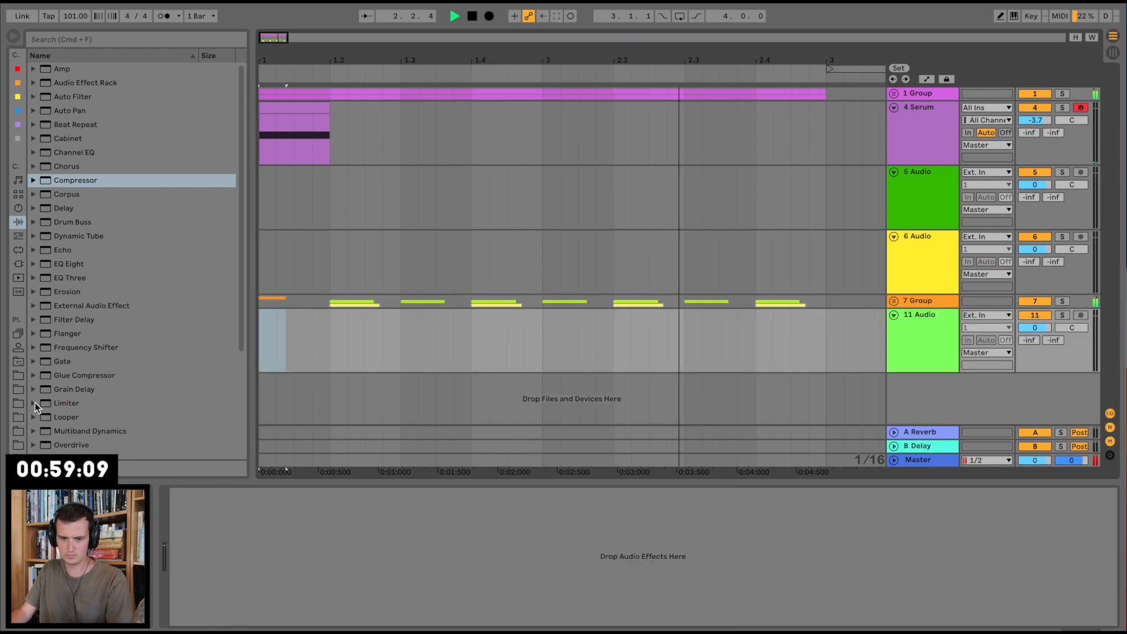
pyautogui.press('space')
pyautogui.click(18, 376)
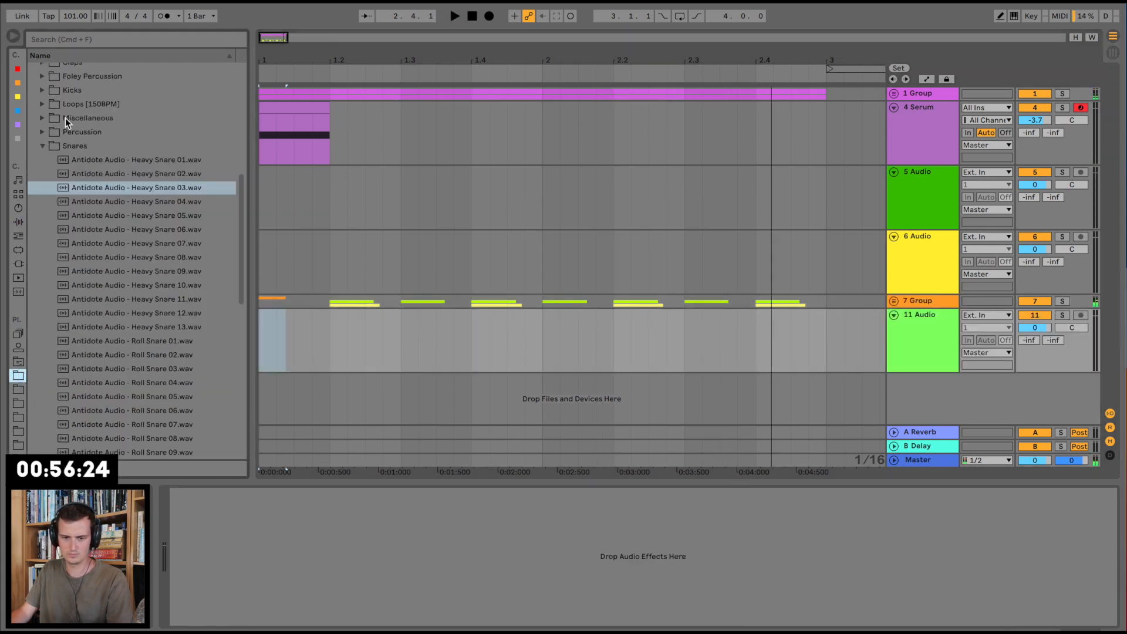
pyautogui.click(47, 145)
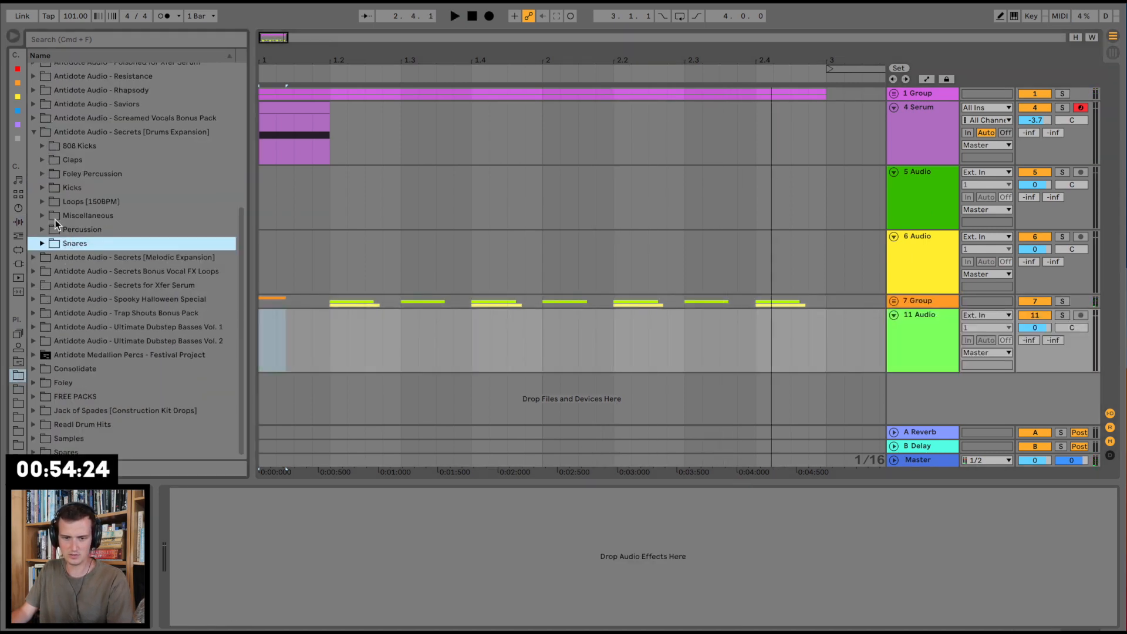
pyautogui.click(43, 202)
# Audition the 150BPM loops and place Top Loop 03 at bar 1 of the new audio track.
pyautogui.click(127, 289)
pyautogui.scroll(-2, 161, 301)
pyautogui.click(161, 303)
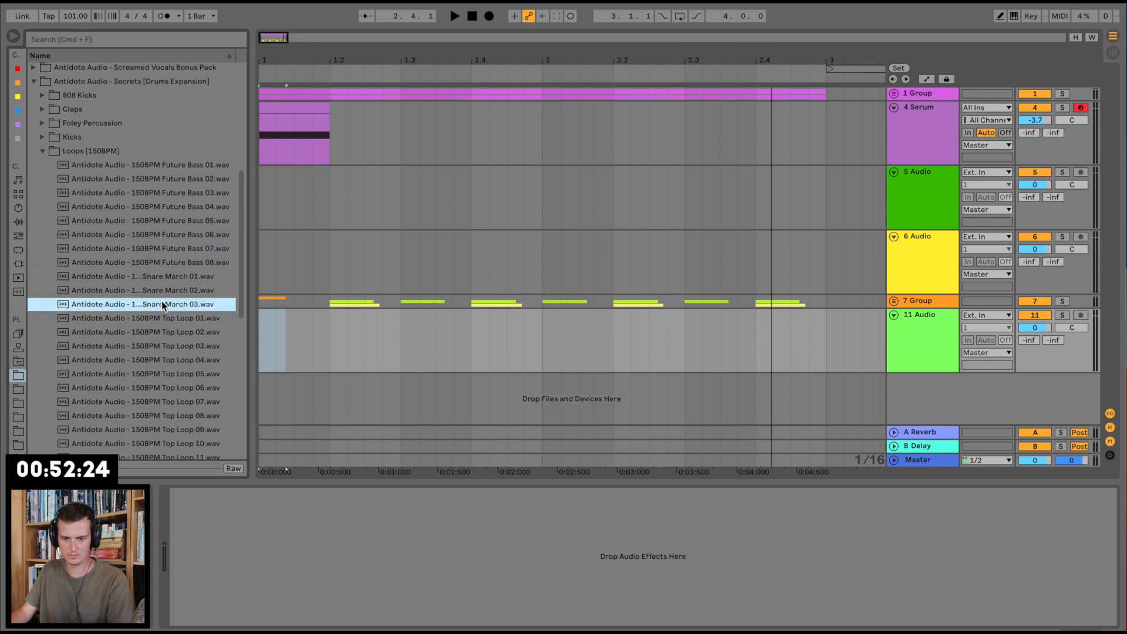
pyautogui.scroll(-2, 167, 301)
pyautogui.click(169, 302)
pyautogui.scroll(-2, 175, 301)
pyautogui.moveTo(178, 272); pyautogui.dragTo(260, 365)
# Set the top loop track's volume to -6.4 dB while playing the arrangement.
pyautogui.press('space')
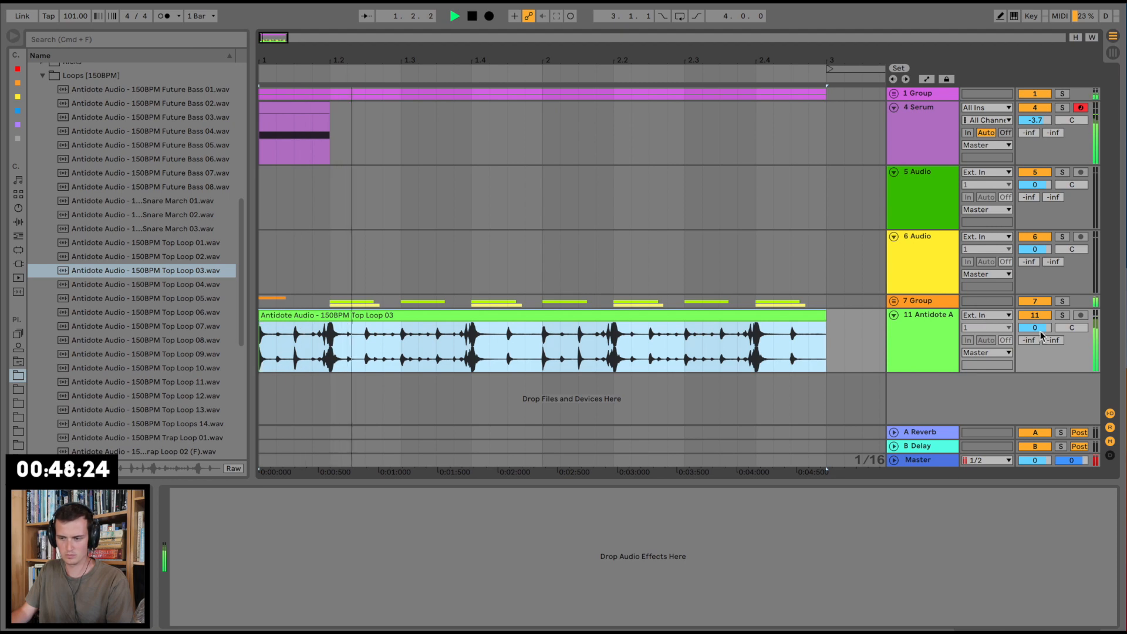
pyautogui.moveTo(1040, 328); pyautogui.dragTo(1039, 351)
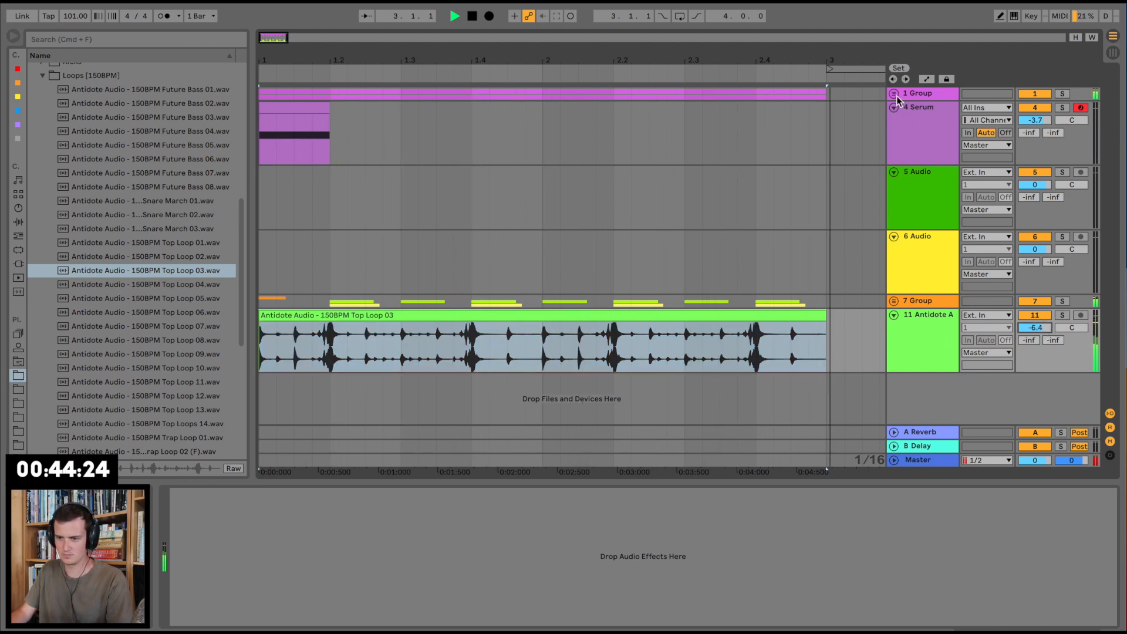
pyautogui.press('space')
pyautogui.press('space')
pyautogui.click(895, 301)
pyautogui.scroll(-2, 913, 329)
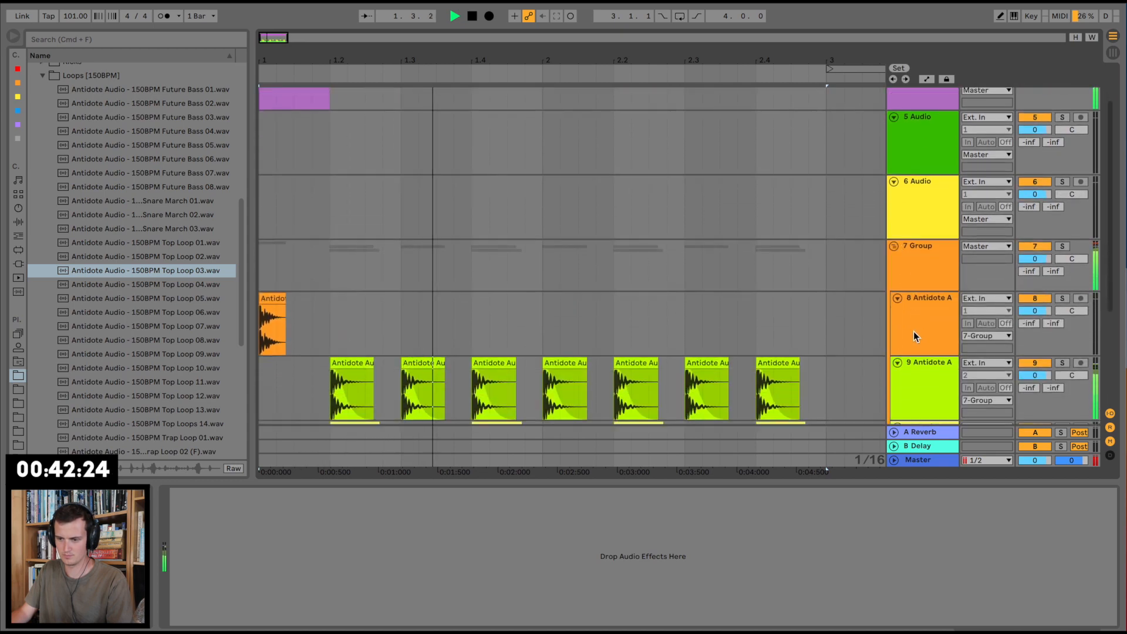
pyautogui.press('space')
pyautogui.click(921, 361)
pyautogui.scroll(-4, 922, 359)
pyautogui.click(895, 145)
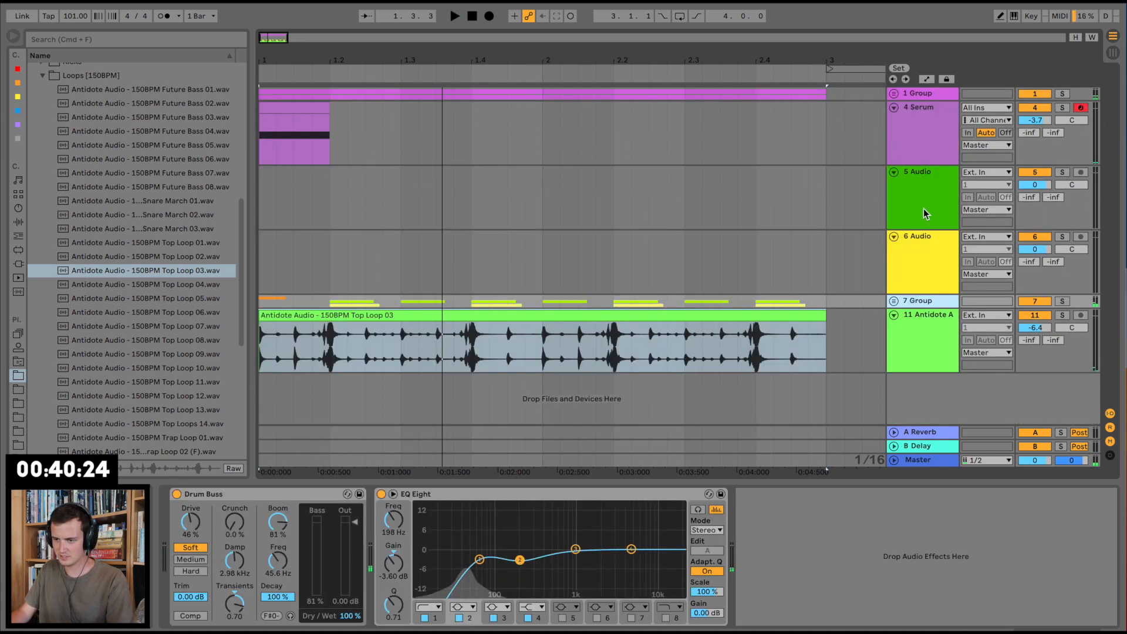
# Insert another audio track below the top loop and place Mini Kicks 04 from the Kicks folder at beat 1.2.
pyautogui.press('super+t')
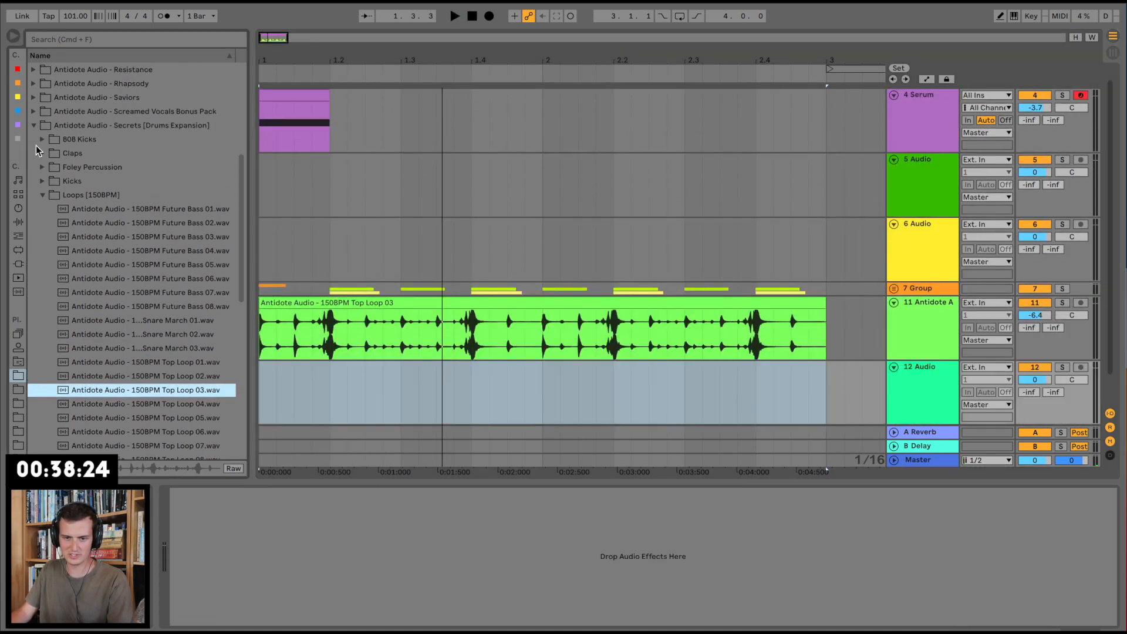
pyautogui.click(42, 182)
pyautogui.click(127, 266)
pyautogui.click(147, 245)
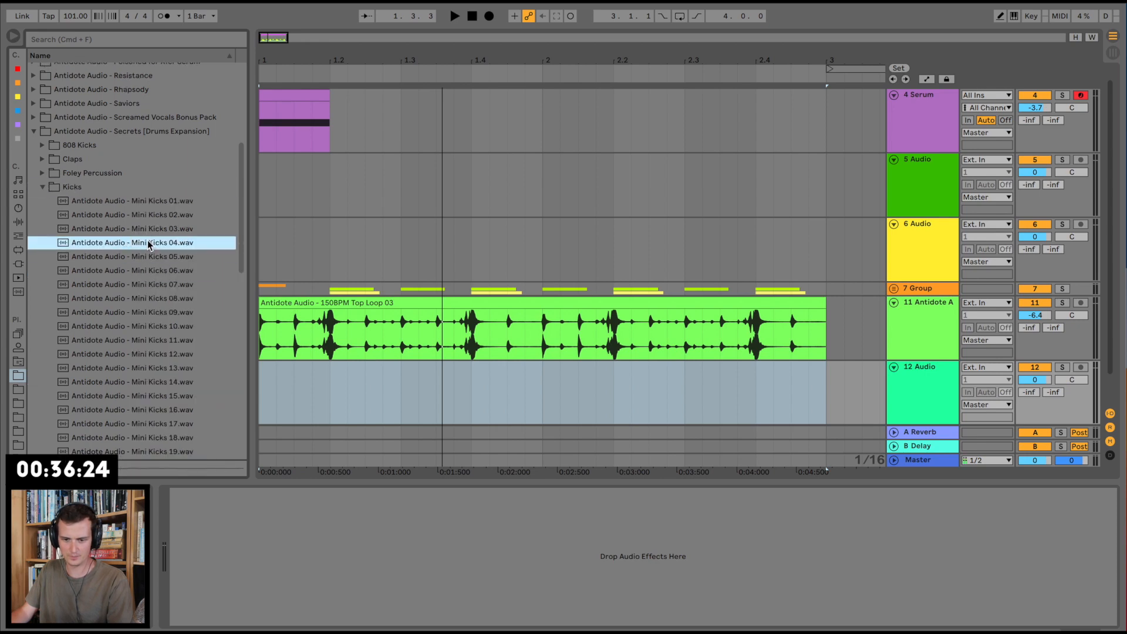
pyautogui.moveTo(326, 344); pyautogui.dragTo(332, 388)
# Trim the Mini Kicks 04 clip at 1.2 to a very short transient by splitting it, deleting the tail and shortening the remainder.
pyautogui.moveTo(324, 58); pyautogui.dragTo(324, 176)
pyautogui.click(438, 399)
pyautogui.press('super+e')
pyautogui.click(457, 365)
pyautogui.press('Delete')
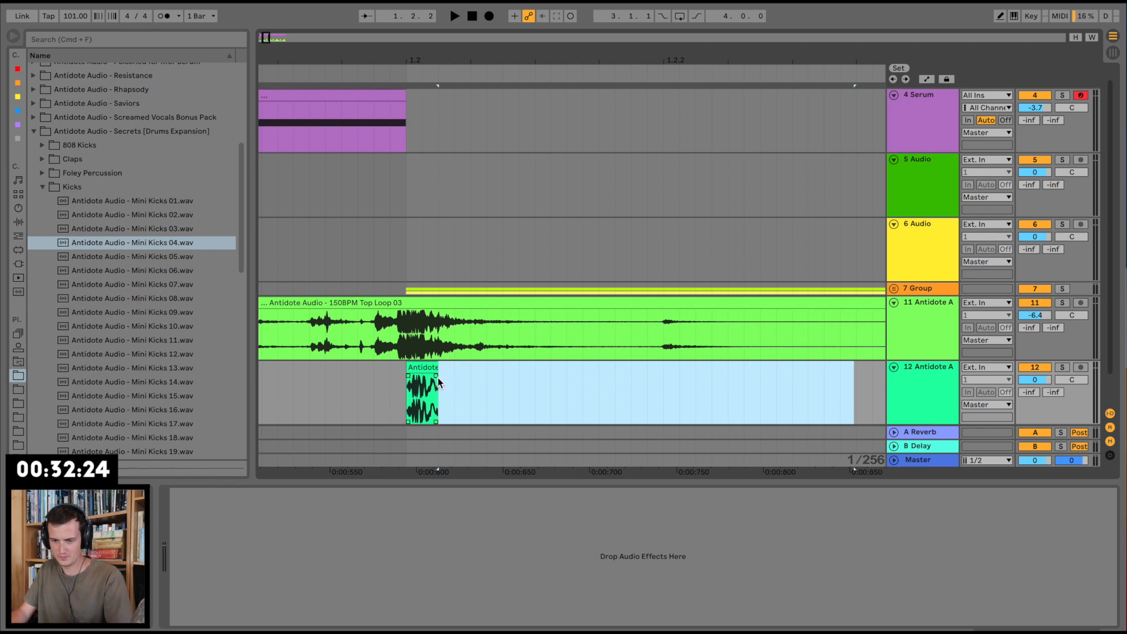
pyautogui.click(419, 380)
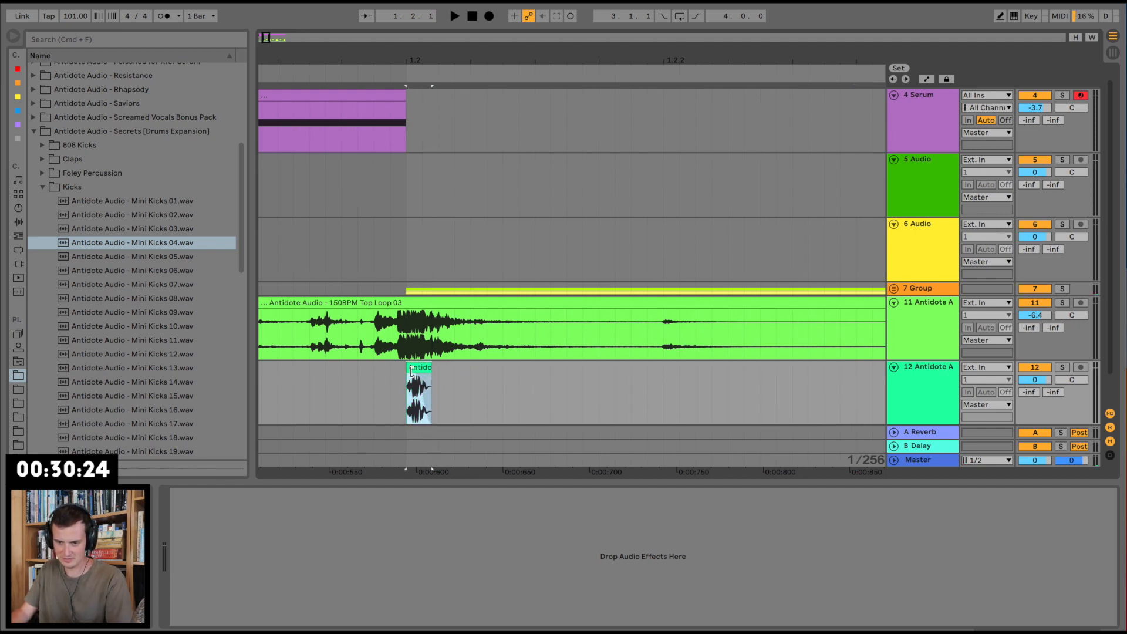
pyautogui.moveTo(414, 368); pyautogui.dragTo(408, 368)
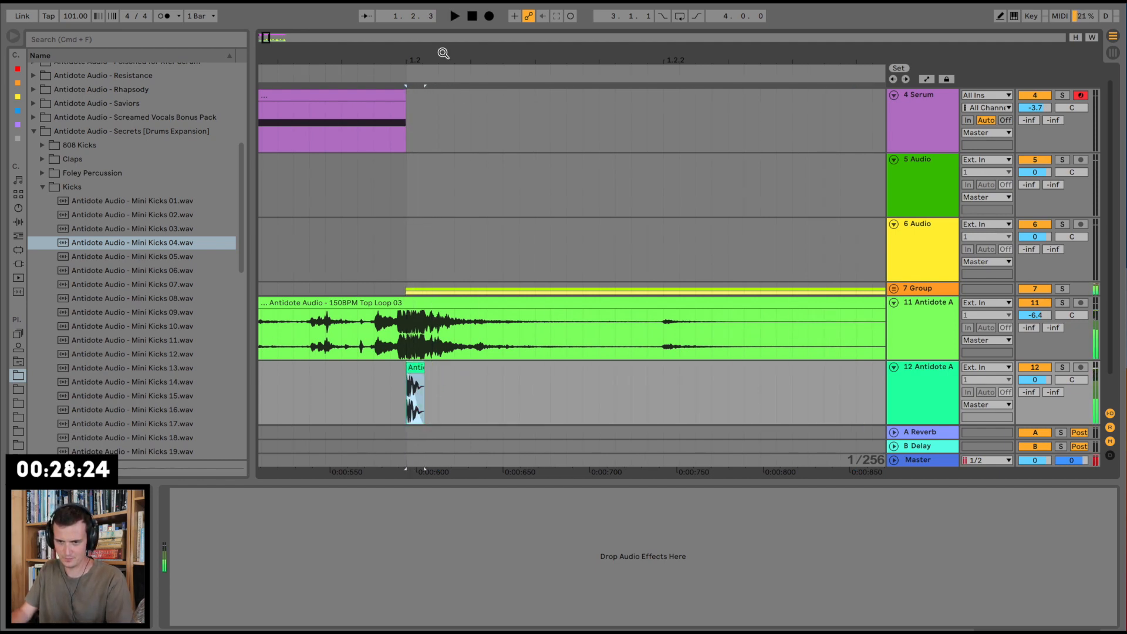
pyautogui.press('space')
# Duplicate the one-beat section holding the short kick transient from 1.2 through beat 2.4 and play from bar 1.
pyautogui.moveTo(444, 53); pyautogui.dragTo(443, 15)
pyautogui.click(326, 398)
pyautogui.press('space')
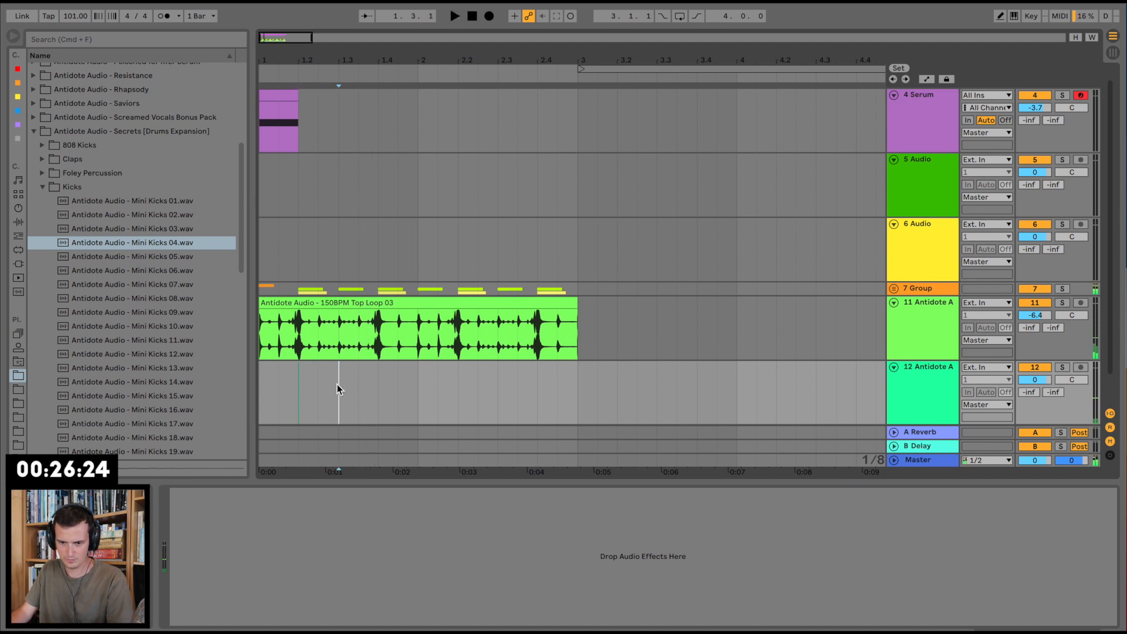
pyautogui.moveTo(338, 388); pyautogui.dragTo(300, 388)
pyautogui.press('super+d')
pyautogui.press('super+d')
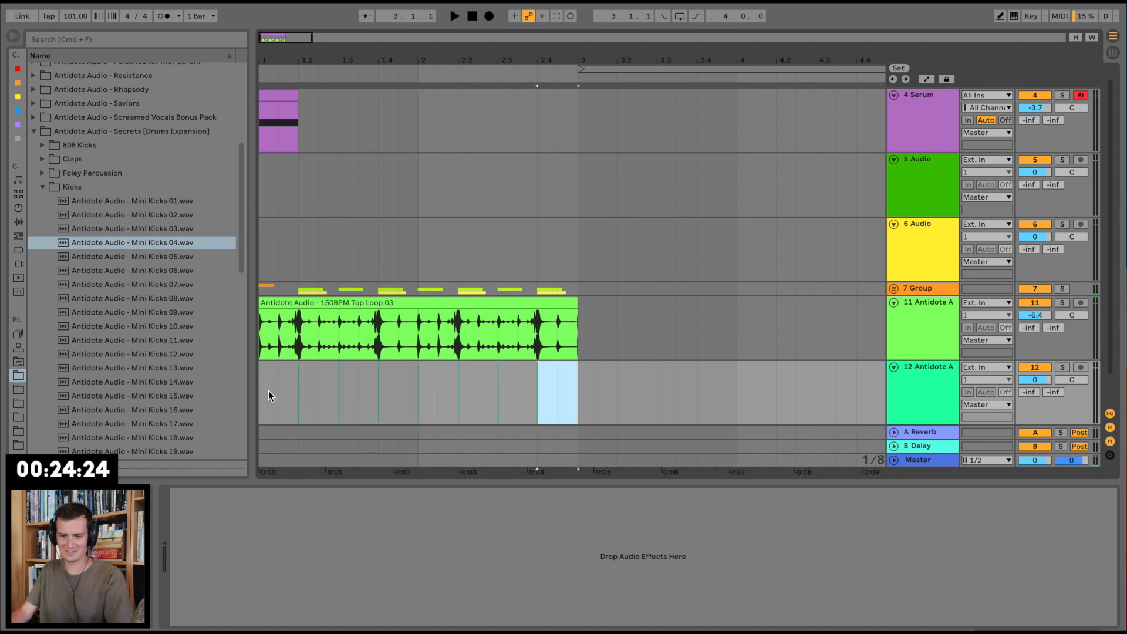
pyautogui.click(266, 392)
pyautogui.press('space')
pyautogui.moveTo(265, 60); pyautogui.dragTo(264, 76)
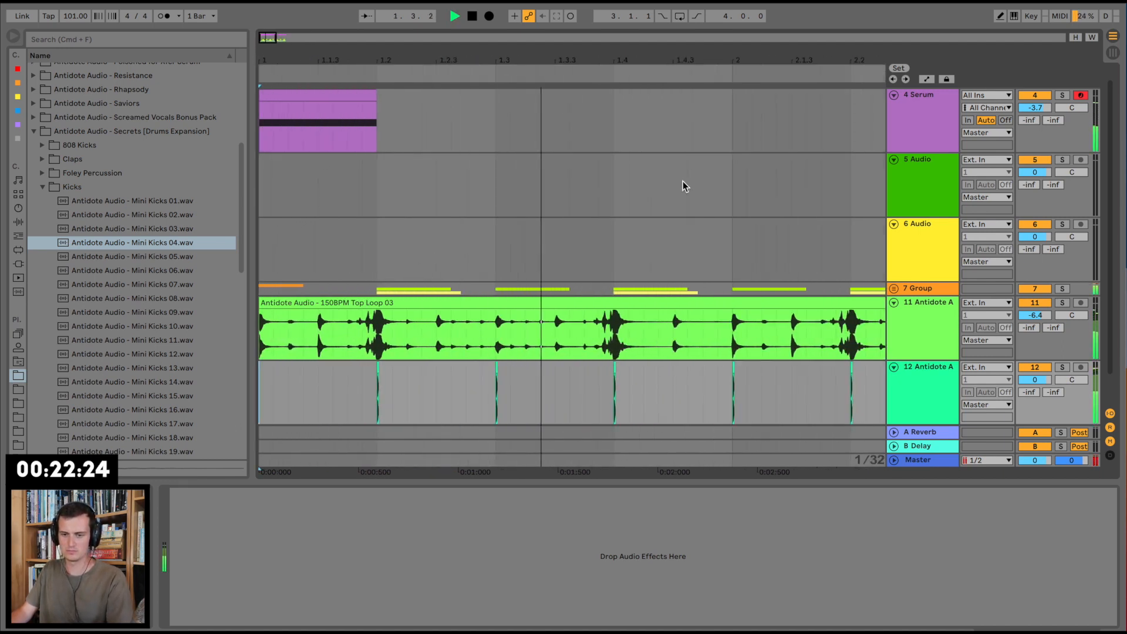
# Set the 4 Serum Compressor's threshold to -33.1 dB and release to 6.35 ms while replaying the start.
pyautogui.click(919, 117)
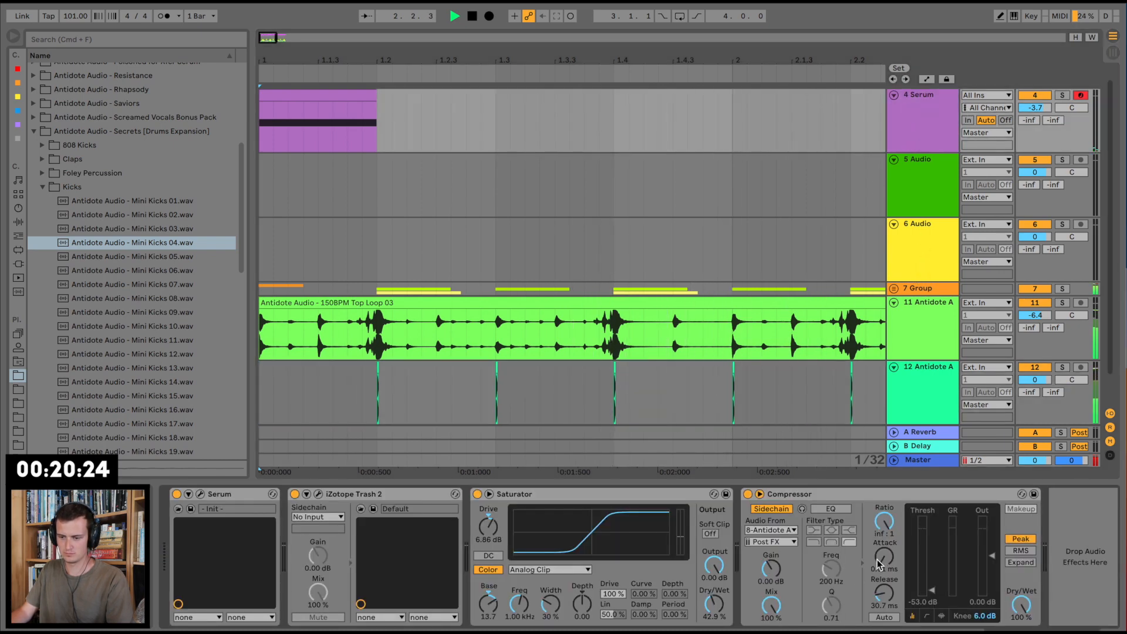
pyautogui.press('space')
pyautogui.press('space')
pyautogui.moveTo(919, 590); pyautogui.dragTo(884, 608)
pyautogui.press('space')
pyautogui.press('space')
pyautogui.press('space')
pyautogui.press('space')
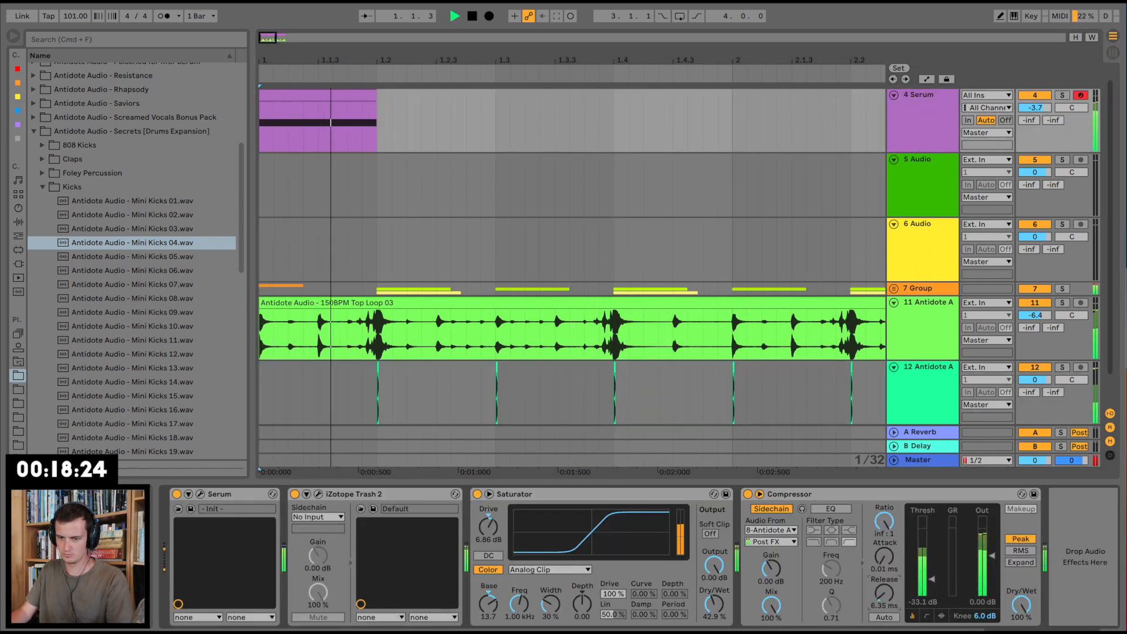
# Replay the opening beat and check the iZotope Trash 2 plug-in on 4 Serum, closing its window again.
pyautogui.press('space')
pyautogui.press('space')
pyautogui.press('space')
pyautogui.press('space')
pyautogui.press('space')
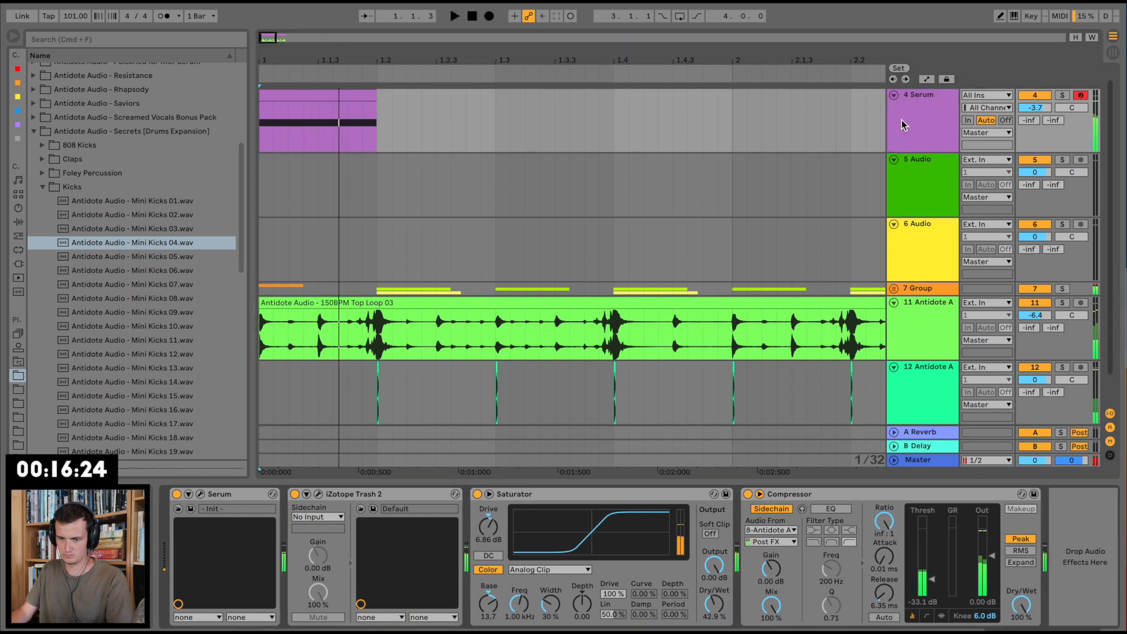
pyautogui.click(320, 497)
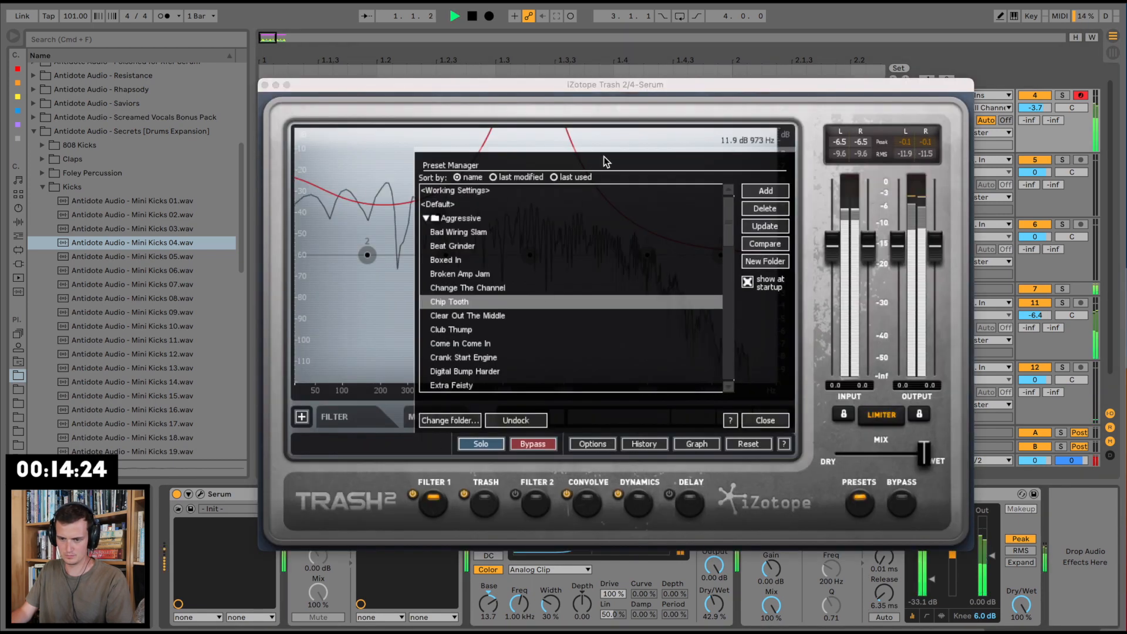
pyautogui.click(264, 85)
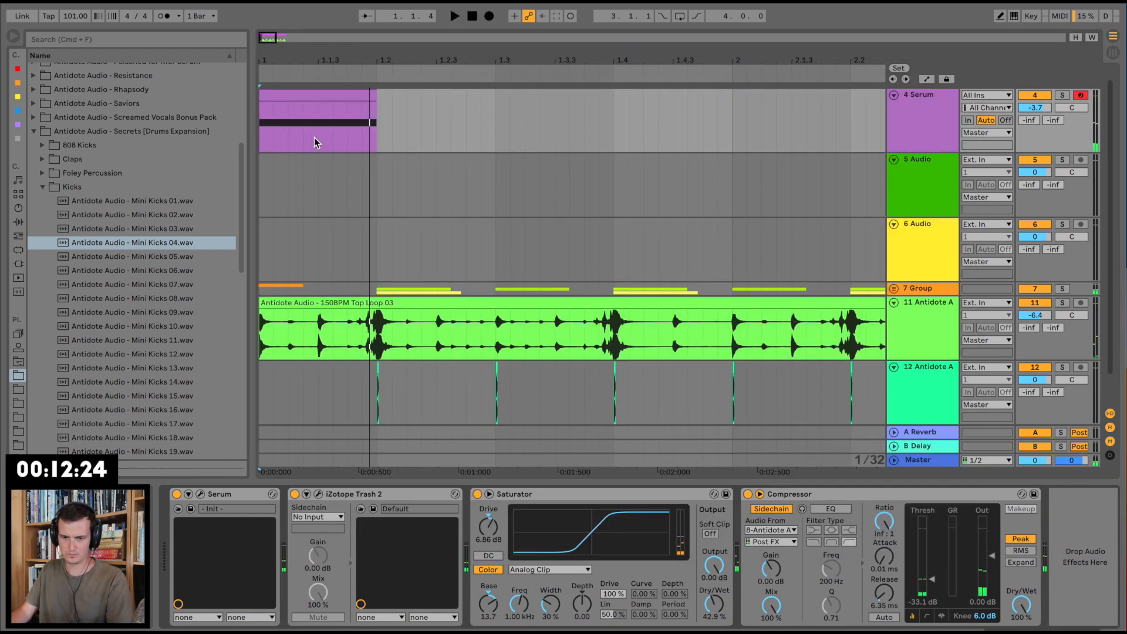
# In the 4 Serum clip, choose the MIDI Ctrl Pitch Bend envelope and draw a downward dive at the clip's end, replaying it.
pyautogui.doubleClick(307, 98)
pyautogui.click(198, 620)
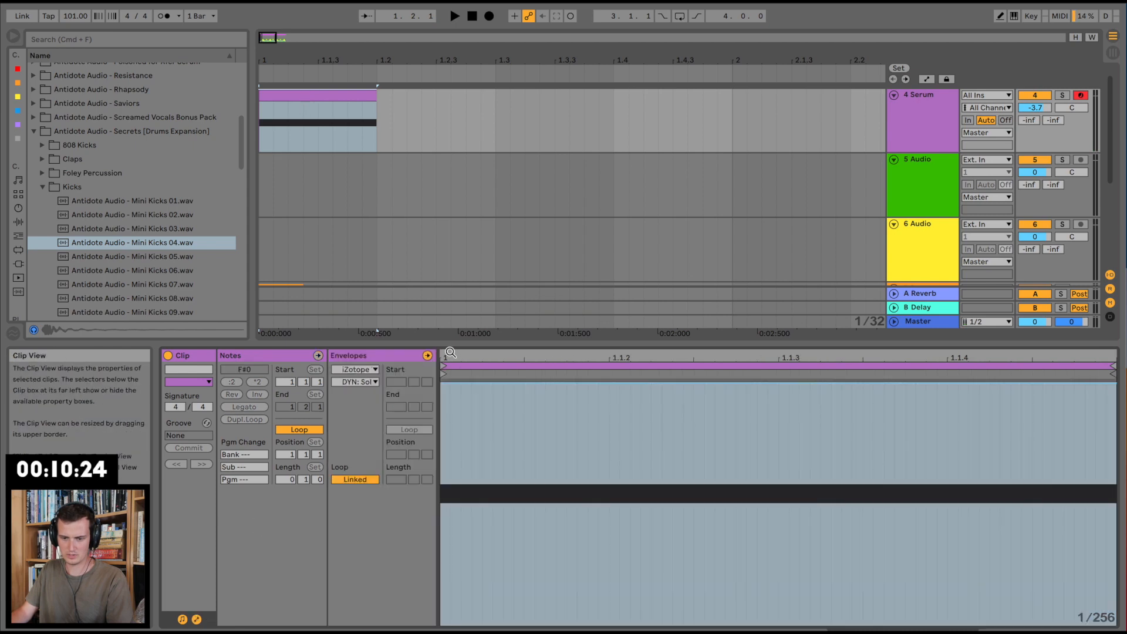
pyautogui.click(366, 363)
pyautogui.click(360, 382)
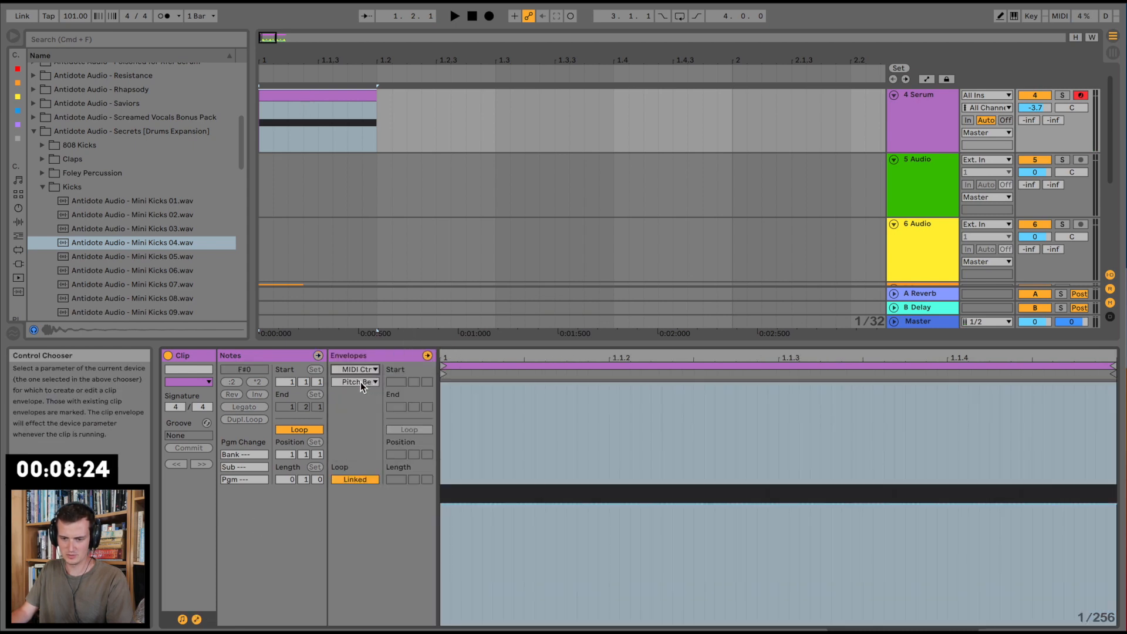
pyautogui.click(363, 382)
pyautogui.click(364, 383)
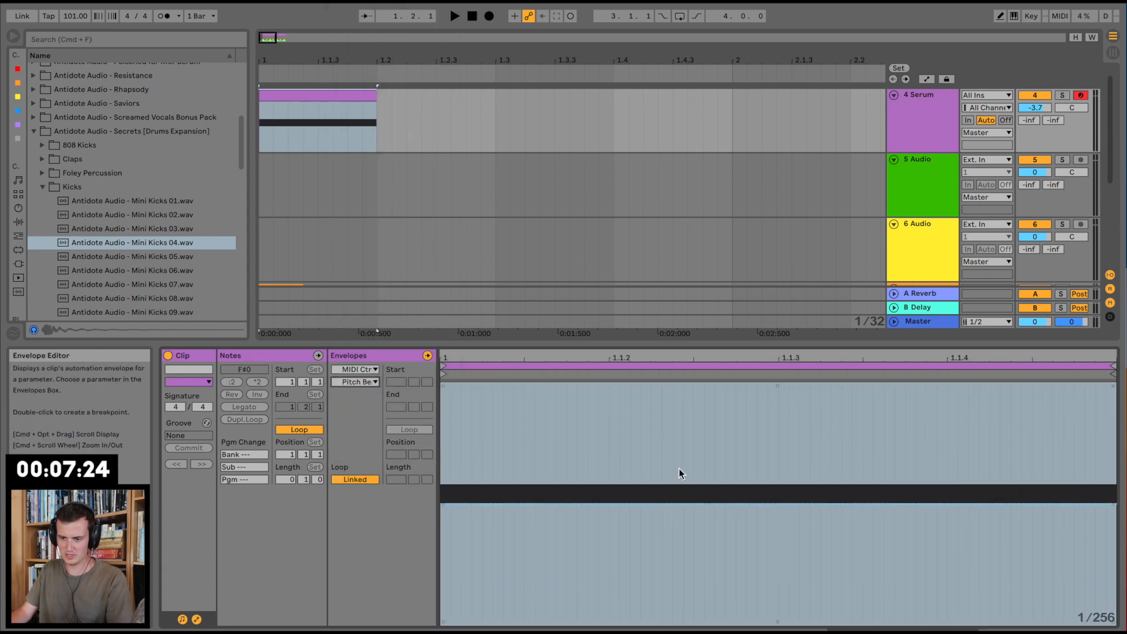
pyautogui.click(807, 502)
pyautogui.press('space')
pyautogui.moveTo(1112, 503); pyautogui.dragTo(1100, 624)
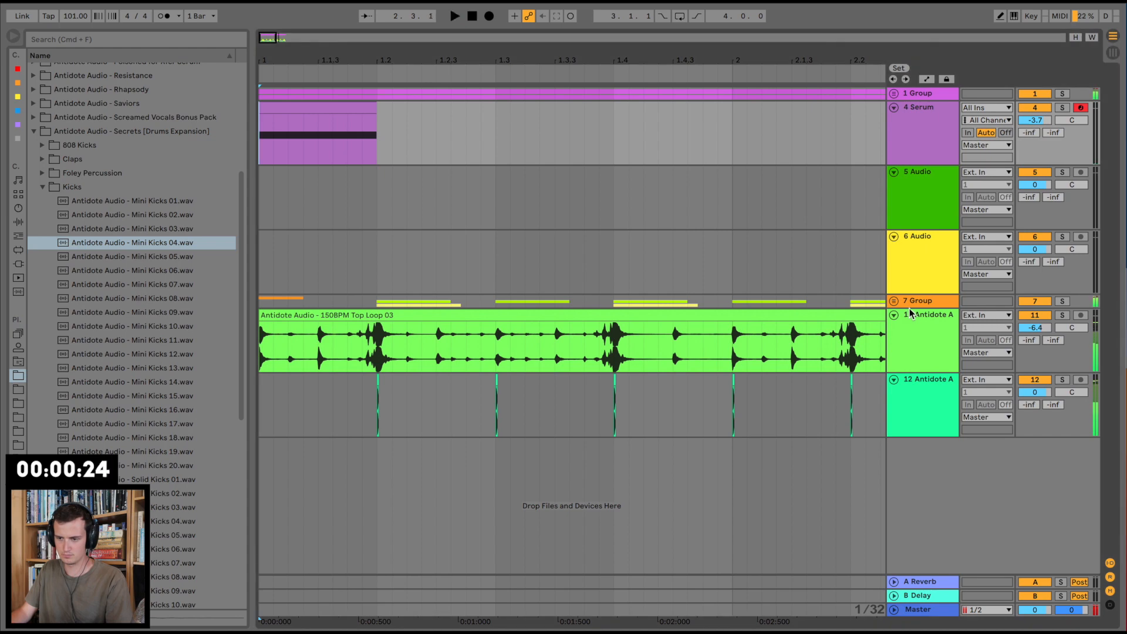
# Insert a new audio track directly below the 11 Antidote Top Loop track.
pyautogui.click(910, 314)
pyautogui.press('super+t')
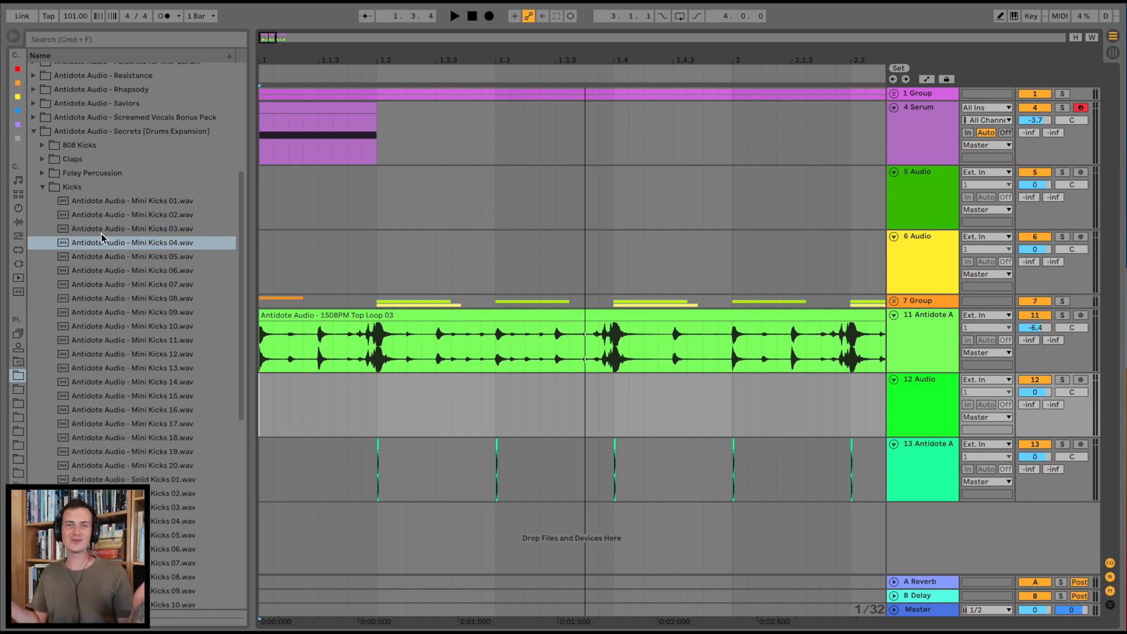
pyautogui.click(267, 220)
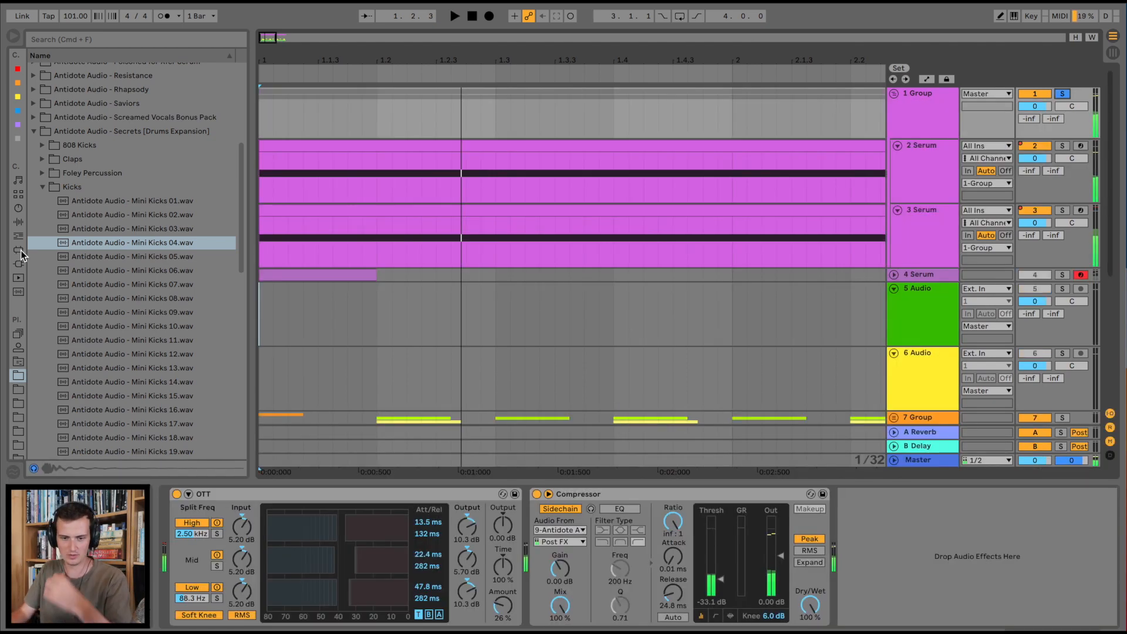
# Add the Max audio effect Pitch Hack after the Compressor on soloed 1 Group and set its dry/wet to 100 % during playback.
pyautogui.click(18, 250)
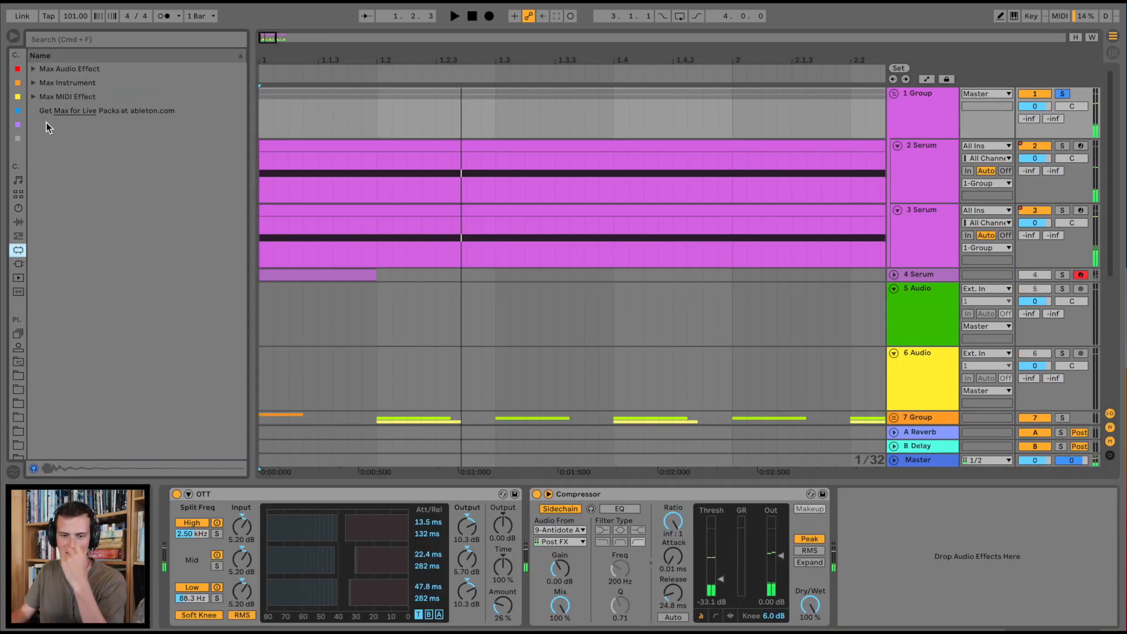
pyautogui.click(34, 70)
pyautogui.scroll(-5, 77, 264)
pyautogui.moveTo(86, 293); pyautogui.dragTo(380, 153)
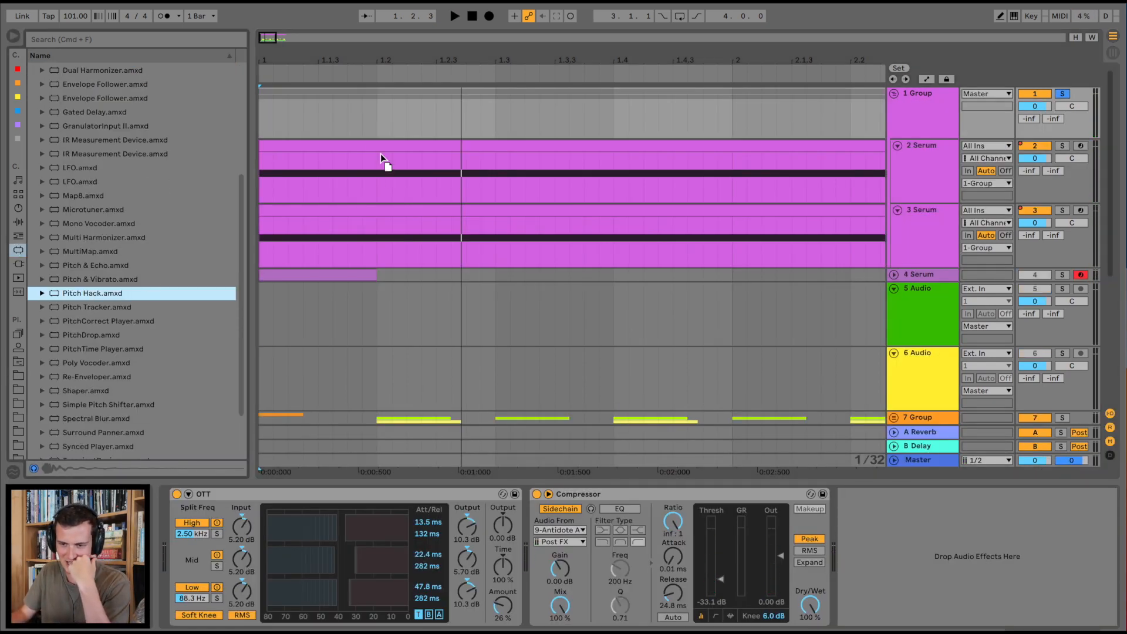
pyautogui.moveTo(945, 572); pyautogui.dragTo(907, 544)
pyautogui.press('space')
pyautogui.moveTo(1024, 605); pyautogui.dragTo(1024, 529)
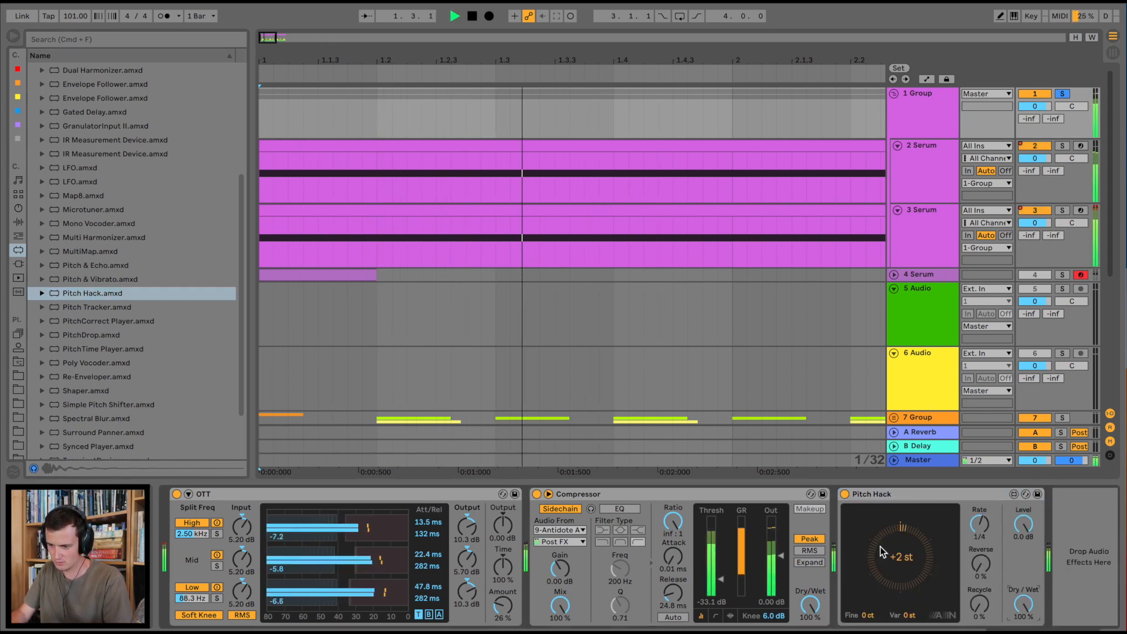
# Raise Pitch Hack's pitch to +12 st and audition the opening of 1 Group.
pyautogui.moveTo(880, 547)
pyautogui.mouseDown()
pyautogui.moveTo(880, 565)
pyautogui.moveTo(901, 551)
pyautogui.moveTo(901, 571)
pyautogui.moveTo(892, 532)
pyautogui.mouseUp()
pyautogui.press('space')
pyautogui.press('space')
pyautogui.press('space')
pyautogui.press('space')
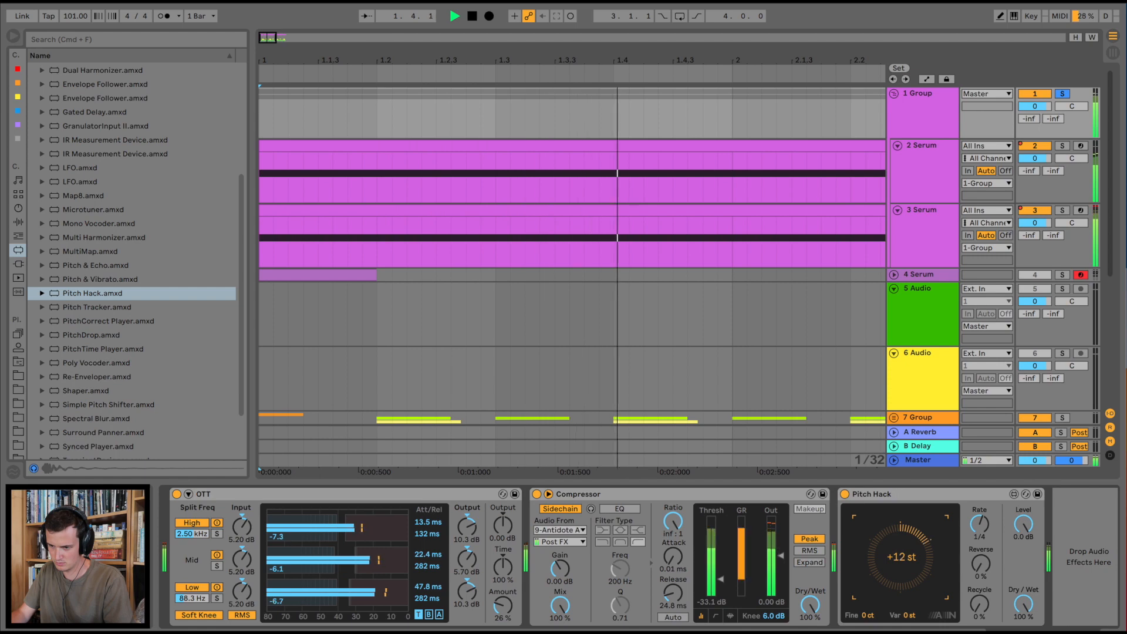
# Set Pitch Hack's rate to 1/32 while repeatedly replaying the opening.
pyautogui.press('space')
pyautogui.press('space')
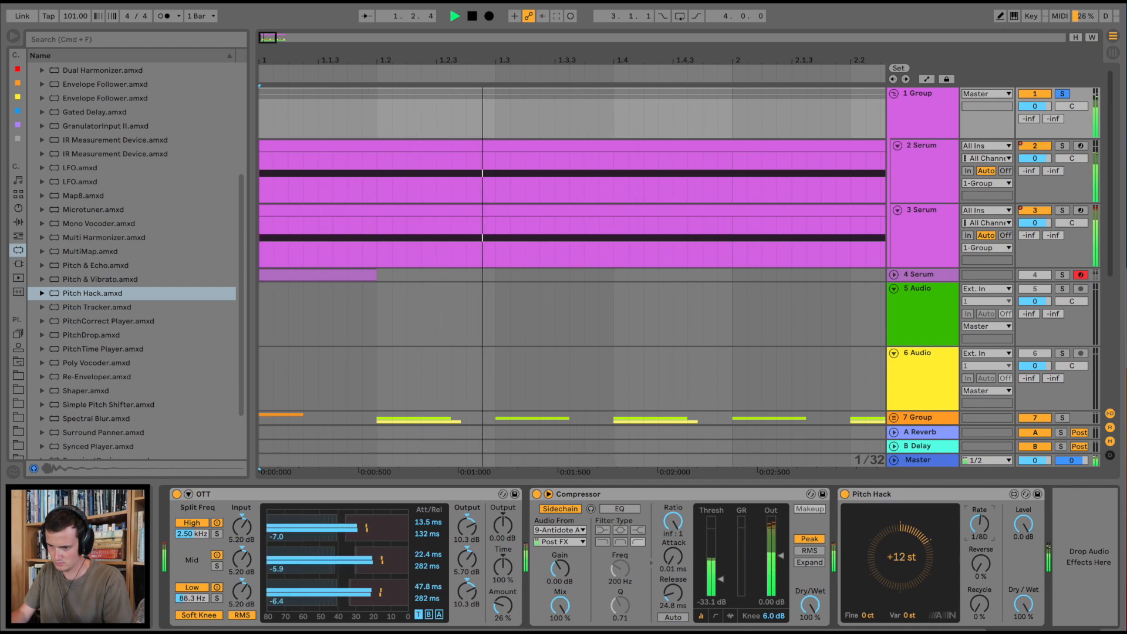
pyautogui.press('space')
pyautogui.press('space')
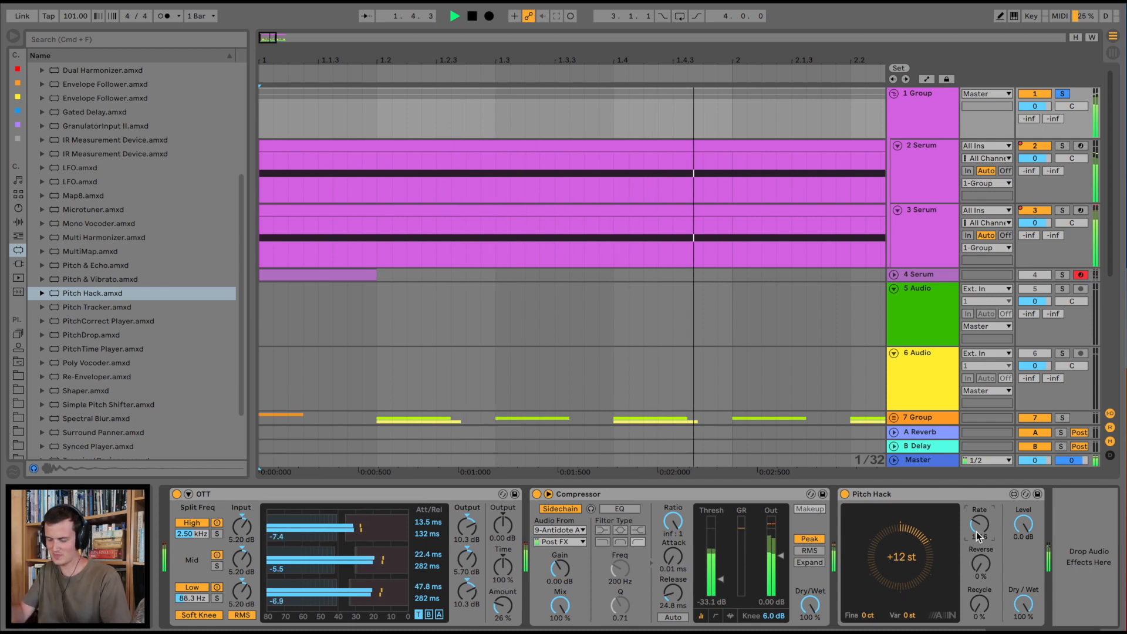
pyautogui.press('space')
pyautogui.moveTo(977, 531); pyautogui.dragTo(977, 522)
pyautogui.press('space')
pyautogui.press('space')
# Show the automation lanes and set Pitch Hack's coarse pitch to 0 st so its lane shows on 1 Group.
pyautogui.moveTo(897, 546); pyautogui.dragTo(897, 567)
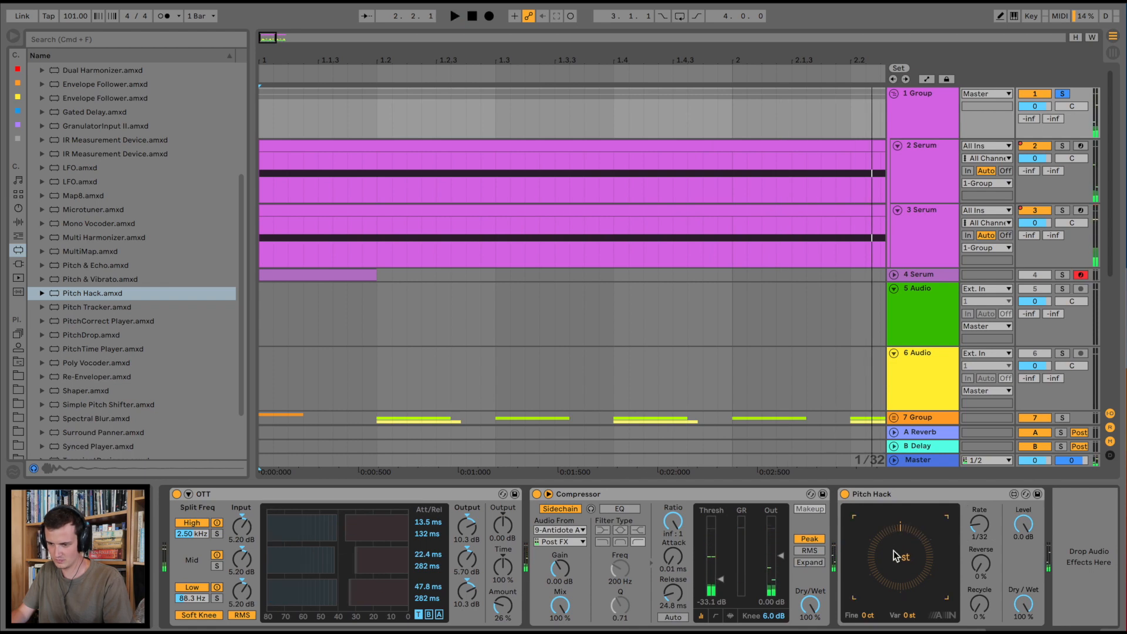
pyautogui.press('a')
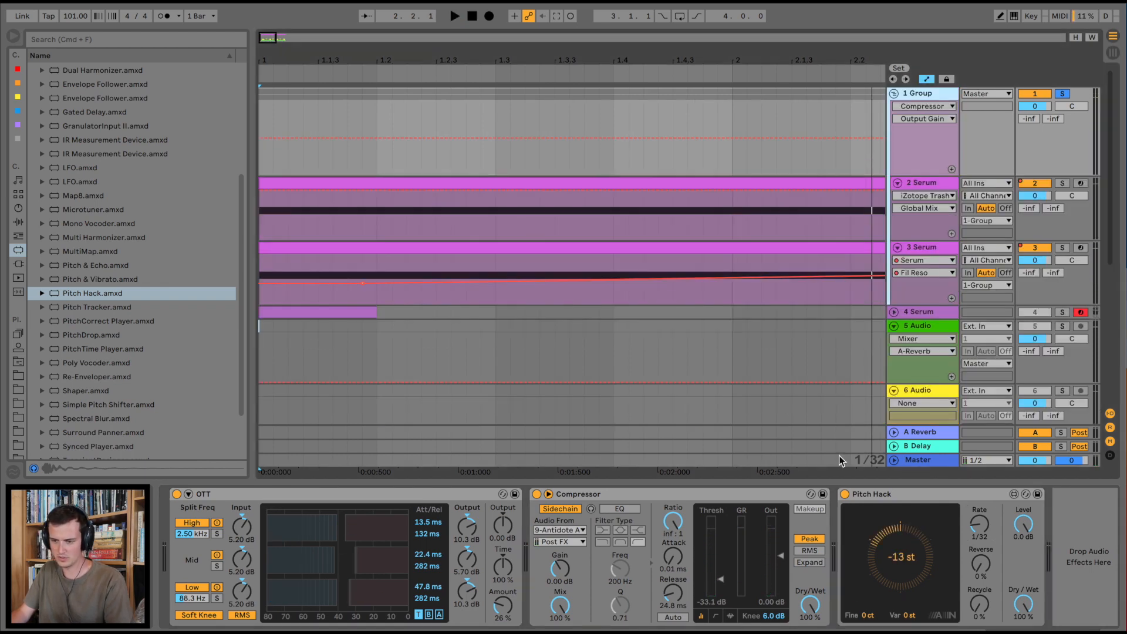
pyautogui.moveTo(903, 585); pyautogui.dragTo(902, 549)
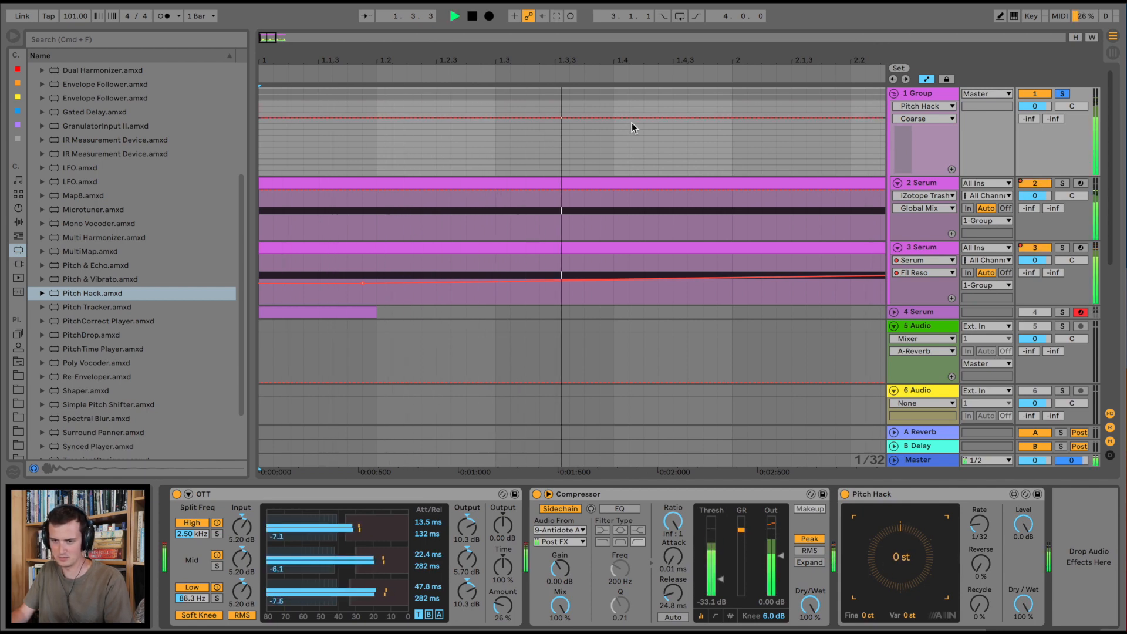
# Automate Pitch Hack's coarse pitch to fall from 0 st at 1.4.3 to -12 st at bar 2, returning instantly to 0 st.
pyautogui.click(673, 118)
pyautogui.moveTo(733, 118); pyautogui.dragTo(732, 166)
pyautogui.hscroll(2, 748, 163)
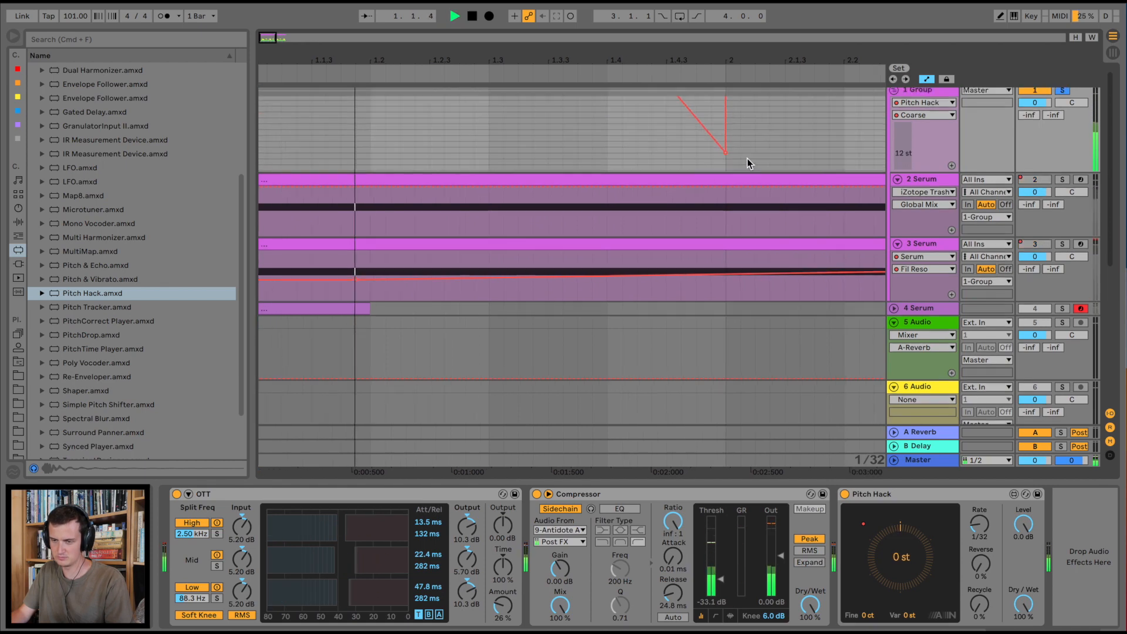
# Enlarge the 1 Group lane and add a second coarse pitch dip to -5 st just before 2.3, rising to 0 st at 2.3.
pyautogui.scroll(-5, 773, 161)
pyautogui.hscroll(3, 773, 161)
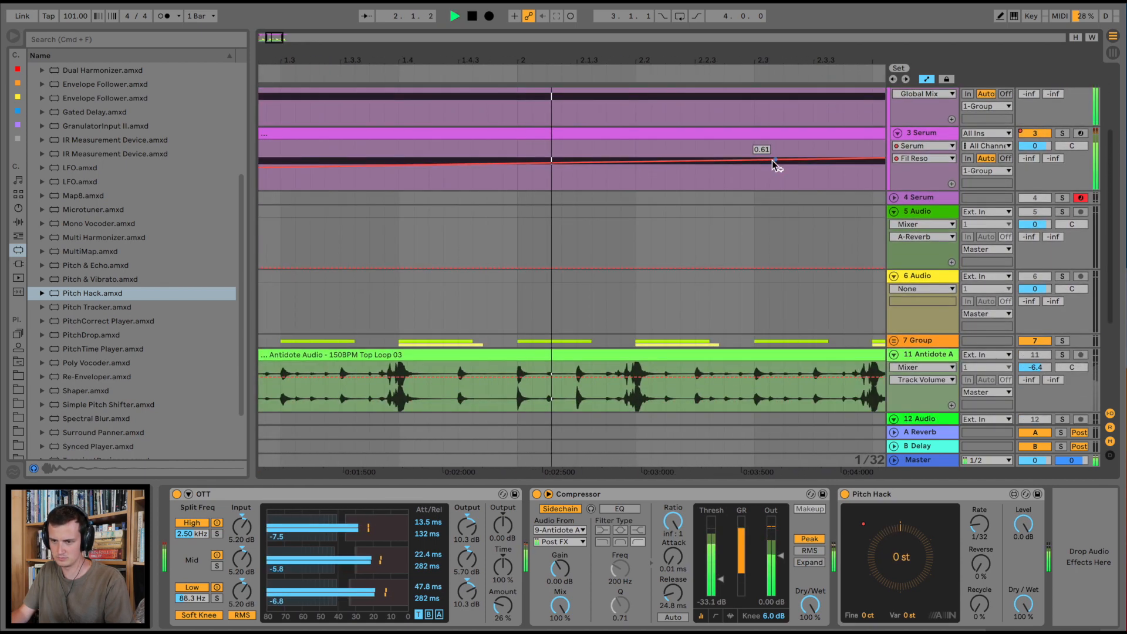
pyautogui.scroll(4, 846, 265)
pyautogui.scroll(6, 914, 176)
pyautogui.press('space')
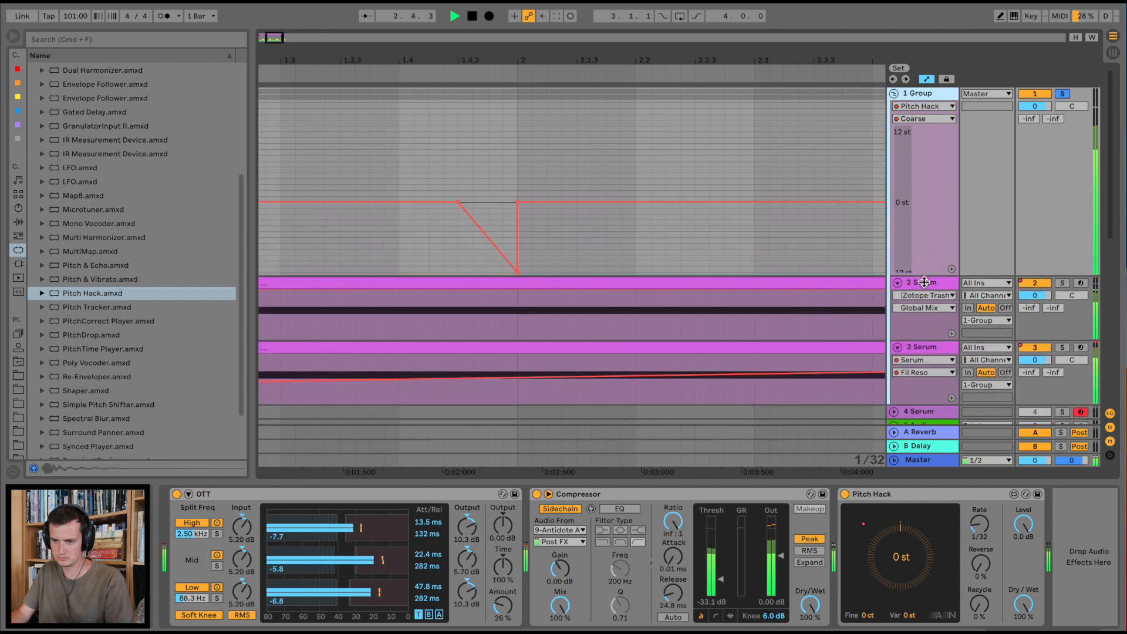
pyautogui.press('space')
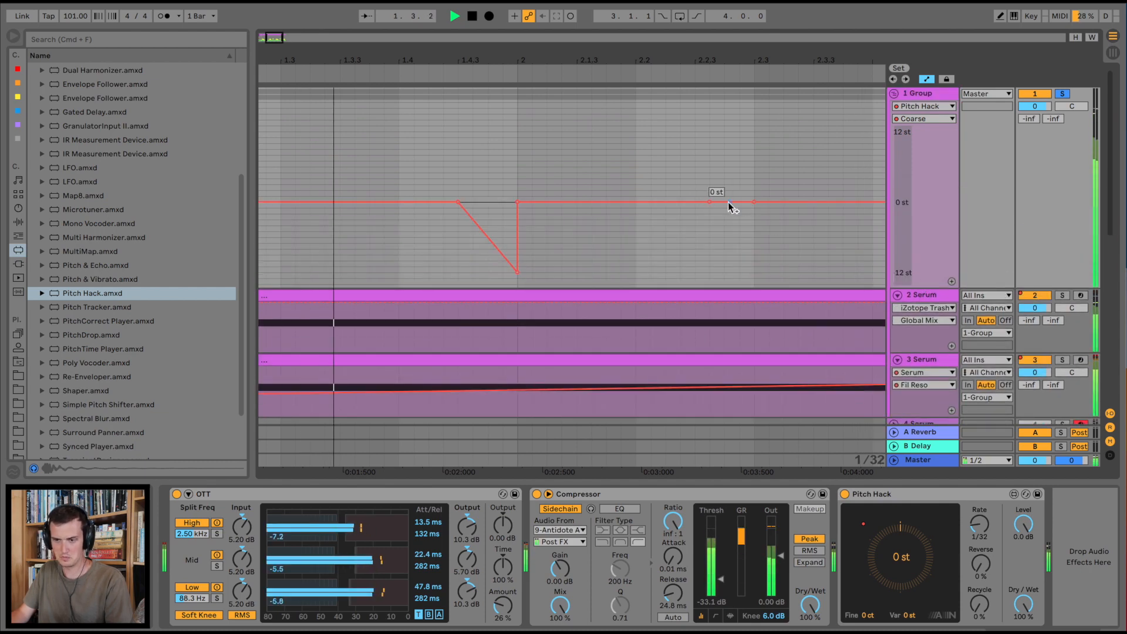
pyautogui.moveTo(728, 202); pyautogui.dragTo(710, 231)
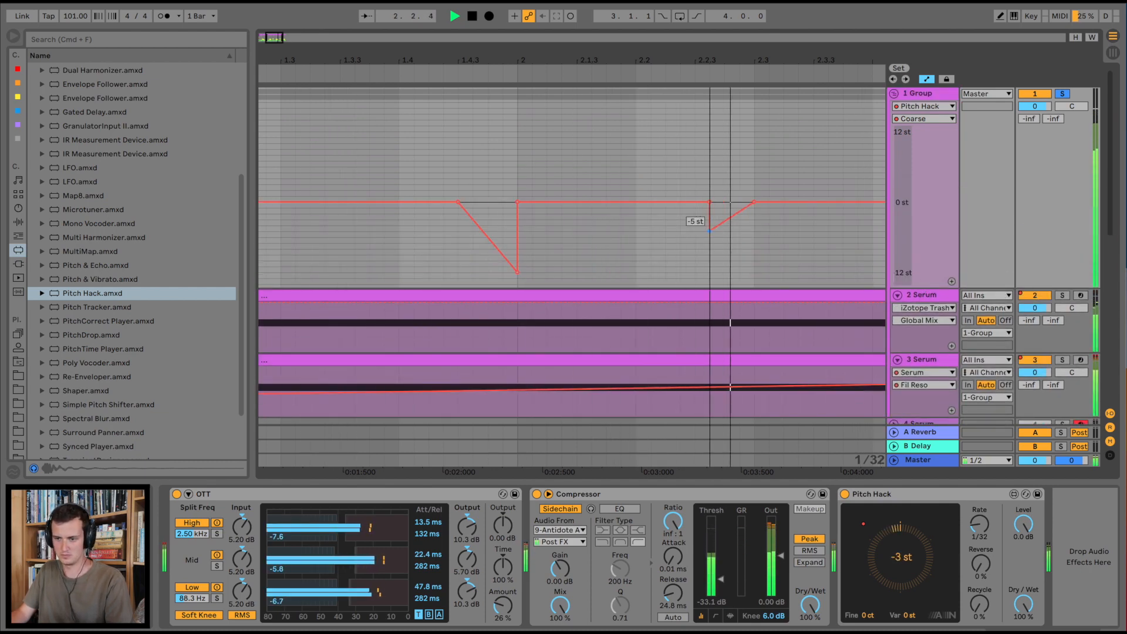
# Automate Pitch Hack's dry/wet to jump from 0 % to 29 % at 1.4 and replay the start.
pyautogui.moveTo(718, 59); pyautogui.dragTo(719, 47)
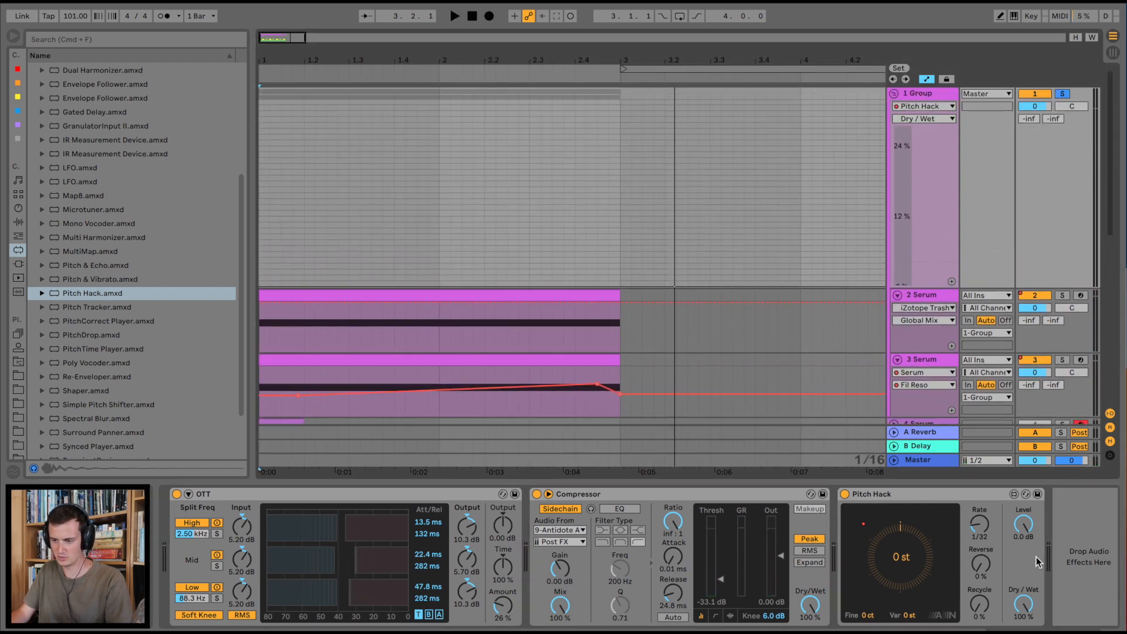
pyautogui.press('space')
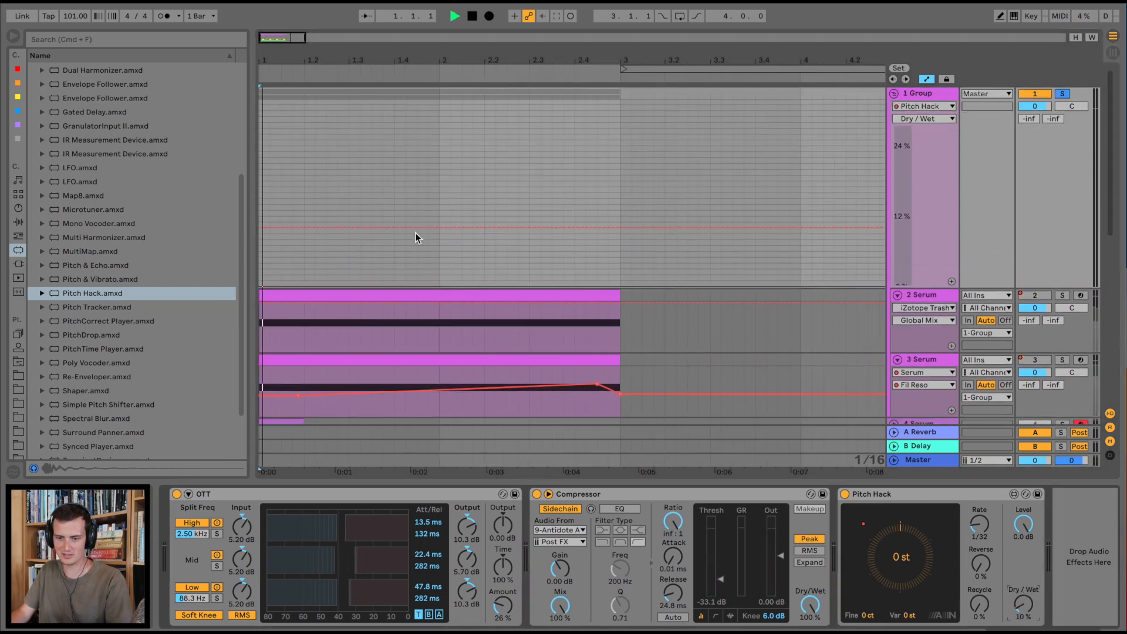
pyautogui.moveTo(395, 228); pyautogui.dragTo(394, 115)
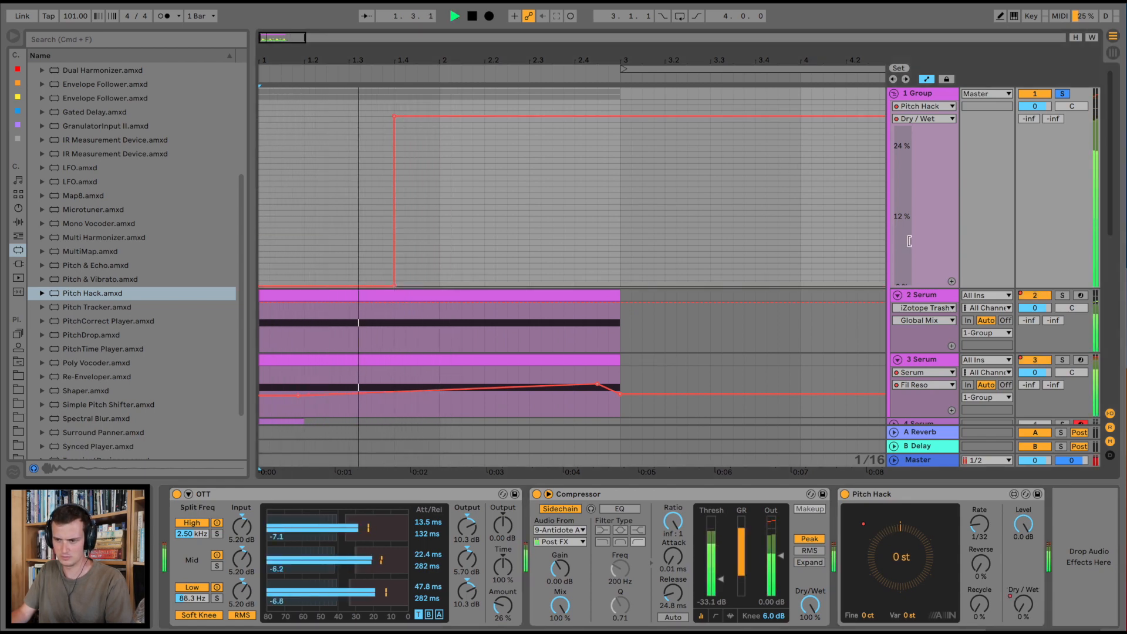
pyautogui.press('space')
# Place Pitch Hack's Coarse automation in its own lane beneath the Dry/Wet automation on 1 Group.
pyautogui.click(893, 545)
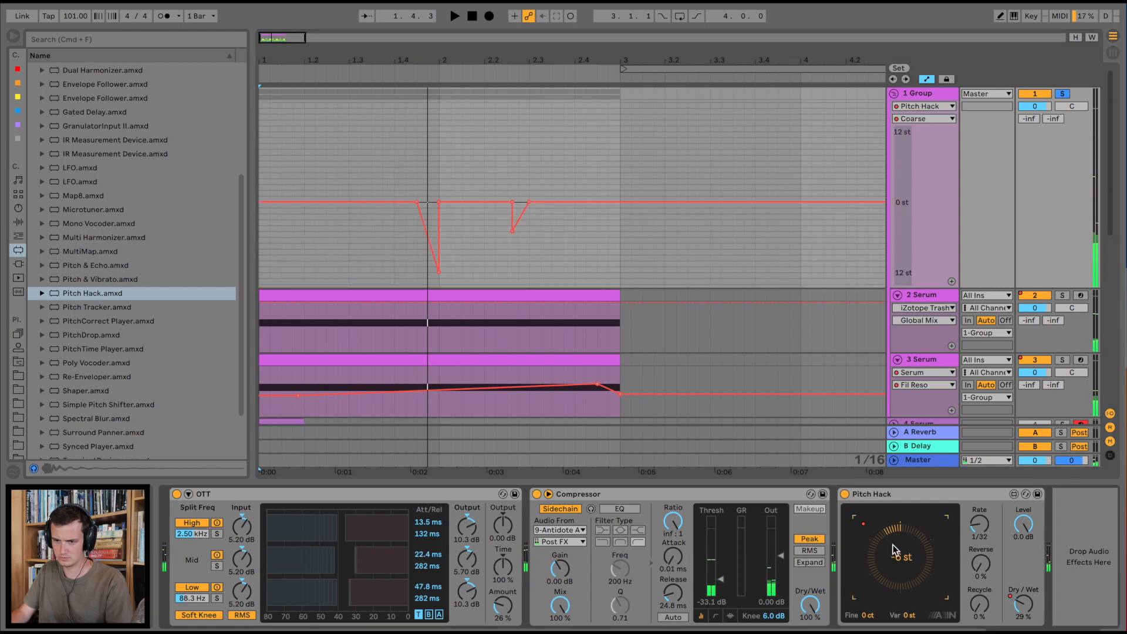
pyautogui.click(951, 282)
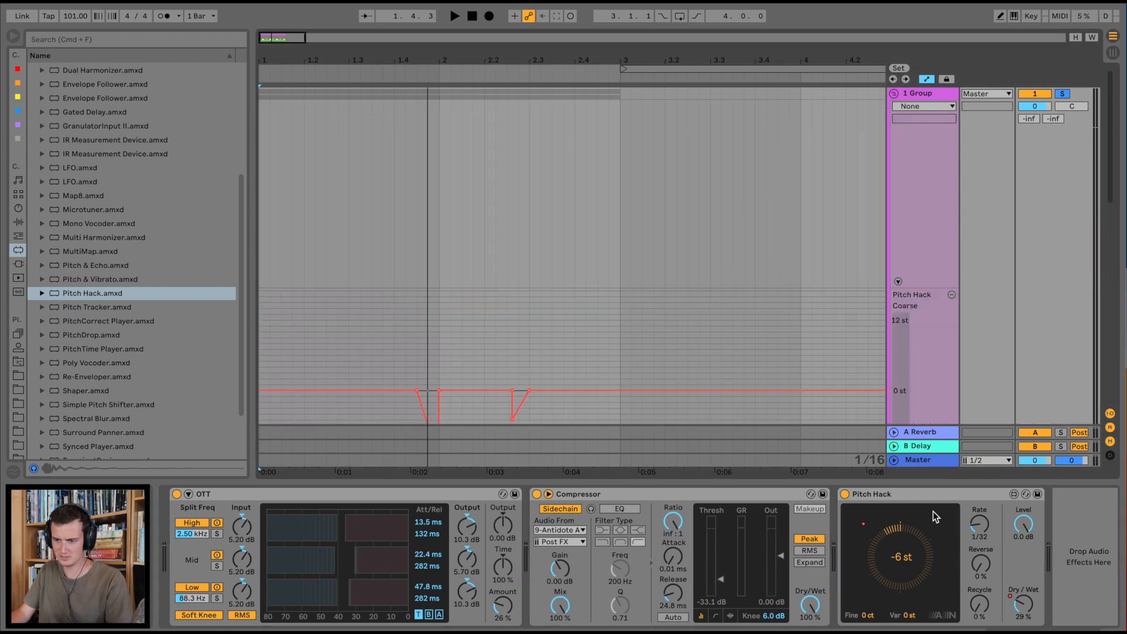
pyautogui.click(1031, 614)
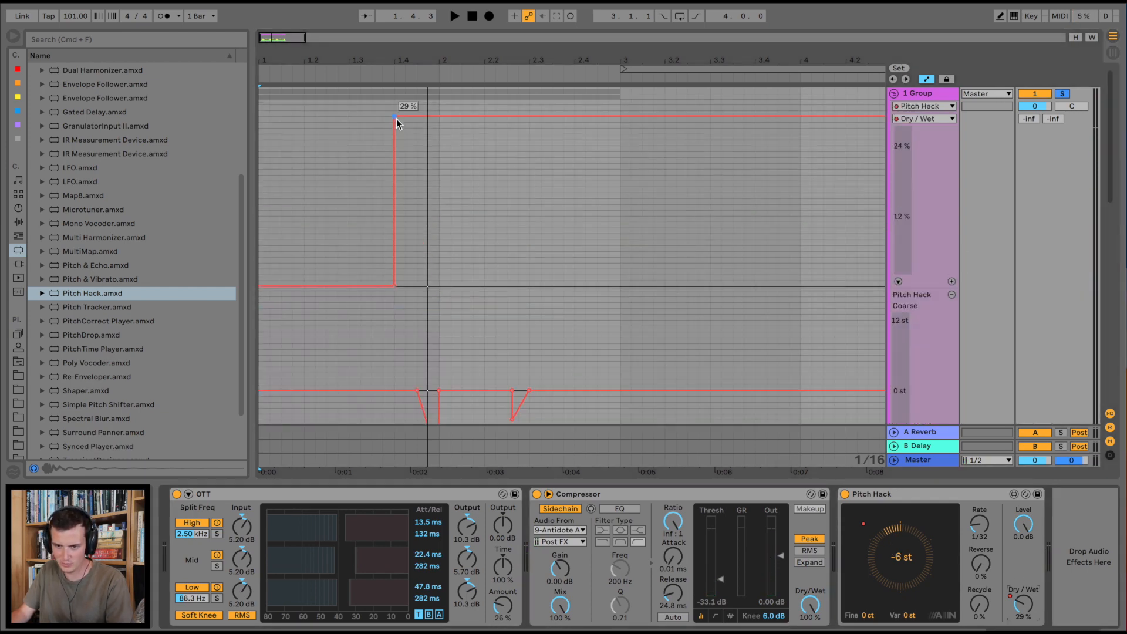
# Move the dry/wet jump to 1.4.3, aligned with the pitch dip, and drop it back to 0 % at bar 2.
pyautogui.moveTo(397, 118); pyautogui.dragTo(418, 118)
pyautogui.moveTo(398, 284); pyautogui.dragTo(417, 286)
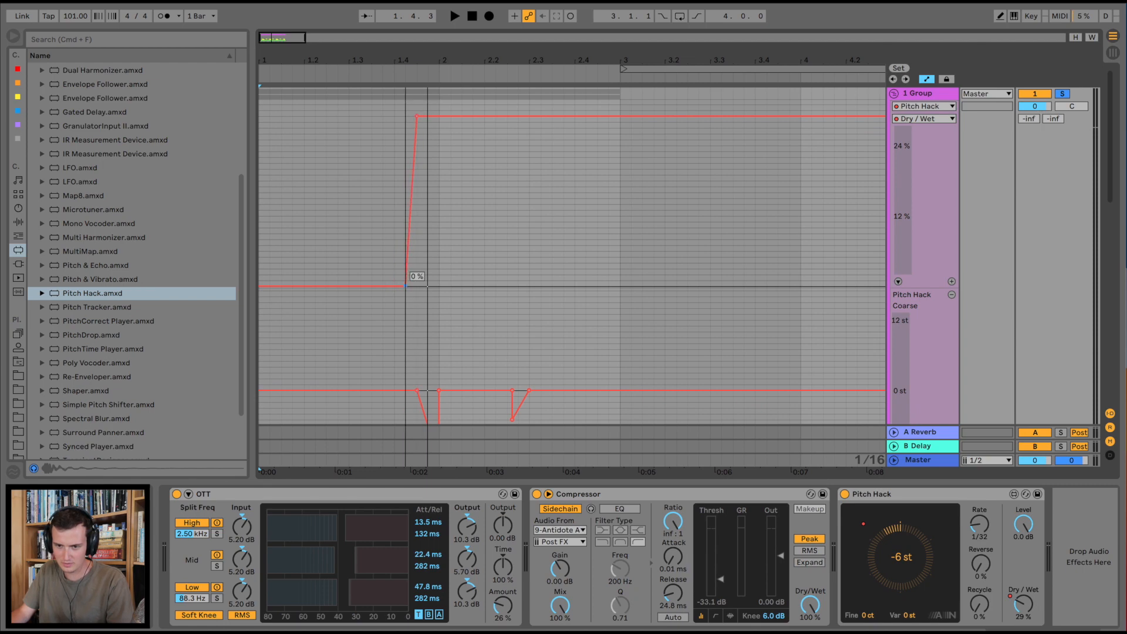
pyautogui.moveTo(920, 286); pyautogui.dragTo(922, 317)
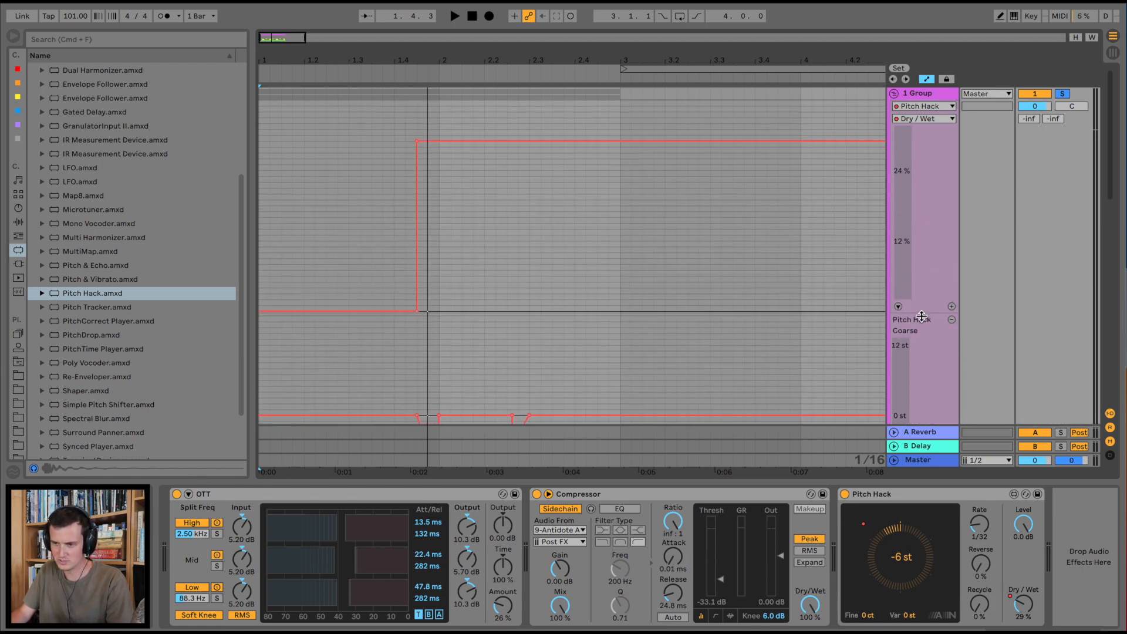
pyautogui.click(439, 140)
pyautogui.moveTo(452, 141); pyautogui.dragTo(439, 282)
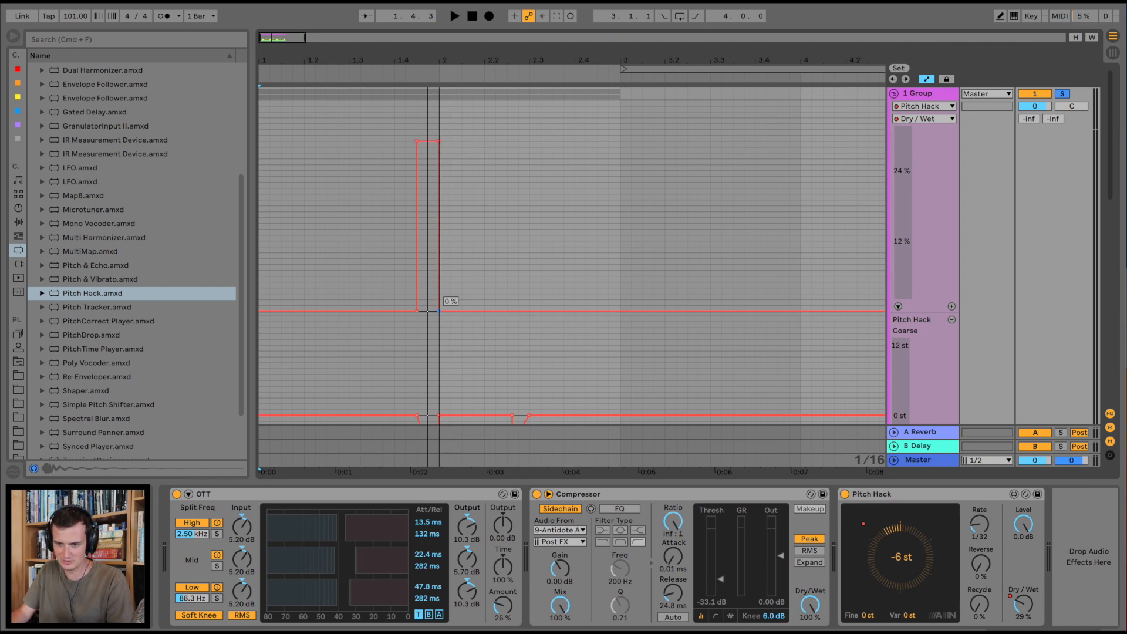
# Add a second dry/wet pulse just before 2.3, raise both pulses to 100 % and replay the phrase.
pyautogui.moveTo(518, 310)
pyautogui.mouseDown()
pyautogui.moveTo(517, 119)
pyautogui.moveTo(529, 310)
pyautogui.mouseUp()
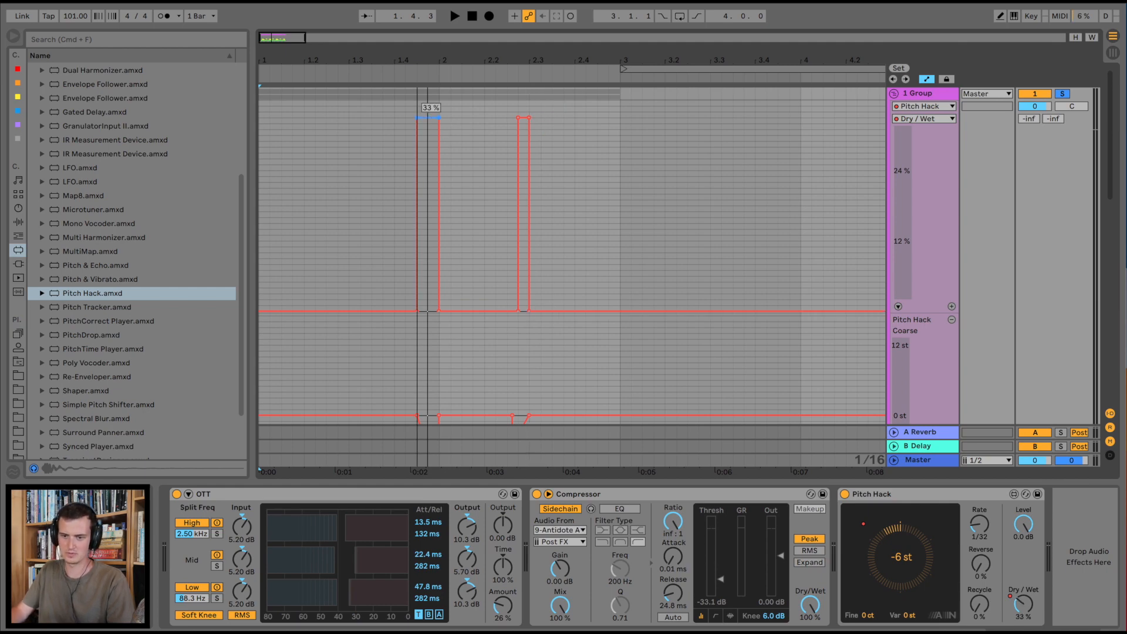
pyautogui.moveTo(429, 118); pyautogui.dragTo(428, 115)
pyautogui.scroll(5, 541, 265)
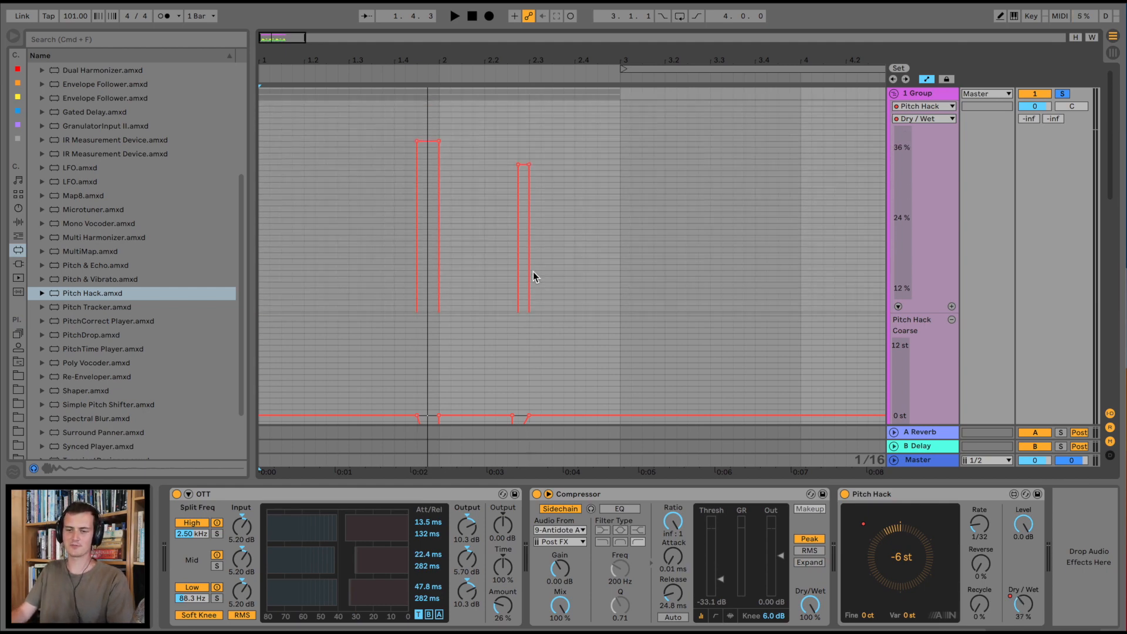
pyautogui.moveTo(529, 125); pyautogui.dragTo(529, 94)
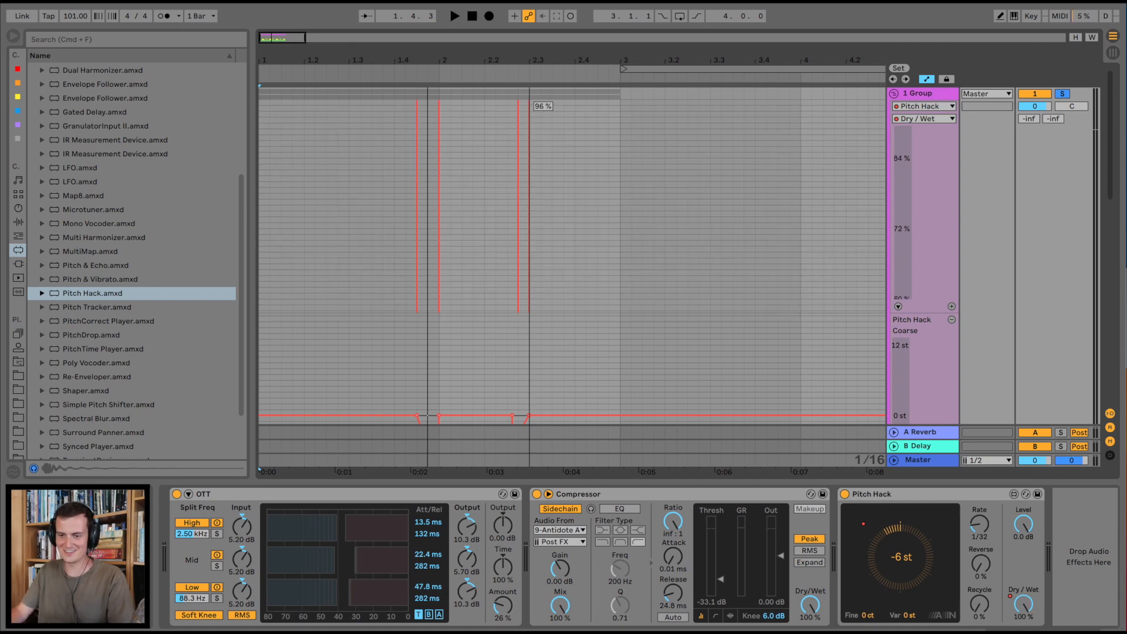
pyautogui.click(339, 72)
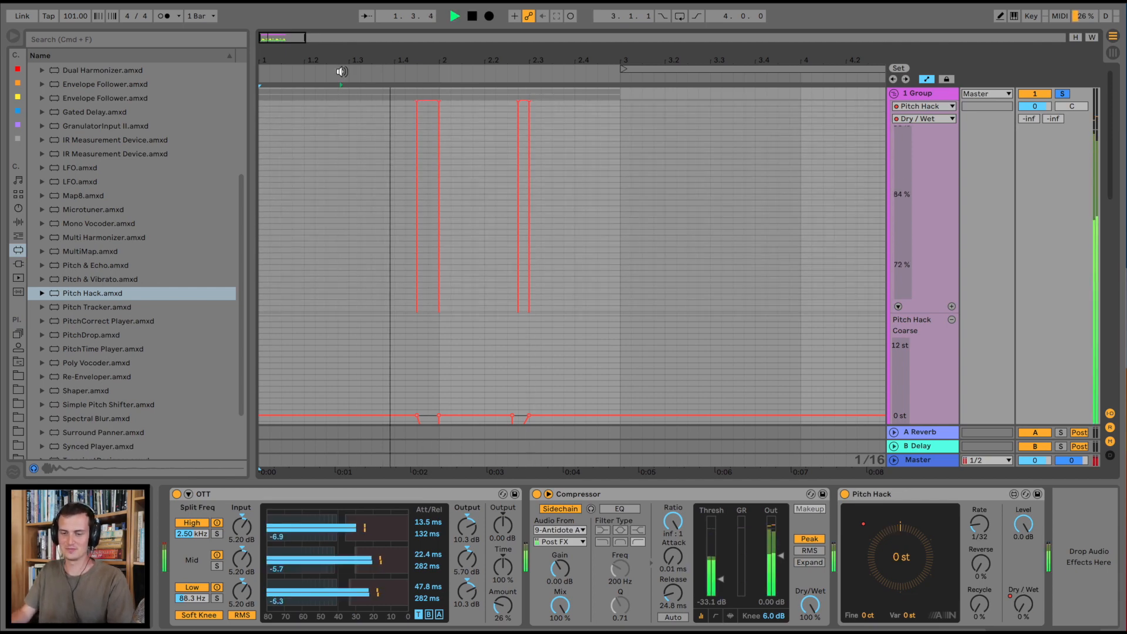
pyautogui.press('space')
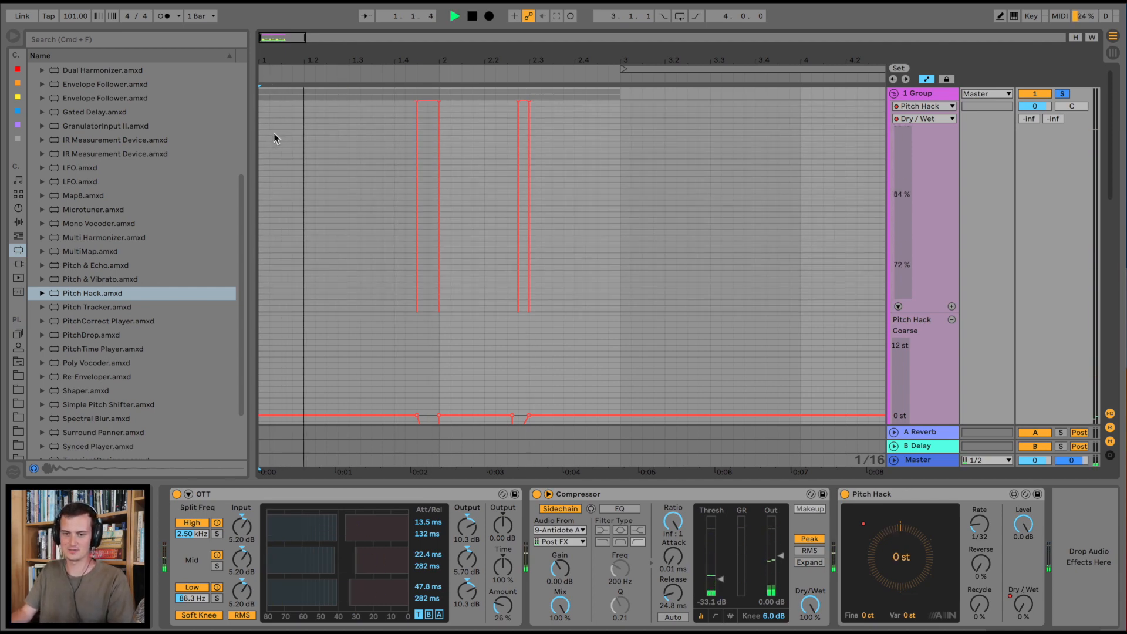
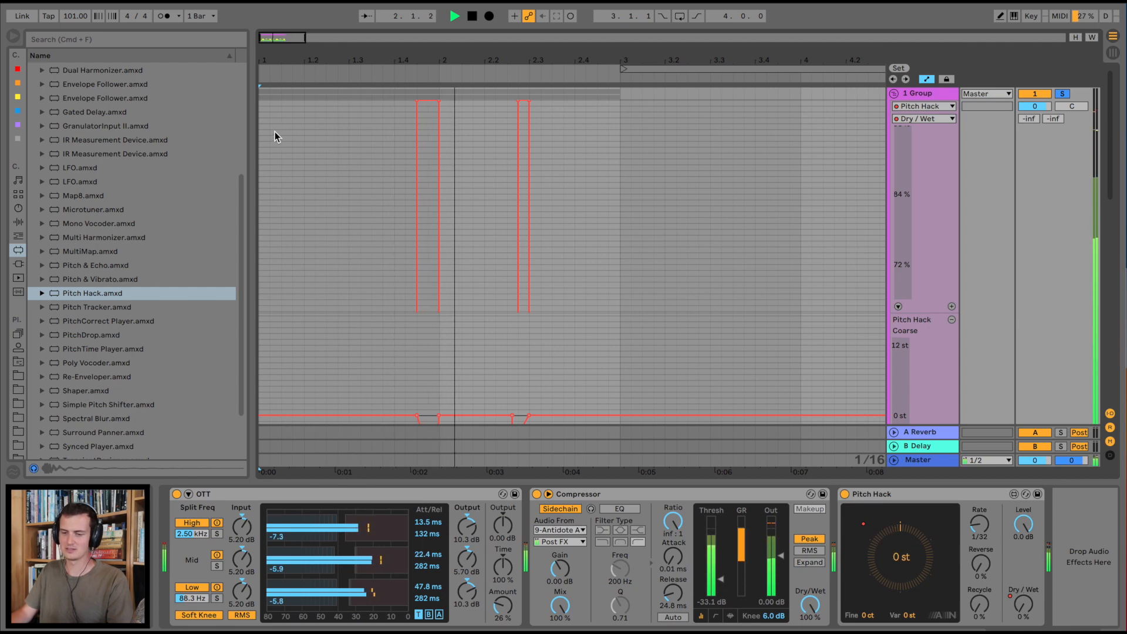
# Fold the group and drum tracks, and duplicate the whole two-bar arrangement across all tracks into bars 3 and 4.
pyautogui.click(895, 94)
pyautogui.press('space')
pyautogui.click(894, 122)
pyautogui.click(894, 135)
pyautogui.click(911, 149)
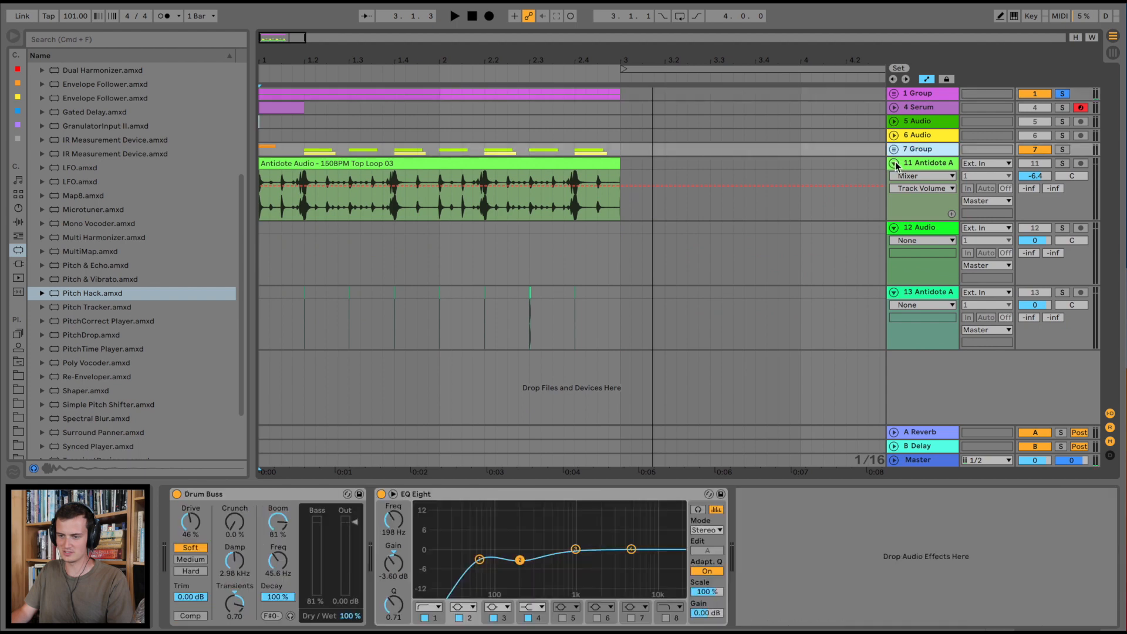
pyautogui.click(895, 164)
pyautogui.click(895, 177)
pyautogui.moveTo(646, 220); pyautogui.dragTo(283, 89)
pyautogui.hotkey('ctrl', 'd')
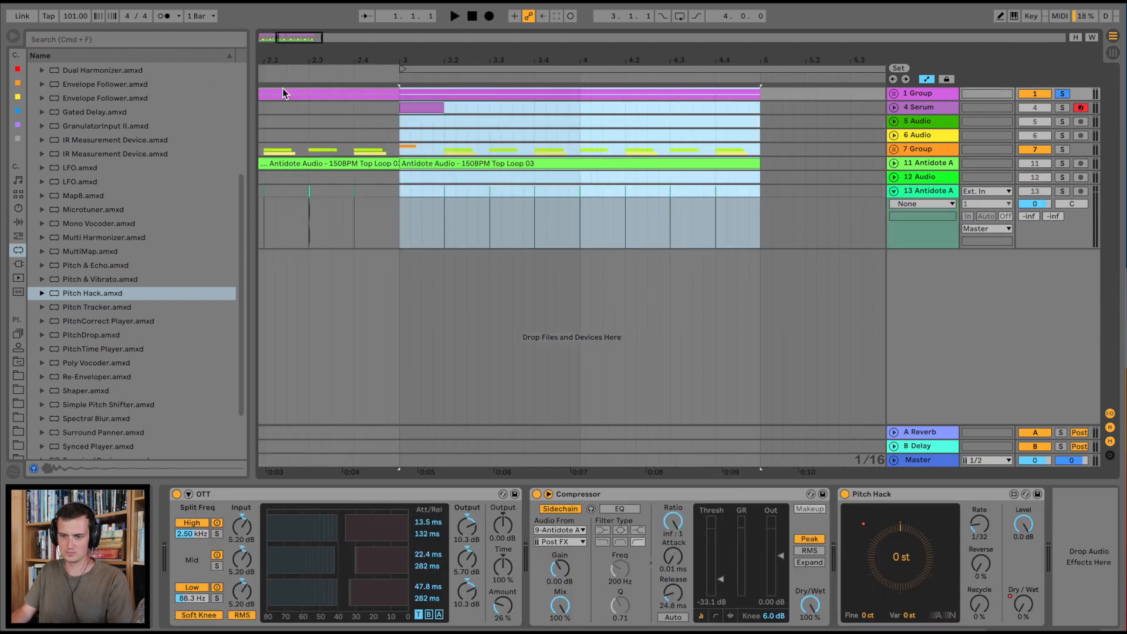
# Play the duplicated arrangement from the start with 1 Group unsoloed so all tracks are heard together.
pyautogui.click(264, 102)
pyautogui.click(264, 95)
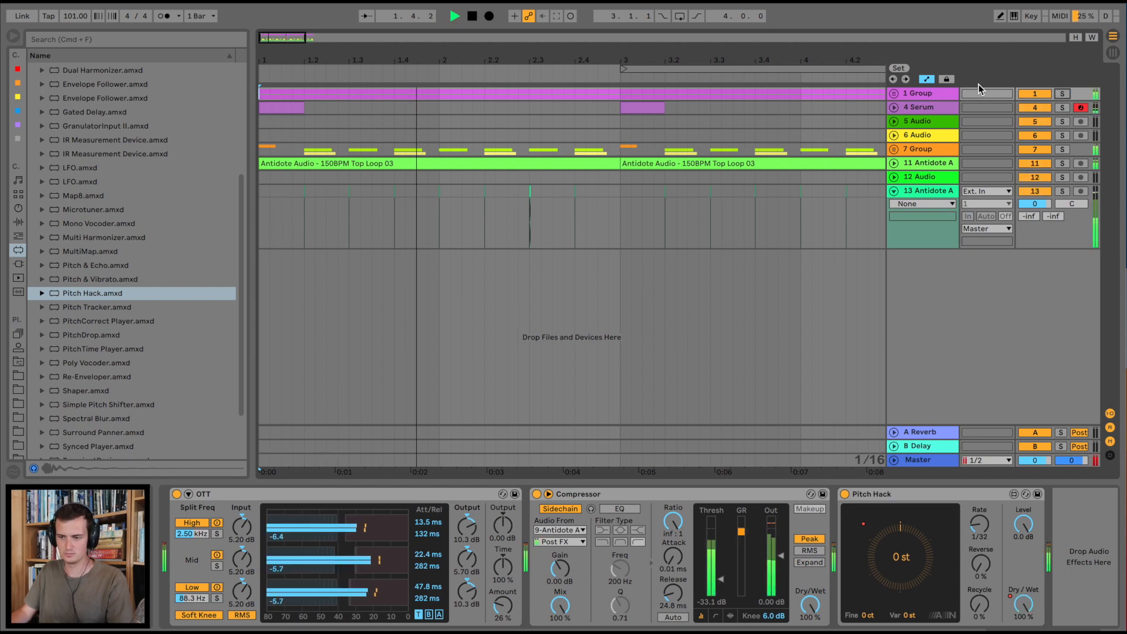
pyautogui.click(894, 94)
pyautogui.click(894, 94)
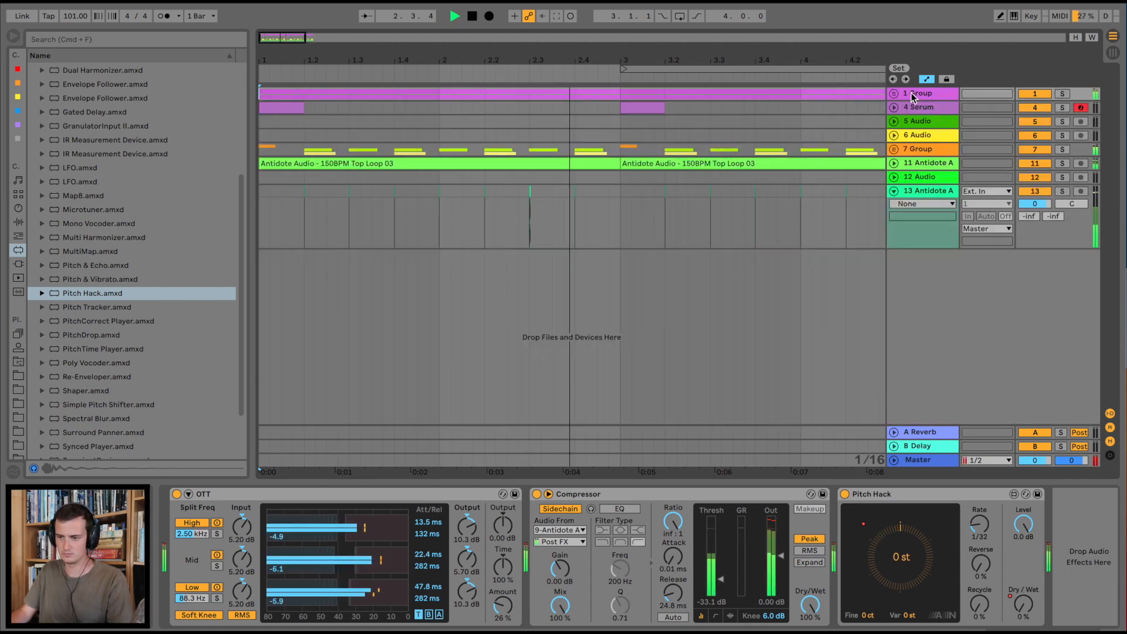
pyautogui.press('space')
# Insert a Dynamic Tube between the Compressor and Pitch Hack on 1 Group and audition the soloed group.
pyautogui.click(19, 222)
pyautogui.click(34, 167)
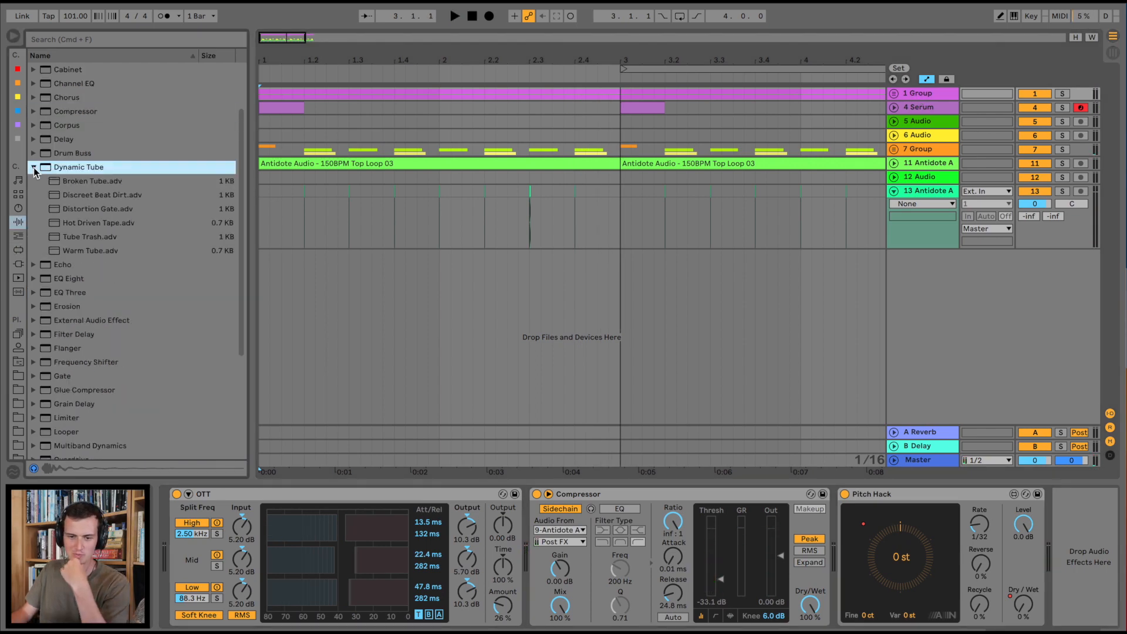
pyautogui.moveTo(87, 169); pyautogui.dragTo(698, 584)
pyautogui.press('space')
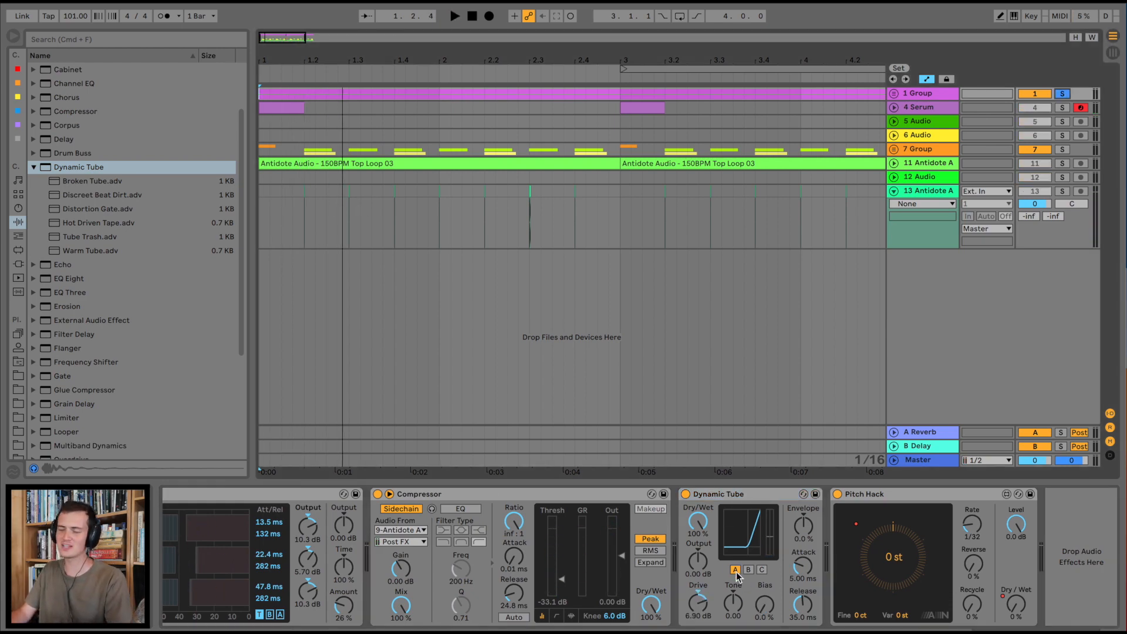
# Set Dynamic Tube's Bias to 34 % and its Drive to 1.67 dB during playback.
pyautogui.moveTo(765, 605); pyautogui.dragTo(764, 579)
pyautogui.press('space')
pyautogui.moveTo(698, 603); pyautogui.dragTo(698, 621)
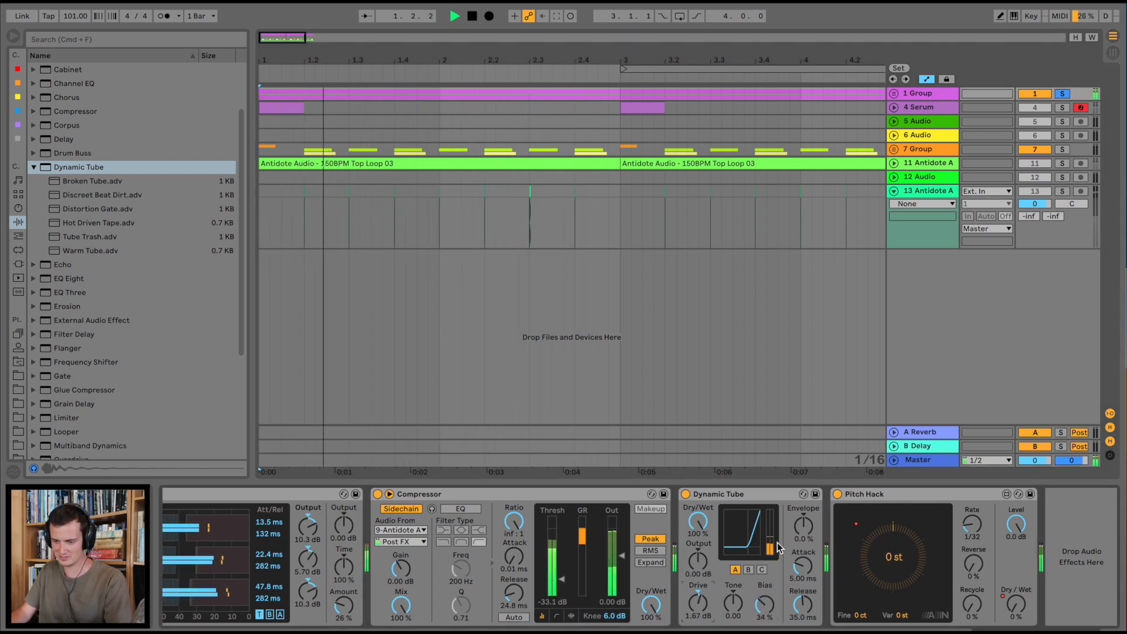
# Unsolo 1 Group, replay the full mix and raise Dynamic Tube's Output to 2.14 dB.
pyautogui.click(1064, 93)
pyautogui.press('space')
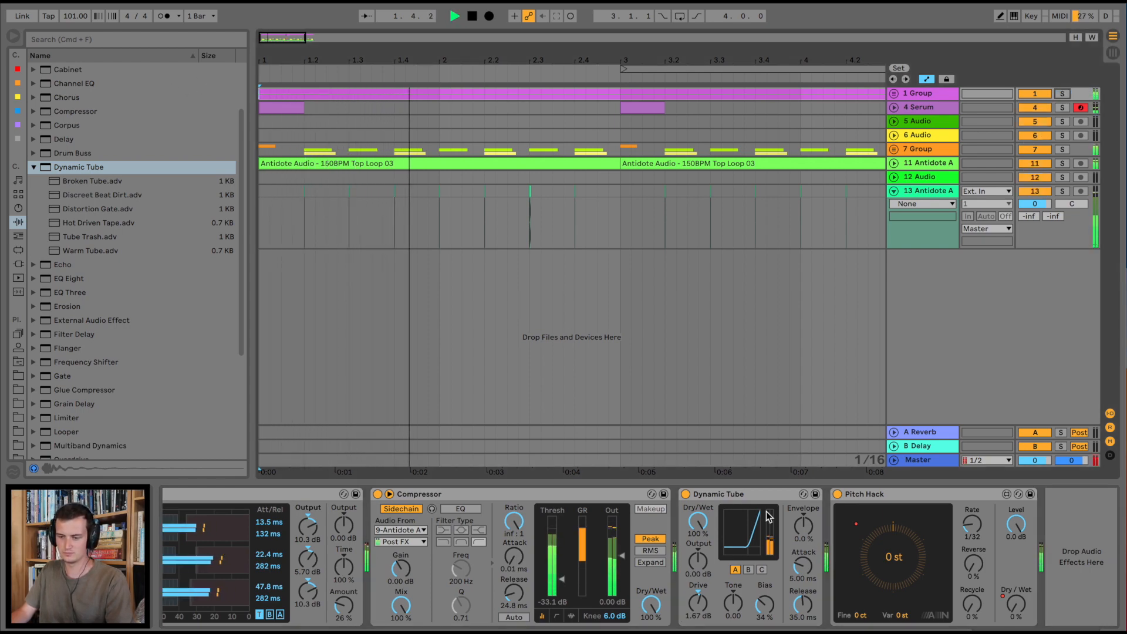
pyautogui.moveTo(699, 561)
pyautogui.mouseDown()
pyautogui.moveTo(699, 549)
pyautogui.moveTo(698, 566)
pyautogui.mouseUp()
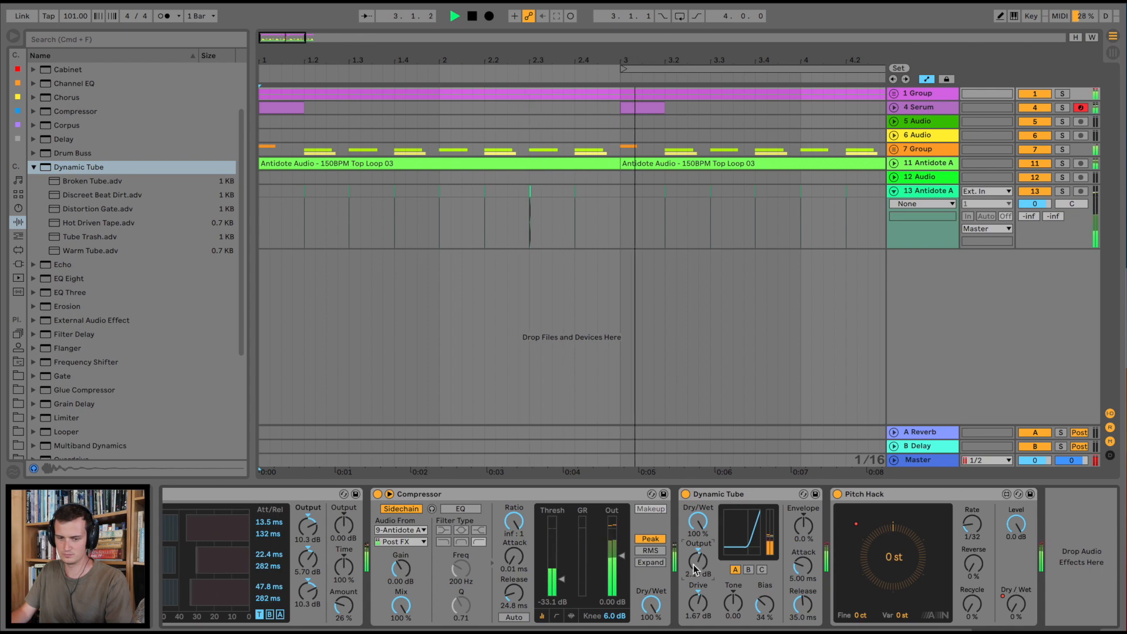
pyautogui.click(34, 165)
# Unfold 1 Group and replay all four bars from the start to check its pitch automation.
pyautogui.click(895, 93)
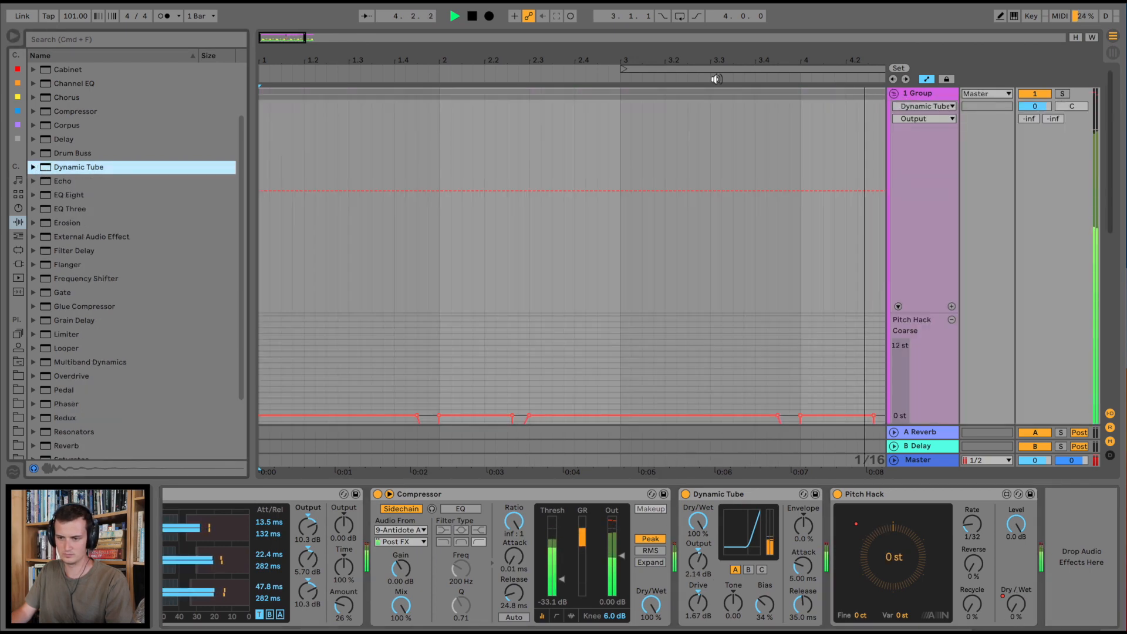
pyautogui.moveTo(376, 60); pyautogui.dragTo(376, 41)
pyautogui.click(261, 118)
pyautogui.press('space')
pyautogui.press('space')
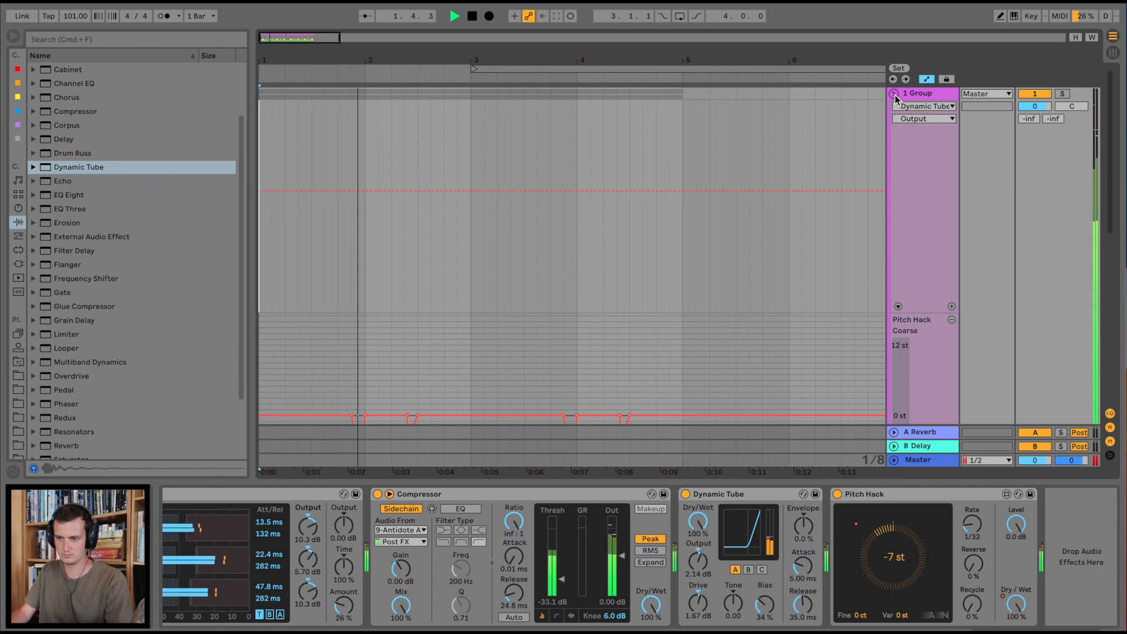
pyautogui.click(894, 93)
pyautogui.click(894, 93)
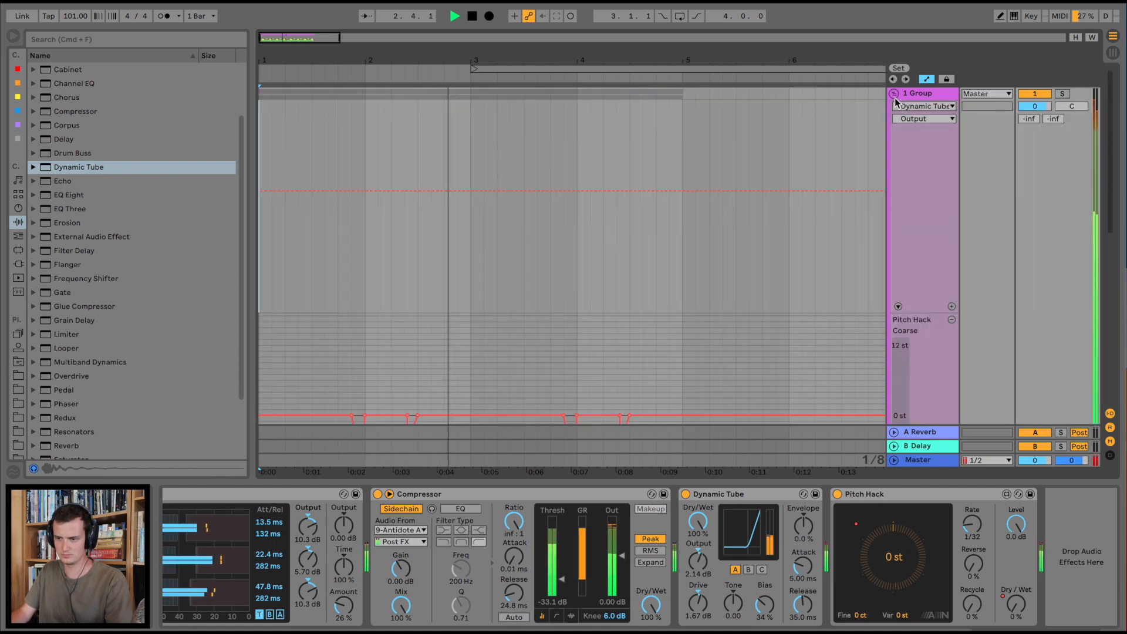
# Reveal the Serum tracks inside 1 Group, shrink the group track, and show the effects of Serum on track 3.
pyautogui.click(898, 306)
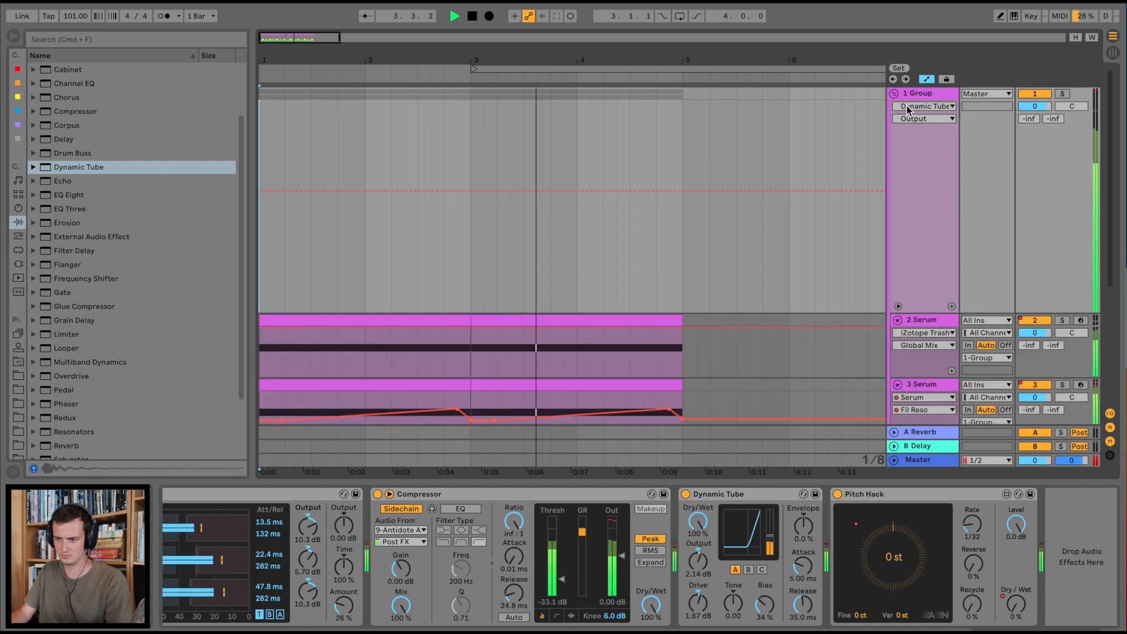
pyautogui.moveTo(908, 313); pyautogui.dragTo(922, 139)
pyautogui.click(924, 145)
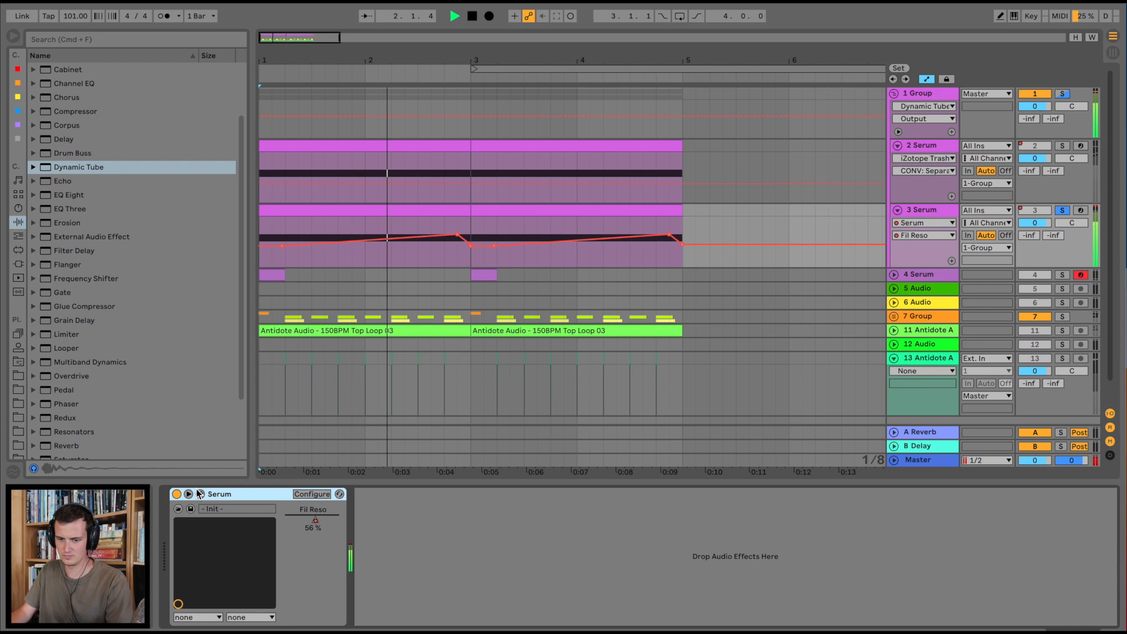
pyautogui.click(200, 494)
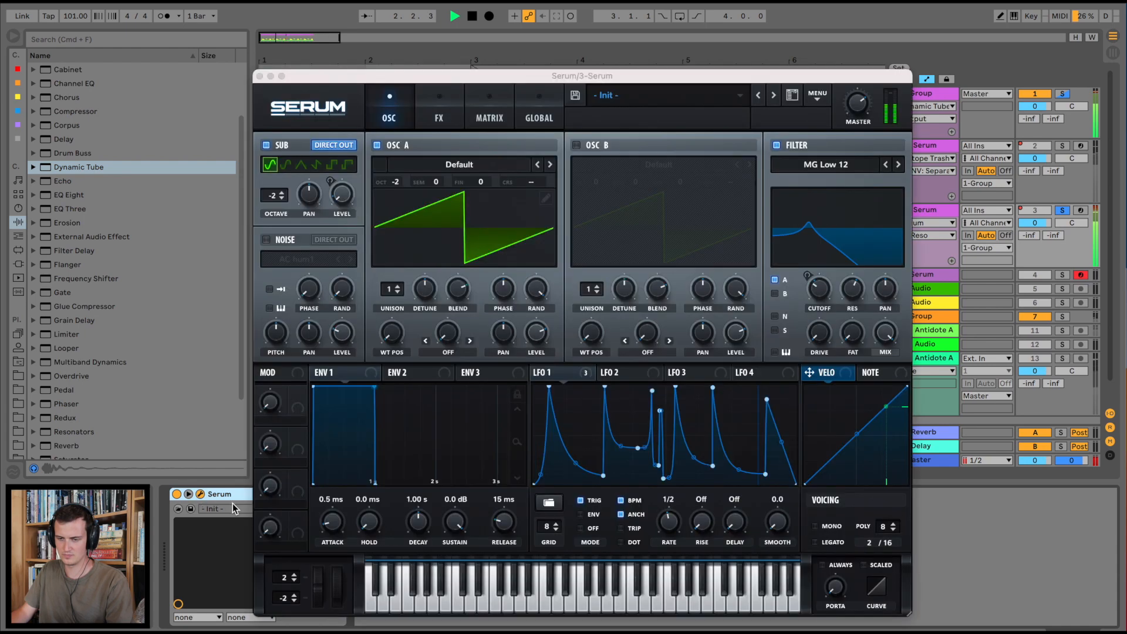
pyautogui.click(446, 115)
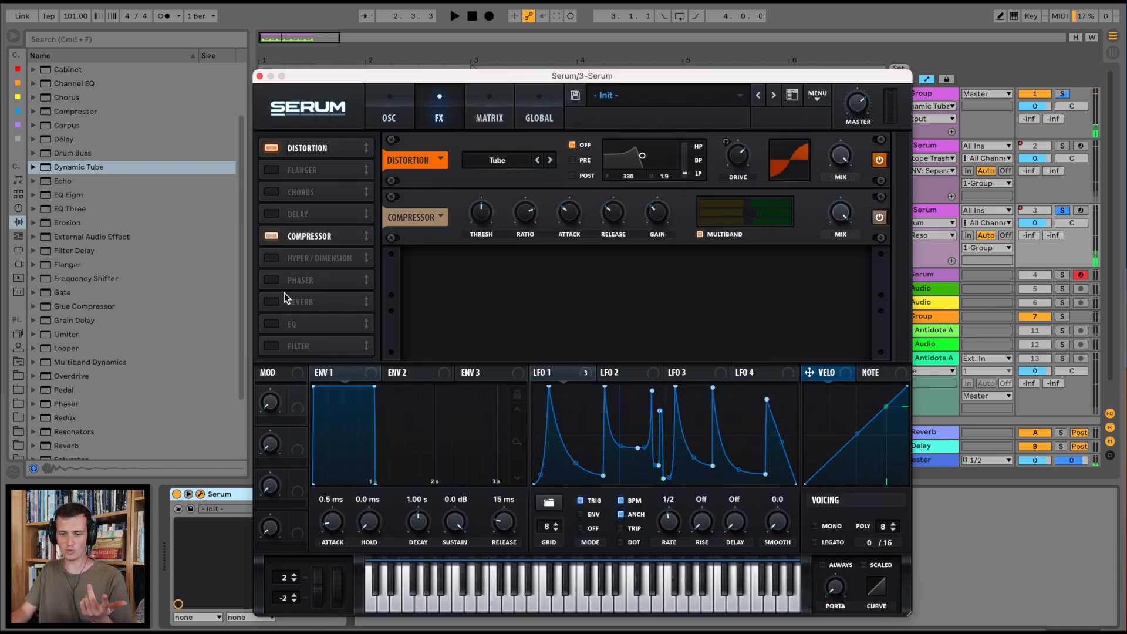
# Enable Hyper/Dimension in Serum on track 3, adjust the Dimension size, set its mix to 12 % and audition it.
pyautogui.click(271, 259)
pyautogui.moveTo(789, 275); pyautogui.dragTo(785, 286)
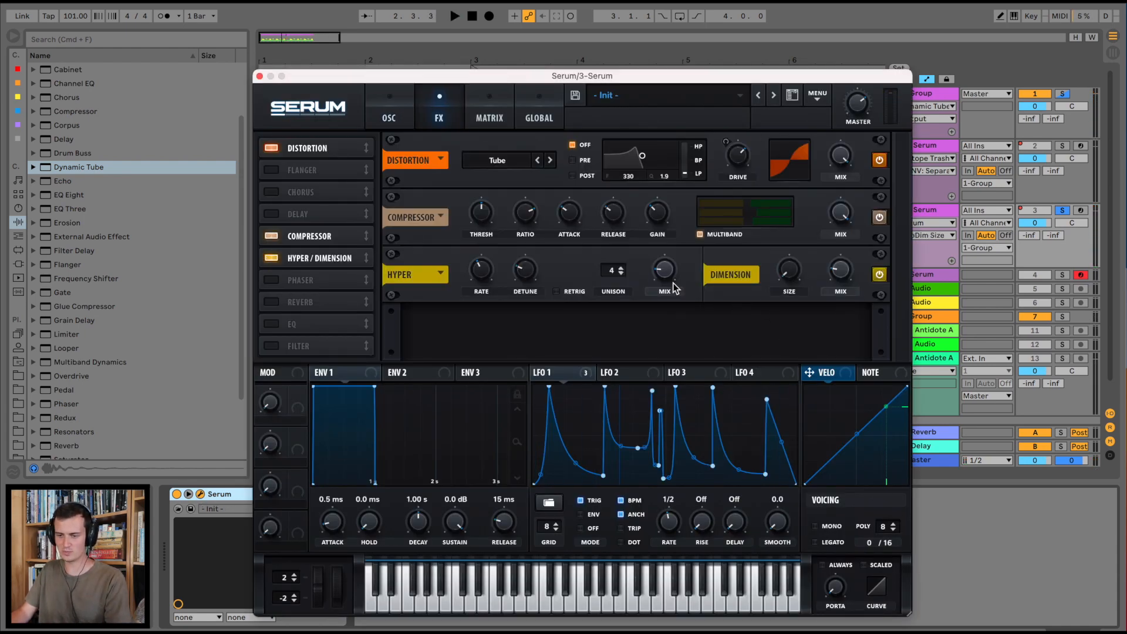
pyautogui.moveTo(670, 280); pyautogui.dragTo(659, 266)
pyautogui.moveTo(783, 270); pyautogui.dragTo(841, 335)
pyautogui.press('space')
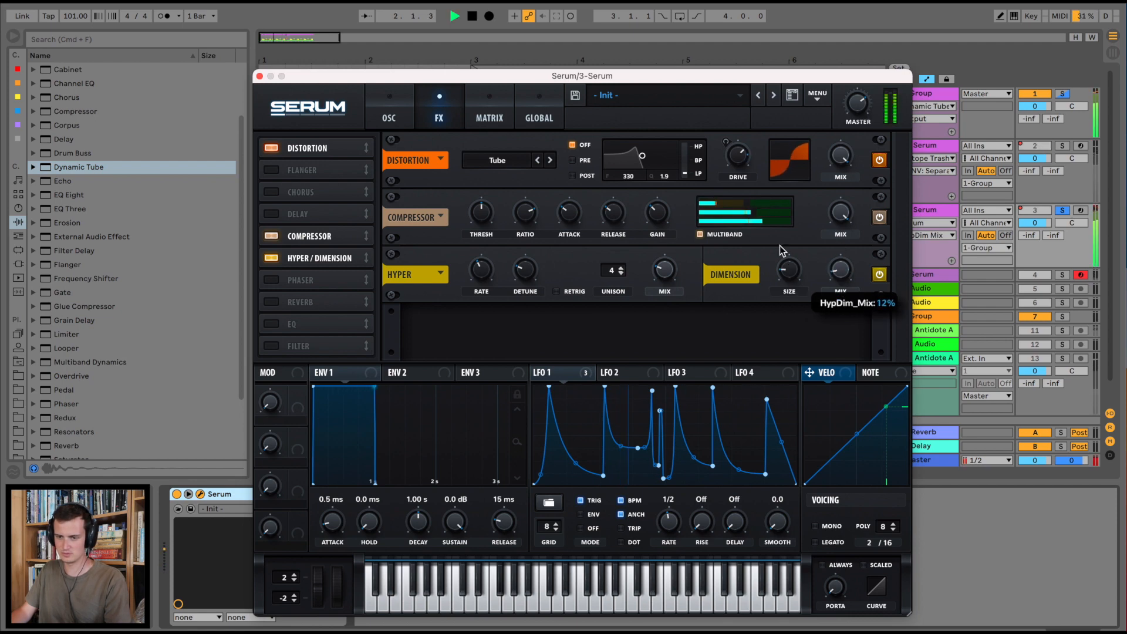
pyautogui.press('space')
pyautogui.click(260, 76)
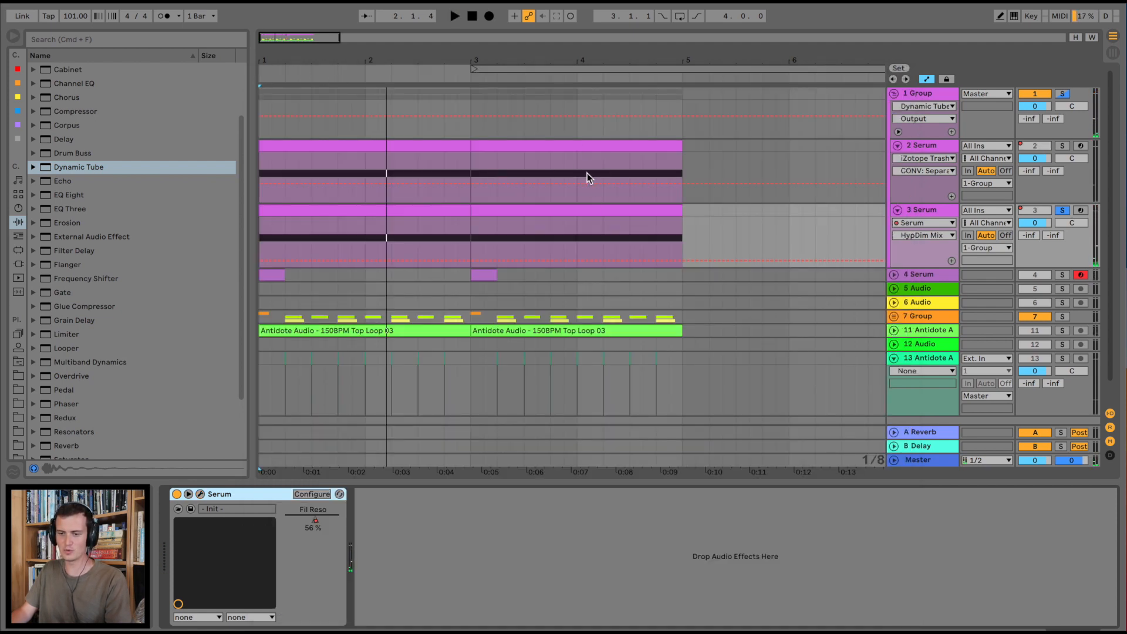
# Automate HypDim Mix on 3 Serum to ramp up from 12 % at bar 3 until bar 5, and replay it.
pyautogui.click(470, 259)
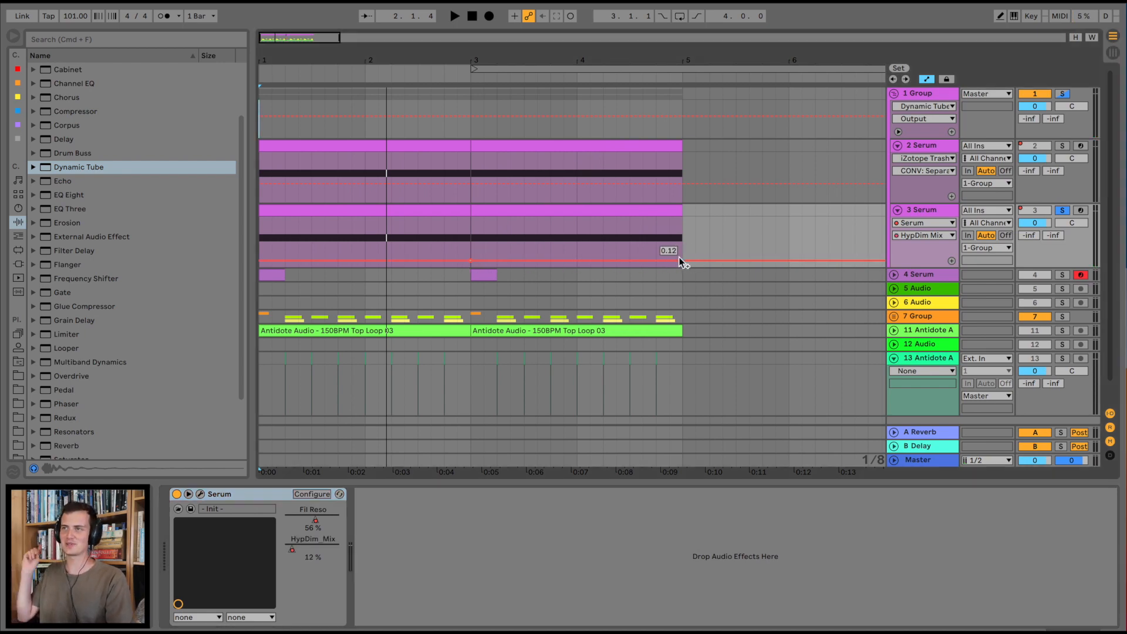
pyautogui.click(680, 259)
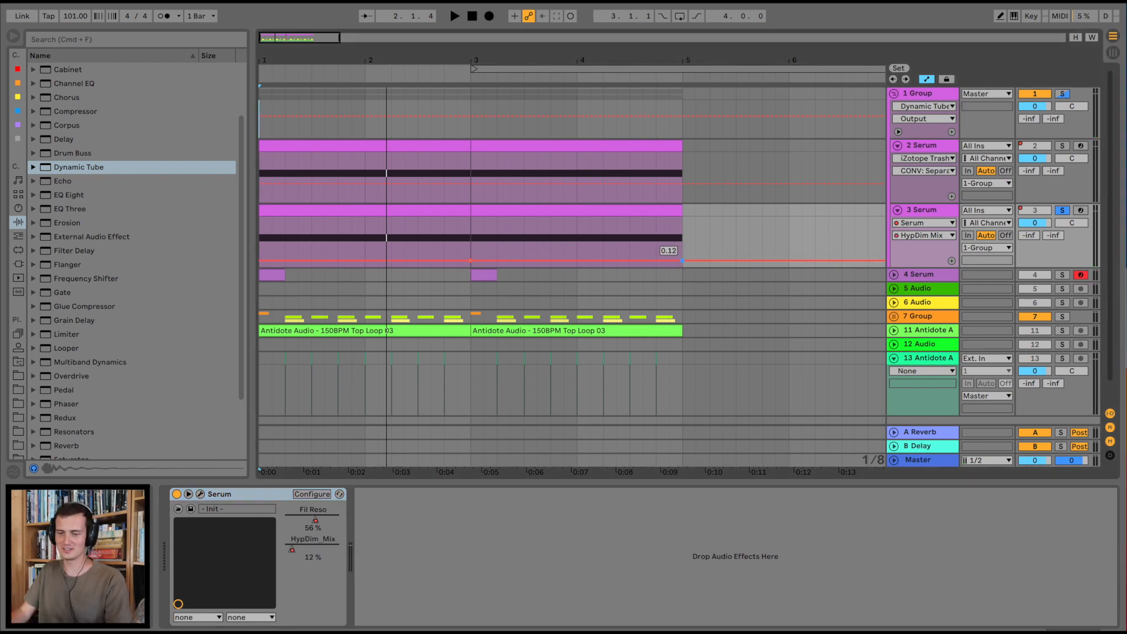
pyautogui.click(460, 235)
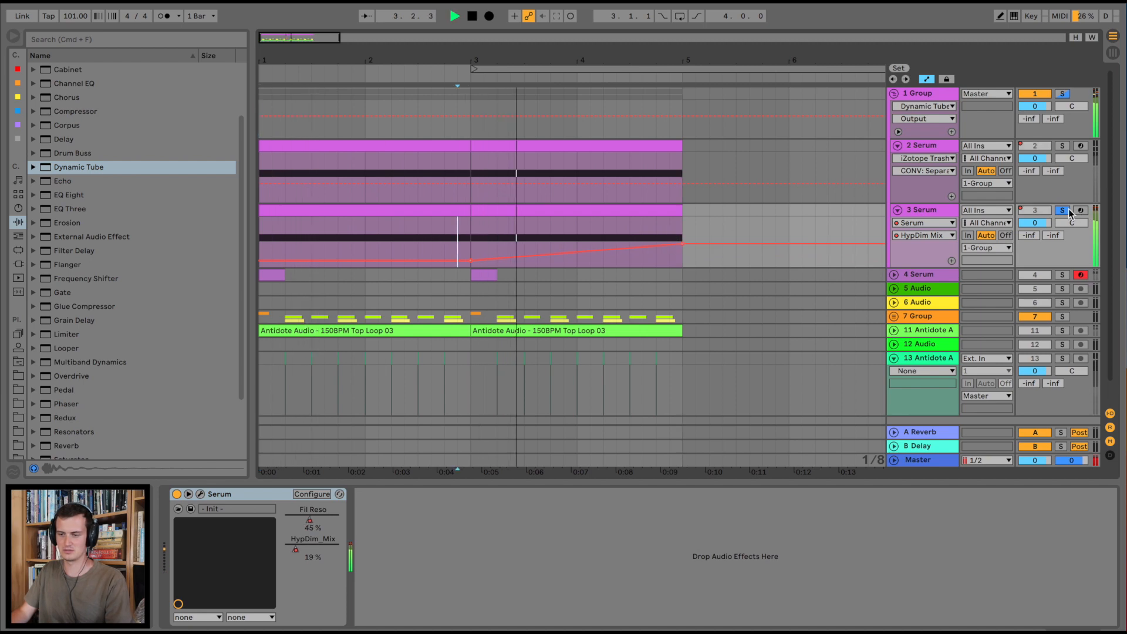
pyautogui.click(1064, 94)
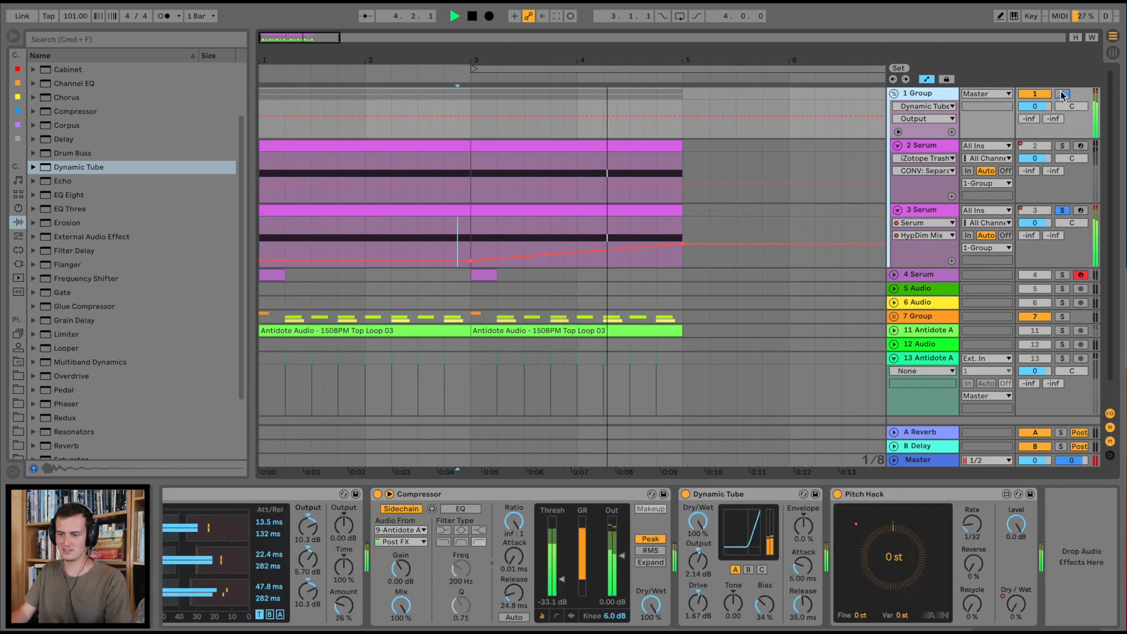
pyautogui.click(1064, 94)
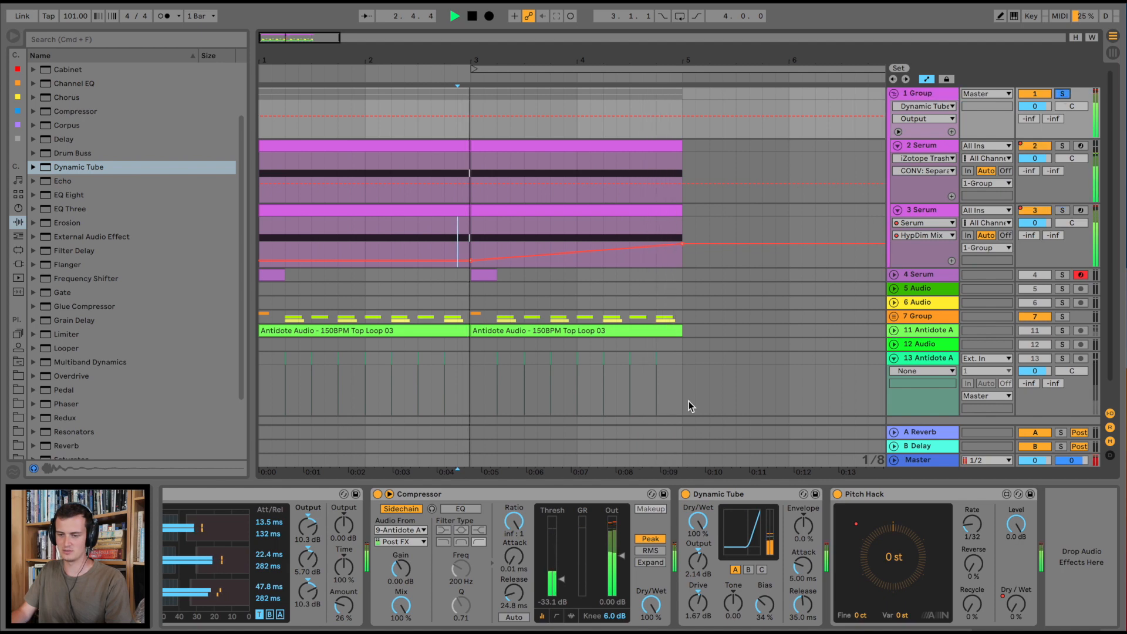
# Automate Drum Buss's Boom Amt on 7 Group to rise from 0 % to 81 % at 1.2, and replay the full mix.
pyautogui.click(496, 495)
pyautogui.press('space')
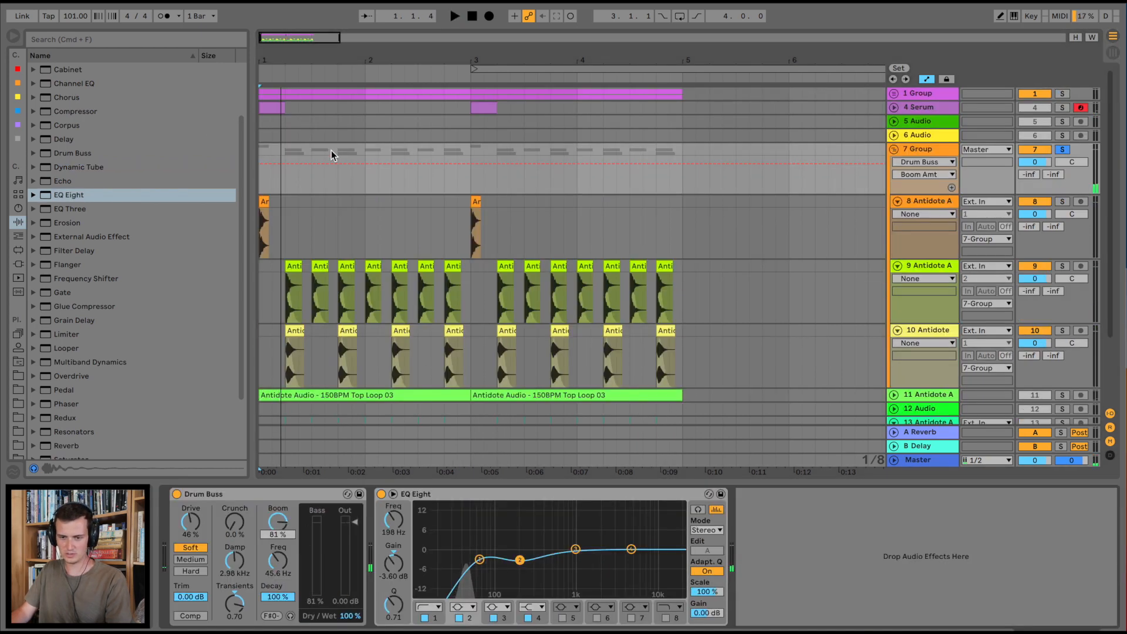
pyautogui.click(285, 165)
pyautogui.press('space')
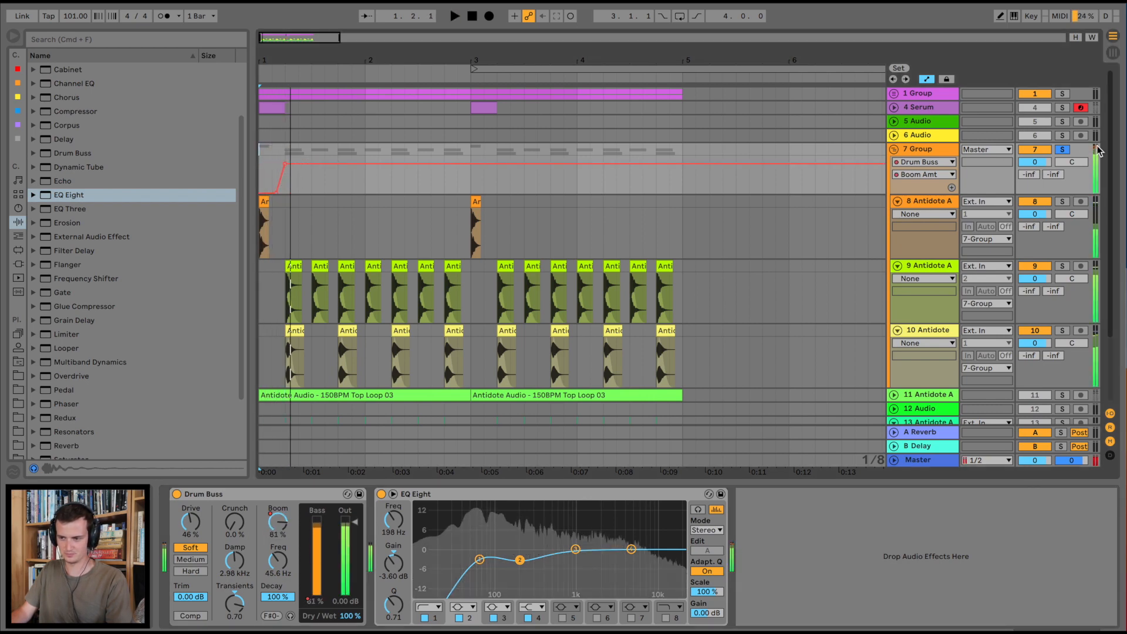
pyautogui.click(1063, 150)
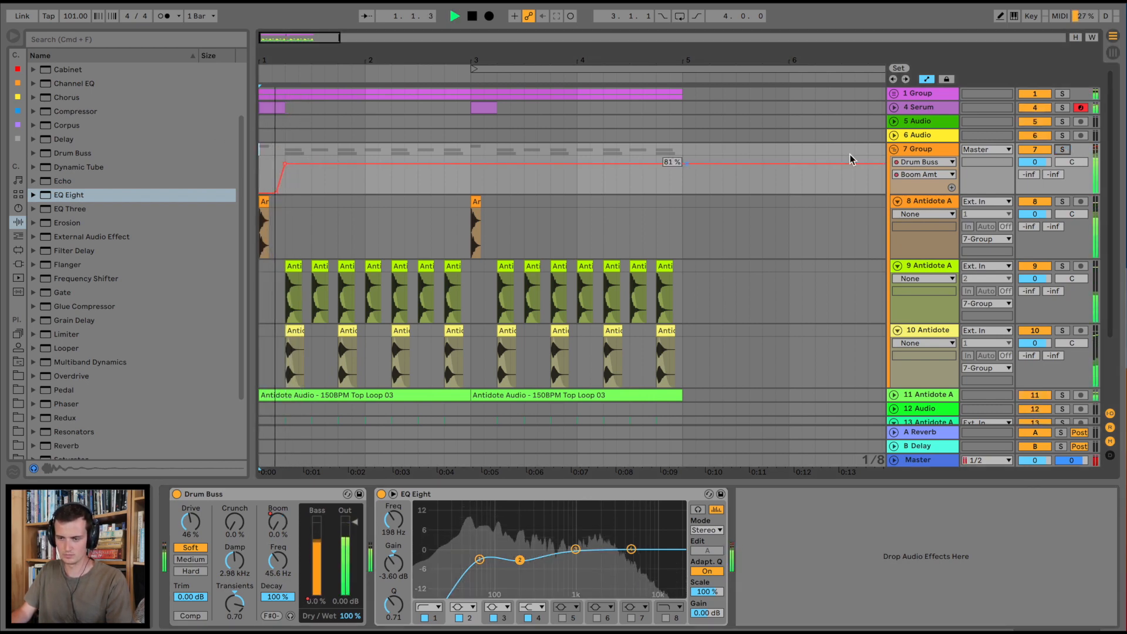
pyautogui.click(895, 150)
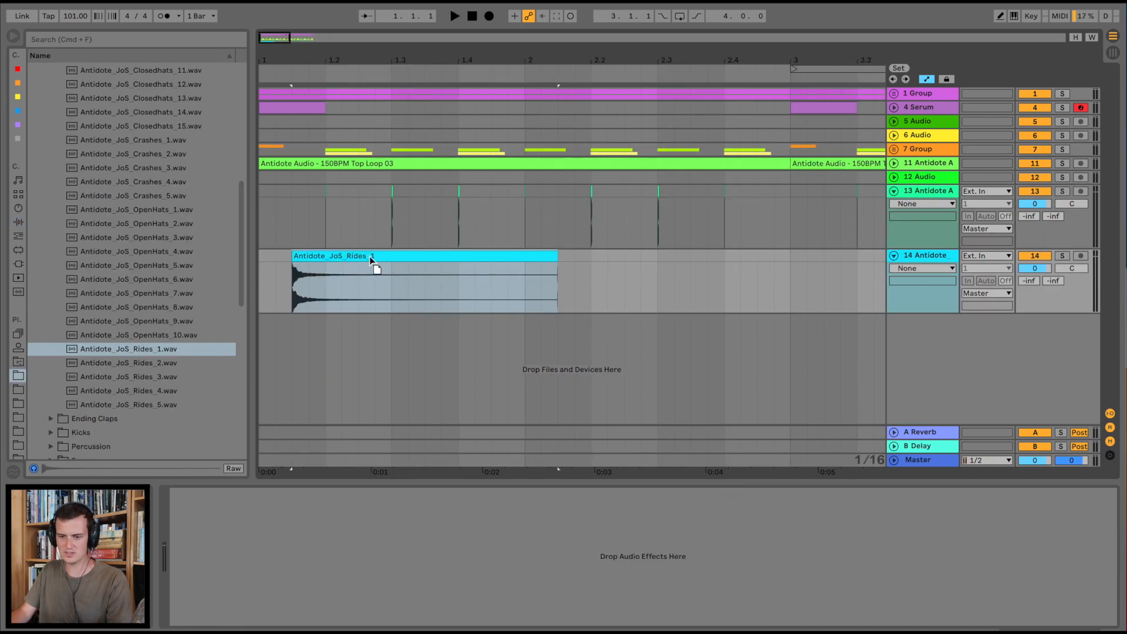
# Move the Antidote_JoS_Rides_1 clip on track 14 to 1.2.3 and shorten it to end at 1.3.
pyautogui.moveTo(369, 256); pyautogui.dragTo(436, 257)
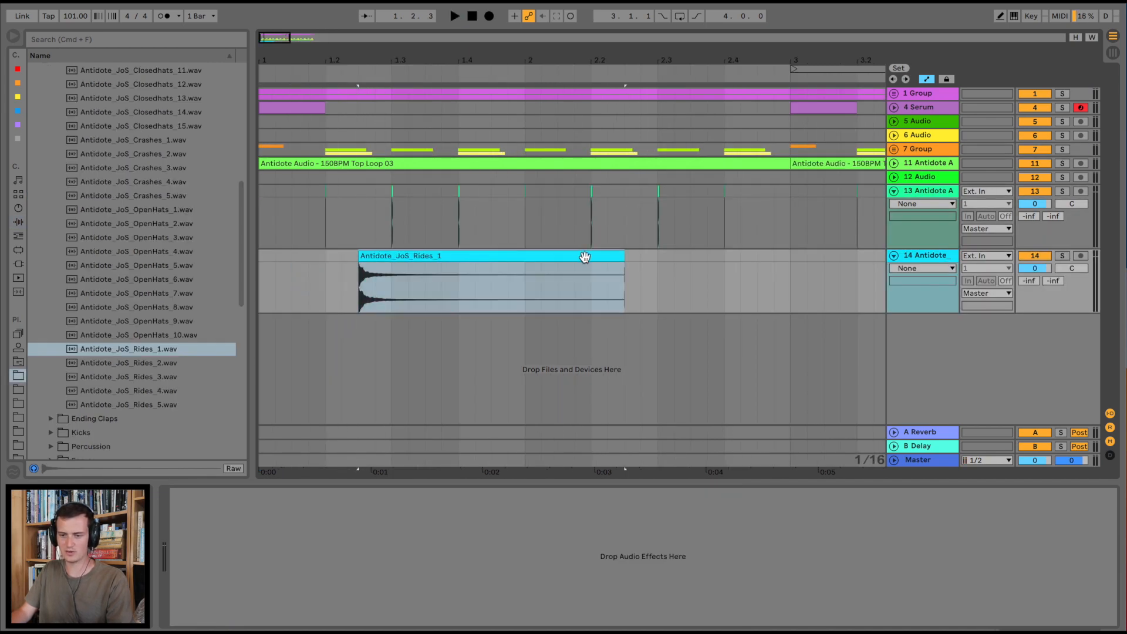
pyautogui.moveTo(609, 258); pyautogui.dragTo(394, 283)
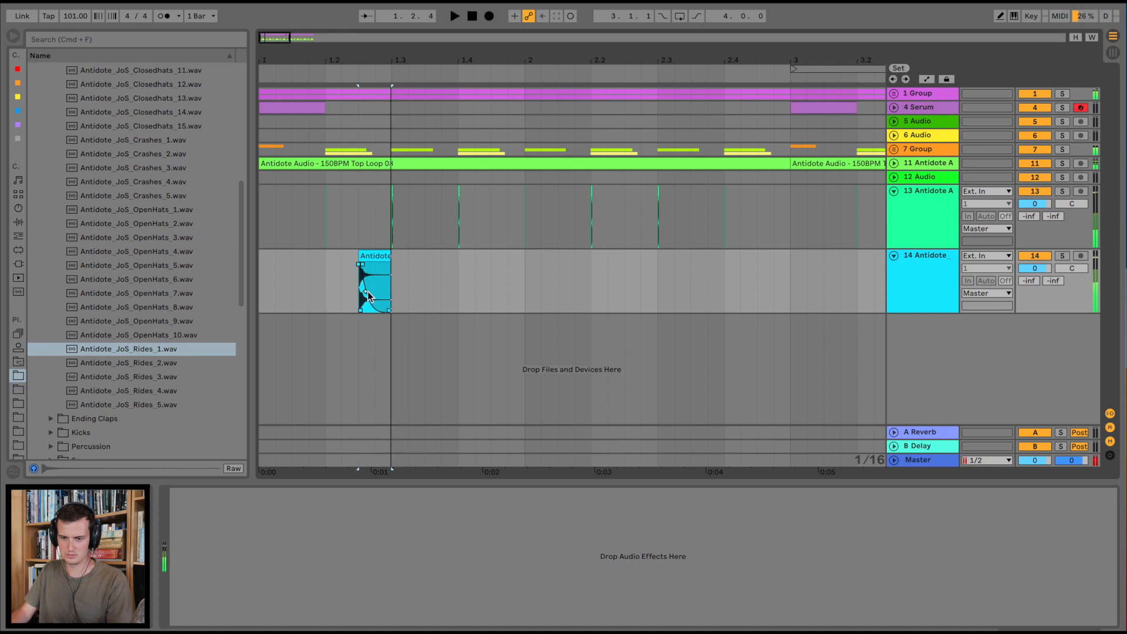
# Duplicate the off-beat ride hit on track 14 once per beat through the end of bar 4.
pyautogui.keyDown('shift'); pyautogui.click(330, 285); pyautogui.keyUp('shift')
pyautogui.press('super+d')
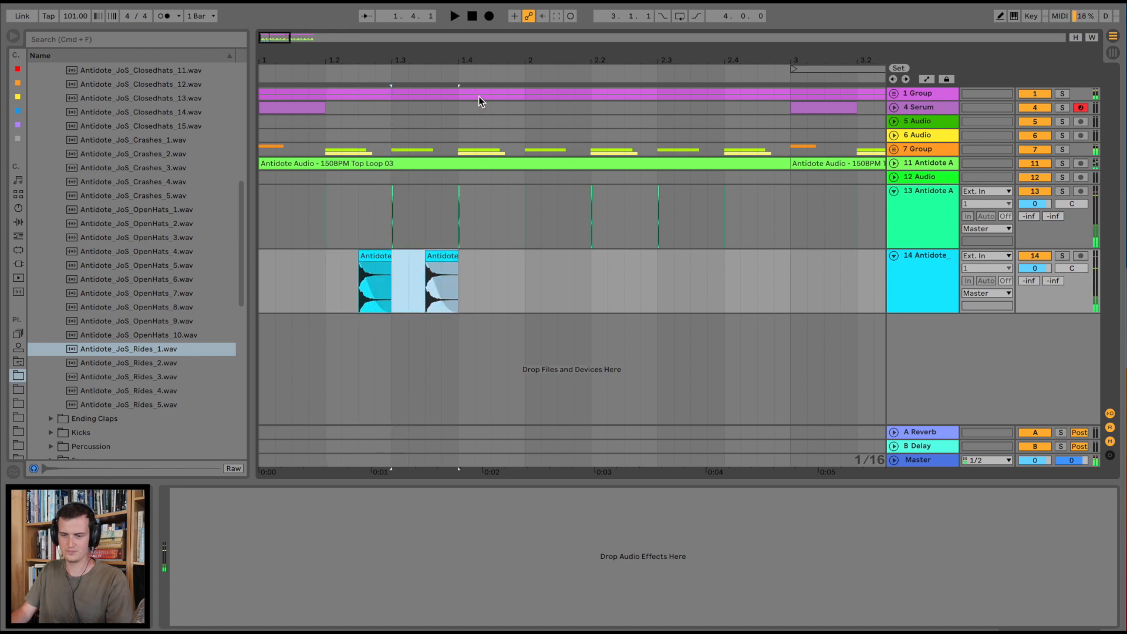
pyautogui.press('super+d')
pyautogui.press('super+d')
pyautogui.press('super+d')
pyautogui.press('super+d')
pyautogui.press('super+d')
pyautogui.press('super+d')
pyautogui.press('super+d')
pyautogui.press('super+d')
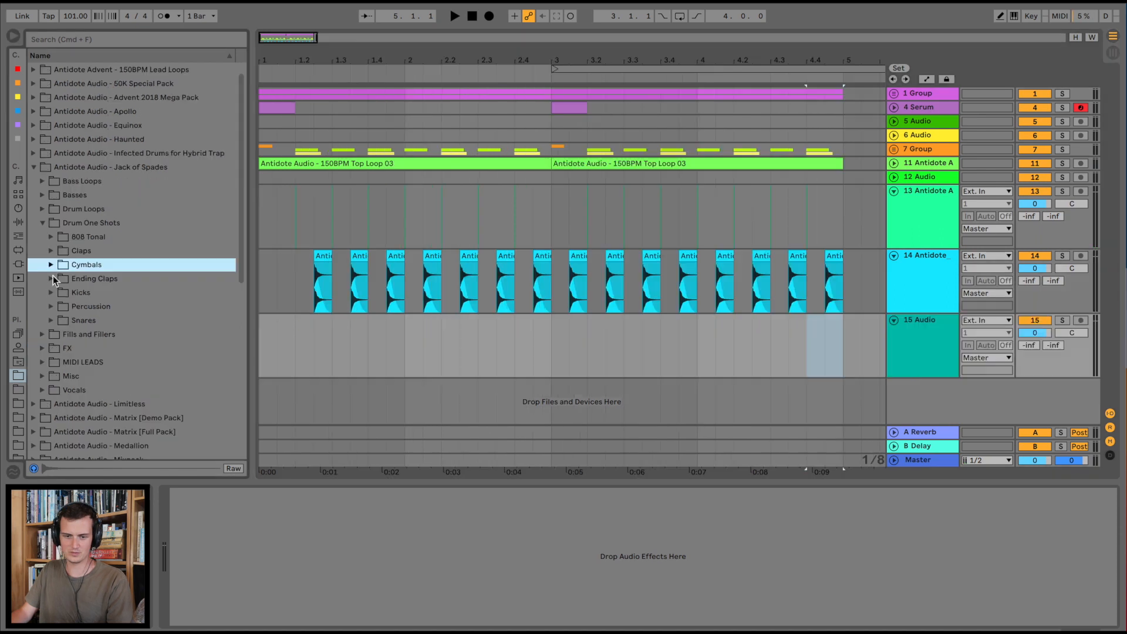
# Audition the Ending Claps samples and place Antidote_JoS_124_End_Claps_7.wav on track 15 at 2.4.
pyautogui.click(53, 278)
pyautogui.click(188, 358)
pyautogui.scroll(-5, 187, 357)
pyautogui.click(188, 357)
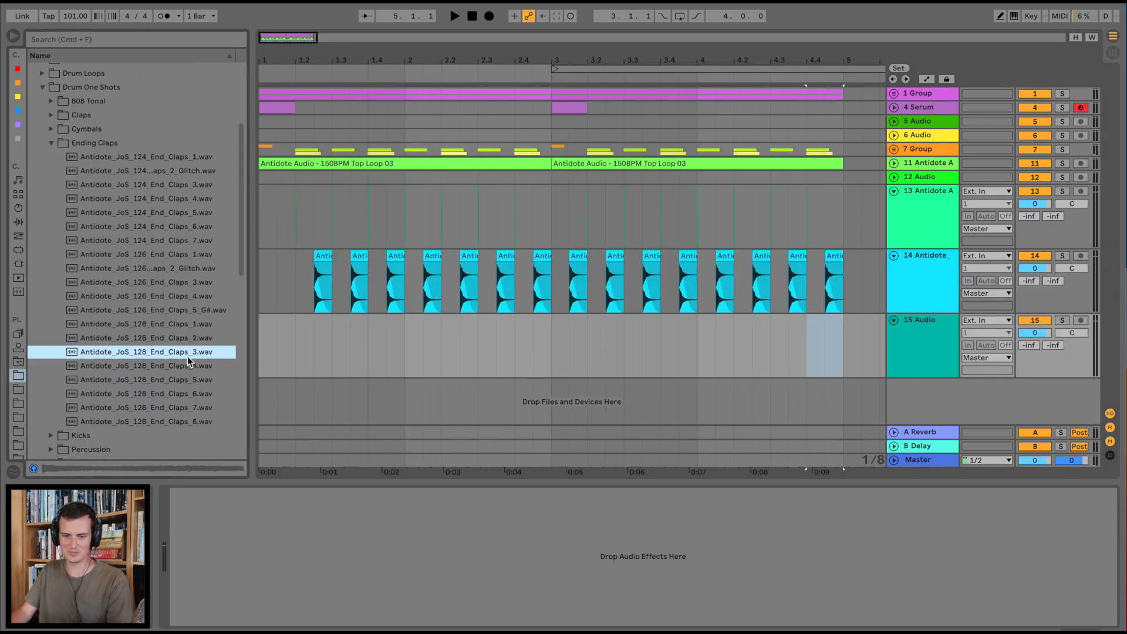
pyautogui.click(193, 256)
pyautogui.click(193, 269)
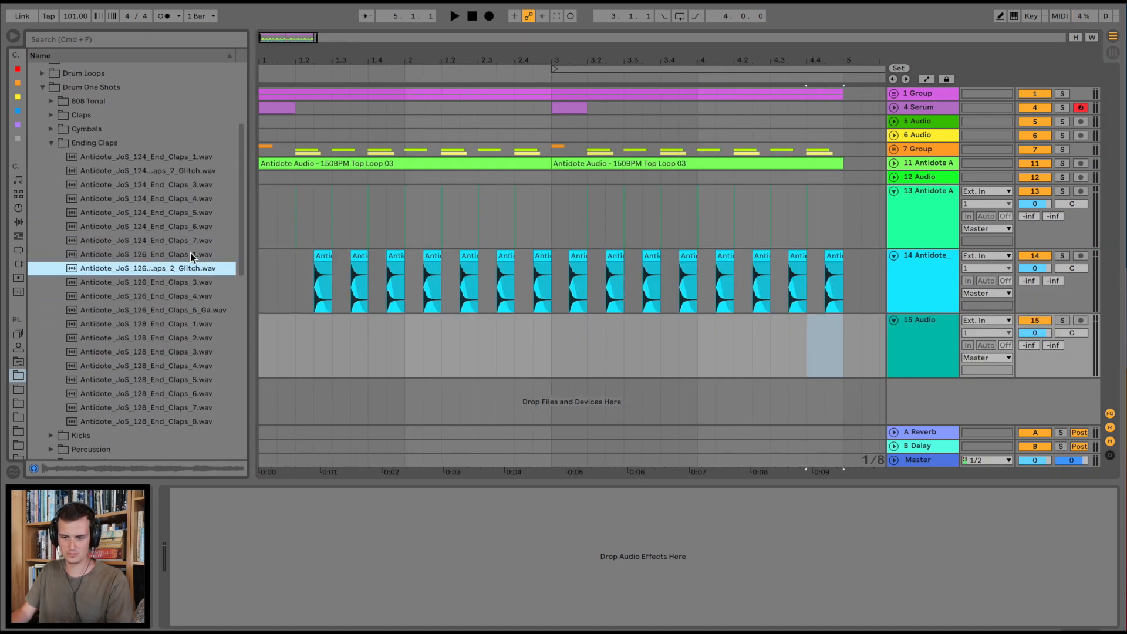
pyautogui.click(192, 254)
pyautogui.click(179, 241)
pyautogui.click(170, 228)
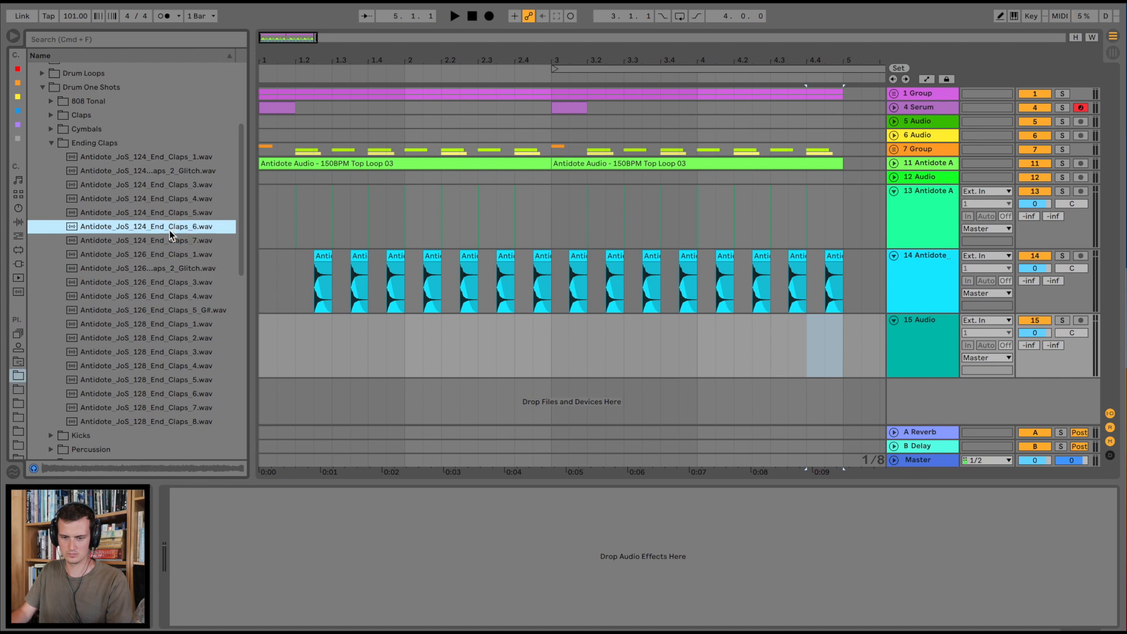
pyautogui.moveTo(166, 240); pyautogui.dragTo(519, 347)
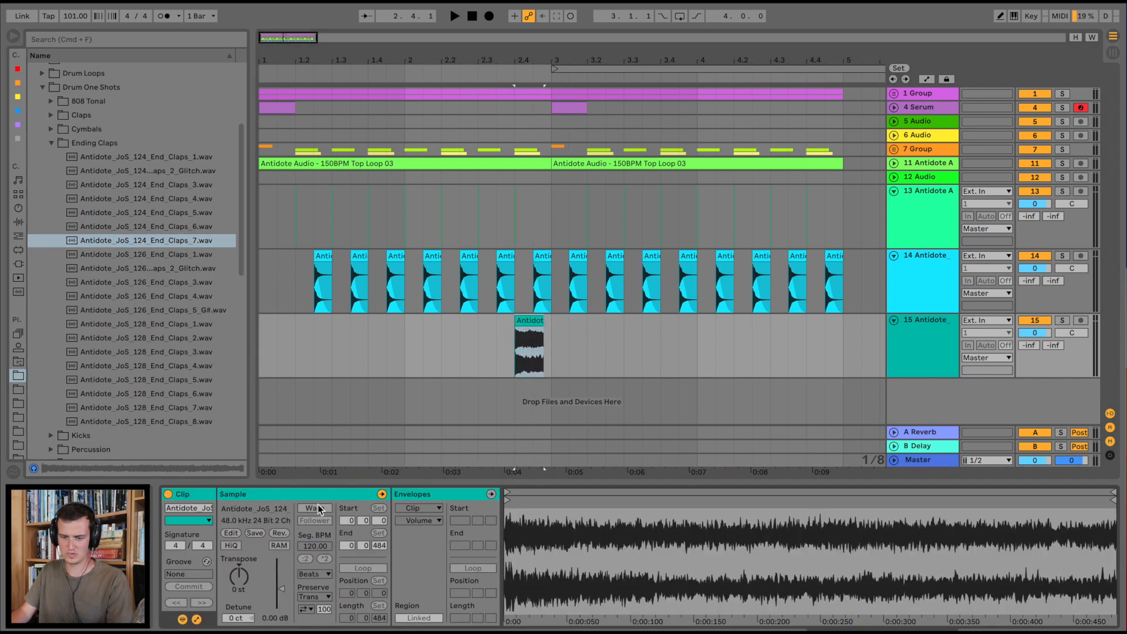
# Warp the ending-claps clip on track 15 with a segment BPM of 124, extend it to bar 3 and play it.
pyautogui.click(315, 509)
pyautogui.write('1')
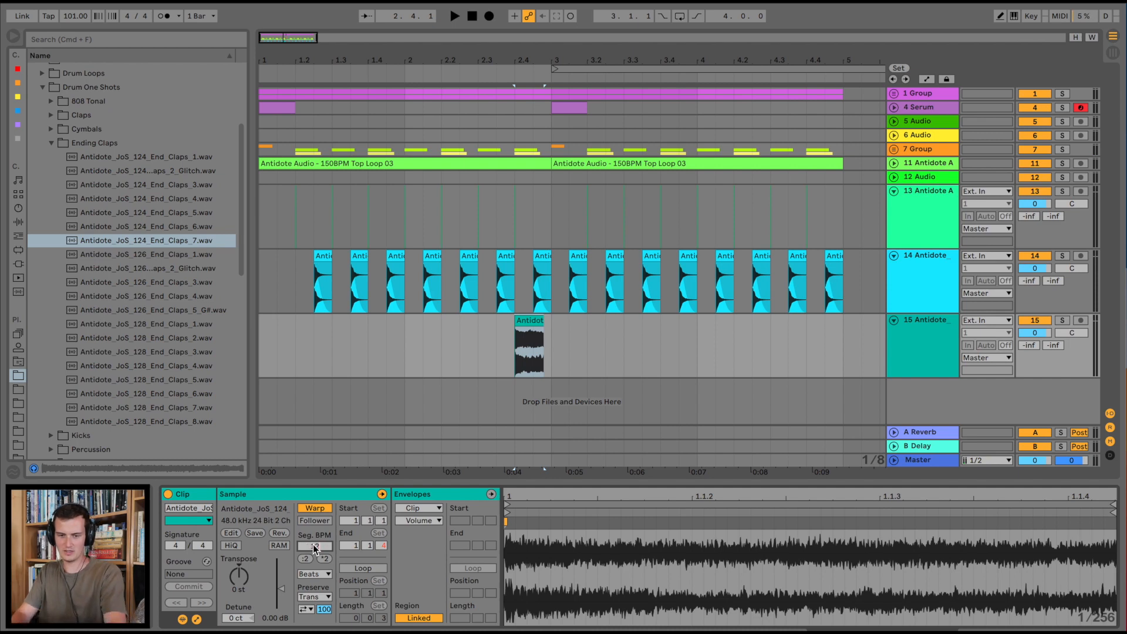
pyautogui.write('24')
pyautogui.press('Return')
pyautogui.press('space')
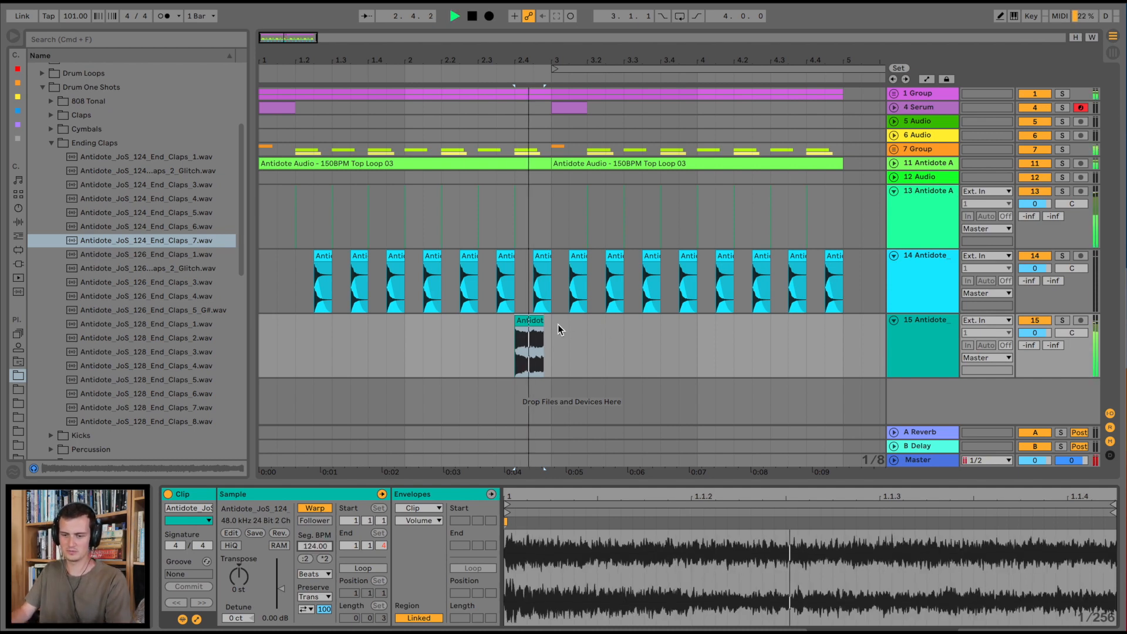
pyautogui.press('space')
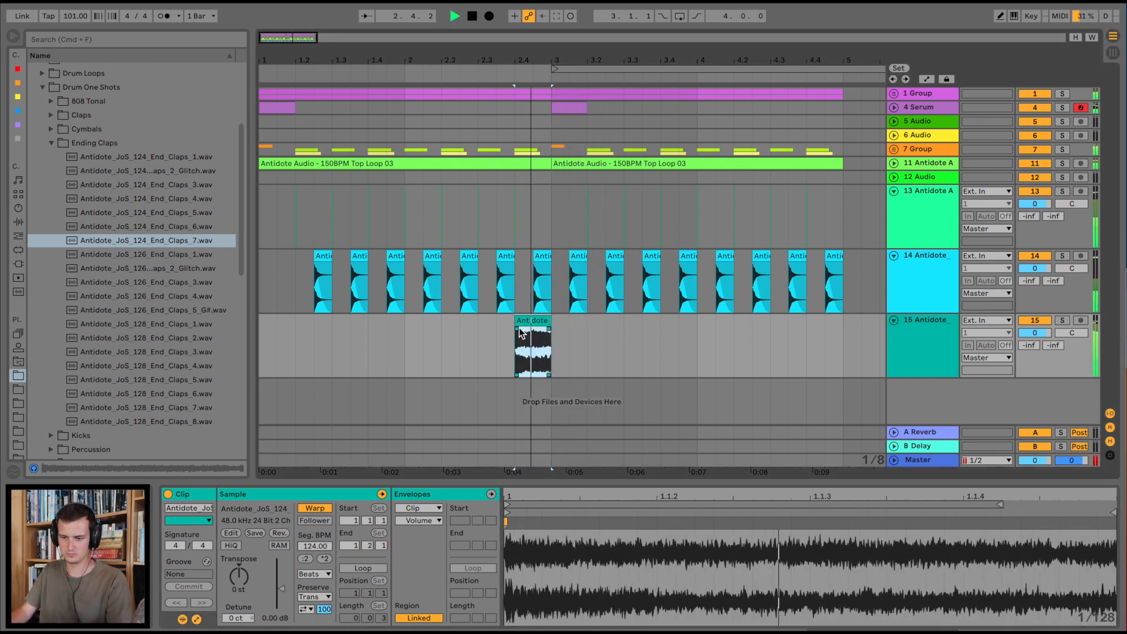
# Add a fade-in reaching about the middle of the ending-claps clip on track 15, and replay it.
pyautogui.moveTo(517, 328); pyautogui.dragTo(532, 329)
pyautogui.press('space')
pyautogui.press('space')
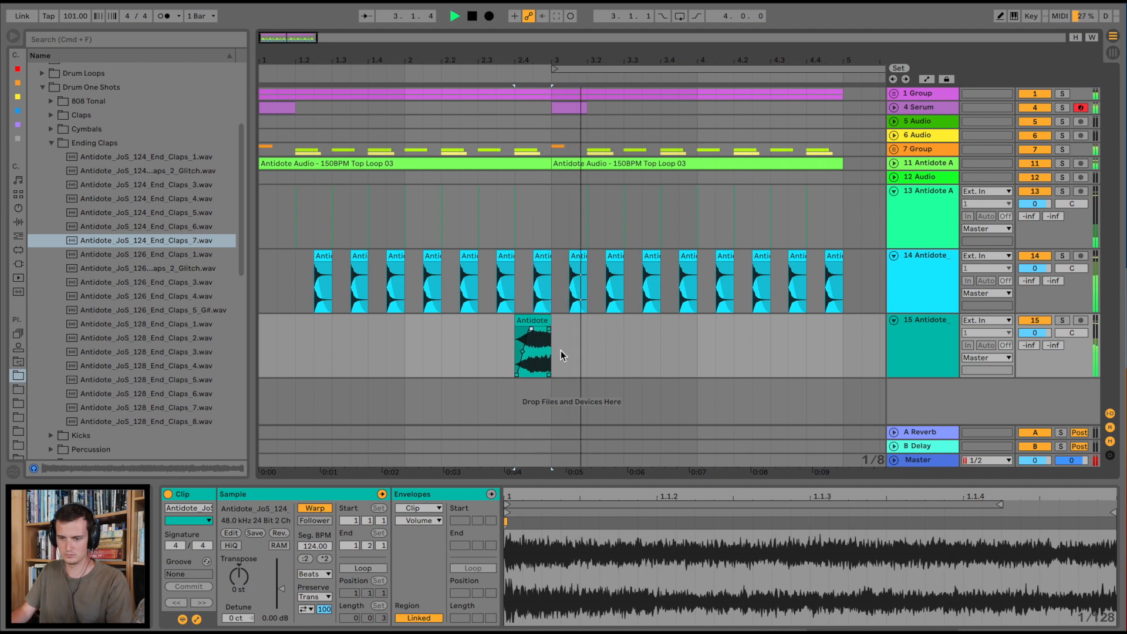
# Shift all ride clips on track 14 an eighth note earlier so the first starts at 1.2, and adjust the track's volume.
pyautogui.moveTo(540, 49); pyautogui.dragTo(541, 37)
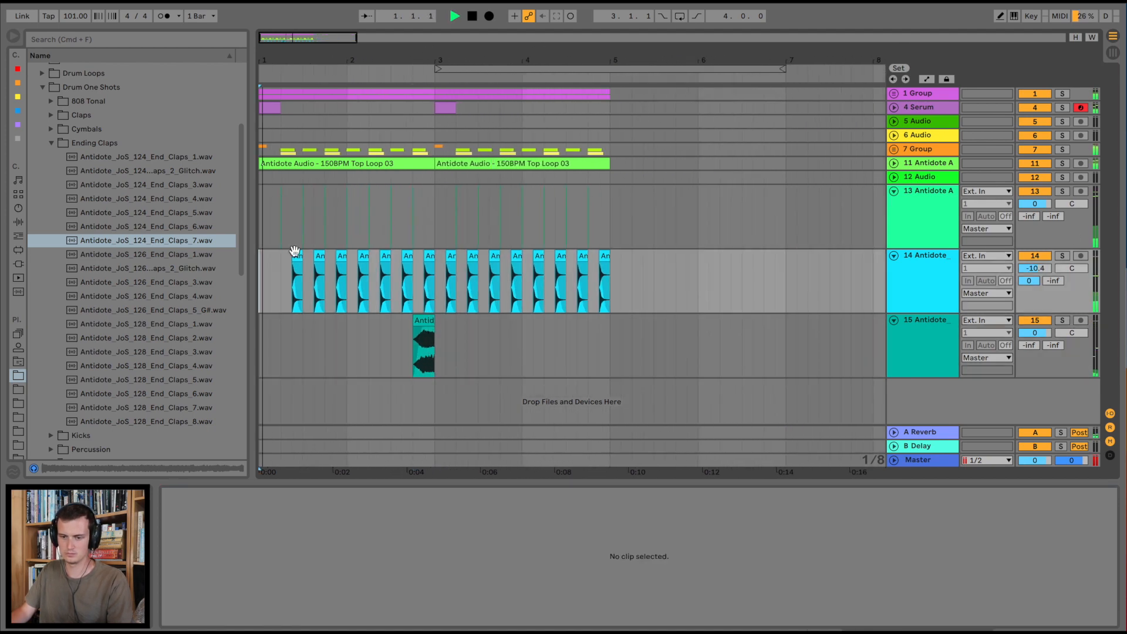
pyautogui.click(297, 256)
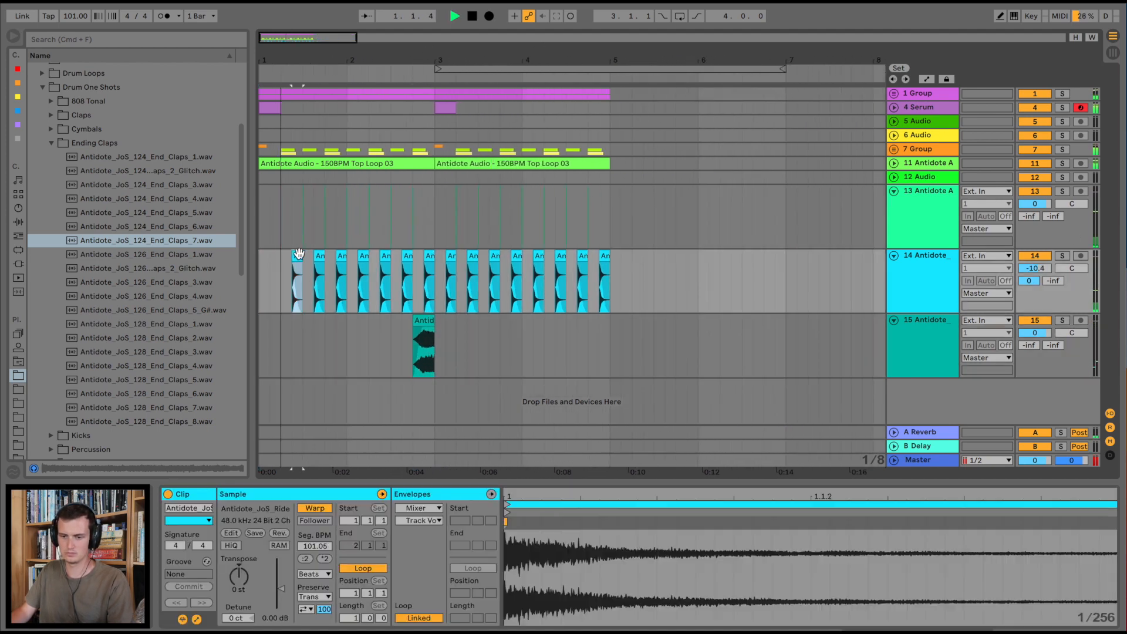
pyautogui.keyDown('shift'); pyautogui.click(604, 257); pyautogui.keyUp('shift')
pyautogui.moveTo(605, 256); pyautogui.dragTo(593, 262)
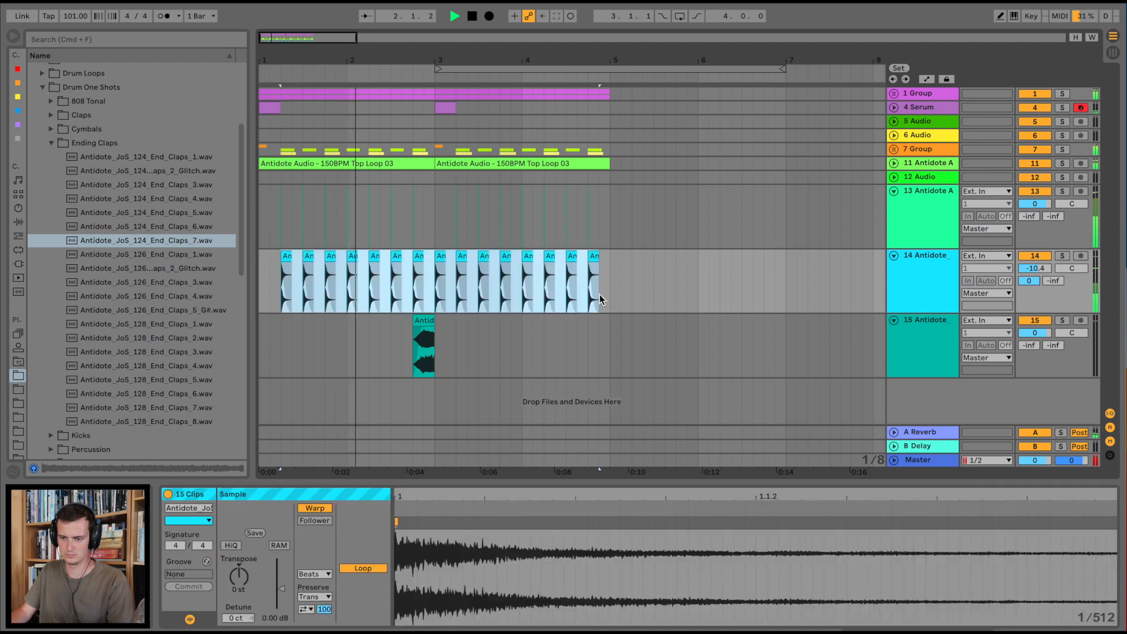
pyautogui.moveTo(1035, 269); pyautogui.dragTo(1036, 256)
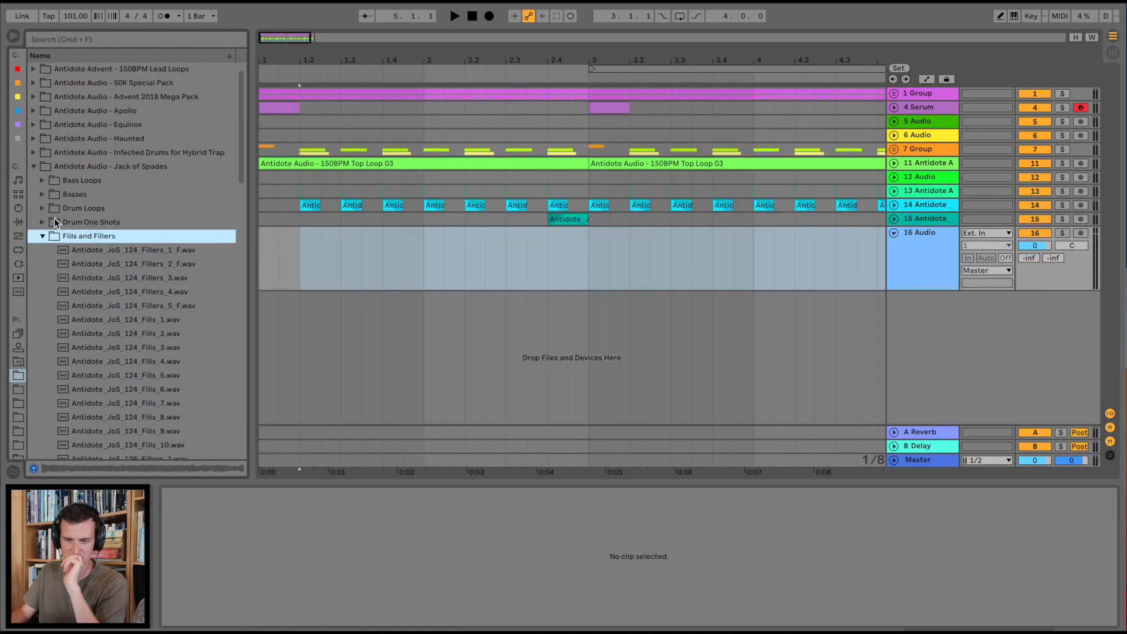
# Trim the last two glitch slices before 3.2 on track 16 into short stutters with a gap between them, and replay.
pyautogui.click(51, 235)
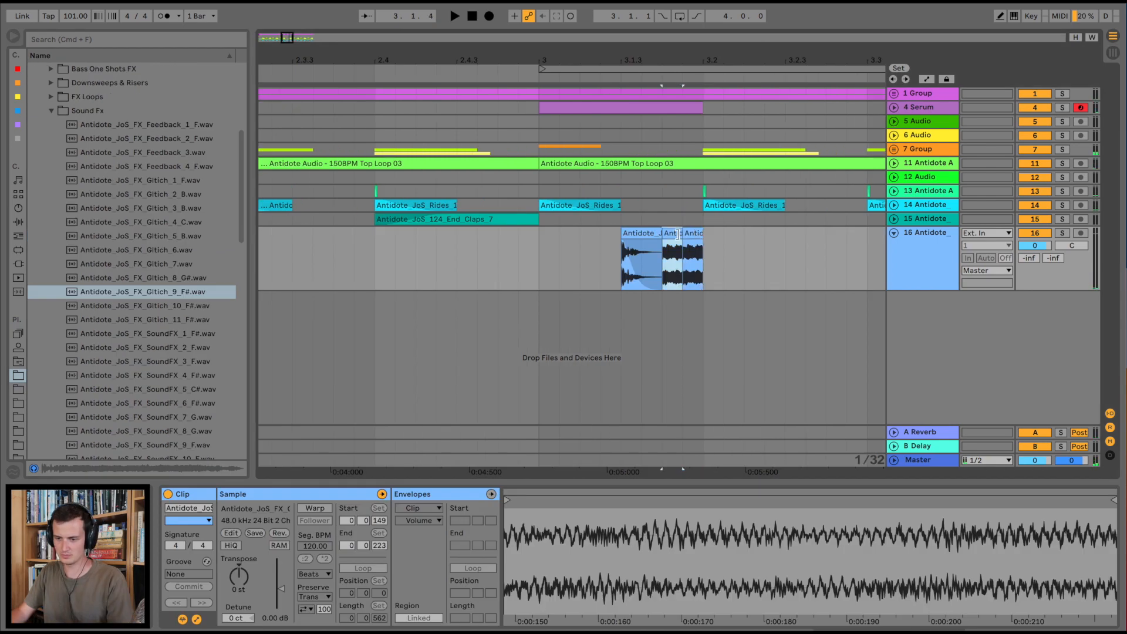
pyautogui.moveTo(677, 234)
pyautogui.mouseDown()
pyautogui.moveTo(668, 235)
pyautogui.moveTo(687, 231)
pyautogui.mouseUp()
pyautogui.click(573, 262)
pyautogui.press('space')
pyautogui.press('space')
pyautogui.click(578, 242)
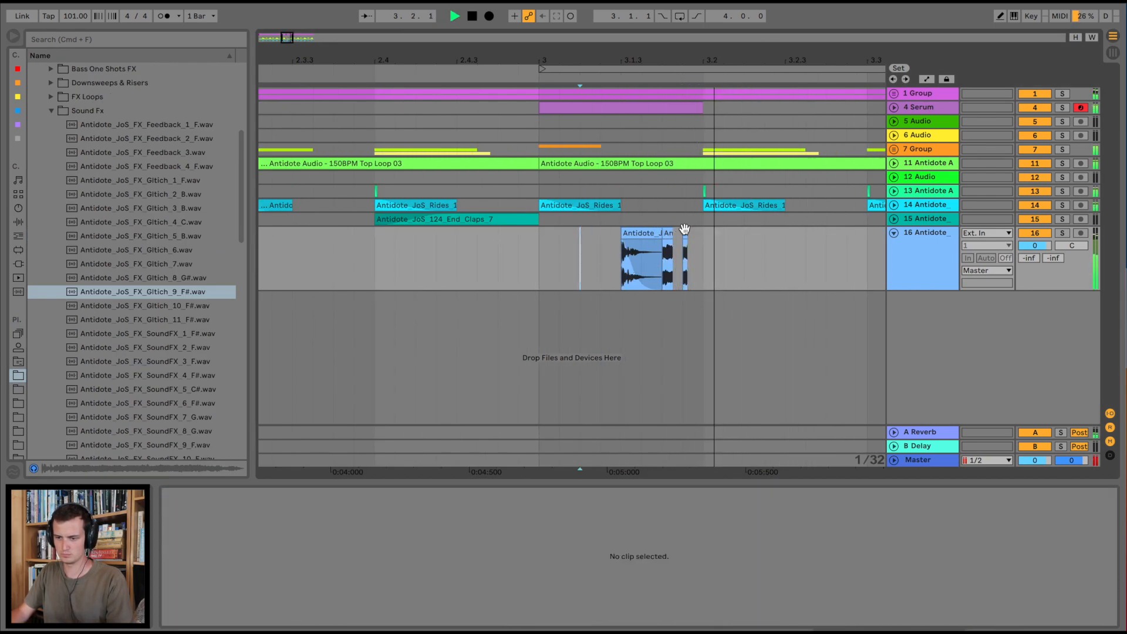
pyautogui.press('space')
pyautogui.press('space')
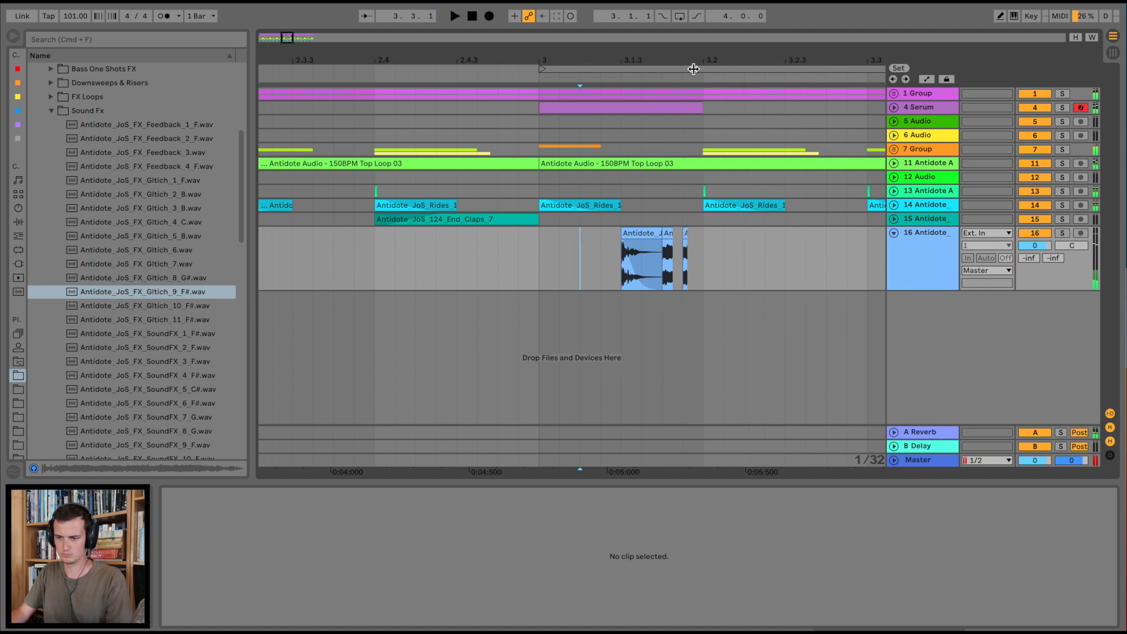
# Audition the sound effects, place Antidote_JoS_FX_SoundFX_2_F.wav on track 16 at 3.4, and adjust its transposition during playback.
pyautogui.moveTo(696, 61); pyautogui.dragTo(697, 32)
pyautogui.click(161, 359)
pyautogui.click(161, 346)
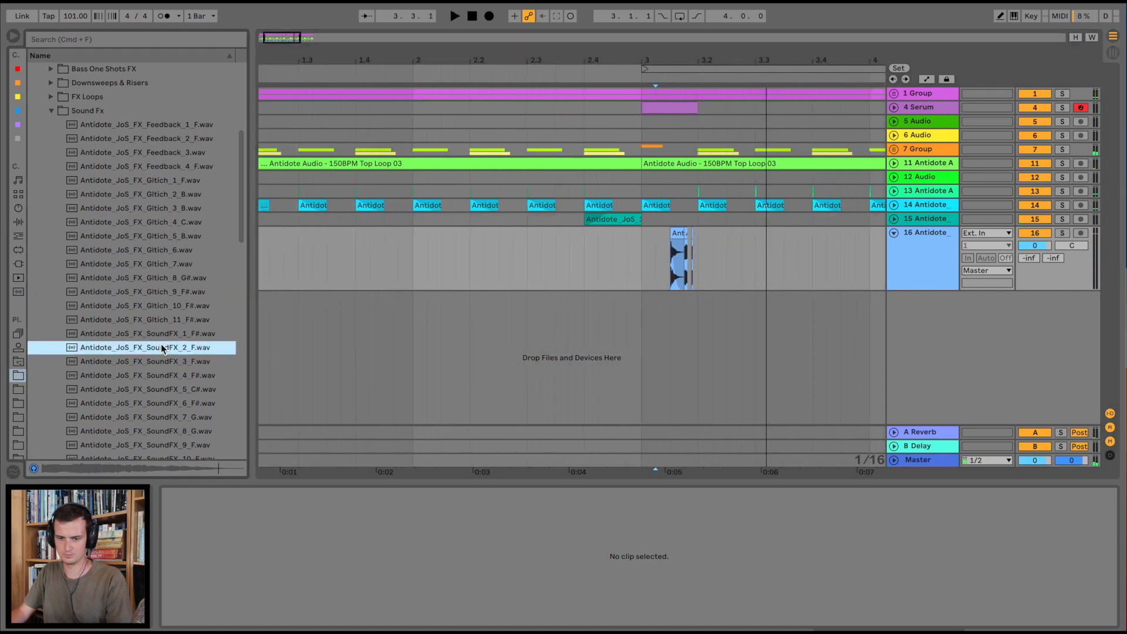
pyautogui.click(162, 332)
pyautogui.moveTo(160, 346); pyautogui.dragTo(803, 246)
pyautogui.press('space')
pyautogui.press('space')
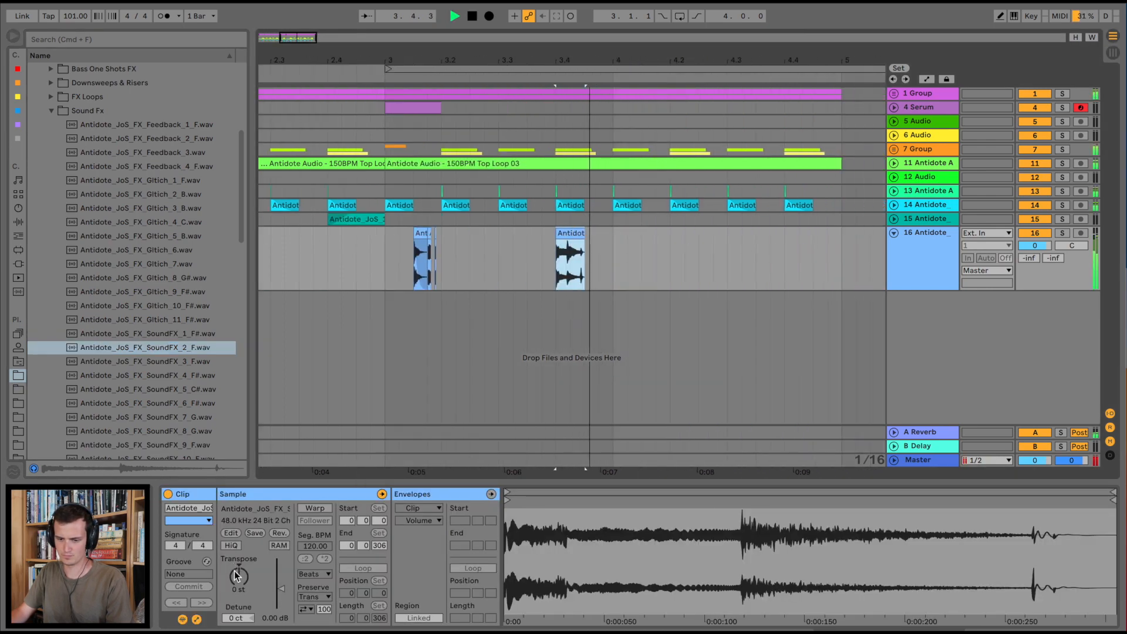
pyautogui.moveTo(238, 575); pyautogui.dragTo(239, 568)
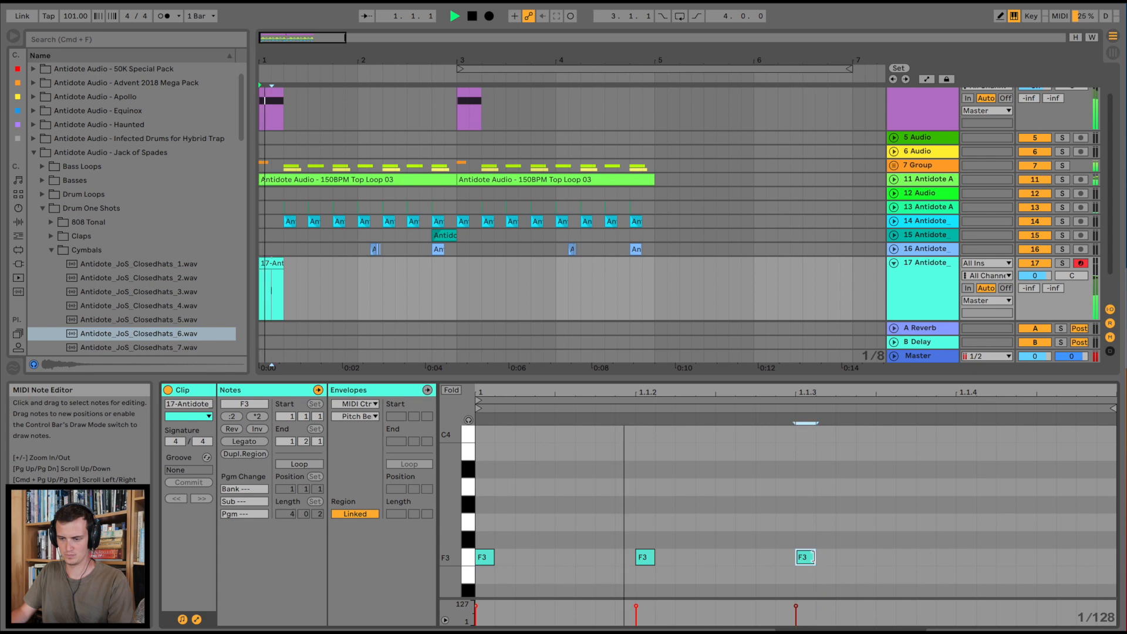
# Add an F3 hat note at 1.1.4 and a second, low-velocity F3 halfway between 1.1.4 and 1.2 in the track 17 clip.
pyautogui.doubleClick(967, 557)
pyautogui.doubleClick(1028, 556)
pyautogui.moveTo(1030, 557); pyautogui.dragTo(1052, 558)
pyautogui.moveTo(1036, 606); pyautogui.dragTo(1037, 619)
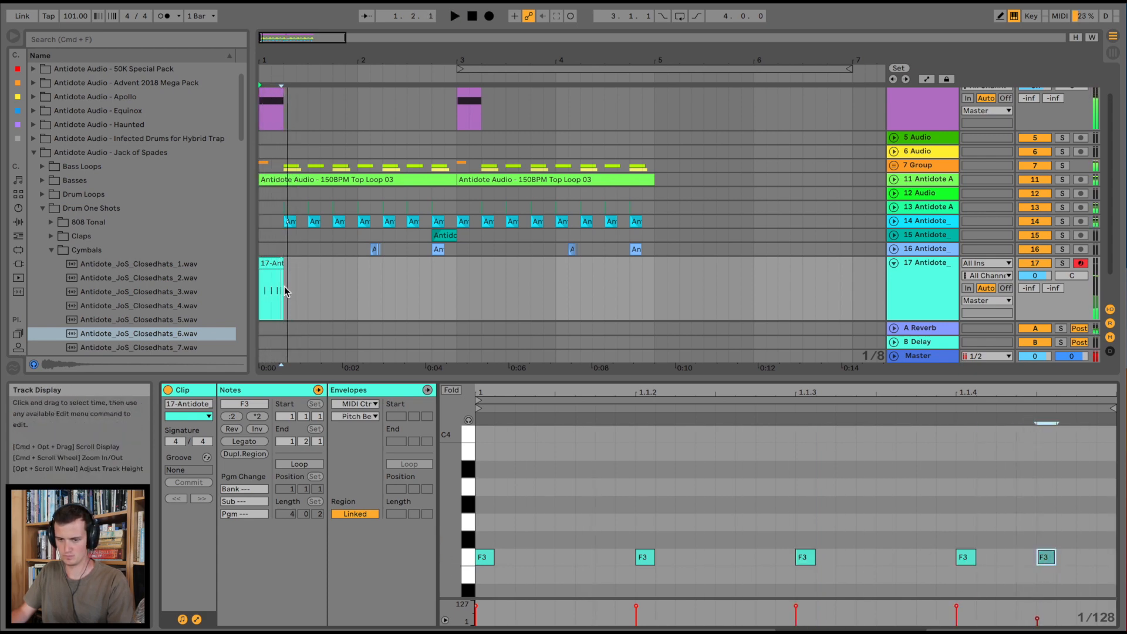
pyautogui.press('space')
# Duplicate the one-beat hat clip on track 17 through the end of bar 4 and play from the start.
pyautogui.click(281, 264)
pyautogui.press('super+d')
pyautogui.press('super+d')
pyautogui.press('super+d')
pyautogui.press('super+d')
pyautogui.press('super+d')
pyautogui.press('super+d')
pyautogui.press('super+d')
pyautogui.press('super+d')
pyautogui.press('super+d')
pyautogui.press('super+d')
pyautogui.press('super+d')
pyautogui.press('super+d')
pyautogui.press('super+d')
pyautogui.press('super+d')
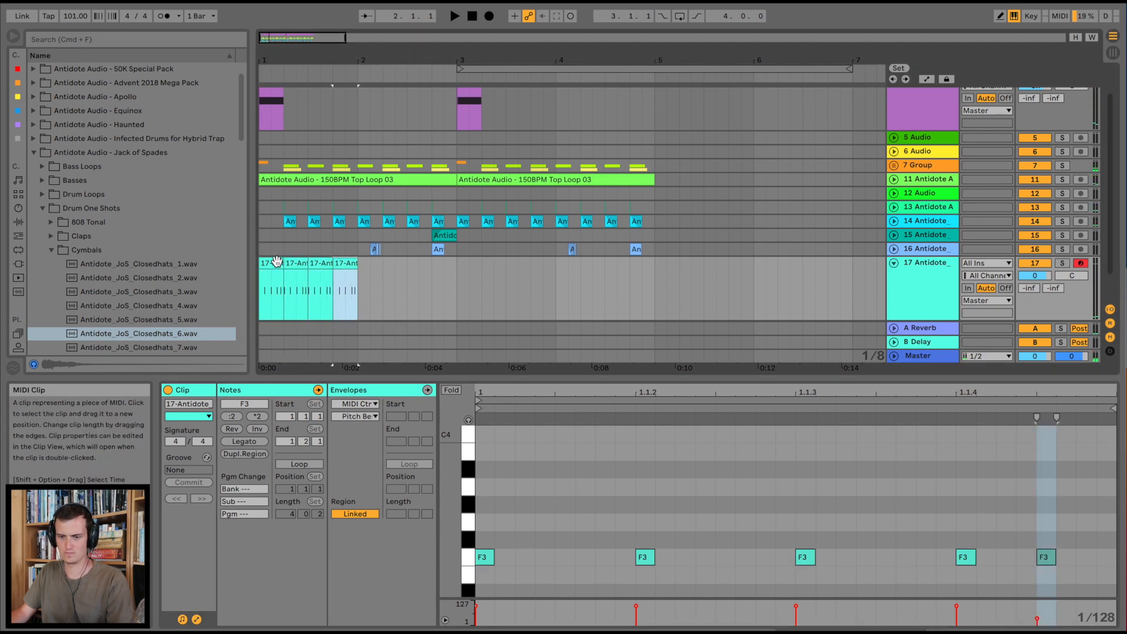
pyautogui.press('super+d')
pyautogui.click(274, 264)
pyautogui.press('space')
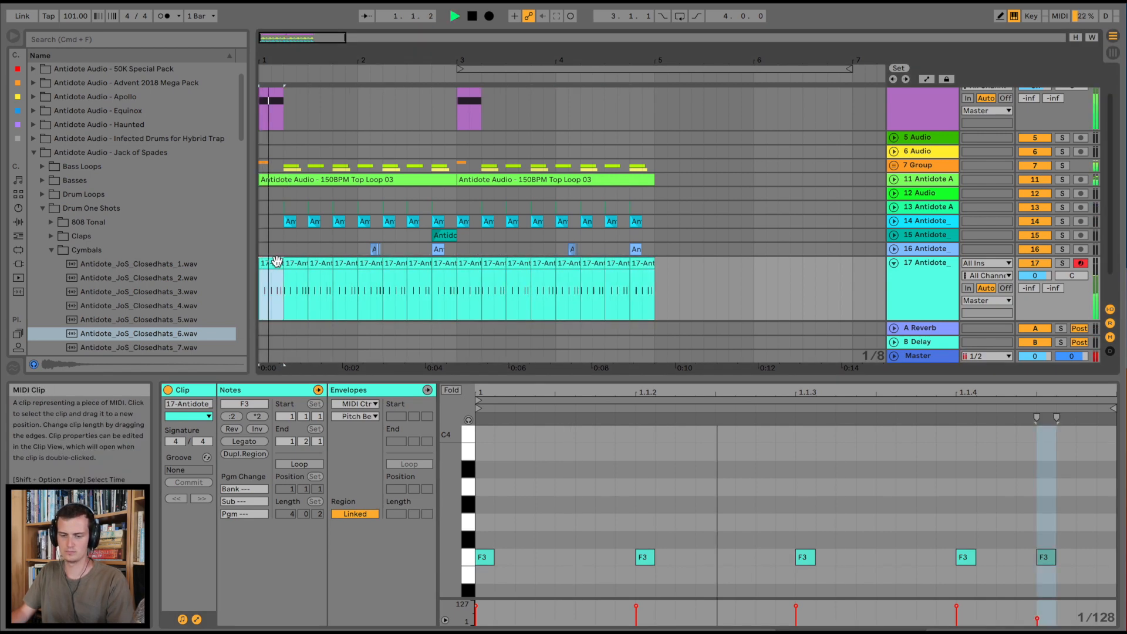
# Set the hat track 17's volume to -3.0 dB during playback.
pyautogui.moveTo(1036, 275); pyautogui.dragTo(1035, 280)
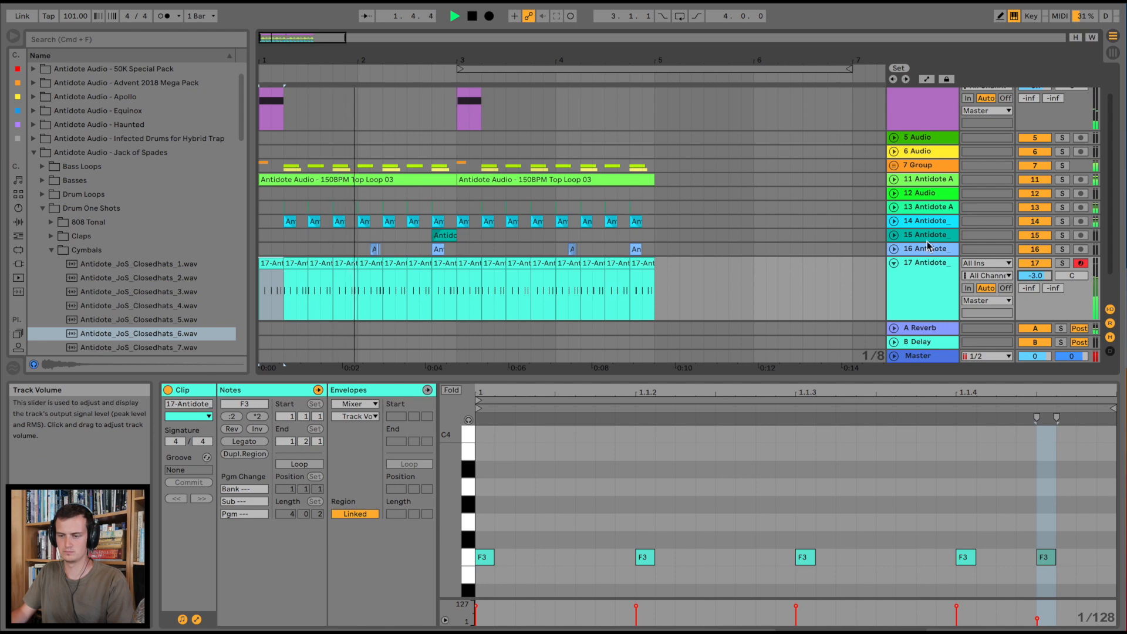
pyautogui.click(926, 238)
pyautogui.click(921, 201)
pyautogui.click(928, 215)
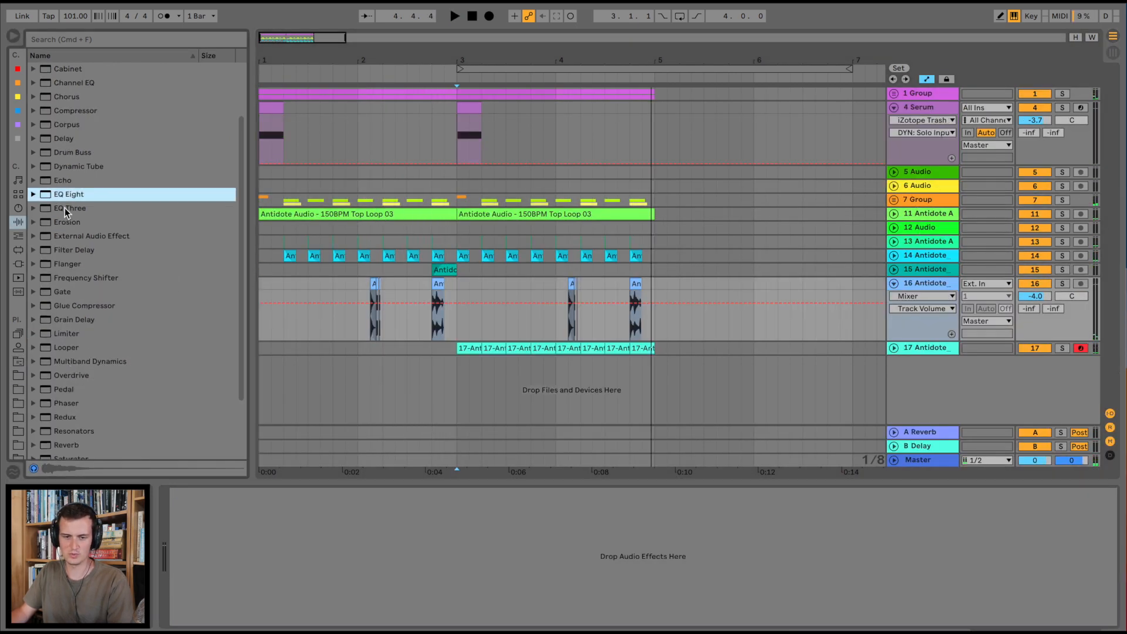
# Add Erosion to track 16, set it to Sine at 4.20 kHz with Amount 159, and play it.
pyautogui.moveTo(65, 222); pyautogui.dragTo(401, 255)
pyautogui.moveTo(586, 292); pyautogui.dragTo(285, 528)
pyautogui.press('space')
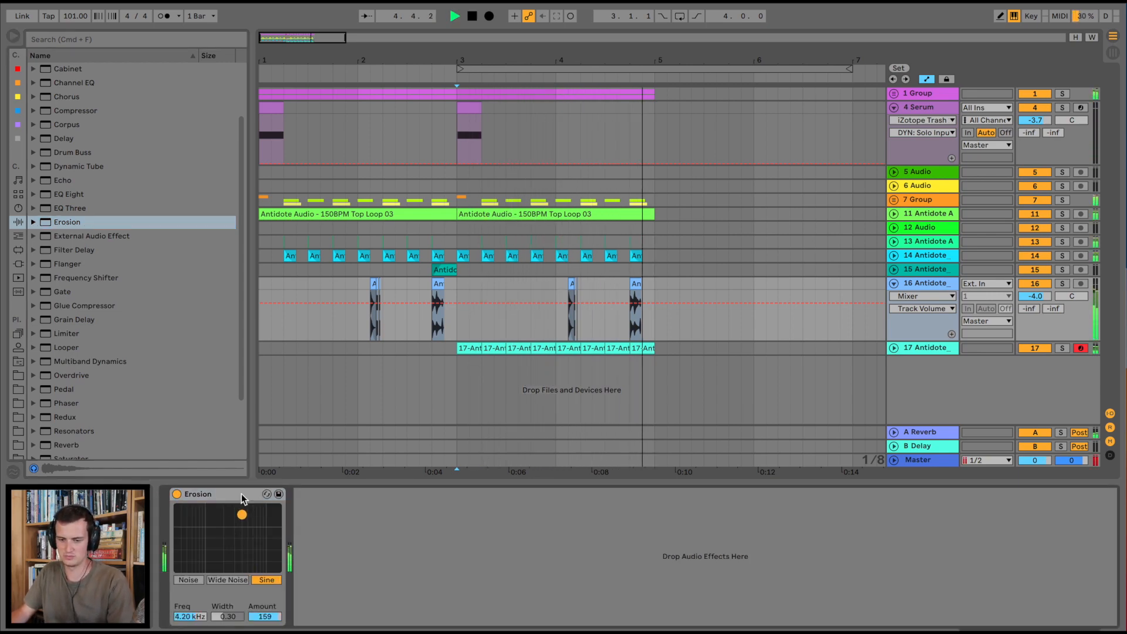
pyautogui.press('space')
# Add Erosion after EQ Eight on 1 Group and play the mix with its Amount at 0.00.
pyautogui.moveTo(64, 222); pyautogui.dragTo(332, 95)
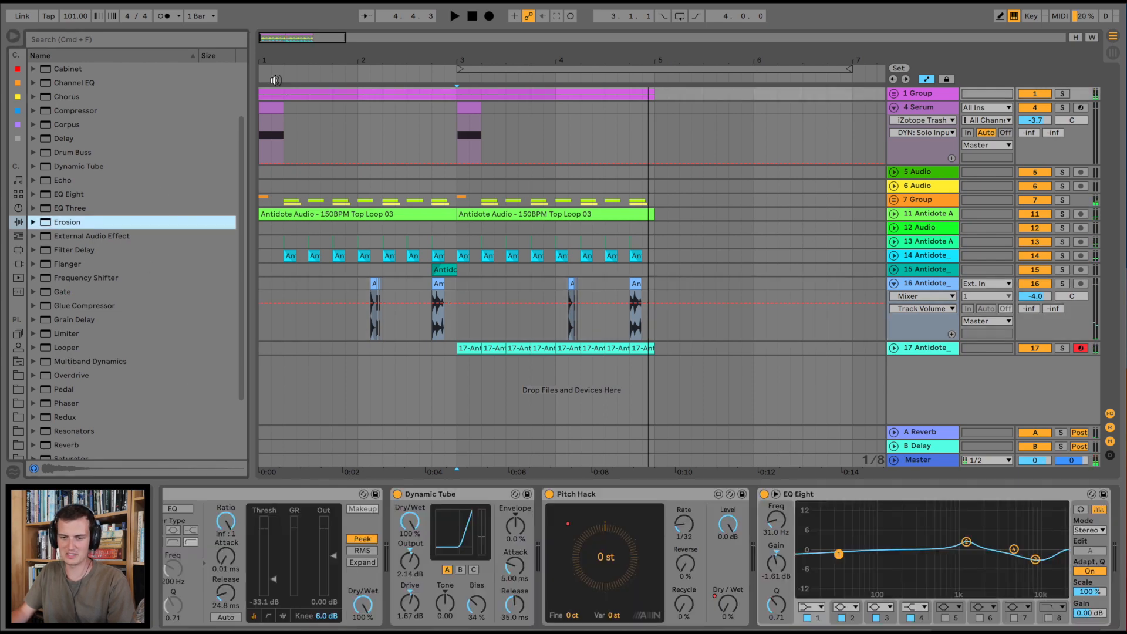
pyautogui.press('space')
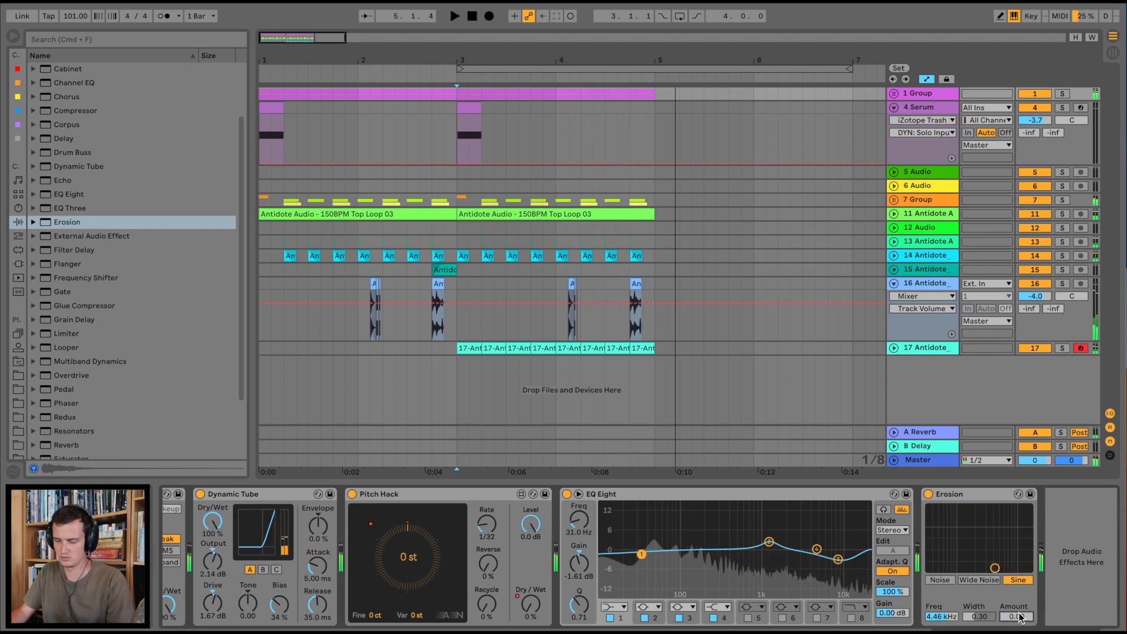
pyautogui.press('space')
# Solo 1 Group, play from the start and set its Erosion to about 4.74 kHz with Amount 90.0.
pyautogui.click(1062, 94)
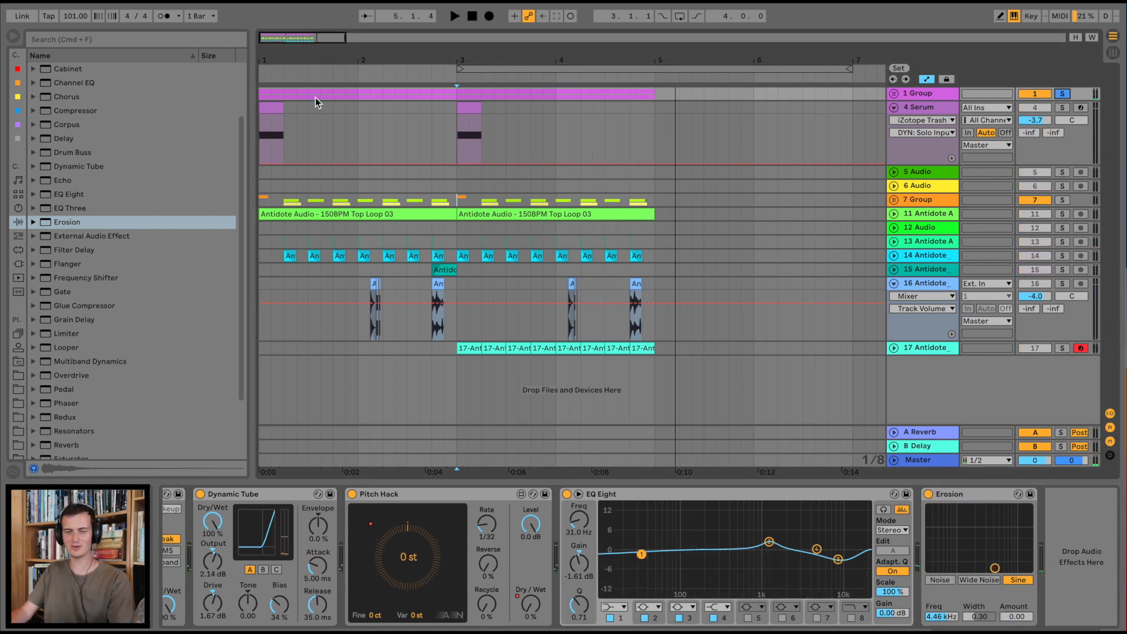
pyautogui.click(262, 95)
pyautogui.press('space')
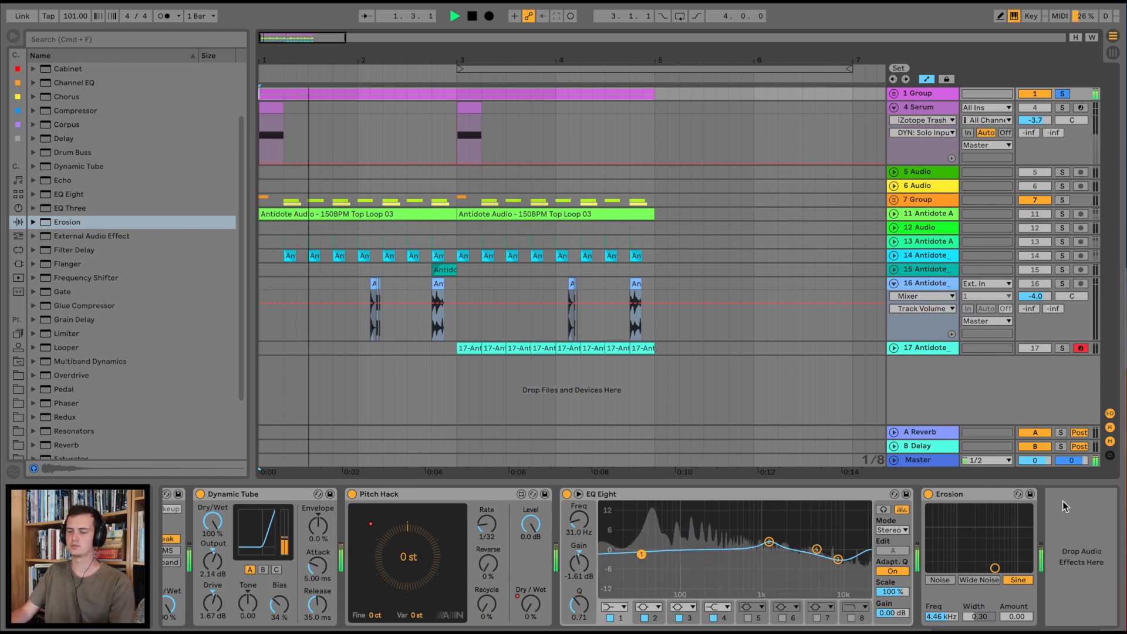
pyautogui.moveTo(994, 568); pyautogui.dragTo(996, 528)
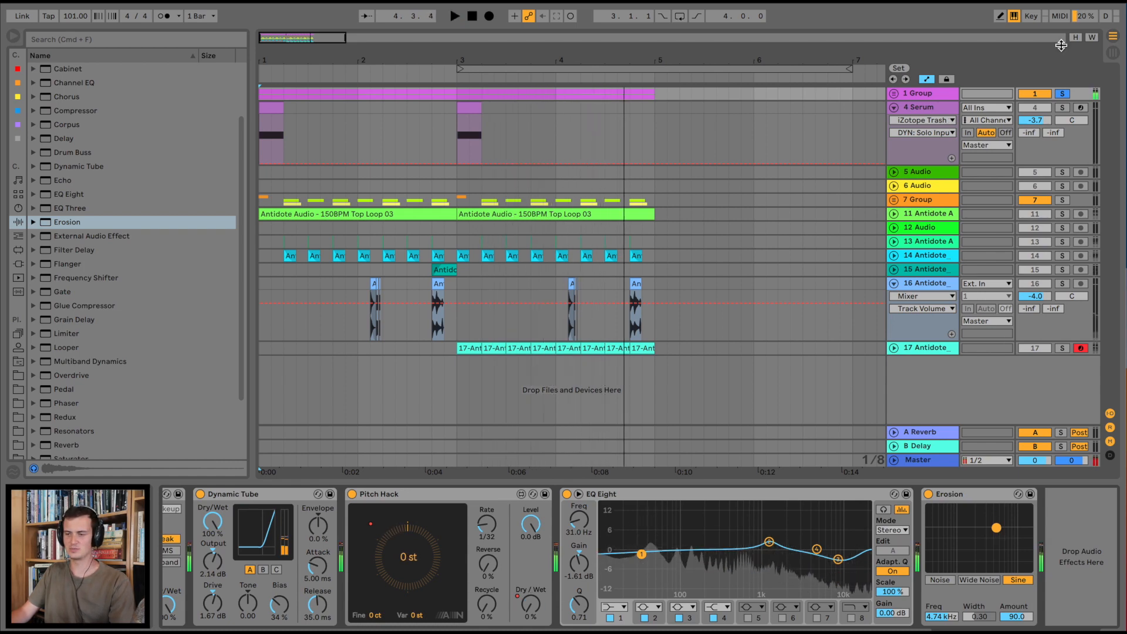
pyautogui.press('space')
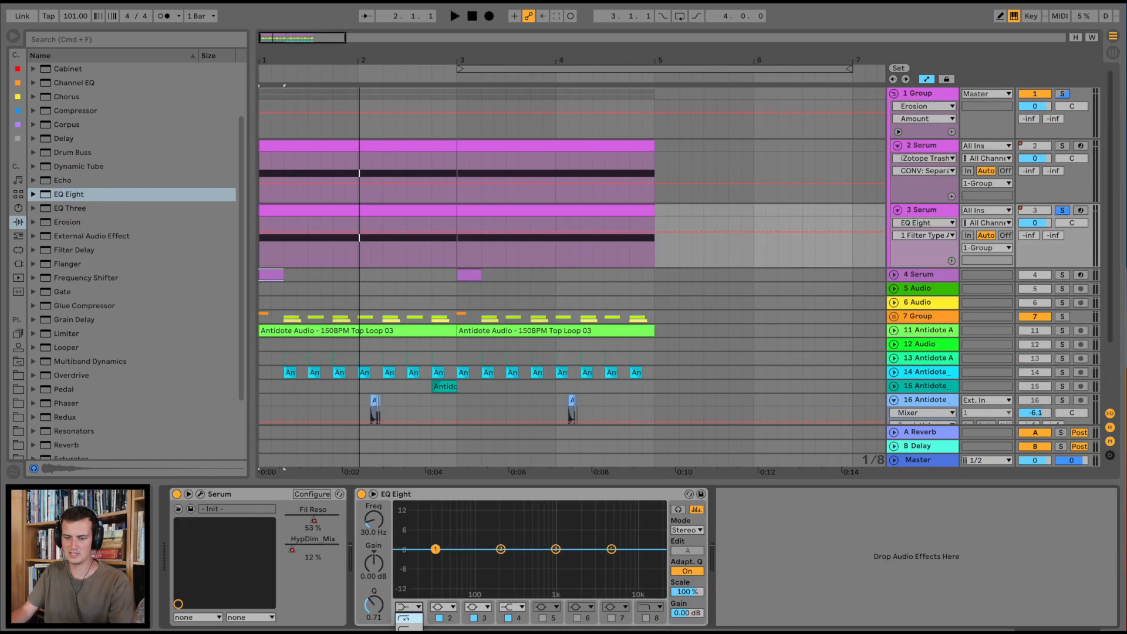
# Low-cut 3 Serum with EQ Eight's first band at 69.6 Hz and Q 0.75 while playing.
pyautogui.press('space')
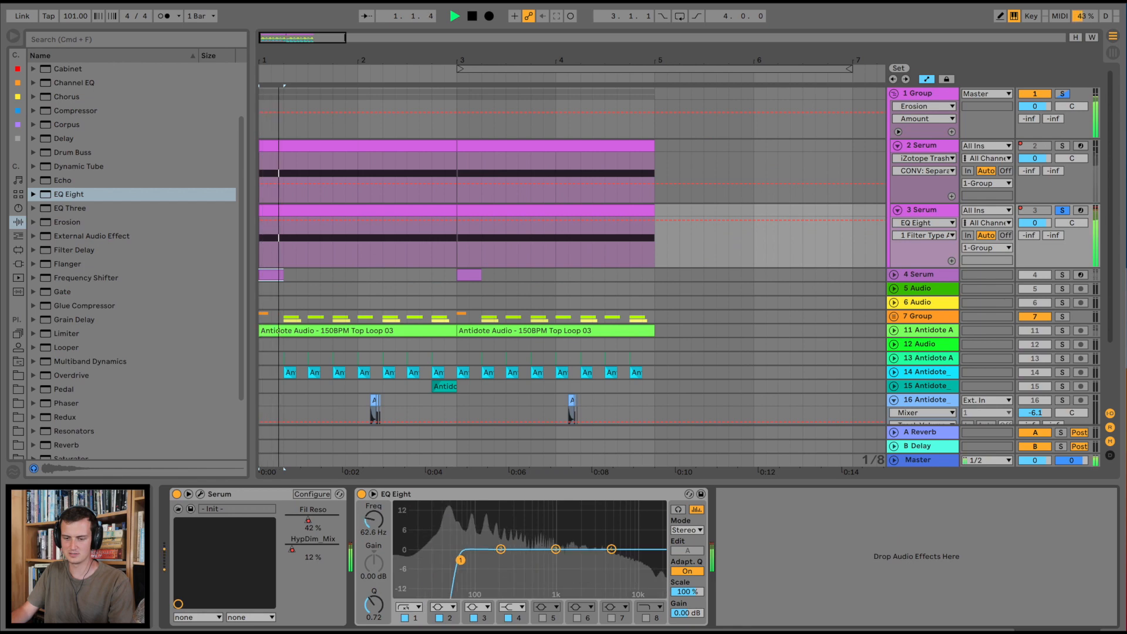
pyautogui.press('space')
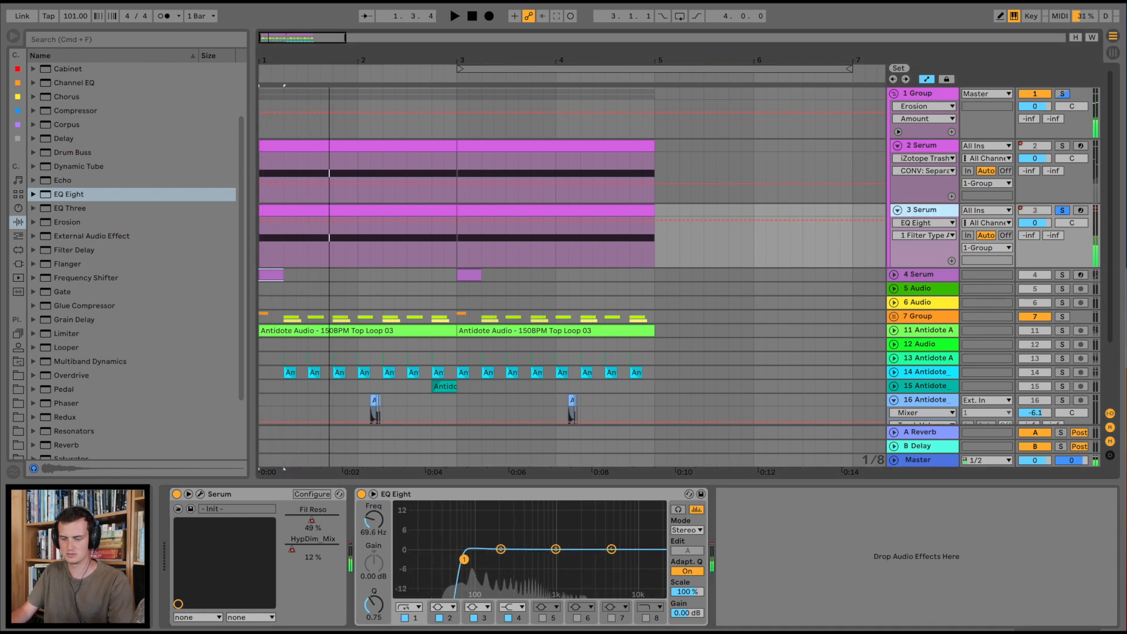
# Insert a new MIDI track below 3 Serum and copy both of 3 Serum's clips onto it.
pyautogui.press('super+shift+t')
pyautogui.click(505, 210)
pyautogui.keyDown('shift'); pyautogui.click(411, 210); pyautogui.keyUp('shift')
pyautogui.moveTo(411, 211); pyautogui.dragTo(411, 275)
# Copy the Serum instrument from 3 Serum onto the new MIDI track, then solo that track and play it.
pyautogui.click(925, 210)
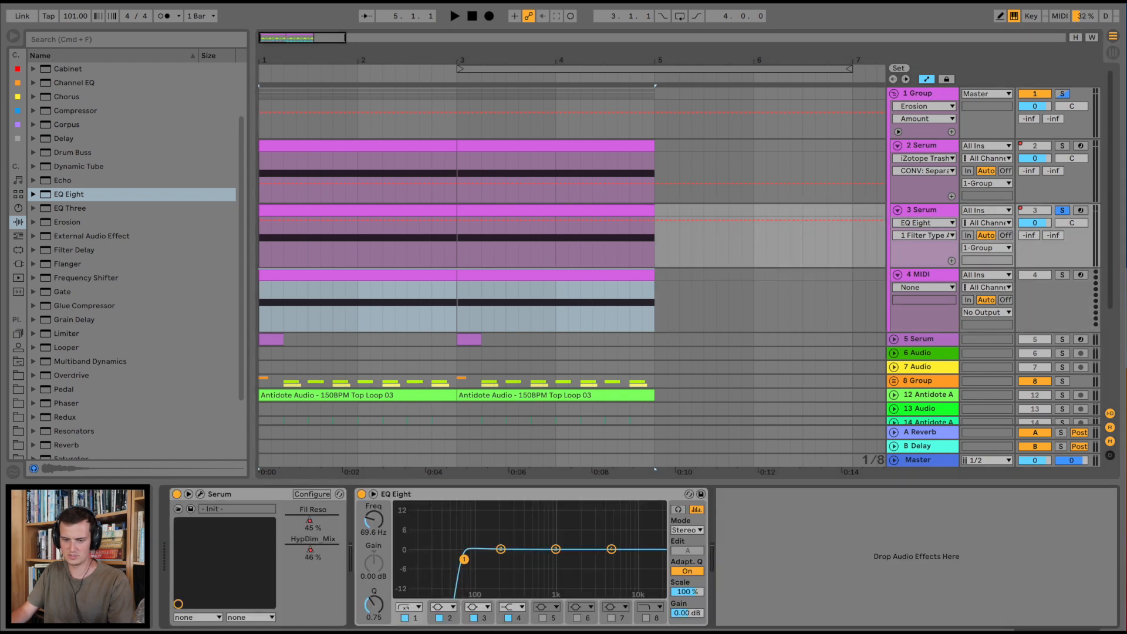
pyautogui.moveTo(372, 289); pyautogui.dragTo(371, 289)
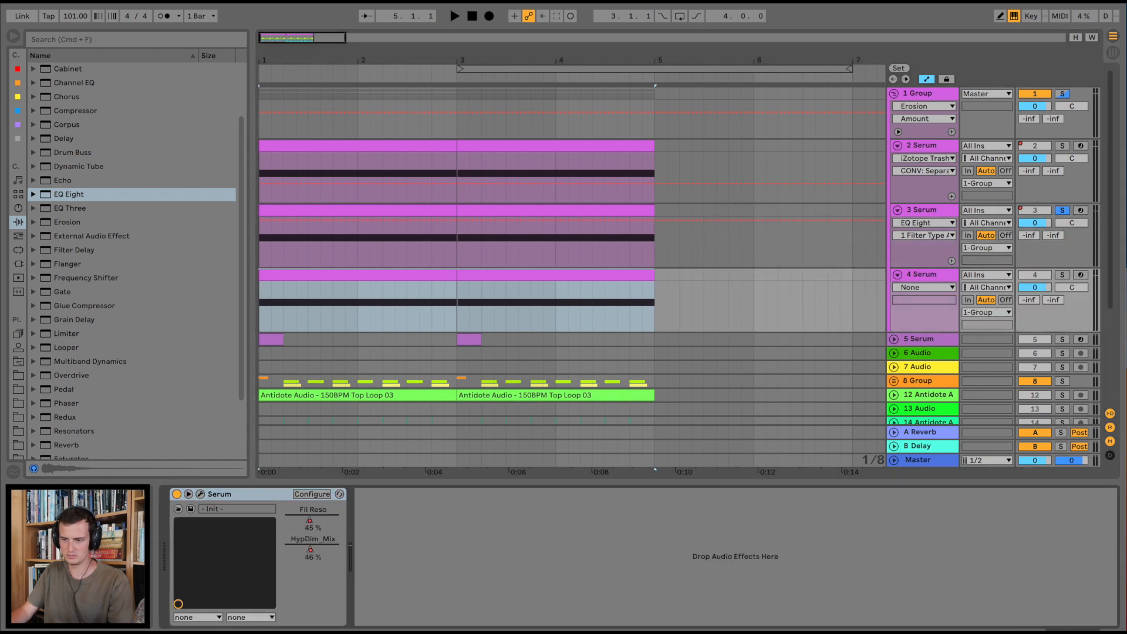
pyautogui.click(1063, 275)
pyautogui.press('space')
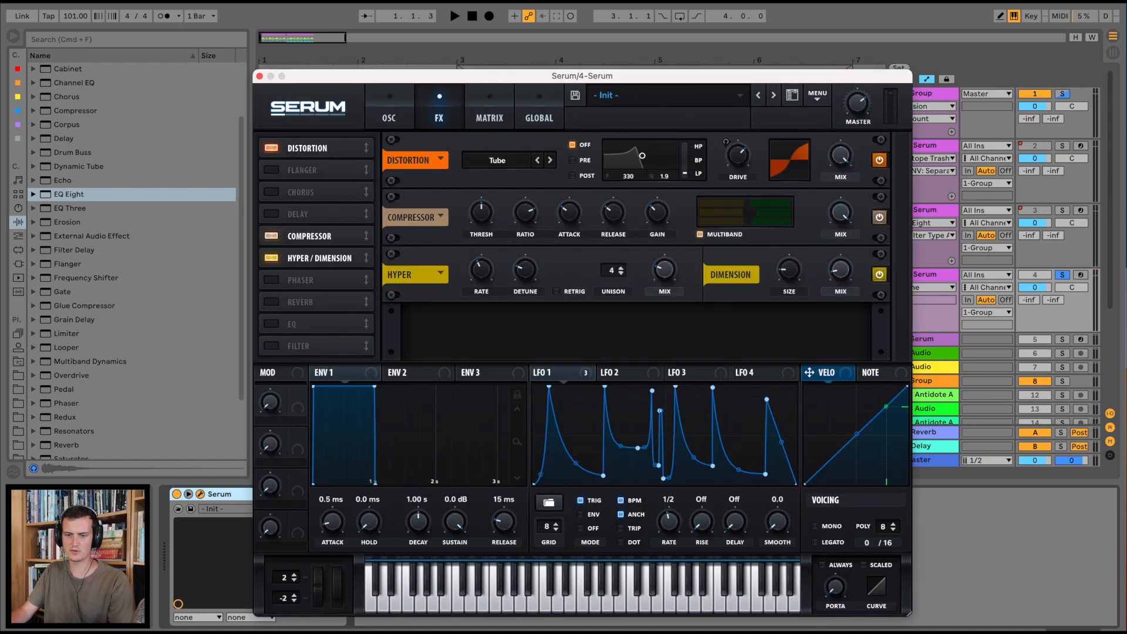
# Turn off Distortion, Compressor and Hyper/Dimension in 4 Serum's effects and return to its oscillator view.
pyautogui.click(271, 148)
pyautogui.click(271, 236)
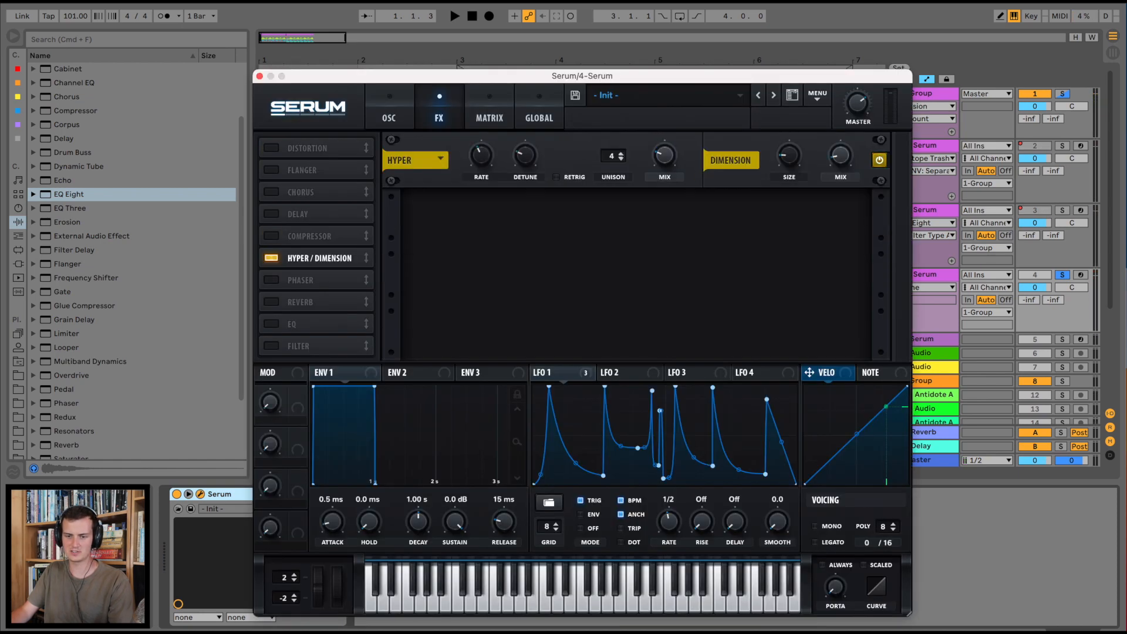
pyautogui.click(271, 259)
pyautogui.click(389, 109)
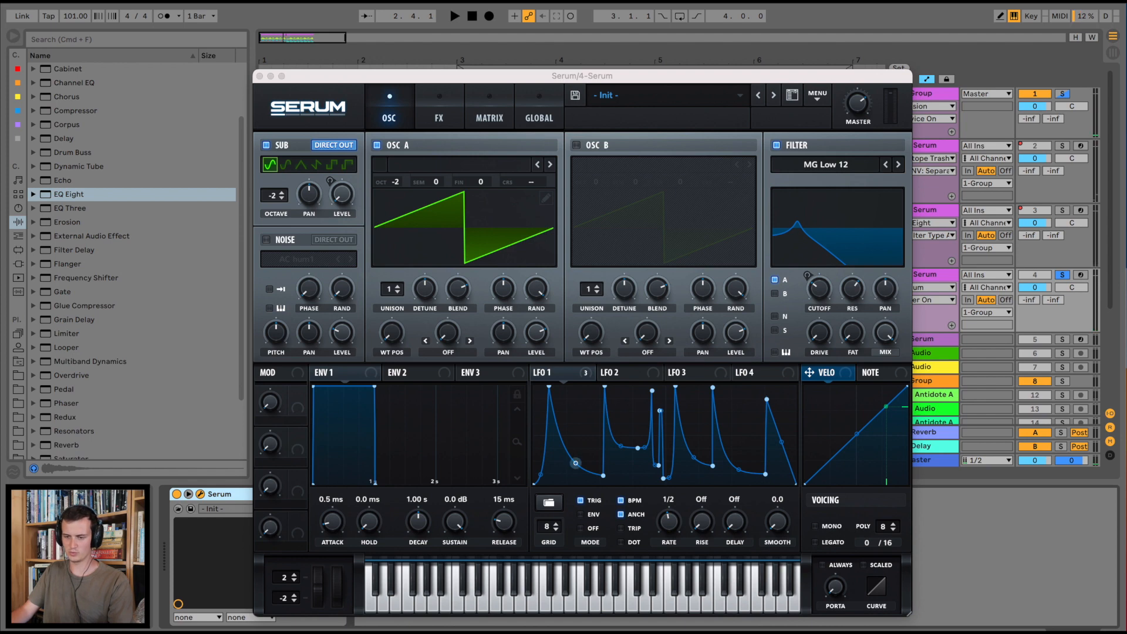
# Raise the curve of LFO 1's first decay in 4 Serum to make it straighter, and play the phrase.
pyautogui.moveTo(575, 463); pyautogui.dragTo(575, 447)
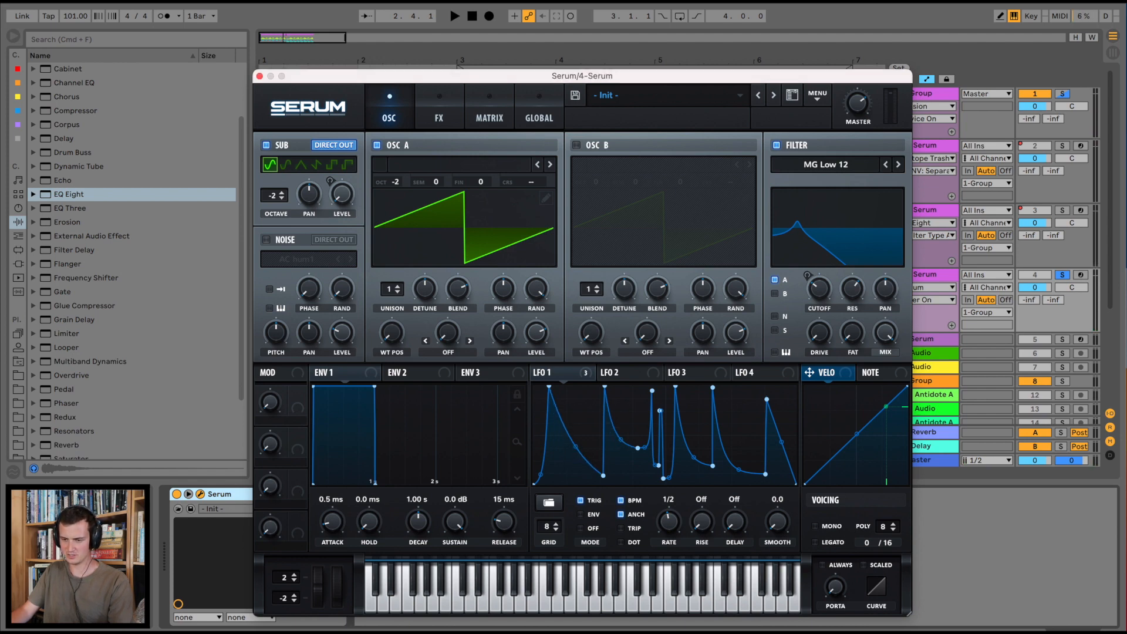
pyautogui.press('space')
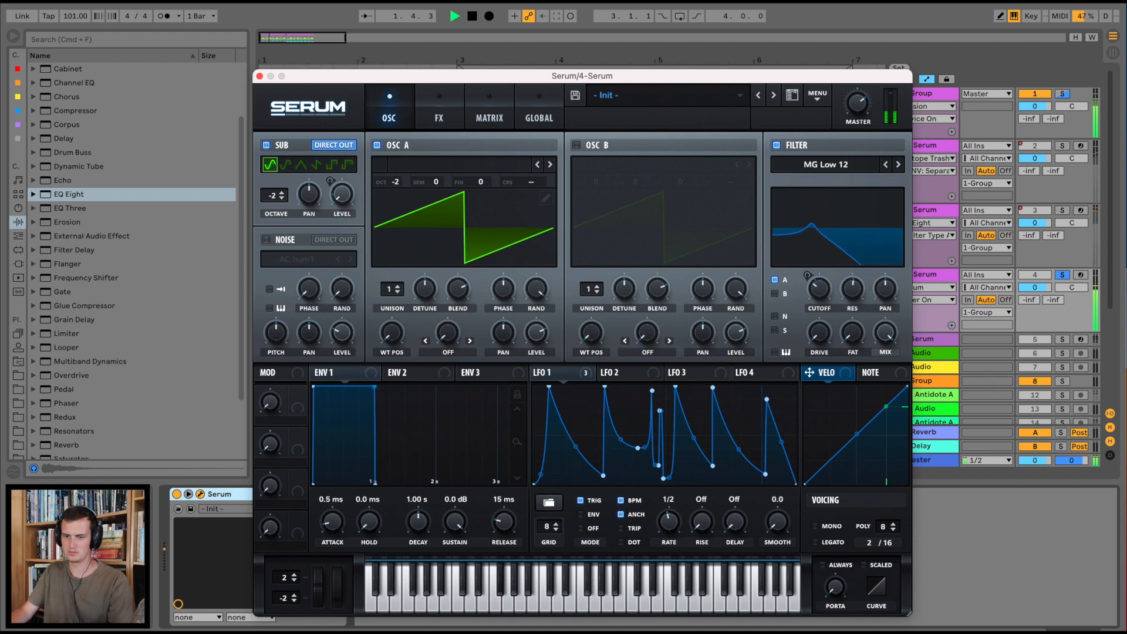
pyautogui.press('space')
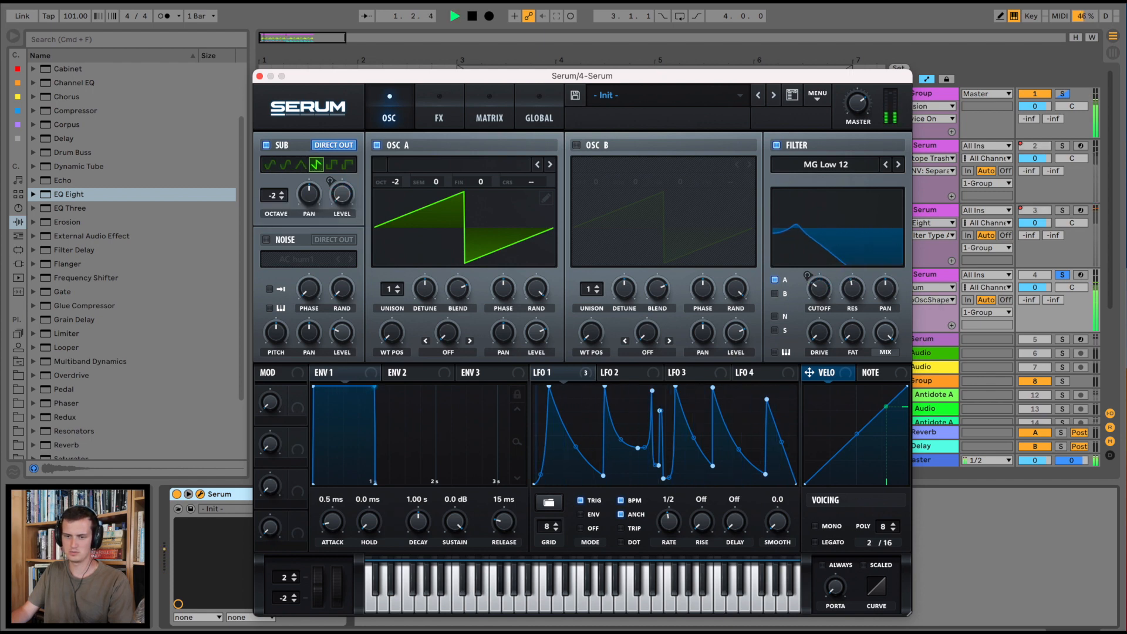
# Switch 4 Serum's sub oscillator to the triangle shape and move the track out of 1 Group.
pyautogui.click(301, 165)
pyautogui.click(260, 77)
pyautogui.press('space')
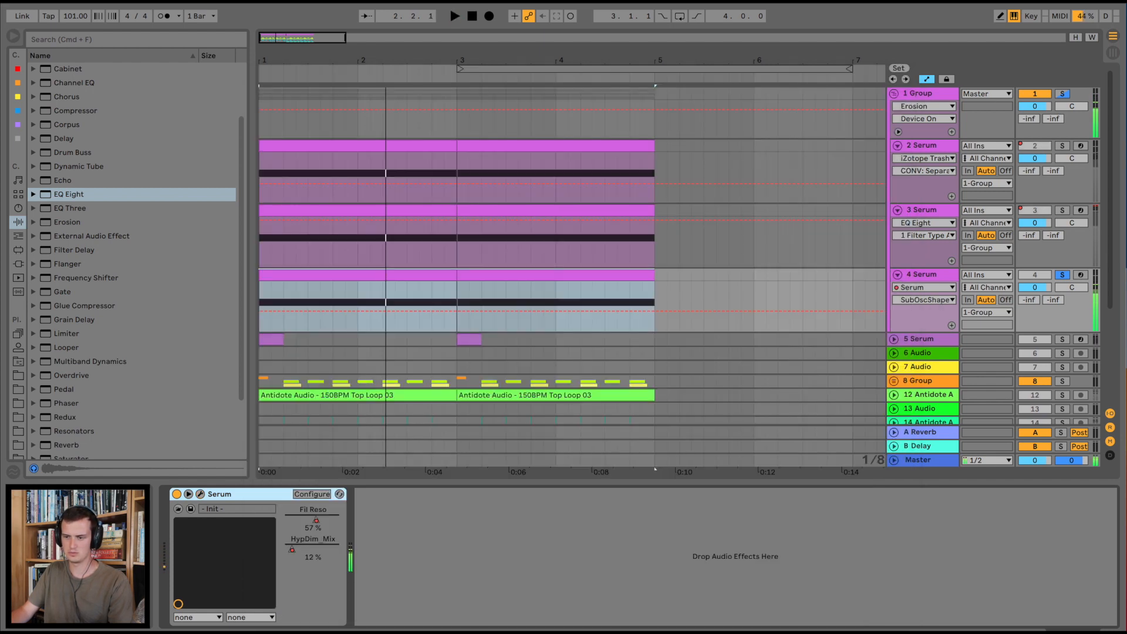
pyautogui.moveTo(924, 275); pyautogui.dragTo(924, 334)
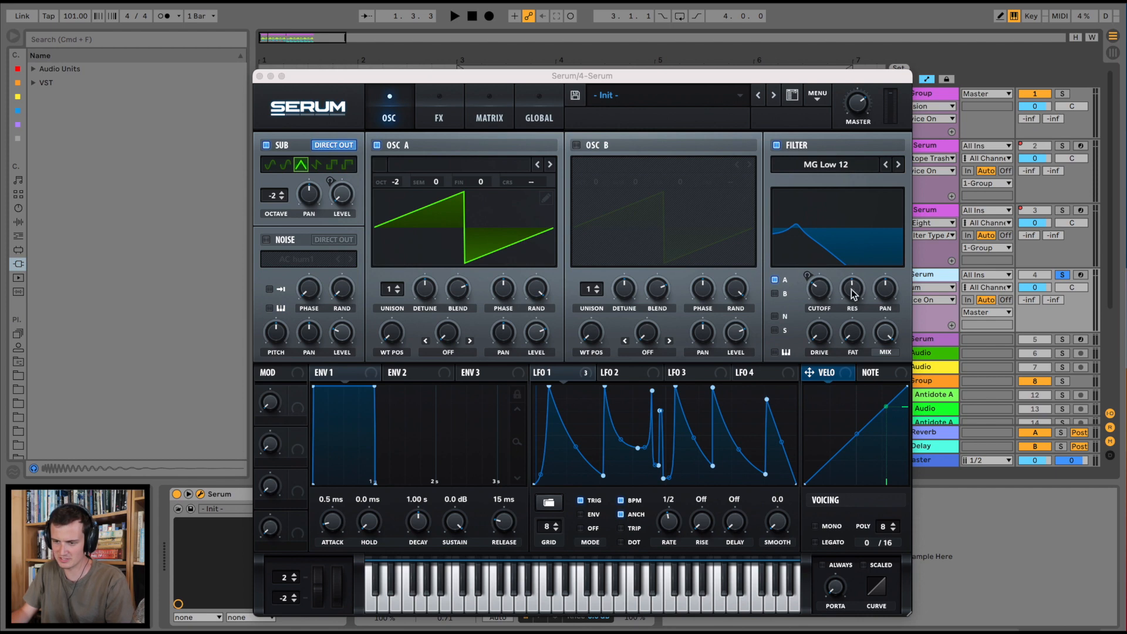
# Set 4 Serum's filter resonance to 2% and toggle OSC A while auditioning the low layer alone and with 1 Group.
pyautogui.moveTo(852, 293); pyautogui.dragTo(844, 355)
pyautogui.press('space')
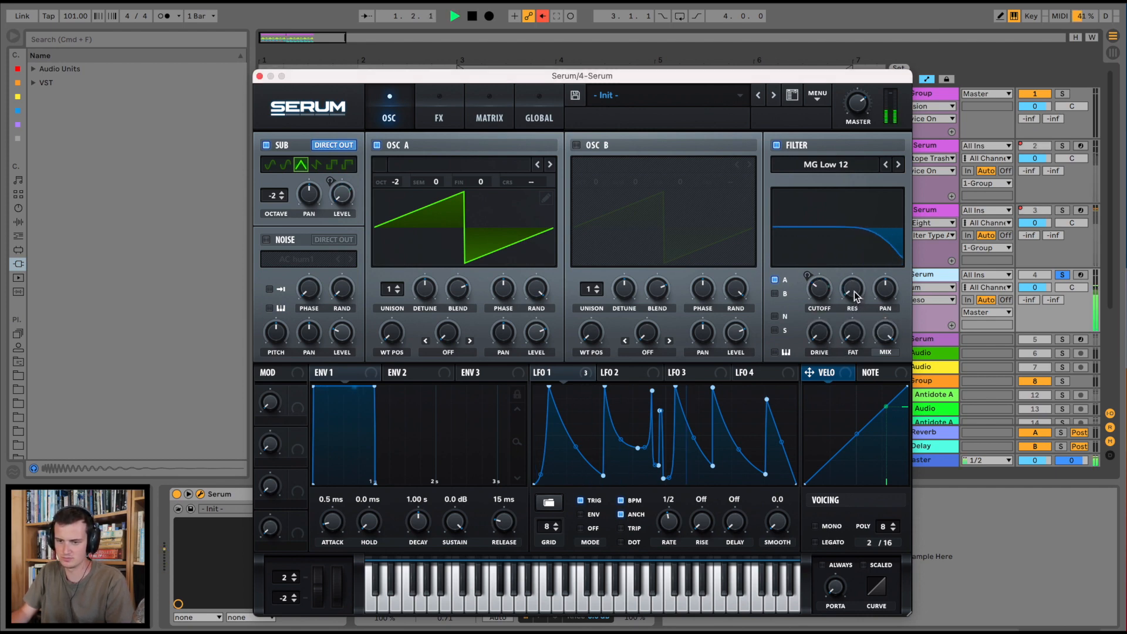
pyautogui.click(378, 145)
pyautogui.press('space')
pyautogui.click(259, 75)
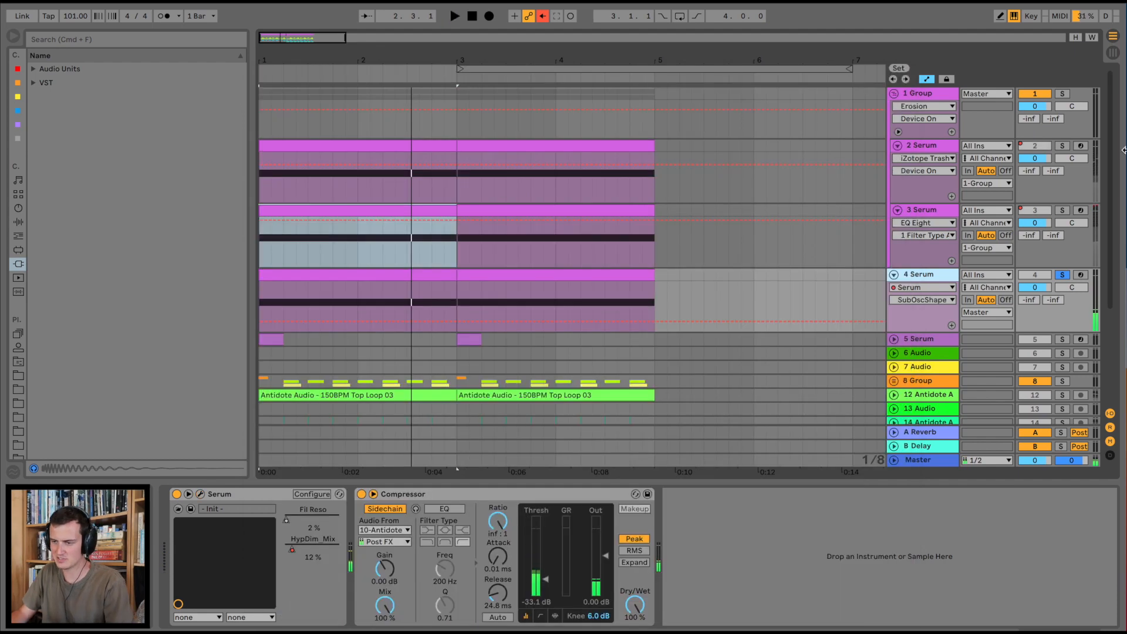
pyautogui.press('space')
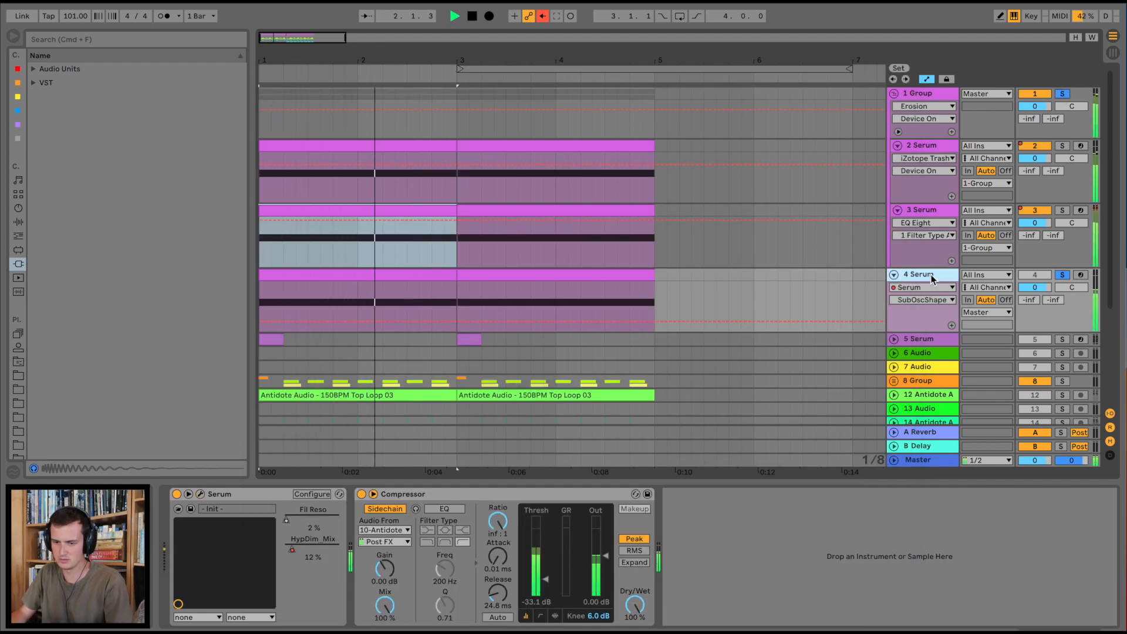
pyautogui.click(1063, 92)
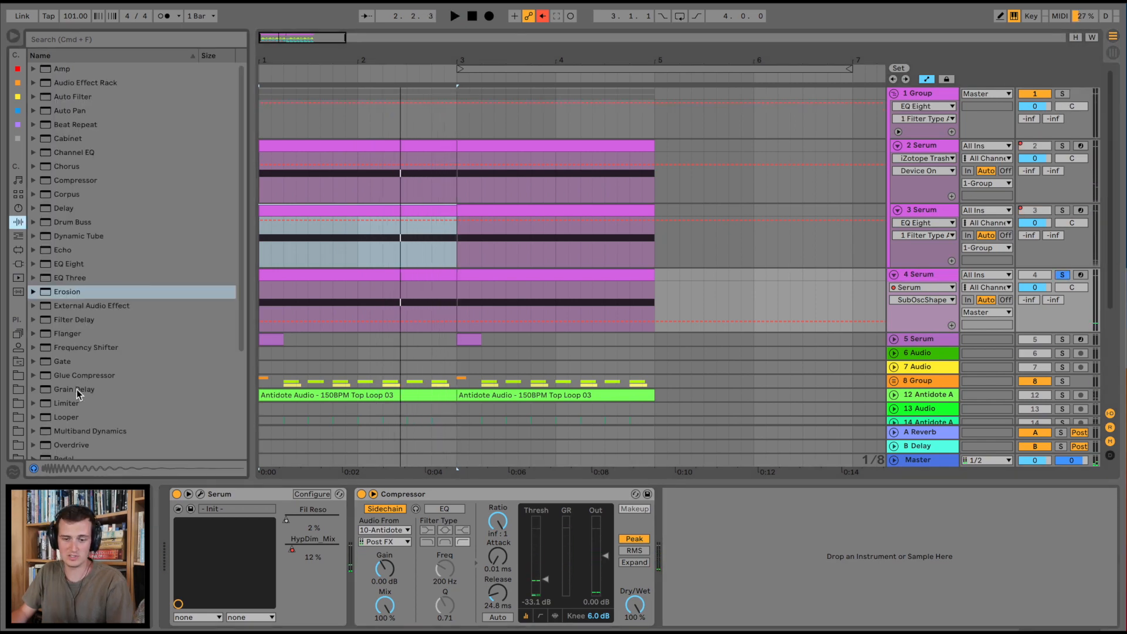
# Add Overdrive at 50.0 Hz and a Limiter with 4.00 dB gain between Serum and Compressor on 4 Serum, and play.
pyautogui.scroll(-5, 77, 384)
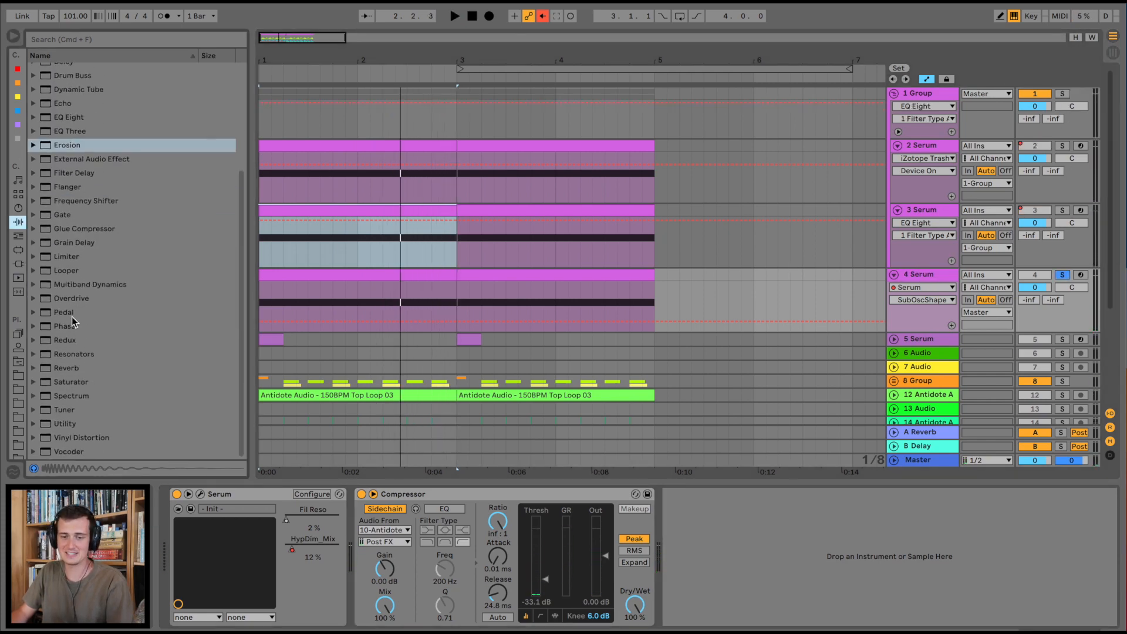
pyautogui.moveTo(72, 299); pyautogui.dragTo(364, 542)
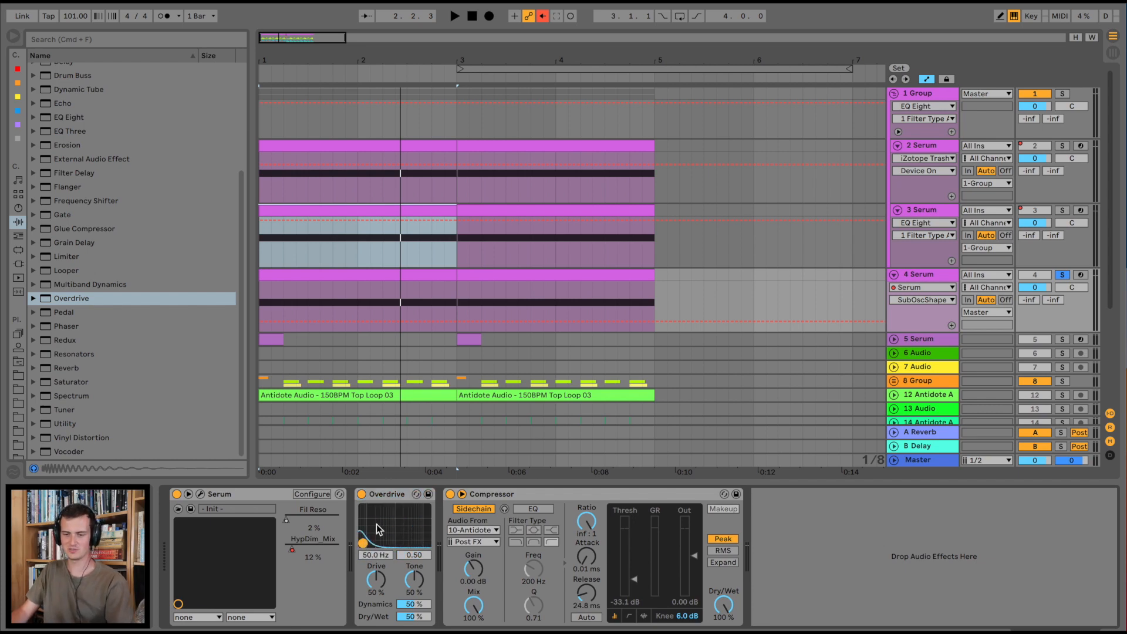
pyautogui.press('space')
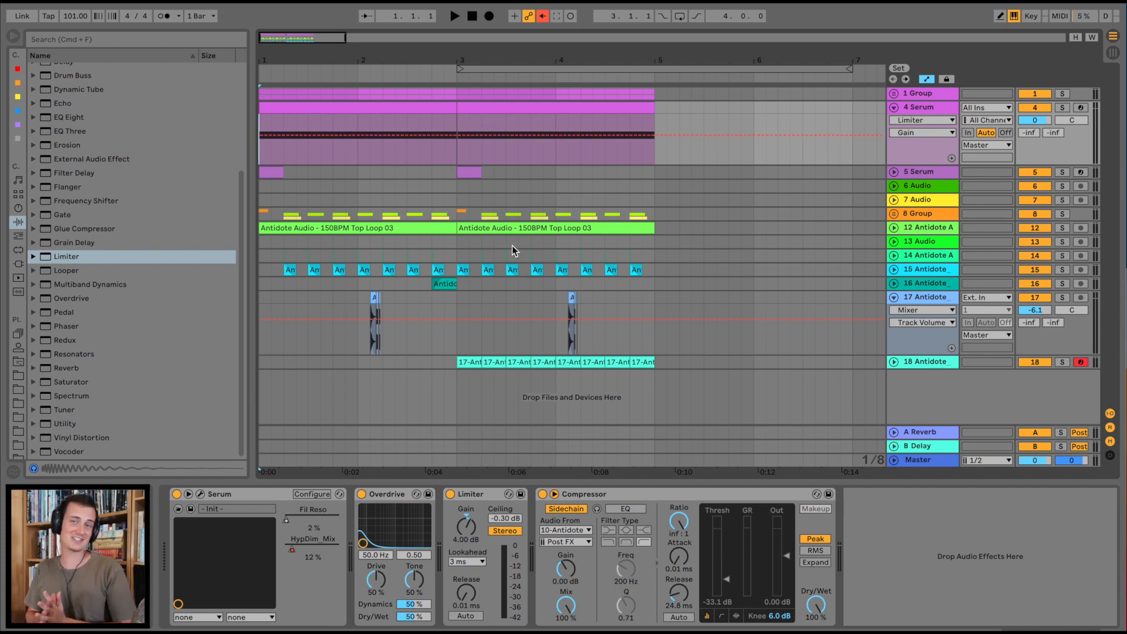
# Play the full arrangement from the start to hear all layers together.
pyautogui.click(266, 143)
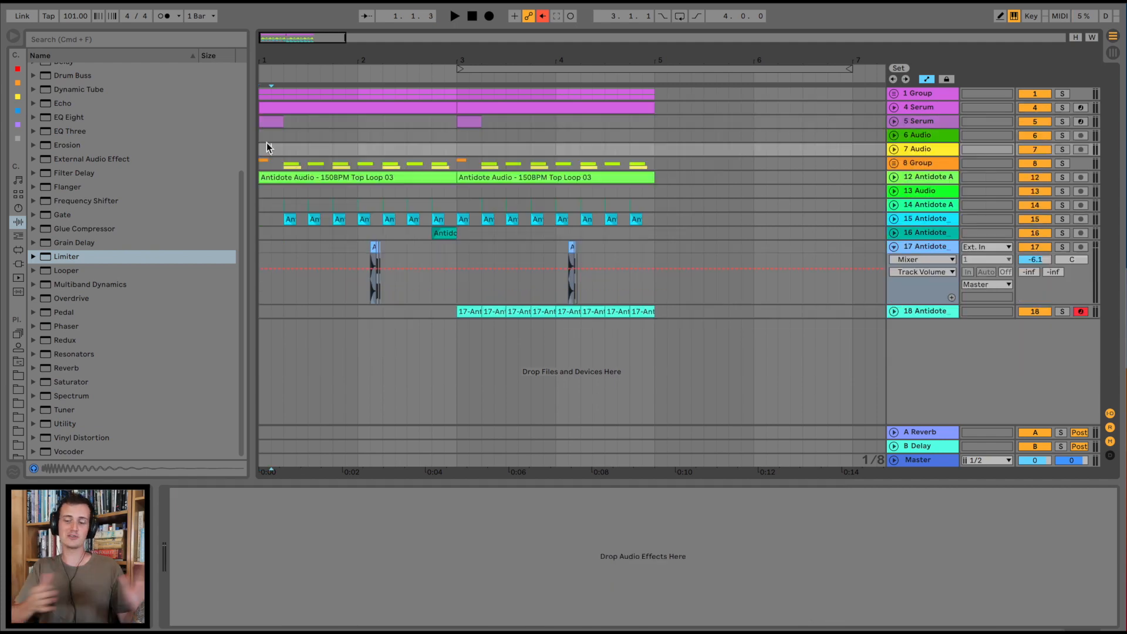
pyautogui.click(265, 190)
pyautogui.press('+')
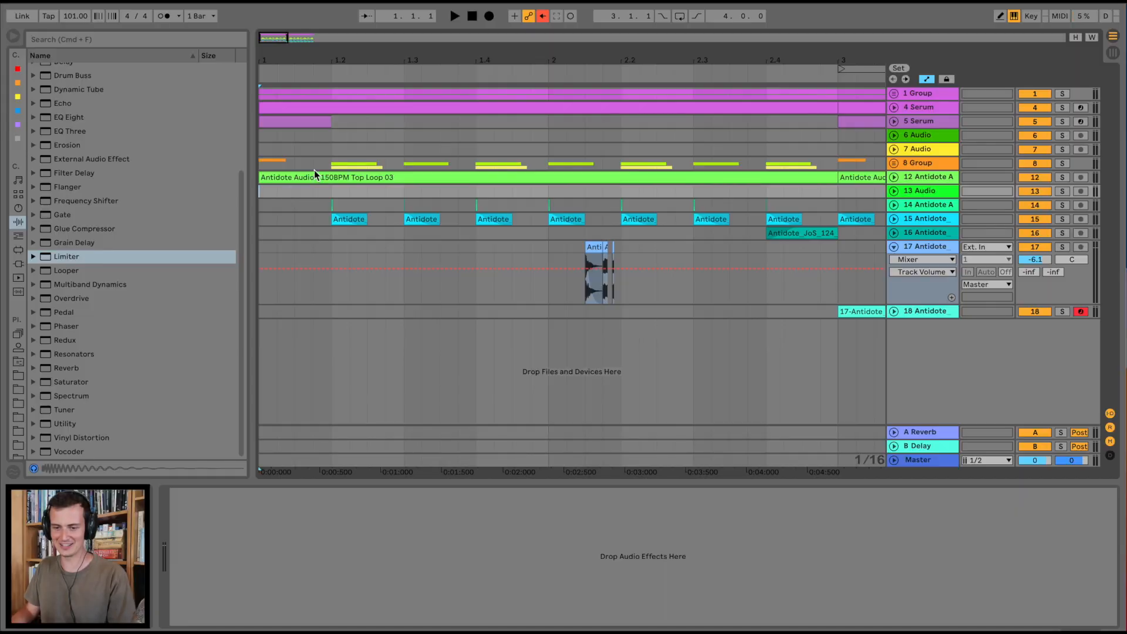
pyautogui.press('space')
pyautogui.moveTo(366, 56); pyautogui.dragTo(310, 64)
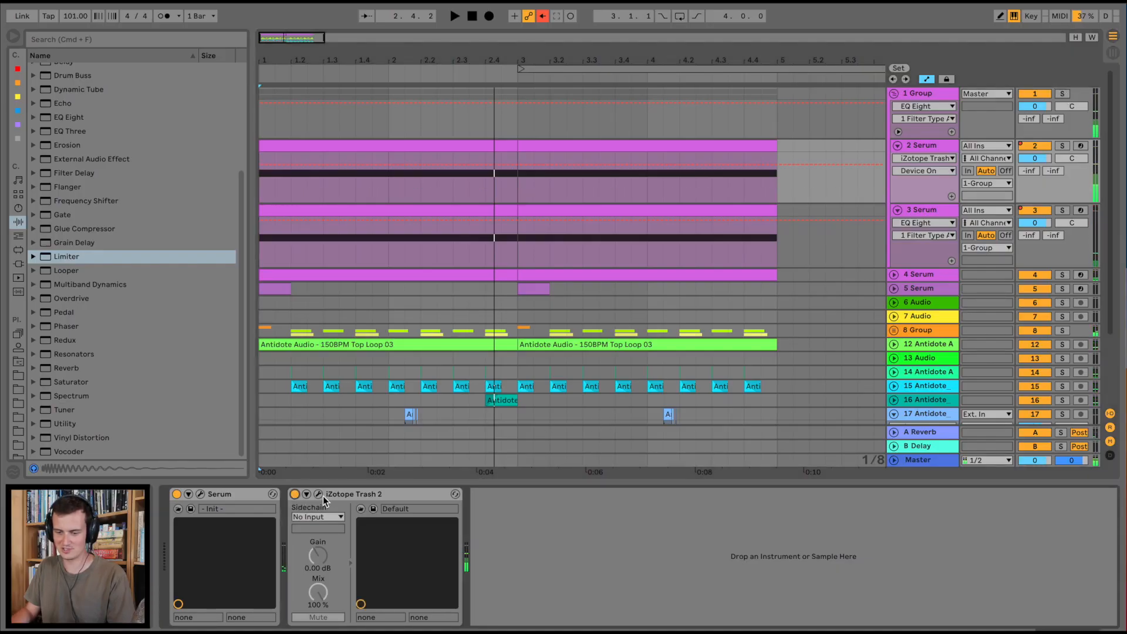
# Lower the overall mix of iZotope Trash 2 on 2 Serum to roughly three quarters wet while playing.
pyautogui.click(318, 494)
pyautogui.press('space')
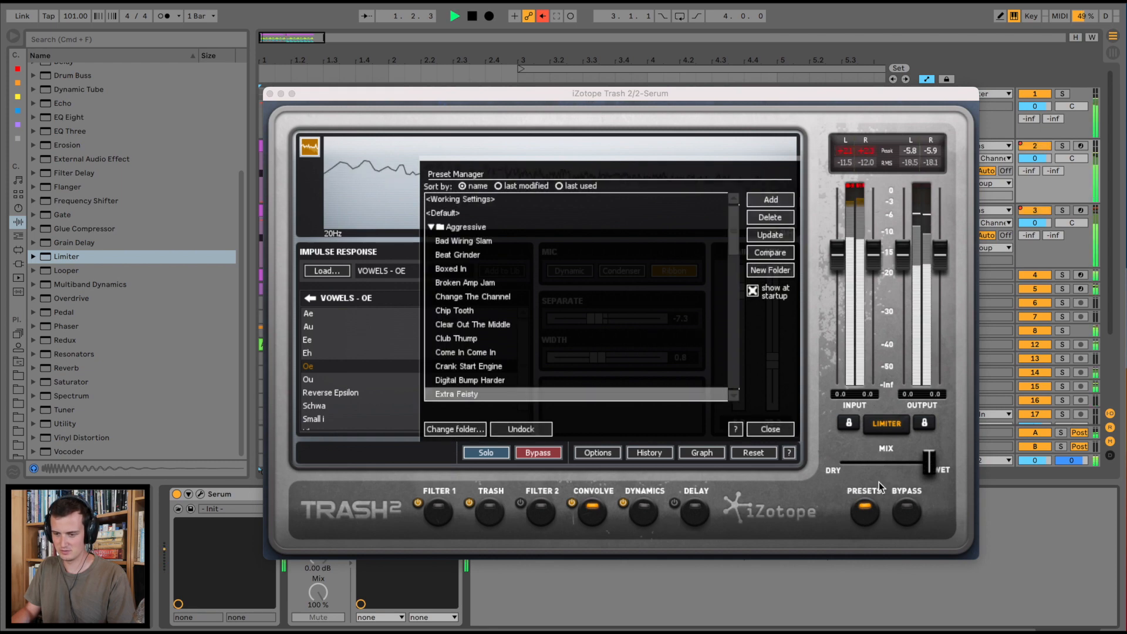
pyautogui.moveTo(931, 465); pyautogui.dragTo(892, 468)
pyautogui.moveTo(890, 467)
pyautogui.mouseDown()
pyautogui.moveTo(922, 467)
pyautogui.moveTo(906, 468)
pyautogui.mouseUp()
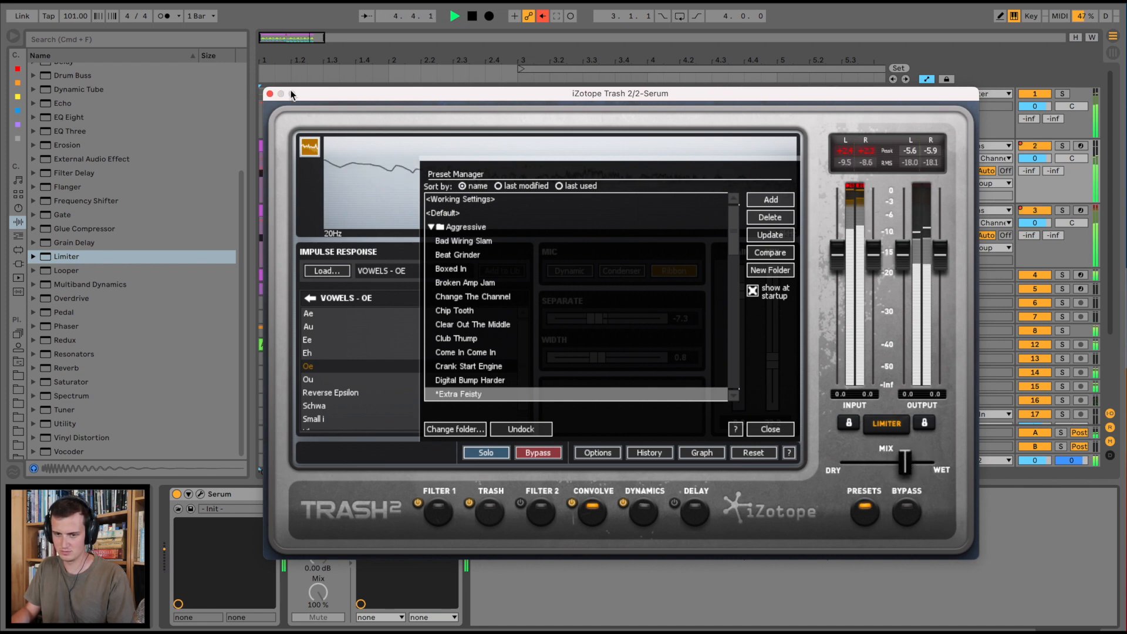
pyautogui.click(270, 93)
pyautogui.press('space')
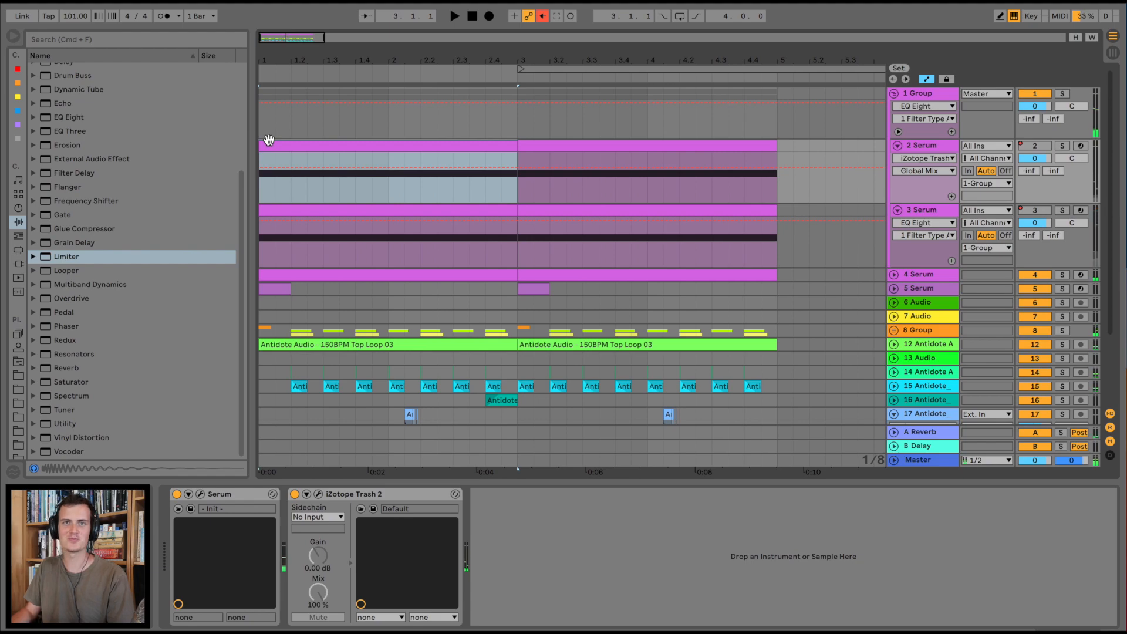